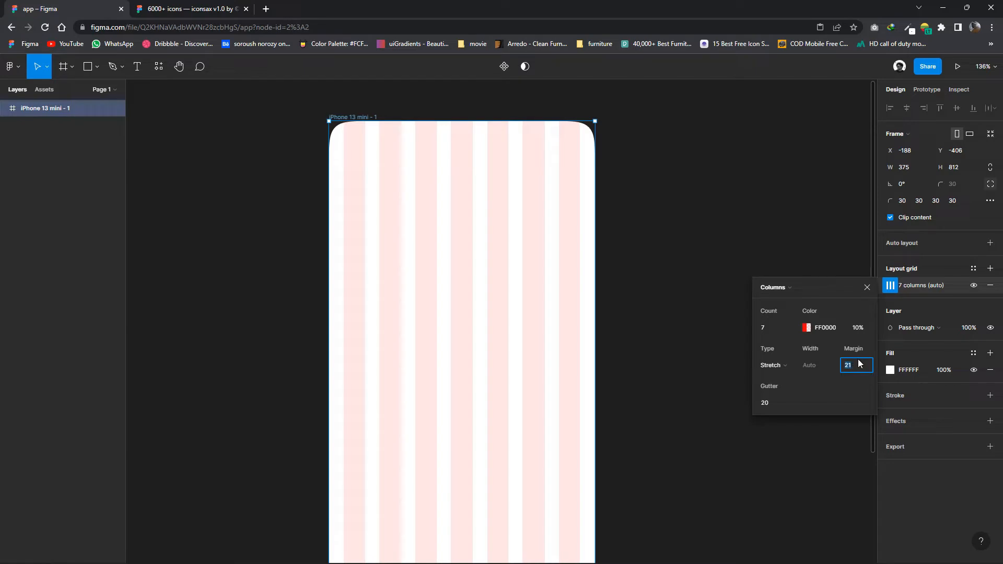
Set the margin of the phone frame's column layout grid to 22.
{"action": "key", "text": "Up"}
{"action": "key", "text": "Down"}
{"action": "key", "text": "Down"}
{"action": "key", "text": "Up"}
{"action": "key", "text": "Up"}
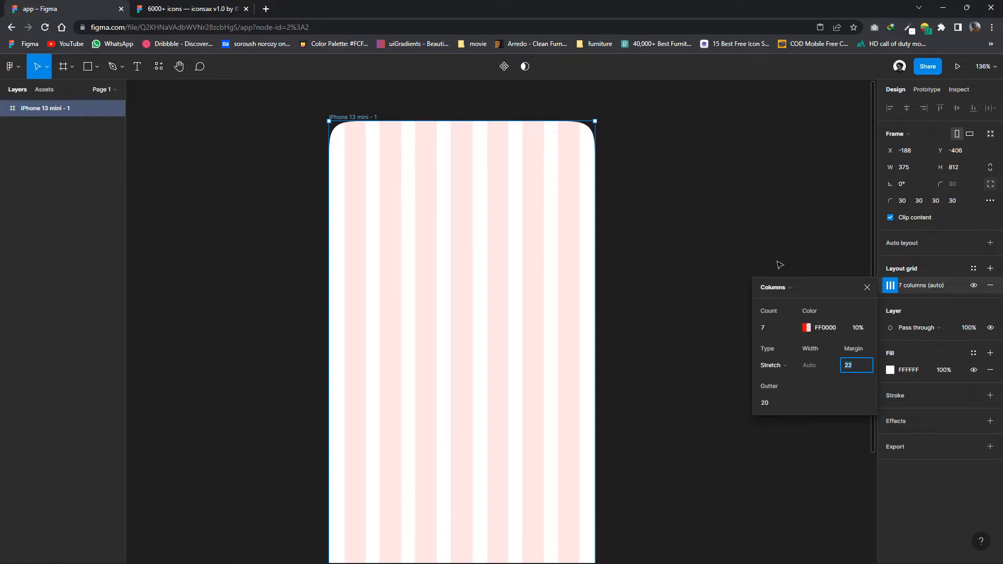
{"action": "left_click", "coordinate": [754, 238]}
Add a text layer reading "Sylhet" in the upper part of the frame and set it to auto width.
{"action": "left_click", "coordinate": [137, 66]}
{"action": "left_click_drag", "start_coordinate": [360, 231], "coordinate": [410, 251]}
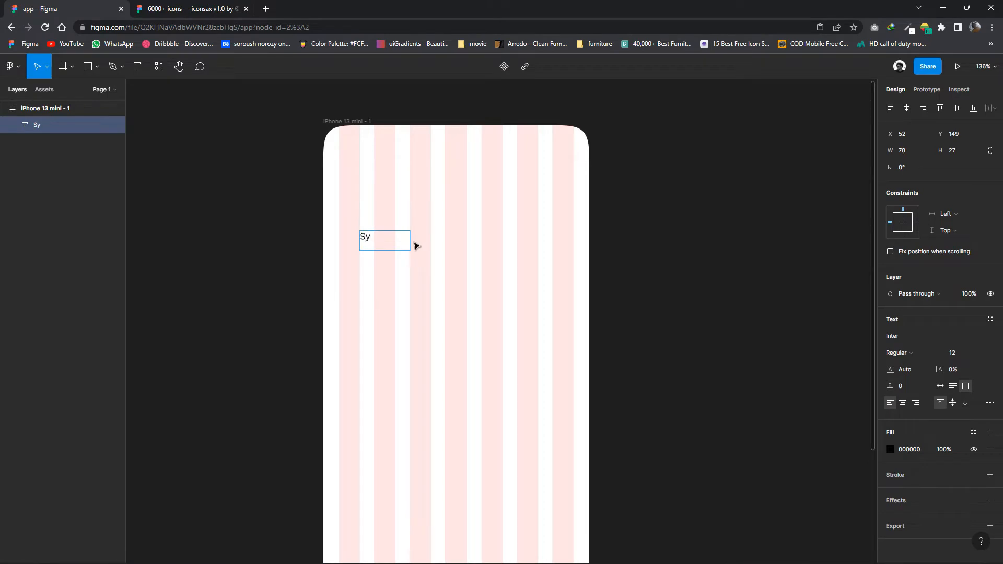
{"action": "key", "text": "Escape"}
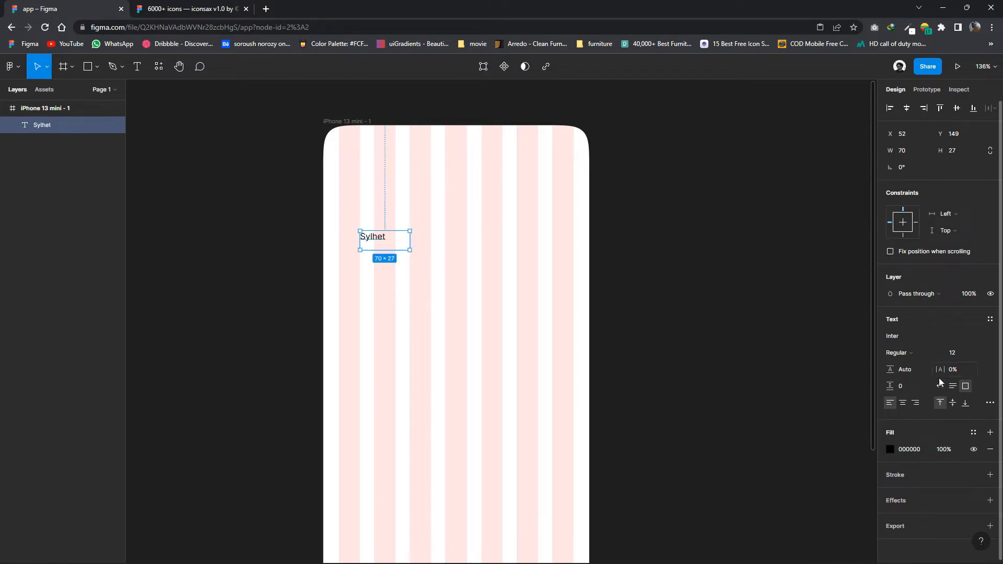
{"action": "left_click", "coordinate": [941, 386]}
Change the font of the Sylhet text to Raleway.
{"action": "left_click", "coordinate": [897, 353]}
{"action": "left_click", "coordinate": [906, 341]}
{"action": "left_click", "coordinate": [906, 337]}
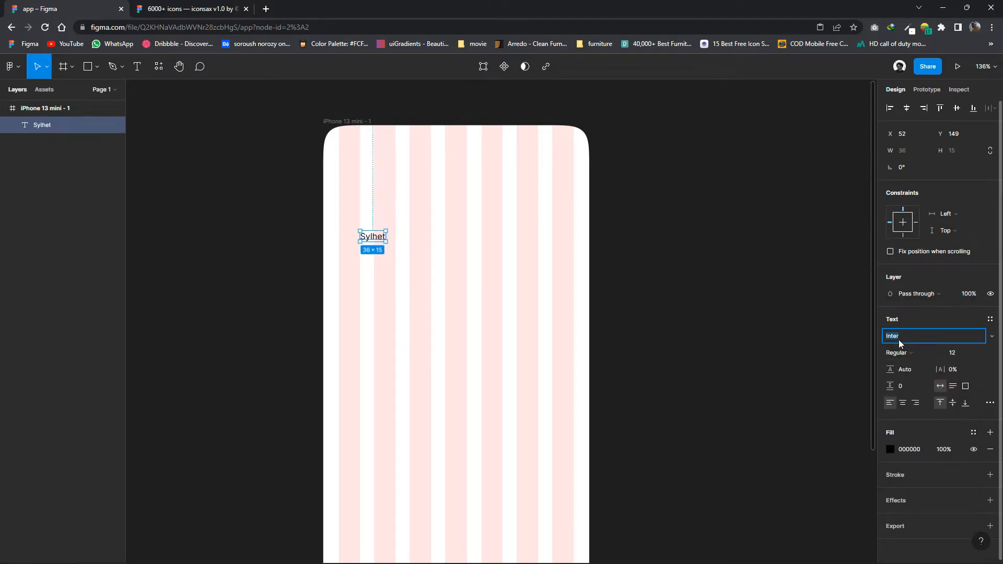
{"action": "type", "text": "Raleway"}
{"action": "key", "text": "Return"}
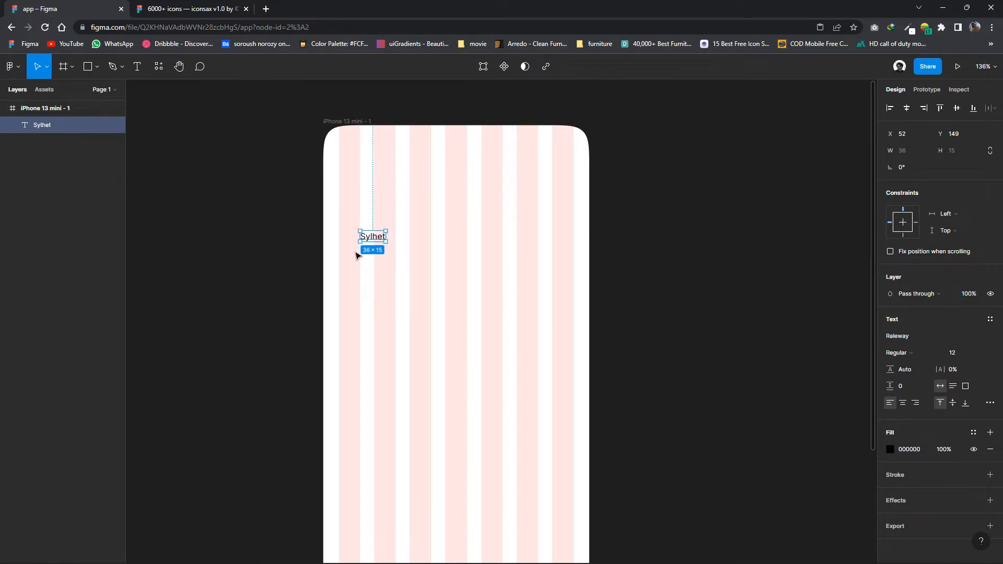
Set the Sylhet text's weight to Bold and move it to the frame's upper-left corner, at about X 28, Y 49.
{"action": "left_click", "coordinate": [357, 255]}
{"action": "left_click", "coordinate": [371, 238]}
{"action": "left_click", "coordinate": [897, 353]}
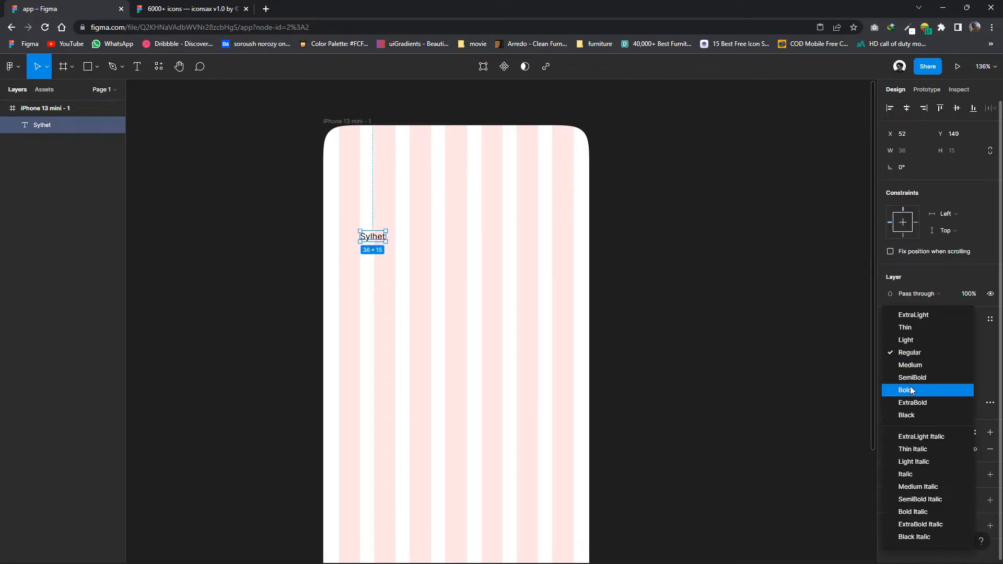
{"action": "left_click", "coordinate": [911, 391]}
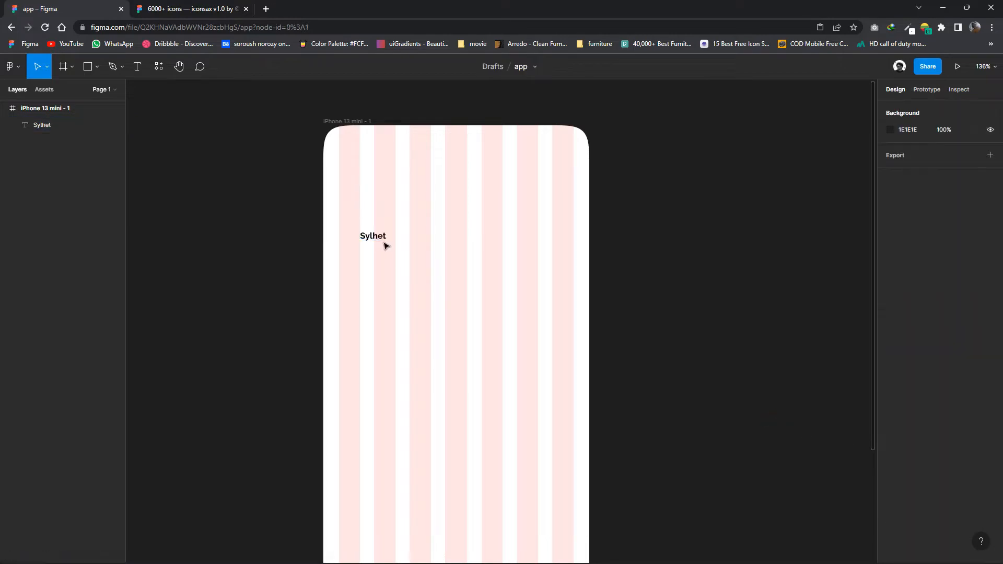
{"action": "left_click_drag", "start_coordinate": [378, 231], "coordinate": [370, 172]}
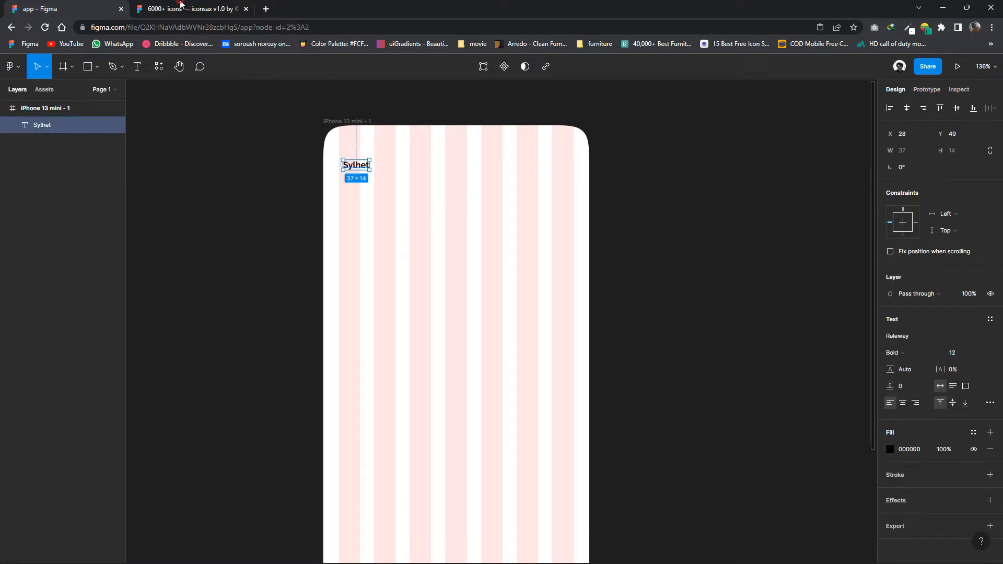
Switch to the iconsax icon file and open its Linear page.
{"action": "left_click", "coordinate": [181, 4]}
{"action": "scroll", "coordinate": [421, 249], "scroll_direction": "down", "scroll_amount": 10}
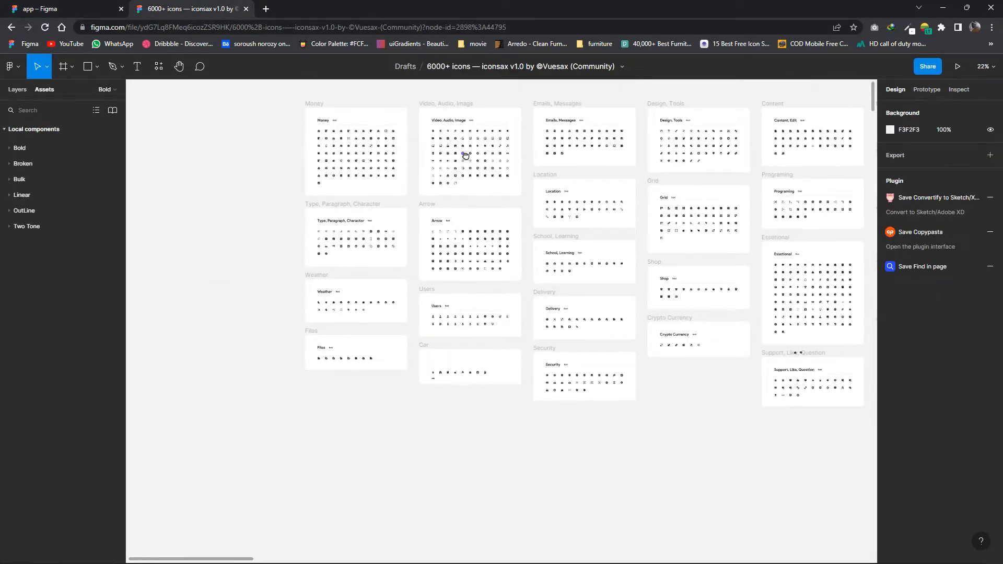
{"action": "left_click_drag", "start_coordinate": [465, 156], "coordinate": [466, 169]}
{"action": "scroll", "coordinate": [450, 319], "scroll_direction": "up", "scroll_amount": 5}
{"action": "left_click_drag", "start_coordinate": [491, 209], "coordinate": [490, 235]}
{"action": "scroll", "coordinate": [509, 300], "scroll_direction": "down", "scroll_amount": 2}
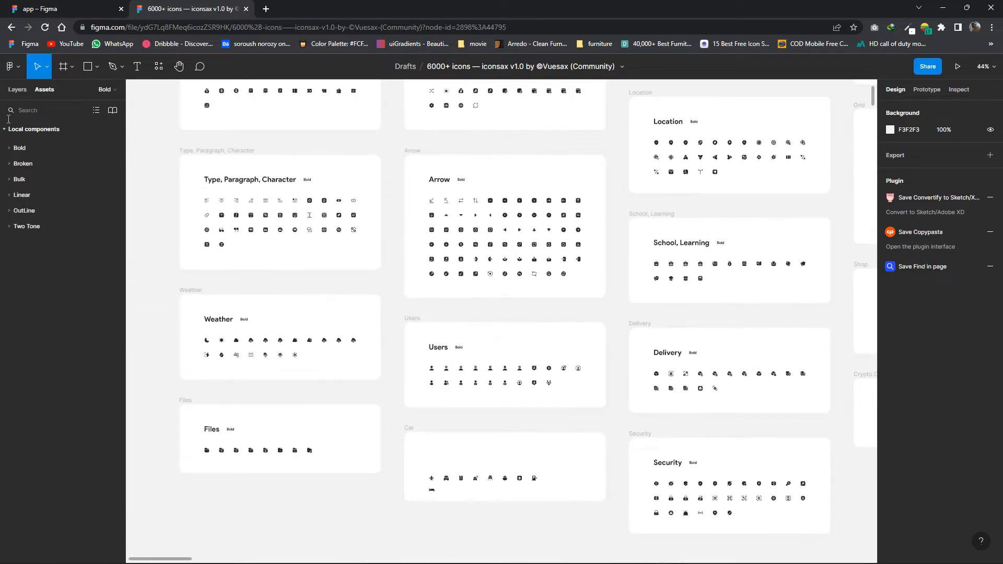
{"action": "left_click", "coordinate": [19, 91]}
{"action": "left_click", "coordinate": [25, 127]}
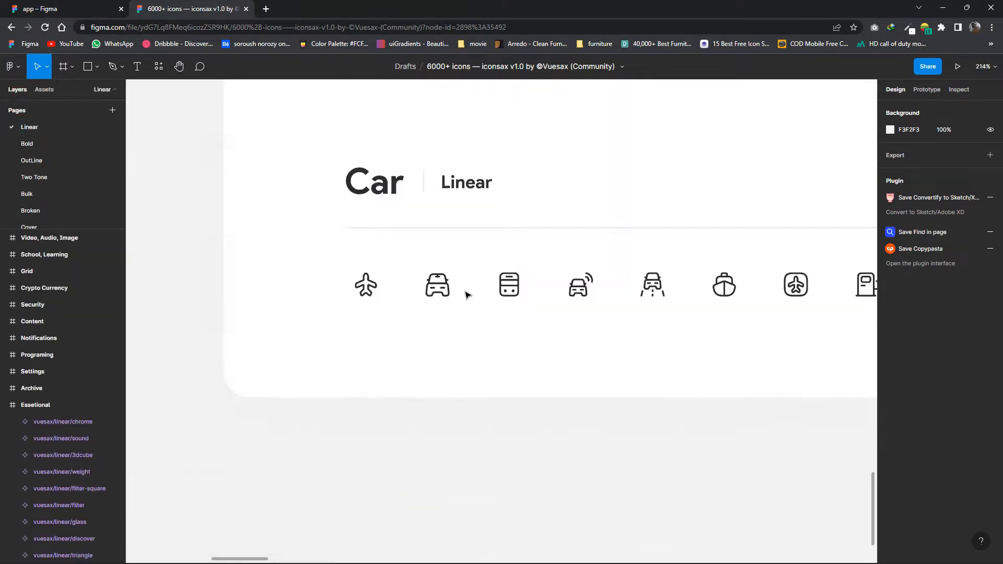
Copy the arrow-down icon from the Arrow set of the linear icons.
{"action": "scroll", "coordinate": [468, 296], "scroll_direction": "down", "scroll_amount": 6}
{"action": "scroll", "coordinate": [496, 251], "scroll_direction": "up", "scroll_amount": 3}
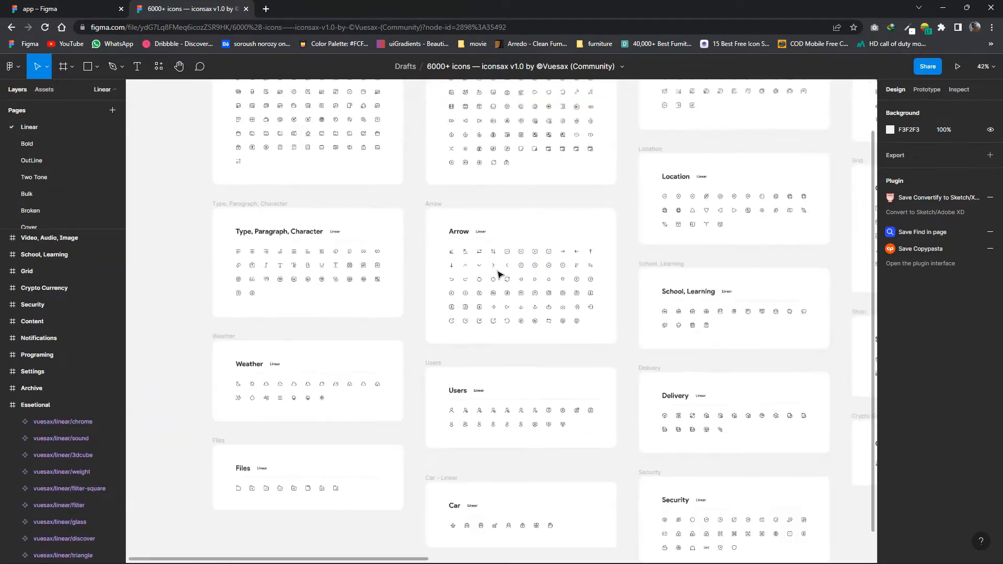
{"action": "scroll", "coordinate": [497, 274], "scroll_direction": "up", "scroll_amount": 5}
{"action": "right_click", "coordinate": [453, 254]}
{"action": "left_click", "coordinate": [462, 240]}
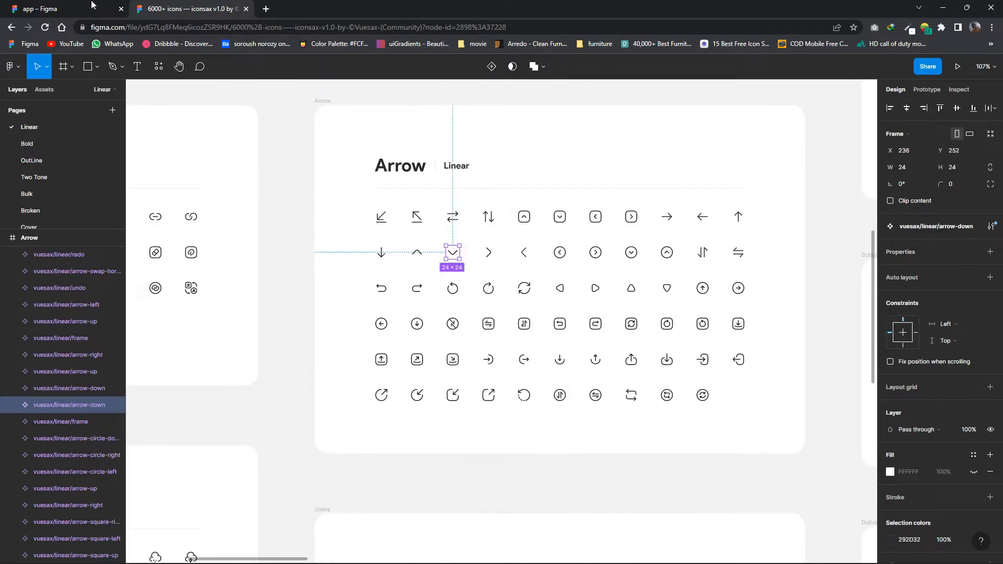
Paste the arrow-down icon into the app file, resize it to 14 × 14 and place it just beside the Sylhet text.
{"action": "left_click", "coordinate": [92, 4]}
{"action": "key", "text": "ctrl+v"}
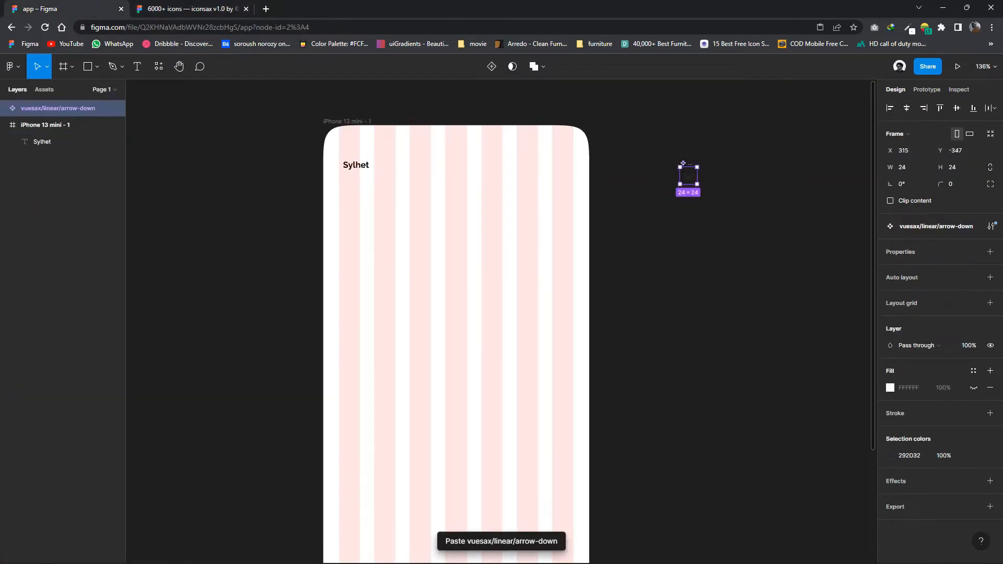
{"action": "left_click_drag", "start_coordinate": [691, 178], "coordinate": [390, 170]}
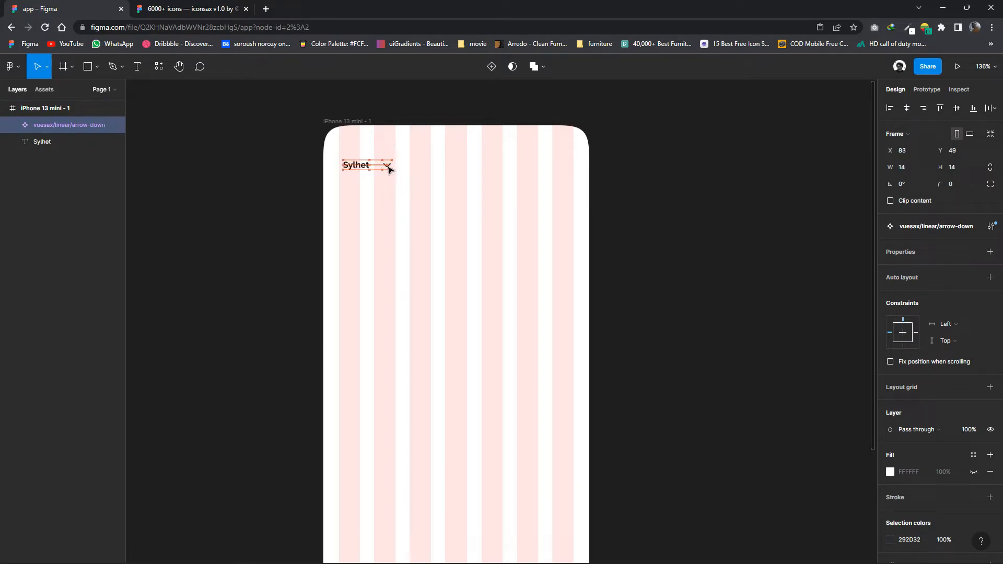
{"action": "left_click_drag", "start_coordinate": [388, 167], "coordinate": [383, 173]}
{"action": "left_click", "coordinate": [154, 108]}
Create two 6 × 6 circles stacked vertically at the right end of the header, level with the Sylhet text.
{"action": "left_click", "coordinate": [98, 67]}
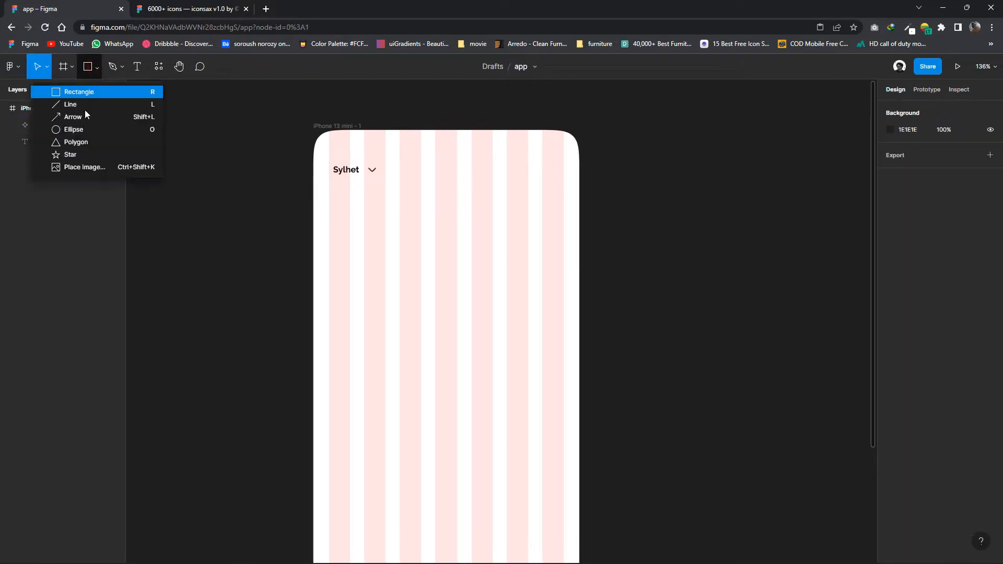
{"action": "left_click", "coordinate": [79, 127]}
{"action": "left_click_drag", "start_coordinate": [543, 177], "coordinate": [543, 154]}
{"action": "left_click", "coordinate": [564, 205]}
{"action": "scroll", "coordinate": [562, 204], "scroll_direction": "up", "scroll_amount": 5}
{"action": "scroll", "coordinate": [543, 152], "scroll_direction": "down", "scroll_amount": 3}
Fill both header dots with the grey 666666.
{"action": "left_click", "coordinate": [890, 378]}
{"action": "left_click_drag", "start_coordinate": [784, 403], "coordinate": [752, 400]}
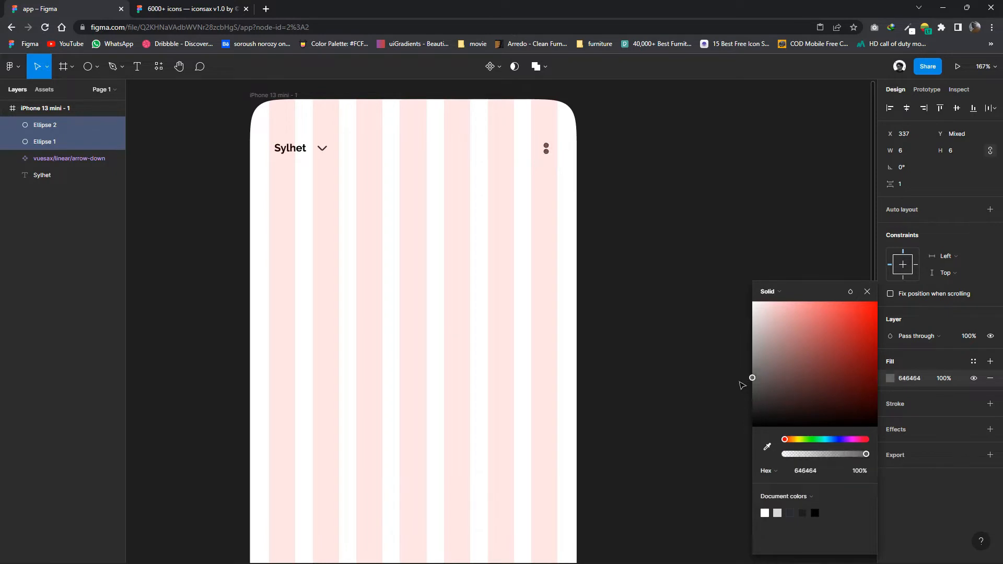
{"action": "left_click", "coordinate": [742, 385]}
Fine-tune the position of the upper header dot above the lower one.
{"action": "scroll", "coordinate": [541, 145], "scroll_direction": "up", "scroll_amount": 5}
{"action": "left_click", "coordinate": [558, 155]}
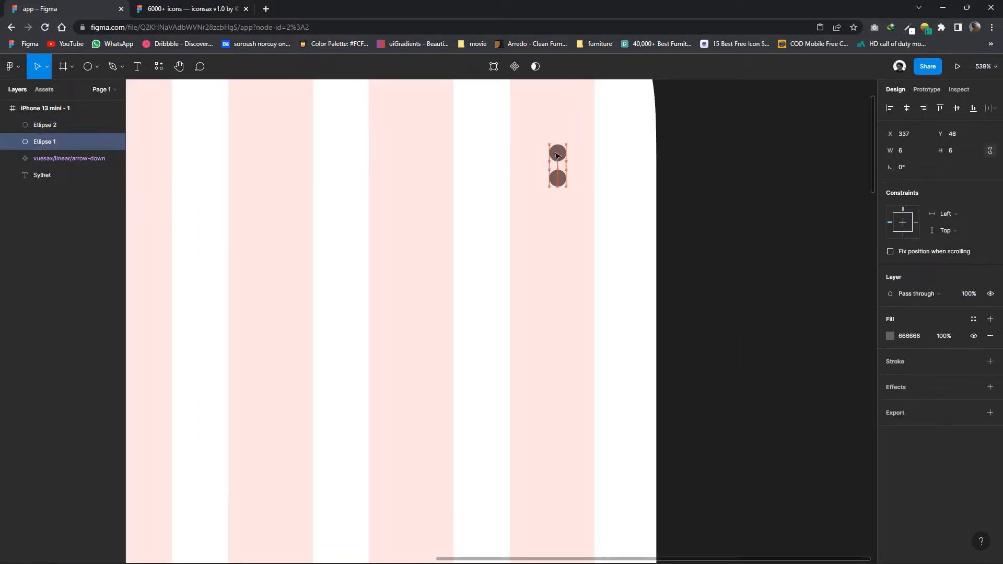
{"action": "left_click", "coordinate": [600, 178]}
{"action": "left_click_drag", "start_coordinate": [557, 156], "coordinate": [558, 155]}
{"action": "left_click", "coordinate": [600, 223]}
{"action": "scroll", "coordinate": [600, 224], "scroll_direction": "down", "scroll_amount": 5}
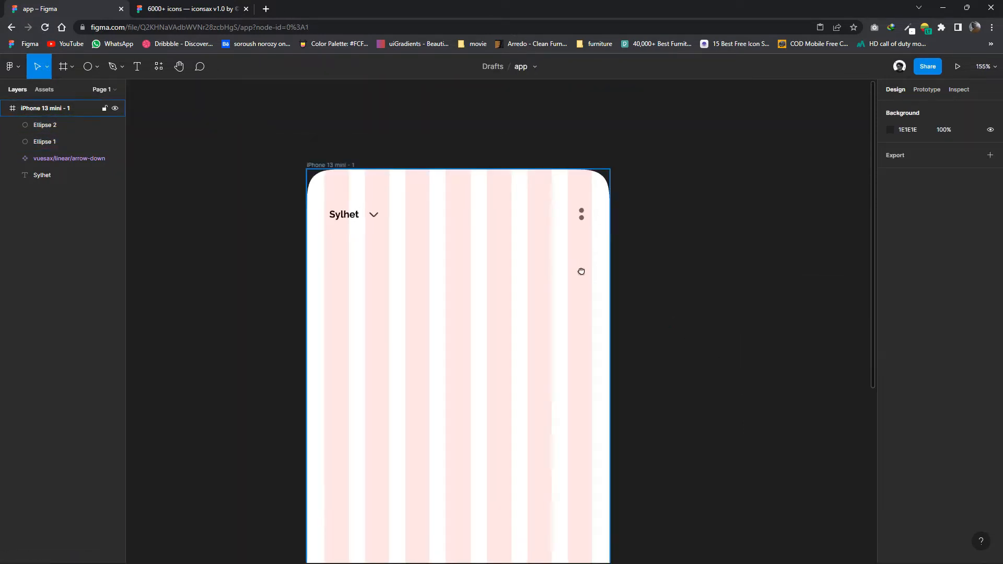
Hide the column layout grid of the iPhone 13 mini frame.
{"action": "scroll", "coordinate": [531, 271], "scroll_direction": "down", "scroll_amount": 3}
{"action": "scroll", "coordinate": [497, 261], "scroll_direction": "up", "scroll_amount": 4}
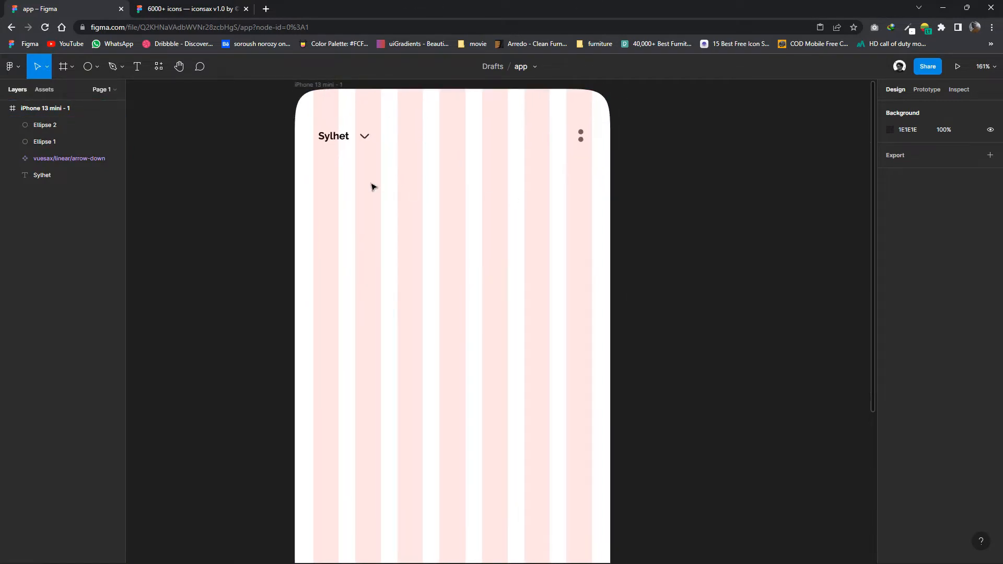
{"action": "scroll", "coordinate": [370, 280], "scroll_direction": "up", "scroll_amount": 2}
{"action": "scroll", "coordinate": [368, 304], "scroll_direction": "up", "scroll_amount": 3}
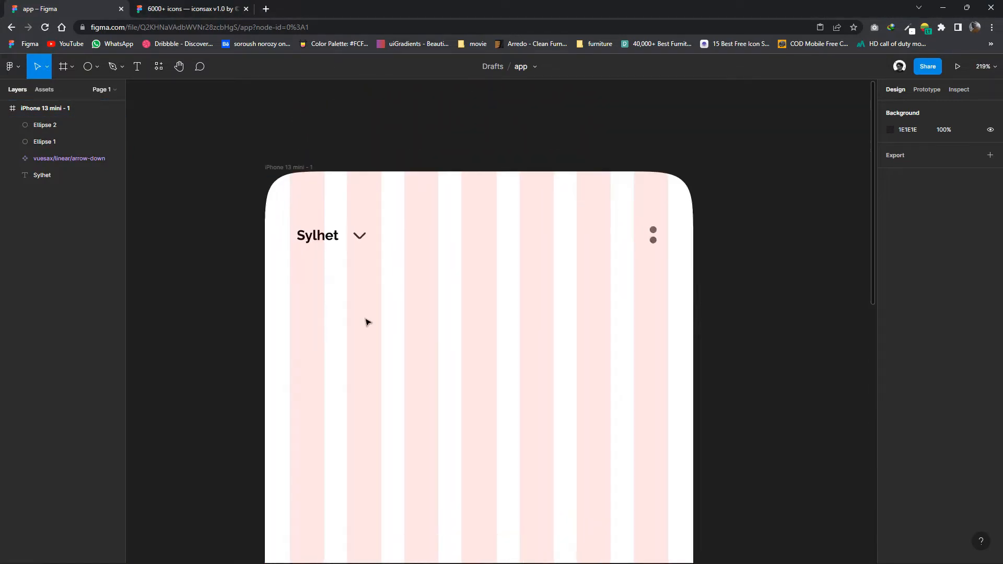
{"action": "scroll", "coordinate": [366, 321], "scroll_direction": "down", "scroll_amount": 3}
{"action": "left_click", "coordinate": [387, 237]}
{"action": "left_click", "coordinate": [973, 286]}
{"action": "scroll", "coordinate": [558, 328], "scroll_direction": "down", "scroll_amount": 1}
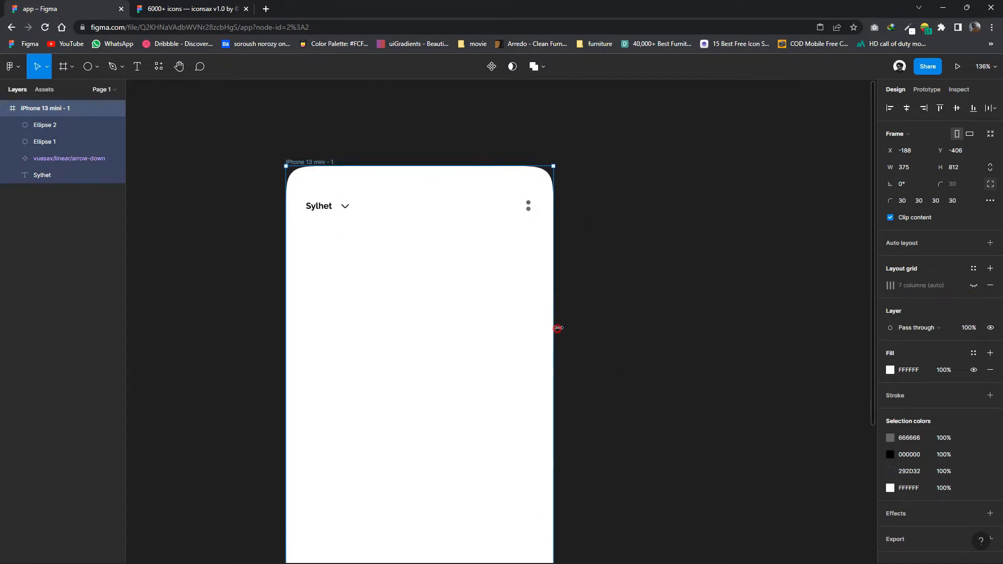
Draw a rectangle of about 87 × 38 below the Sylhet text and give it a corner radius of 30.
{"action": "left_click", "coordinate": [97, 67]}
{"action": "left_click", "coordinate": [99, 93]}
{"action": "left_click_drag", "start_coordinate": [306, 236], "coordinate": [359, 260]}
{"action": "left_click", "coordinate": [966, 168]}
{"action": "type", "text": "30"}
{"action": "left_click", "coordinate": [952, 187]}
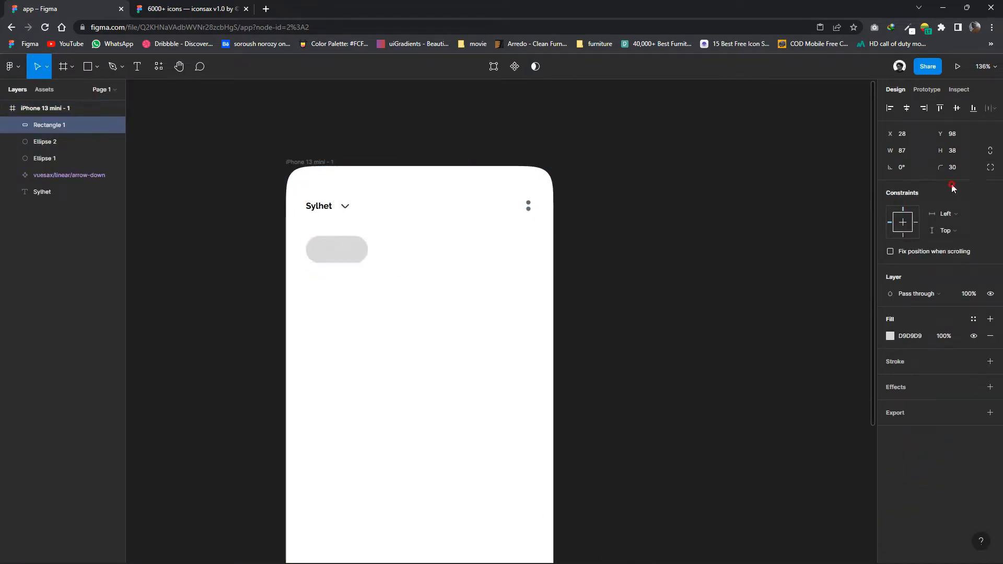
{"action": "left_click", "coordinate": [990, 167]}
{"action": "left_click", "coordinate": [991, 184]}
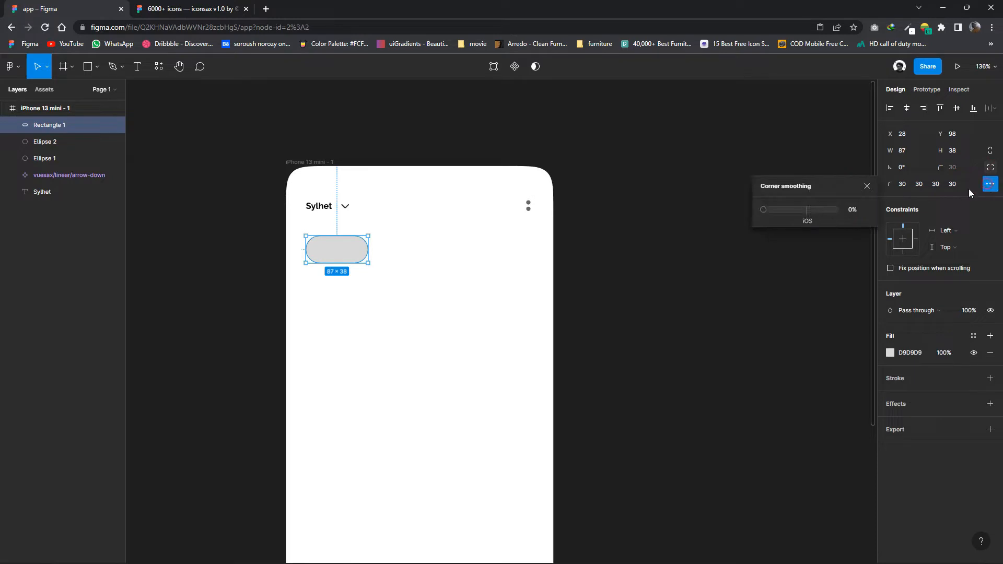
{"action": "left_click", "coordinate": [867, 186]}
{"action": "left_click", "coordinate": [420, 271]}
Change the rounded rectangle's fill from grey to a bright blue.
{"action": "left_click_drag", "start_coordinate": [423, 245], "coordinate": [419, 216]}
{"action": "left_click", "coordinate": [351, 223]}
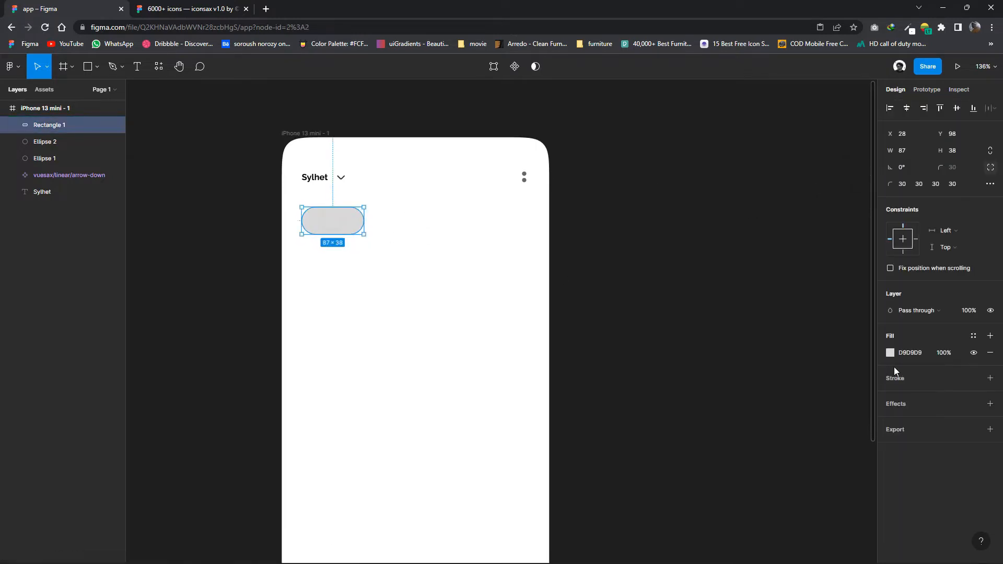
{"action": "left_click", "coordinate": [890, 353]}
{"action": "left_click_drag", "start_coordinate": [794, 440], "coordinate": [834, 439]}
{"action": "left_click_drag", "start_coordinate": [860, 351], "coordinate": [843, 322]}
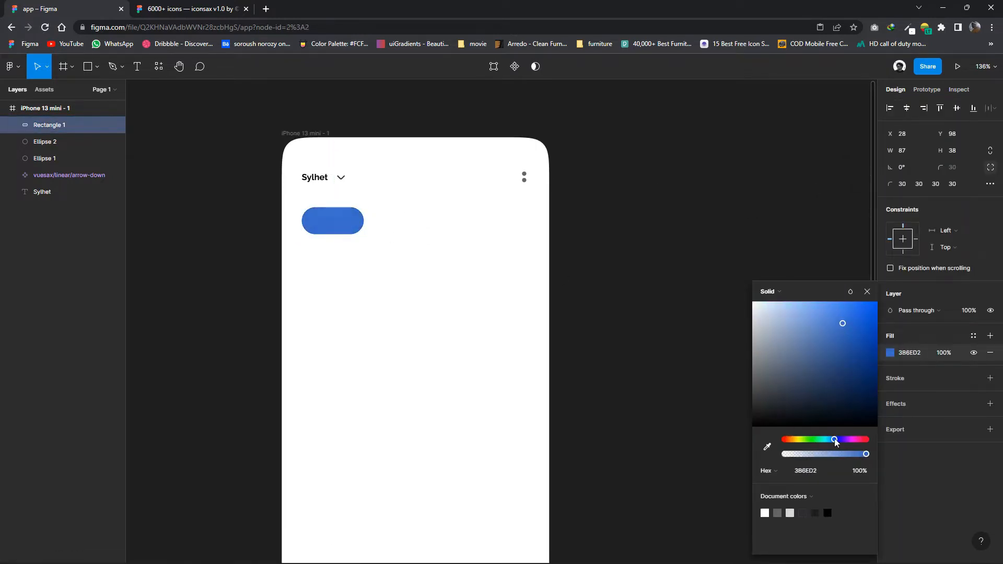
{"action": "left_click_drag", "start_coordinate": [835, 440], "coordinate": [832, 441]}
{"action": "left_click_drag", "start_coordinate": [860, 331], "coordinate": [859, 321]}
{"action": "left_click", "coordinate": [866, 293]}
{"action": "left_click", "coordinate": [217, 197]}
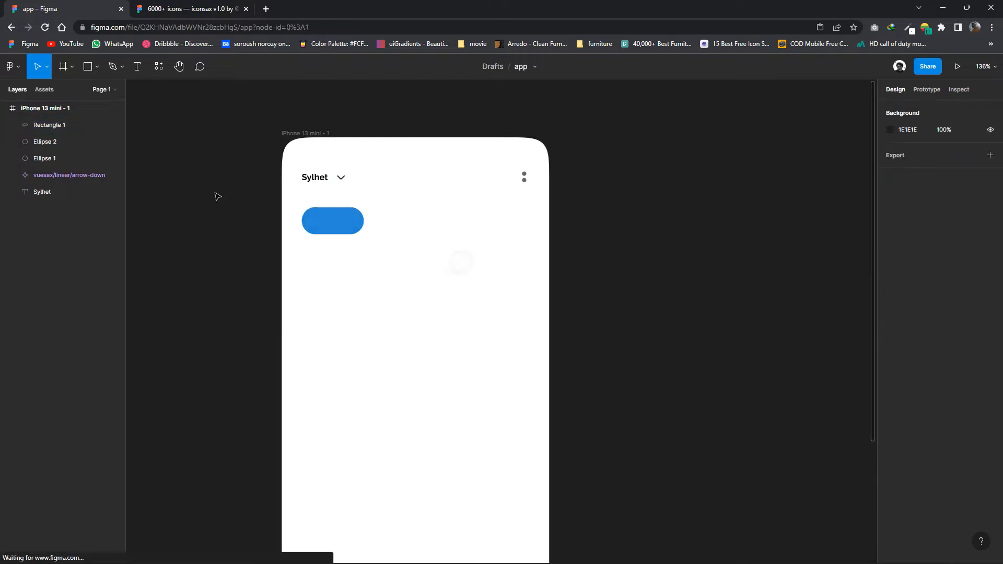
Switch to the iconsax file's Bold page and copy the airplane and bed icons from the Car set.
{"action": "left_click", "coordinate": [184, 9]}
{"action": "scroll", "coordinate": [427, 388], "scroll_direction": "down", "scroll_amount": 5}
{"action": "left_click", "coordinate": [21, 144]}
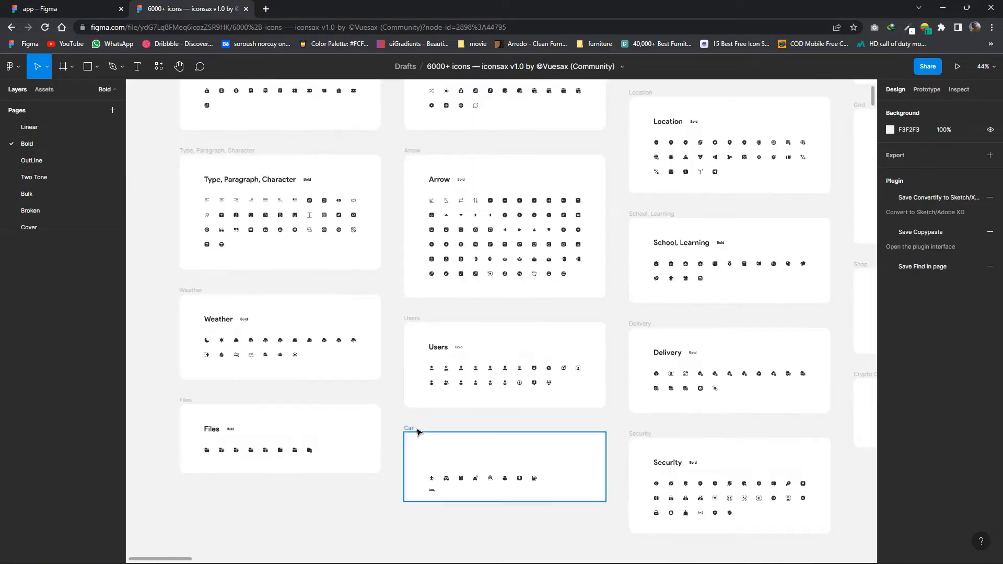
{"action": "scroll", "coordinate": [434, 450], "scroll_direction": "up", "scroll_amount": 5}
{"action": "scroll", "coordinate": [450, 363], "scroll_direction": "up", "scroll_amount": 3}
{"action": "left_click_drag", "start_coordinate": [492, 330], "coordinate": [462, 259]}
{"action": "right_click", "coordinate": [462, 261]}
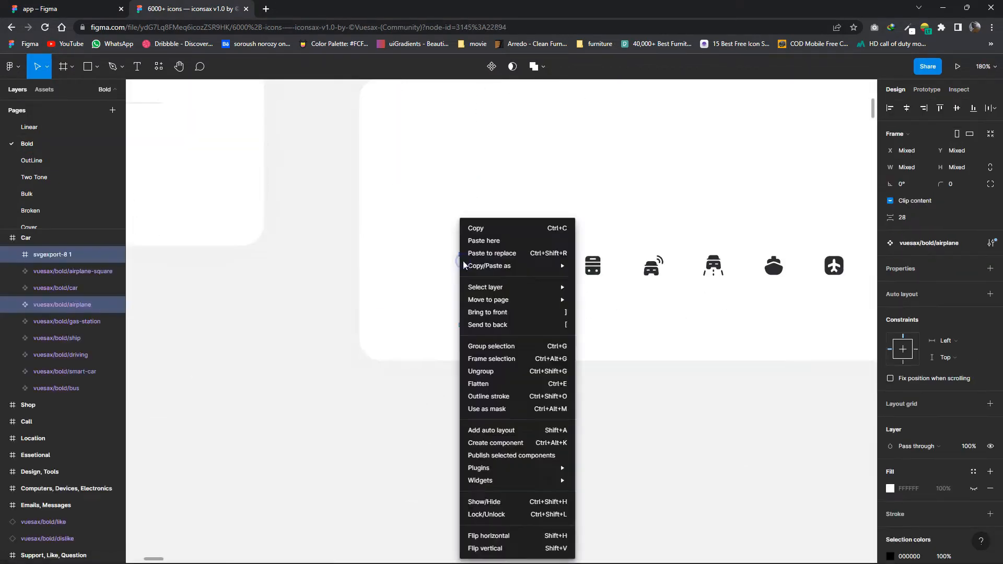
{"action": "left_click", "coordinate": [464, 229]}
Paste the airplane and bed icons into the app frame and move the bed icon apart, below the airplane.
{"action": "left_click", "coordinate": [68, 7]}
{"action": "right_click", "coordinate": [686, 229]}
{"action": "left_click", "coordinate": [701, 240]}
{"action": "left_click_drag", "start_coordinate": [703, 241], "coordinate": [496, 272]}
{"action": "left_click", "coordinate": [528, 246]}
Duplicate the Sylhet text below the blue button and change the copy to "Hotels".
{"action": "left_click", "coordinate": [326, 181]}
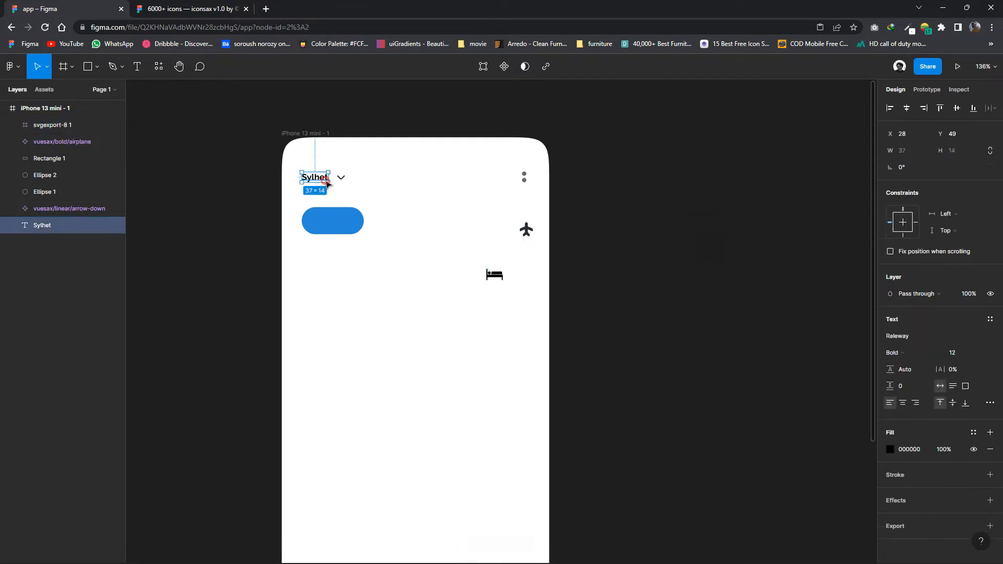
{"action": "left_click_drag", "start_coordinate": [326, 183], "coordinate": [387, 277]}
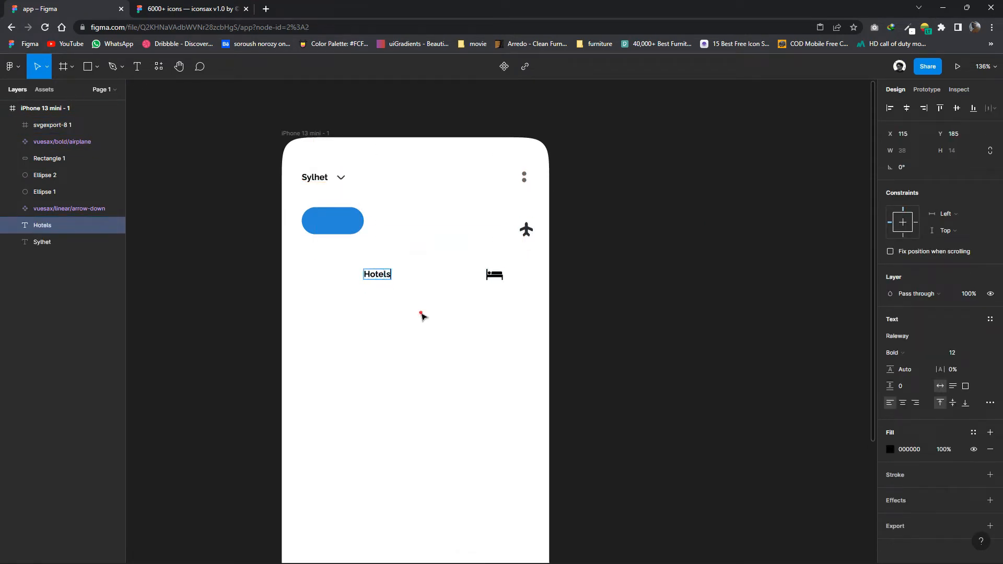
{"action": "key", "text": "Escape"}
Set the fill of the Hotels text to the off-white F5F5F5.
{"action": "left_click", "coordinate": [891, 450]}
{"action": "left_click_drag", "start_coordinate": [812, 400], "coordinate": [726, 314]}
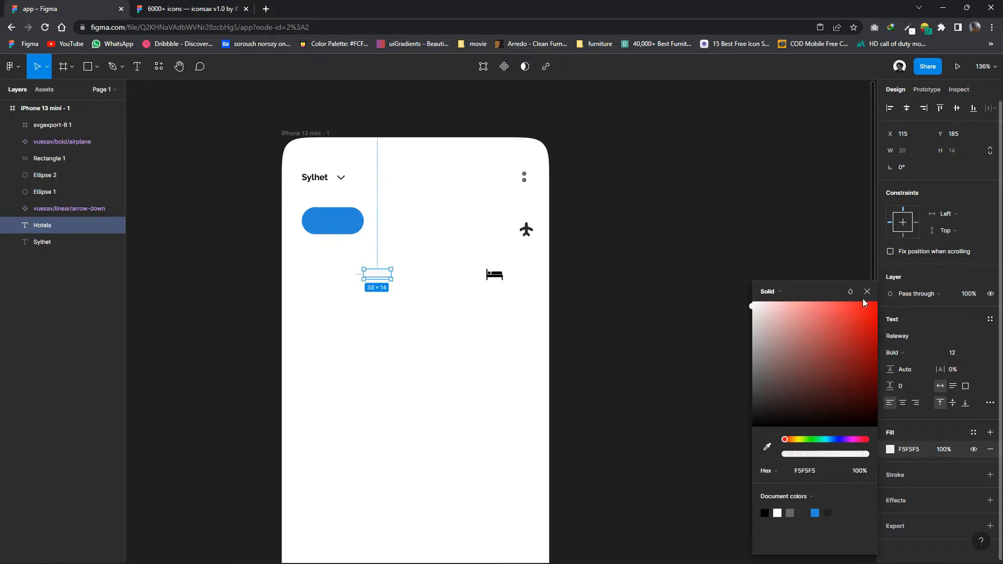
{"action": "left_click", "coordinate": [867, 291]}
Move the Hotels text onto the right part of the blue button, at about X 64, Y 110, and bring it to the front.
{"action": "left_click_drag", "start_coordinate": [376, 278], "coordinate": [339, 226]}
{"action": "right_click", "coordinate": [340, 221]}
{"action": "left_click", "coordinate": [362, 302]}
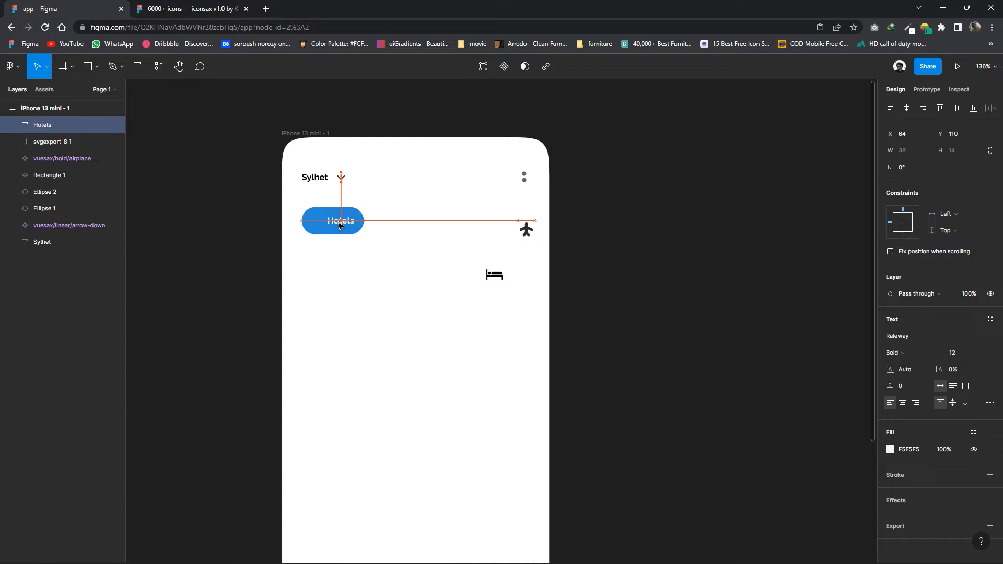
{"action": "left_click", "coordinate": [459, 276]}
Place the bed icon on the blue button in front of the Hotels text and recolour it light grey E8E8E8.
{"action": "left_click_drag", "start_coordinate": [494, 275], "coordinate": [315, 222]}
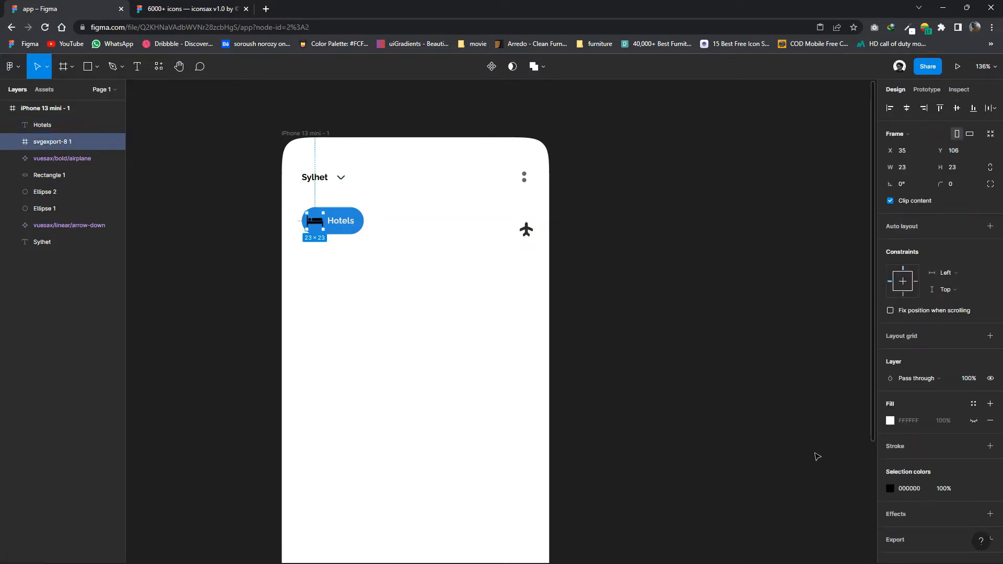
{"action": "left_click", "coordinate": [891, 488]}
{"action": "left_click", "coordinate": [752, 337]}
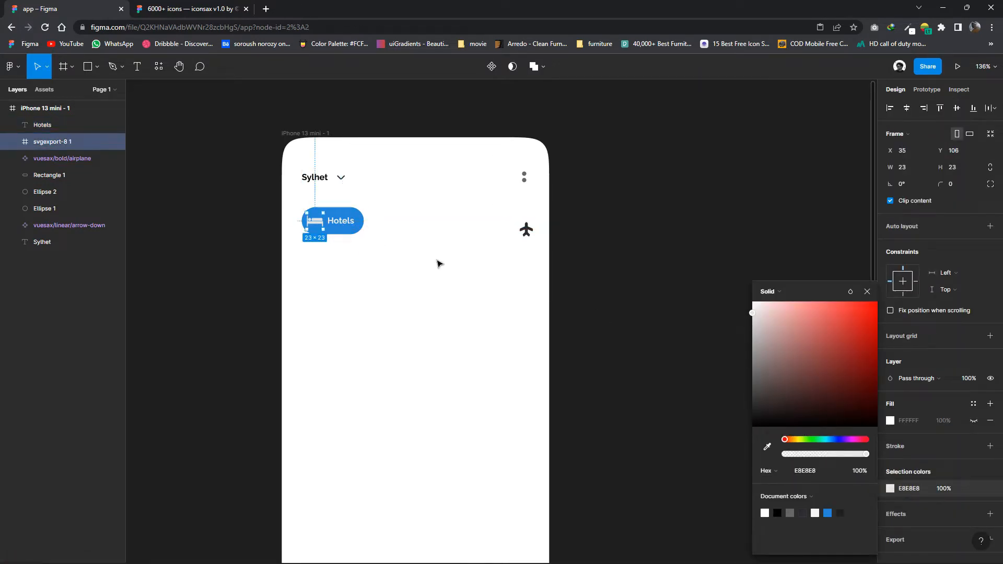
Widen the blue button to the right, then shift the Hotels text to X 83 and re-space the bed icon within it.
{"action": "left_click", "coordinate": [298, 277]}
{"action": "scroll", "coordinate": [377, 197], "scroll_direction": "up", "scroll_amount": 6}
{"action": "left_click", "coordinate": [470, 173]}
{"action": "scroll", "coordinate": [503, 268], "scroll_direction": "up", "scroll_amount": 2}
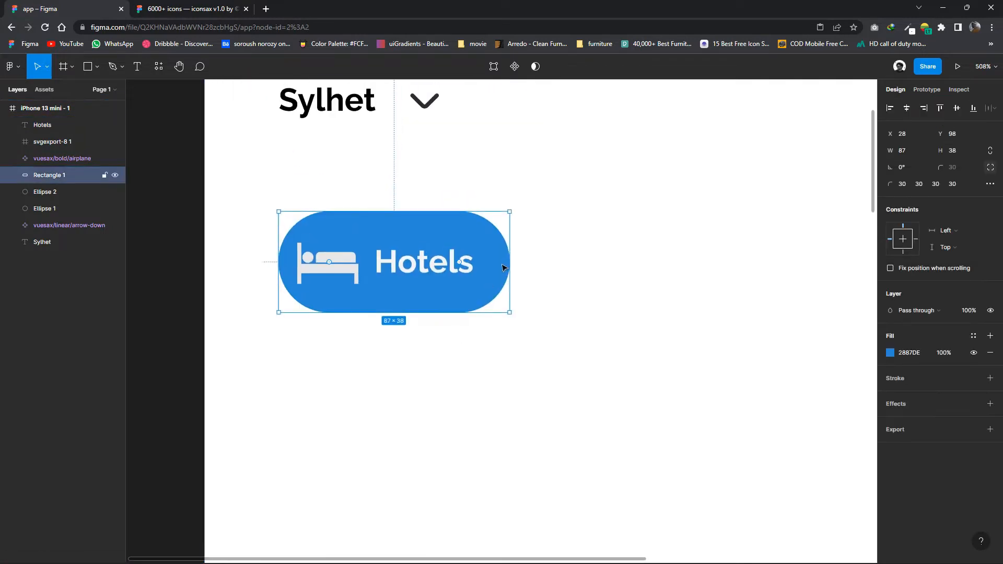
{"action": "left_click_drag", "start_coordinate": [504, 268], "coordinate": [571, 267]}
{"action": "left_click_drag", "start_coordinate": [422, 268], "coordinate": [471, 268]}
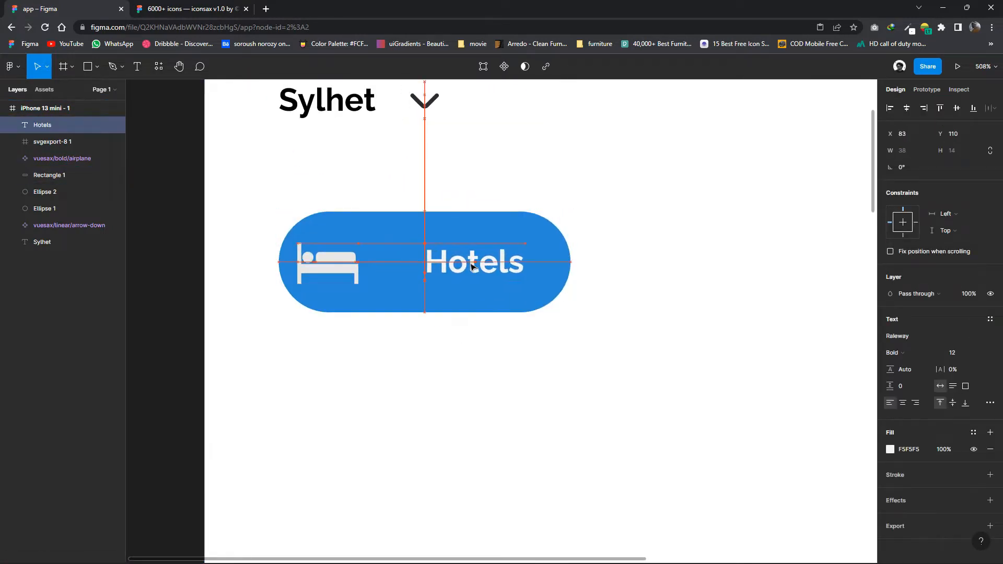
{"action": "left_click_drag", "start_coordinate": [353, 263], "coordinate": [457, 267]}
{"action": "left_click", "coordinate": [567, 314]}
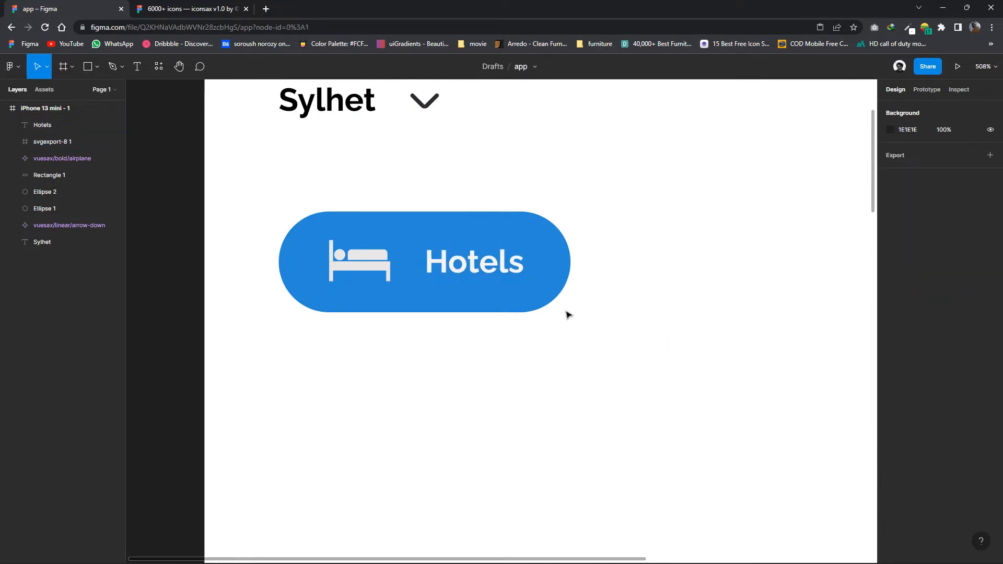
Combine the blue button, bed icon and Hotels text into one horizontal auto layout frame.
{"action": "left_click_drag", "start_coordinate": [582, 329], "coordinate": [331, 212]}
{"action": "key", "text": "shift+a"}
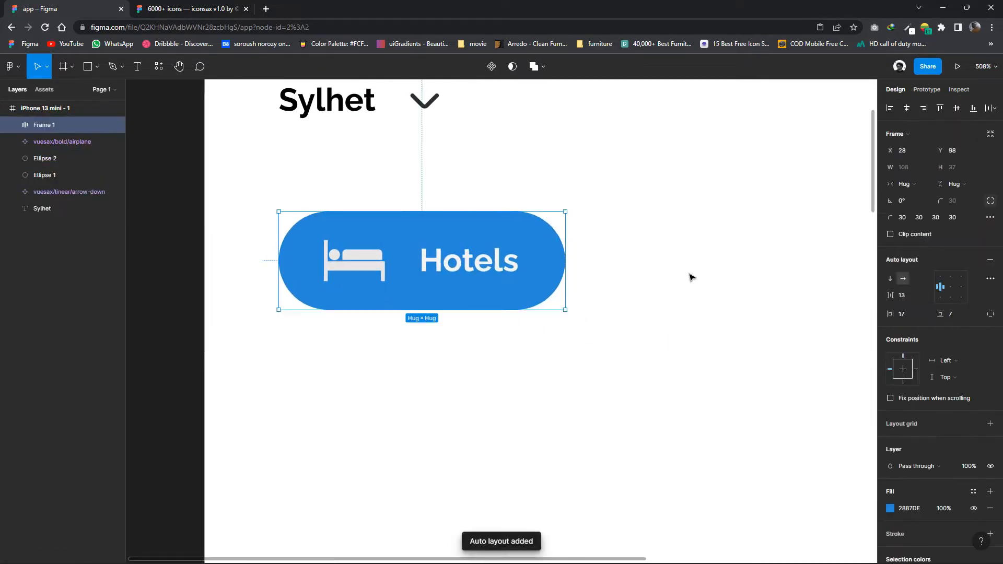
{"action": "left_click", "coordinate": [355, 262]}
{"action": "left_click", "coordinate": [435, 269]}
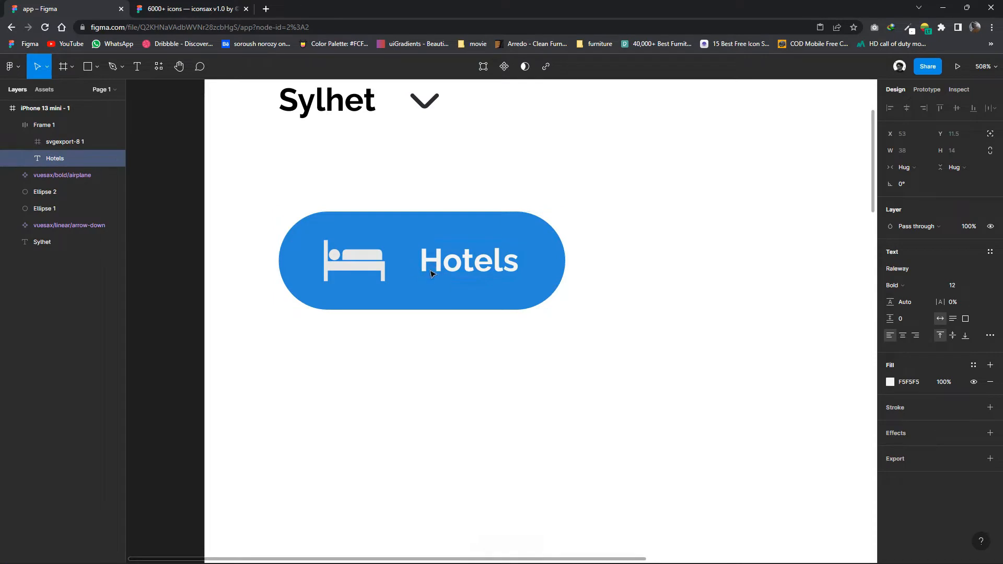
Duplicate the Hotels button beside the original at X 154, Y 98.
{"action": "left_click", "coordinate": [693, 301]}
{"action": "scroll", "coordinate": [680, 305], "scroll_direction": "down", "scroll_amount": 5}
{"action": "left_click_drag", "start_coordinate": [679, 324], "coordinate": [504, 341]}
{"action": "left_click", "coordinate": [436, 312]}
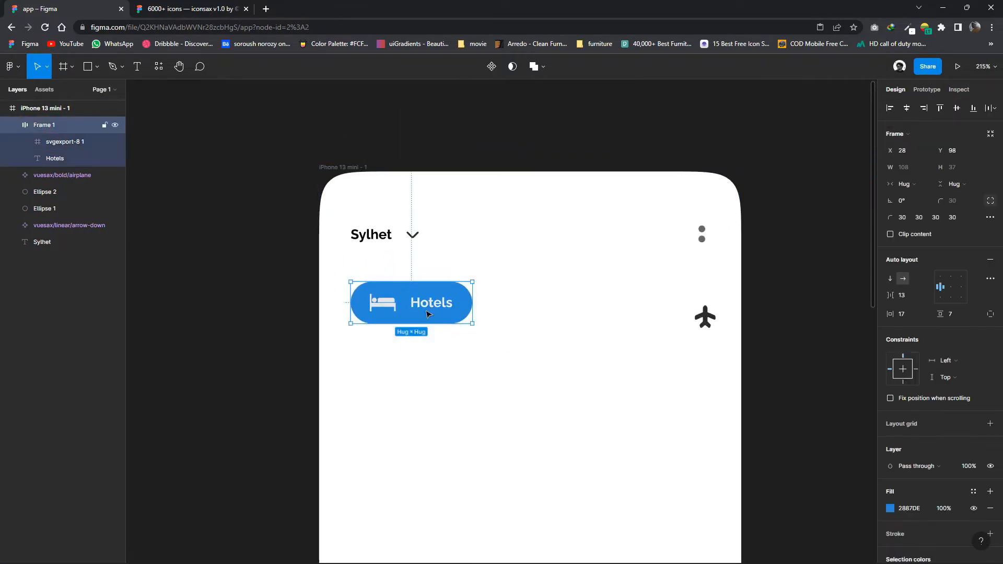
{"action": "left_click_drag", "start_coordinate": [442, 304], "coordinate": [585, 307]}
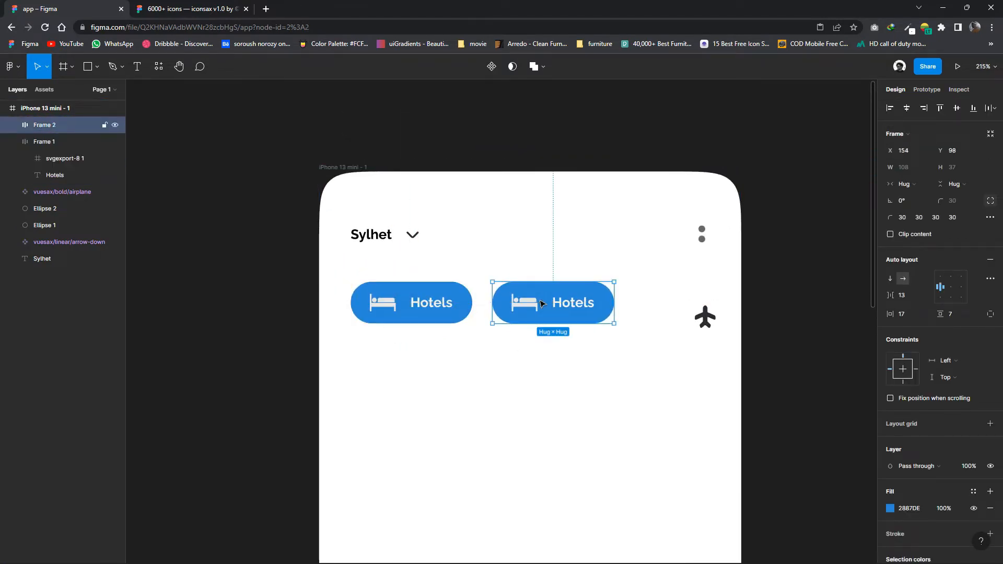
Replace the bed icon in the duplicated button with the airplane icon and change its text to "Flight".
{"action": "left_click", "coordinate": [635, 345]}
{"action": "left_click_drag", "start_coordinate": [713, 328], "coordinate": [570, 311]}
{"action": "left_click", "coordinate": [525, 303]}
{"action": "key", "text": "Delete"}
{"action": "double_click", "coordinate": [587, 309]}
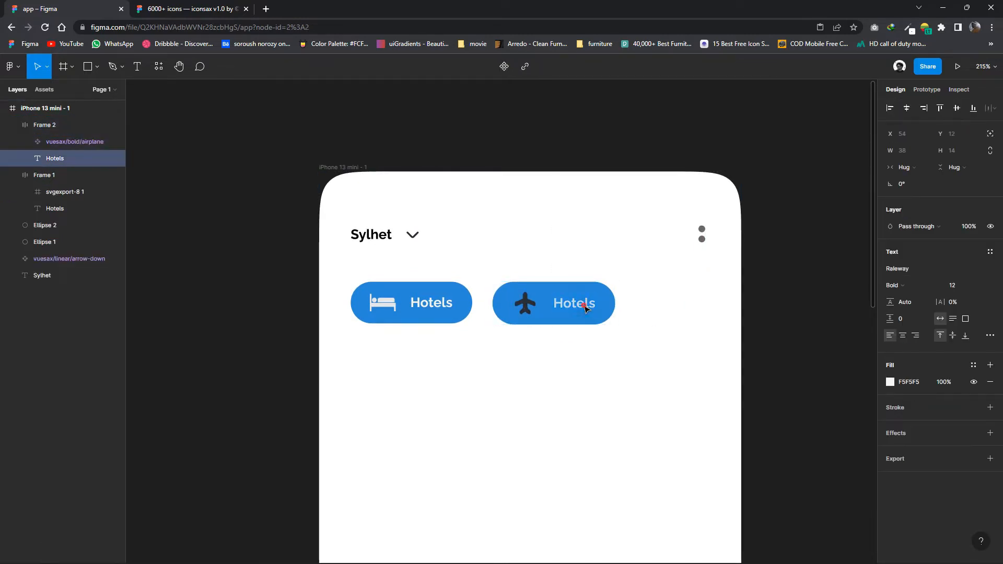
{"action": "type", "text": "Flight"}
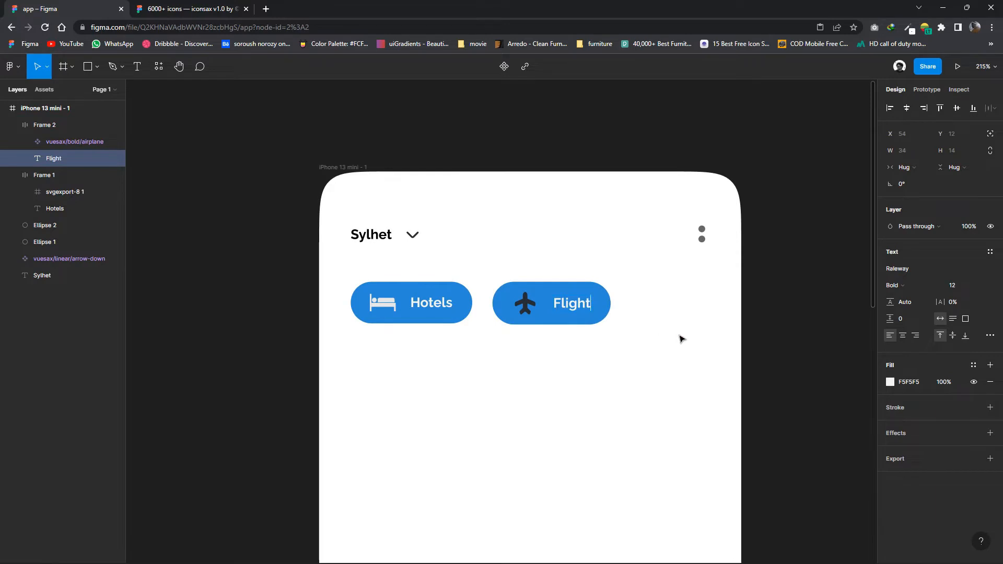
Replace the Flight button's blue fill with a light grey E9E9E9 fill.
{"action": "left_click", "coordinate": [546, 320]}
{"action": "left_click", "coordinate": [990, 506]}
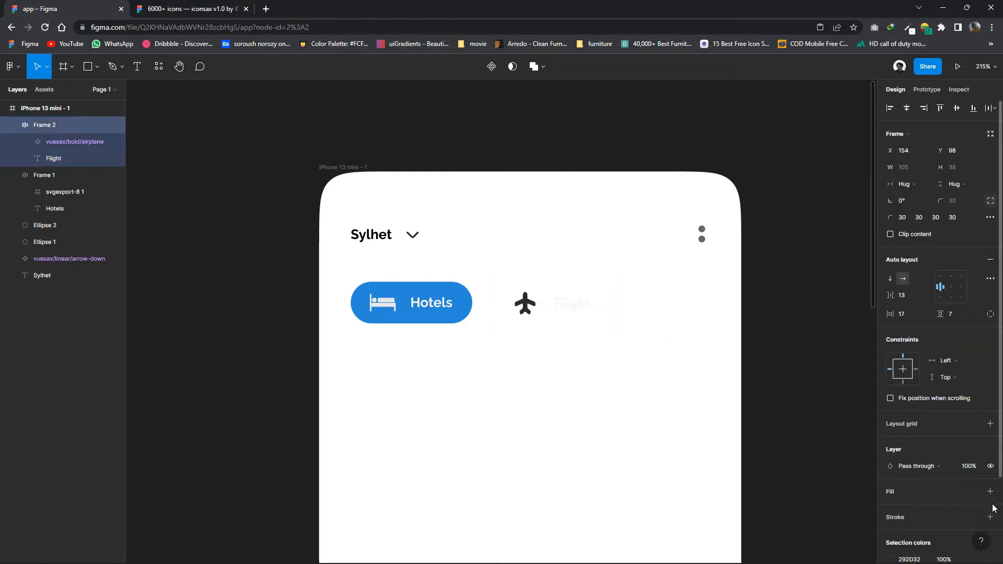
{"action": "left_click", "coordinate": [990, 492]}
{"action": "left_click", "coordinate": [891, 508]}
{"action": "left_click", "coordinate": [752, 313]}
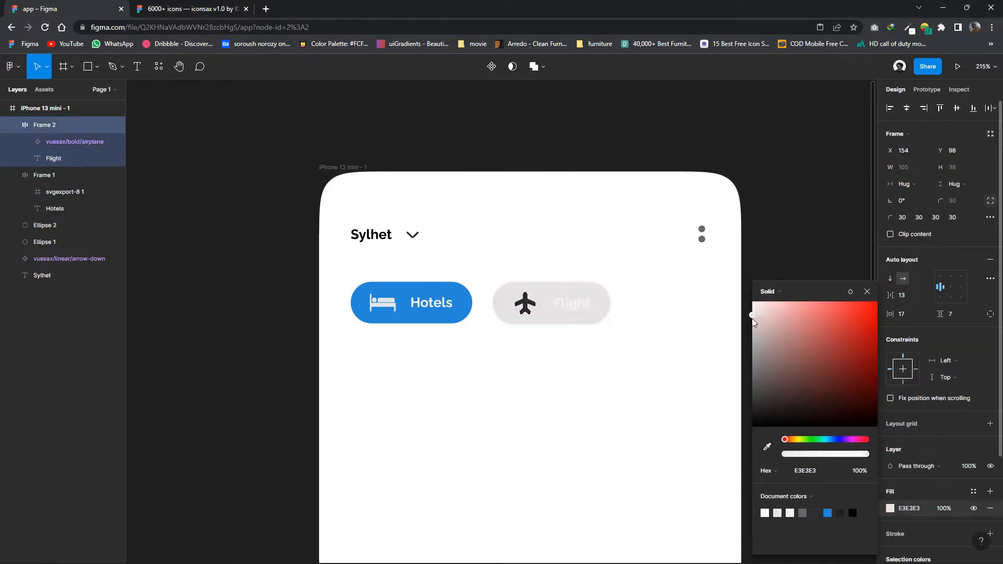
{"action": "left_click", "coordinate": [868, 292]}
Recolour the Flight text and the airplane icon dark grey 4A4A4A.
{"action": "double_click", "coordinate": [569, 304]}
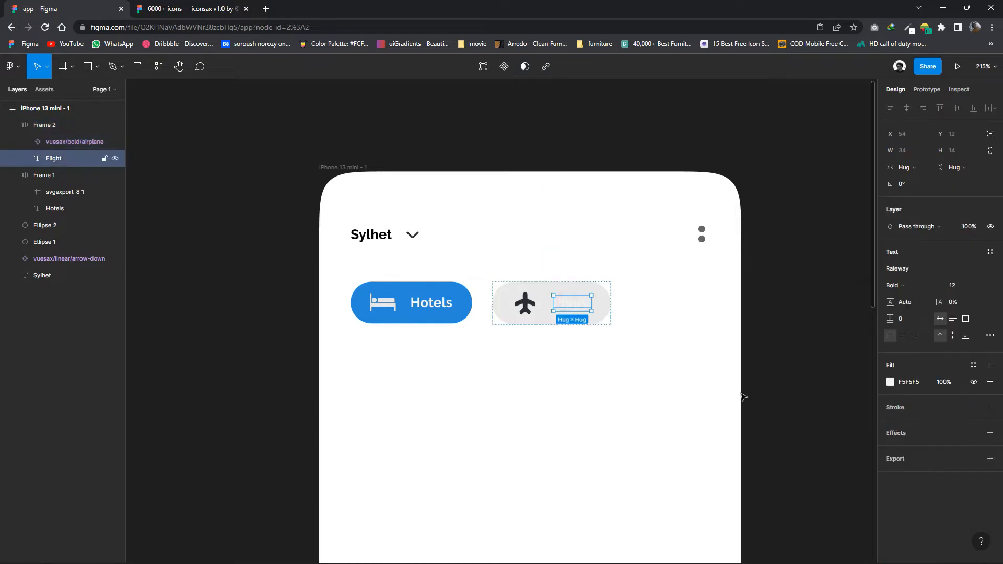
{"action": "left_click", "coordinate": [891, 382]}
{"action": "left_click", "coordinate": [752, 383]}
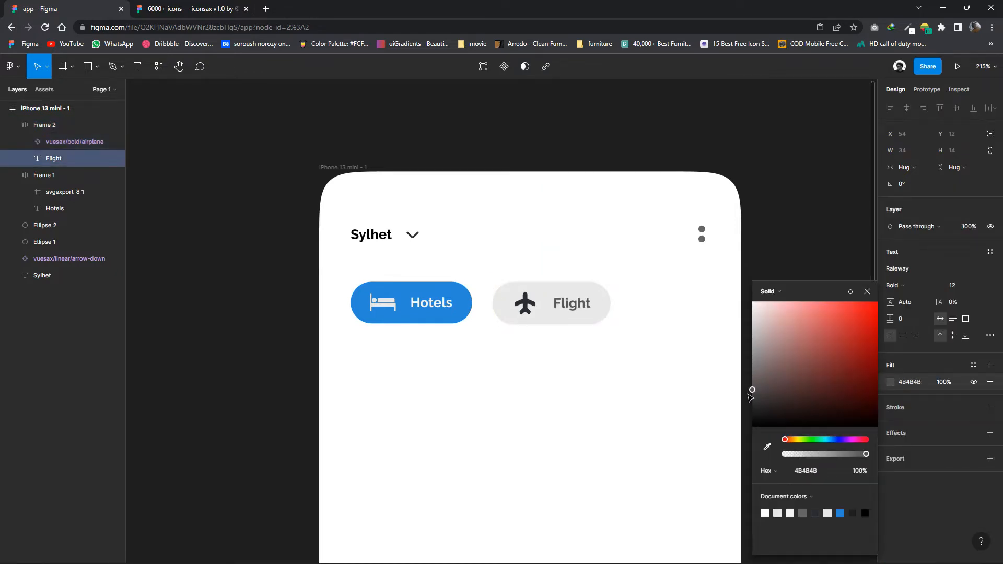
{"action": "left_click", "coordinate": [813, 470]}
{"action": "right_click", "coordinate": [813, 469]}
{"action": "left_click", "coordinate": [851, 312]}
{"action": "left_click", "coordinate": [867, 292]}
{"action": "left_click", "coordinate": [527, 303]}
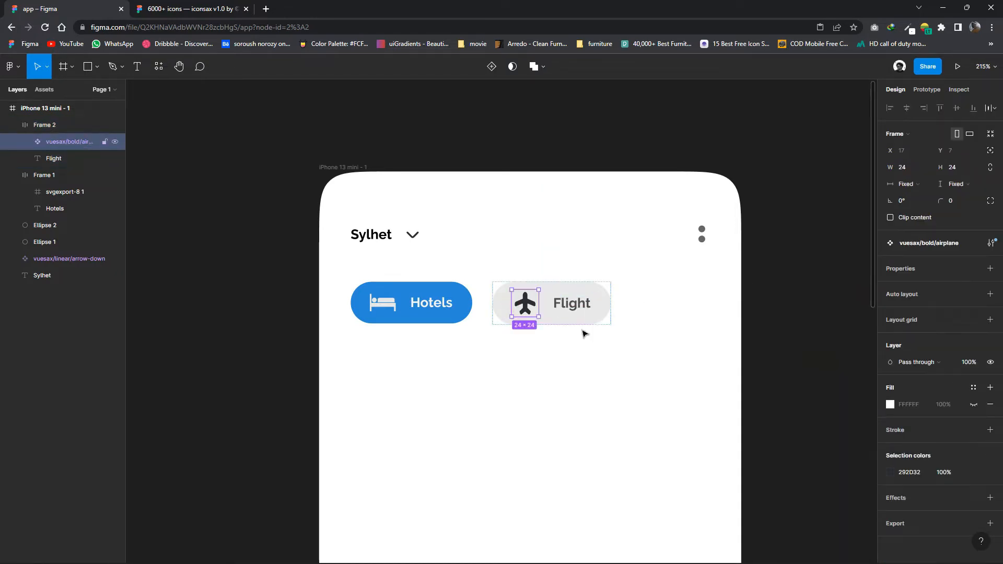
{"action": "left_click", "coordinate": [683, 398]}
{"action": "scroll", "coordinate": [683, 397], "scroll_direction": "down", "scroll_amount": 10}
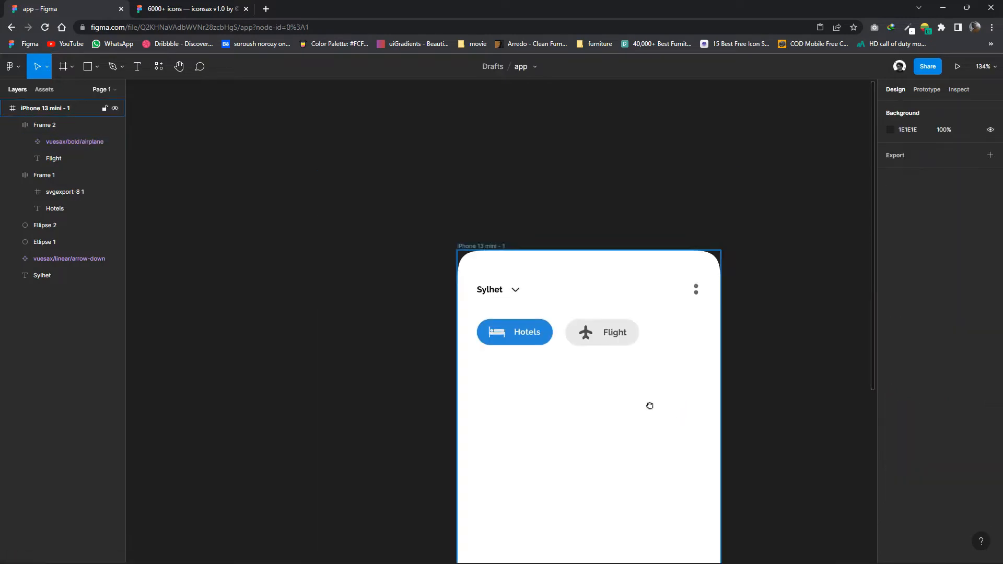
Duplicate the Sylhet text below the Hotels button and change the copy to the two-line heading "Where would you want to go ?".
{"action": "scroll", "coordinate": [514, 314], "scroll_direction": "down", "scroll_amount": 1}
{"action": "mouse_move", "coordinate": [515, 315]}
{"action": "left_mouse_down"}
{"action": "mouse_move", "coordinate": [523, 292]}
{"action": "mouse_move", "coordinate": [517, 307]}
{"action": "left_mouse_up"}
{"action": "left_click", "coordinate": [538, 268]}
{"action": "left_click", "coordinate": [538, 303]}
{"action": "left_click_drag", "start_coordinate": [462, 239], "coordinate": [465, 282]}
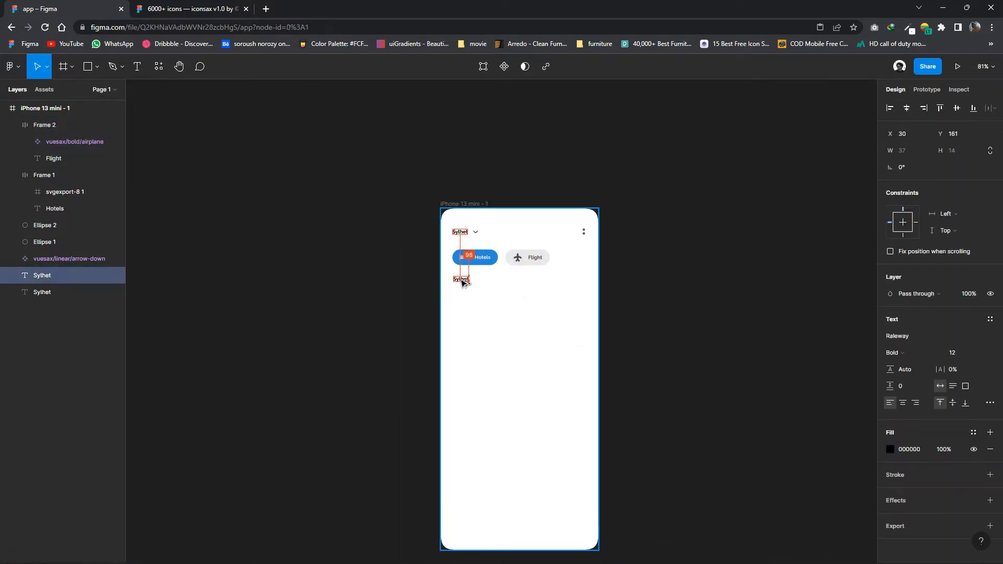
{"action": "double_click", "coordinate": [460, 281]}
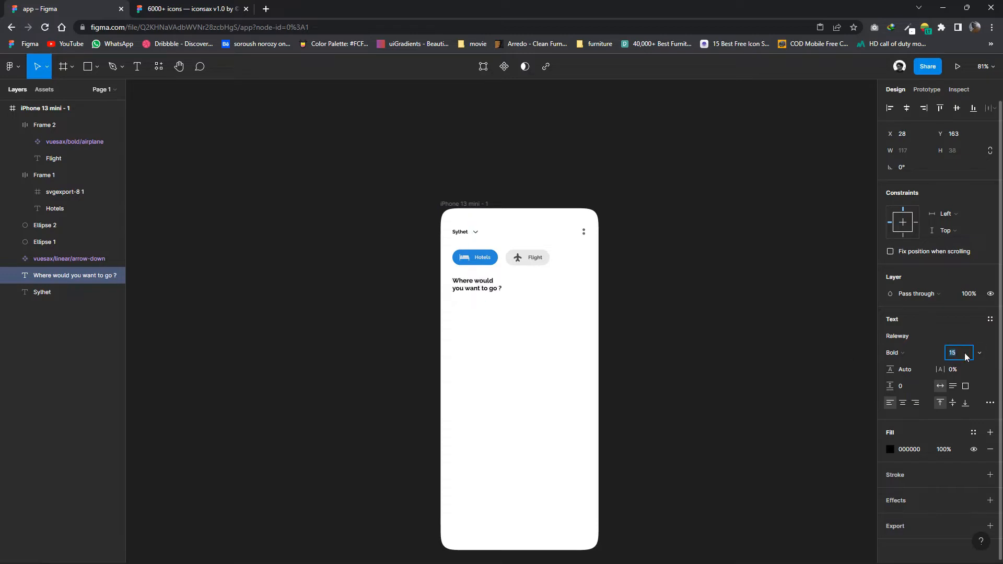
Set the heading's font size to 24 and move it down to about X 28, Y 175.
{"action": "key", "text": "Up"}
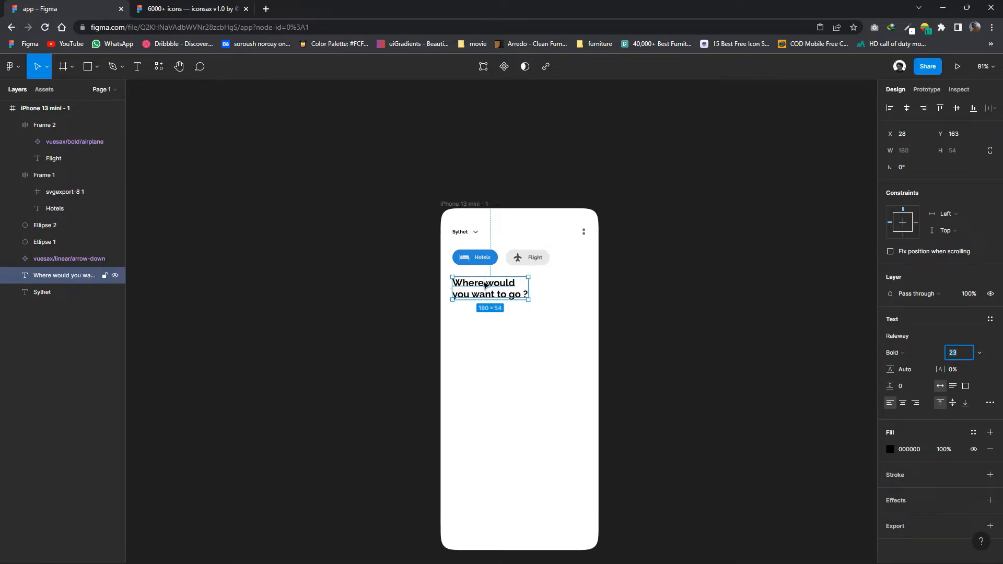
{"action": "key", "text": "Up"}
{"action": "left_click_drag", "start_coordinate": [485, 286], "coordinate": [485, 292]}
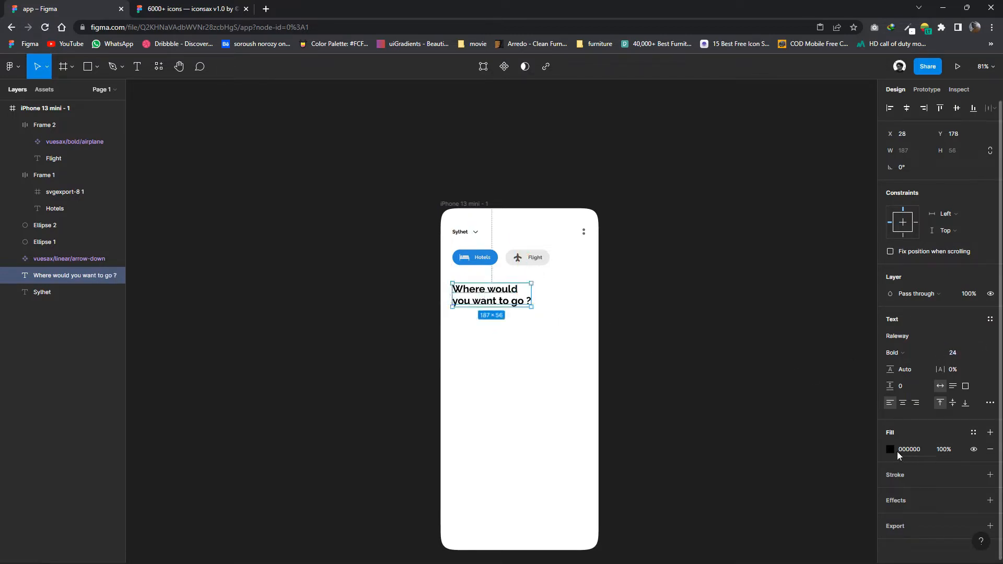
{"action": "left_click", "coordinate": [625, 354]}
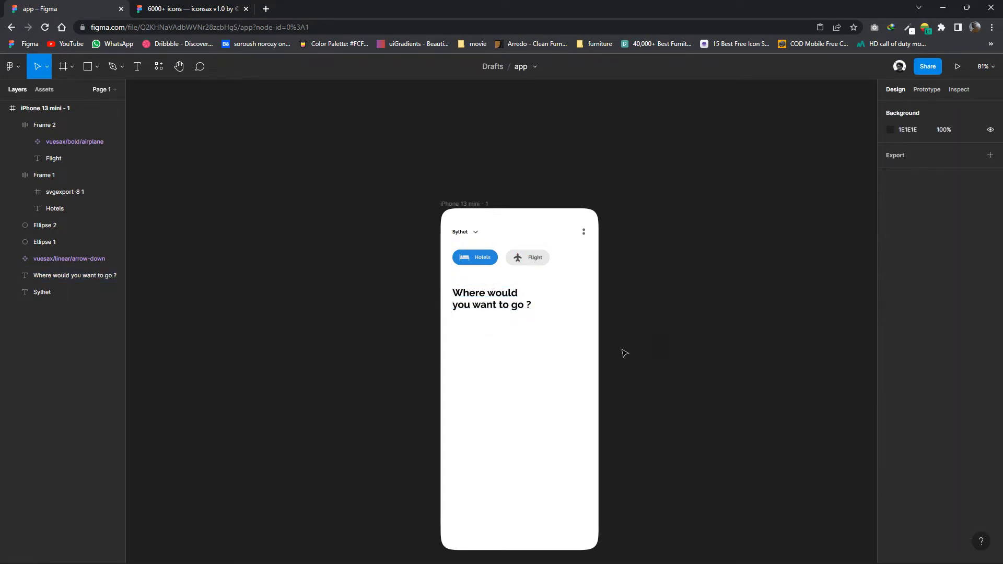
{"action": "scroll", "coordinate": [475, 313], "scroll_direction": "up", "scroll_amount": 5}
Set the heading's fill to the near-black 1E1E1E.
{"action": "left_click", "coordinate": [480, 296]}
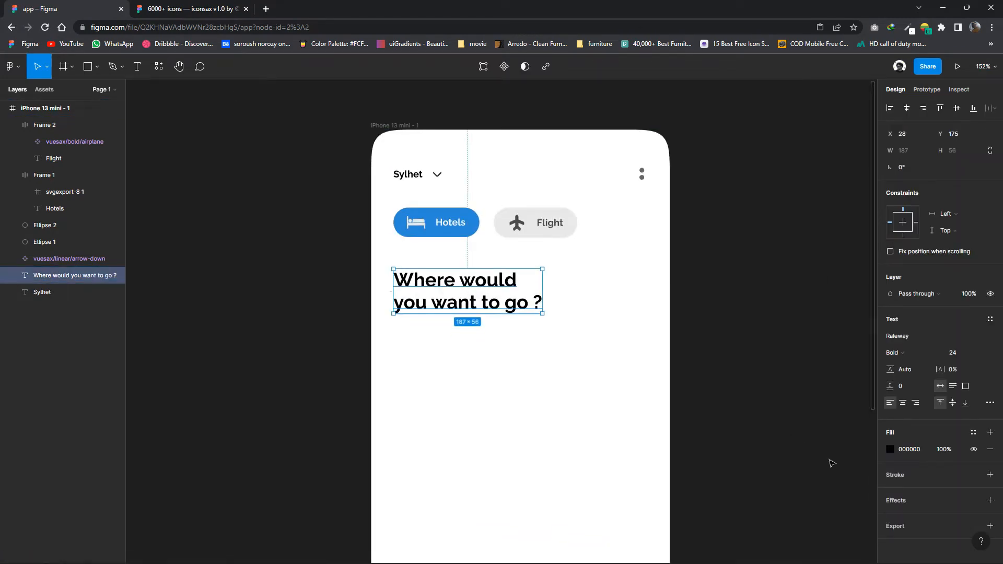
{"action": "left_click", "coordinate": [890, 449]}
{"action": "left_click_drag", "start_coordinate": [742, 417], "coordinate": [738, 403]}
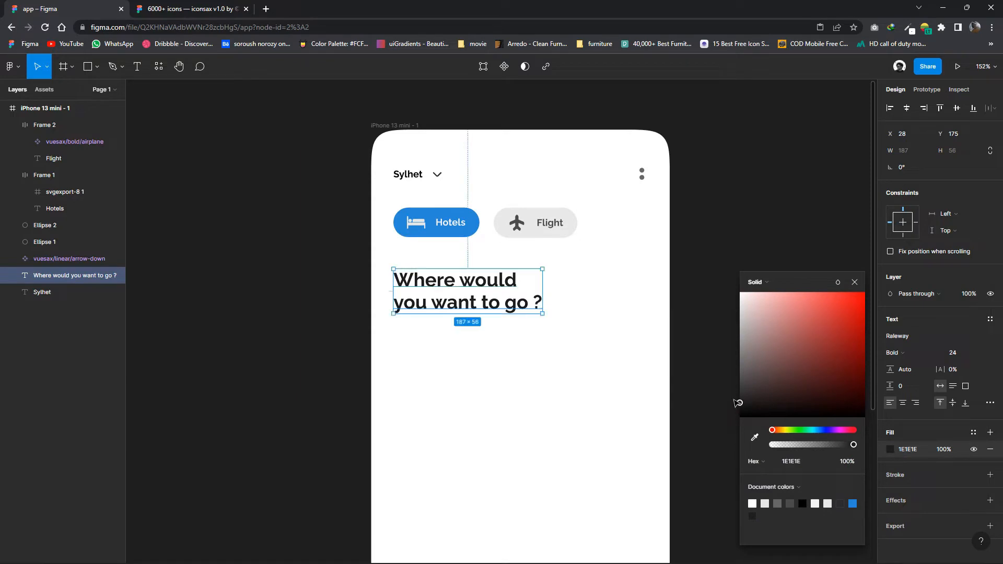
{"action": "left_click", "coordinate": [616, 379]}
Draw a rectangle about 92 px tall below the heading, spanning most of the phone frame's width.
{"action": "scroll", "coordinate": [601, 366], "scroll_direction": "down", "scroll_amount": 1}
{"action": "left_click", "coordinate": [97, 66]}
{"action": "left_click", "coordinate": [73, 89]}
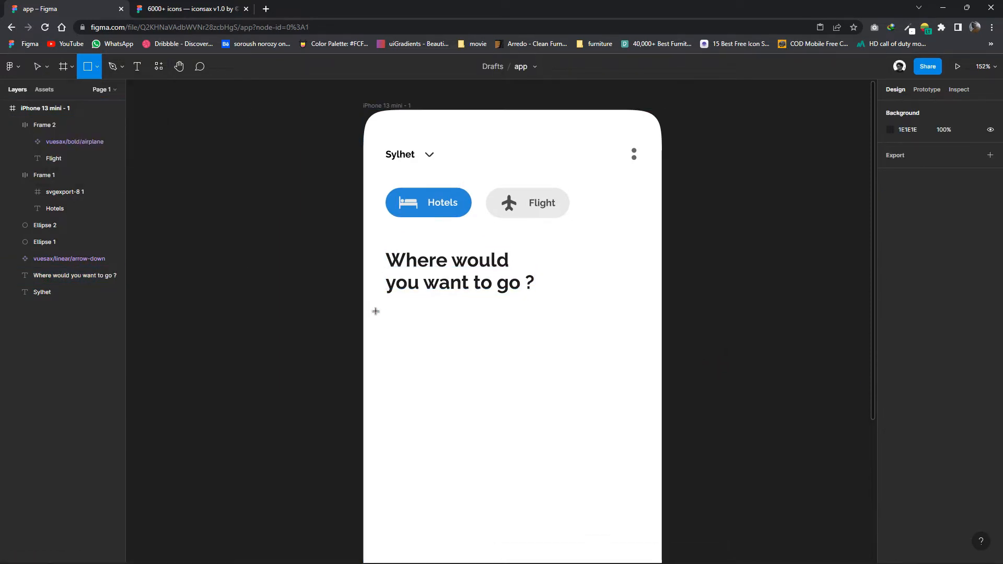
{"action": "left_click_drag", "start_coordinate": [383, 311], "coordinate": [640, 383]}
{"action": "key", "text": "Escape"}
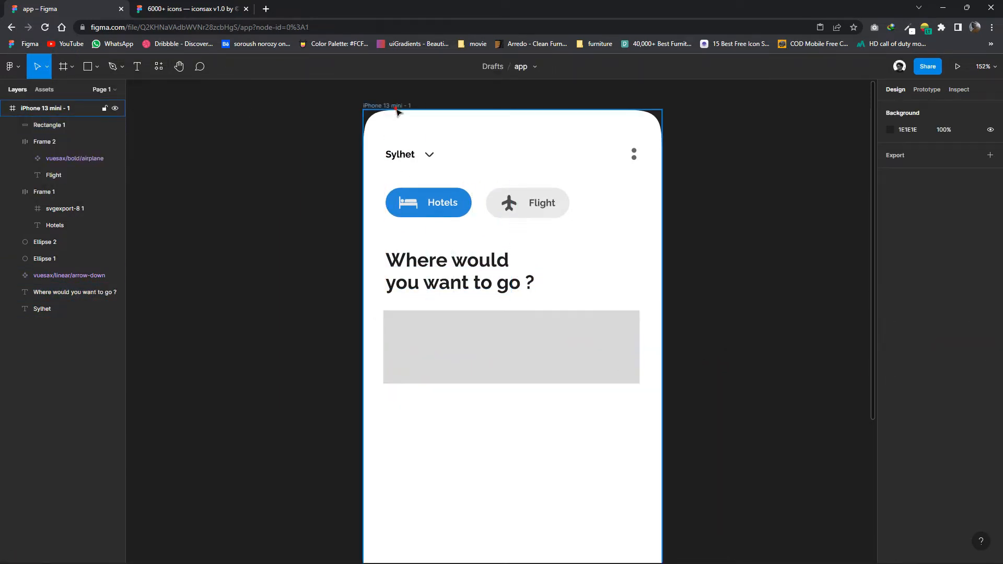
Add a column layout grid to the iPhone 13 mini frame.
{"action": "left_click", "coordinate": [397, 111]}
{"action": "left_click", "coordinate": [989, 271]}
{"action": "scroll", "coordinate": [619, 347], "scroll_direction": "up", "scroll_amount": 3}
Fit the grey rectangle to the grid's outer columns at 331 × 45 and place it at X 22, Y 256.
{"action": "left_click", "coordinate": [618, 347]}
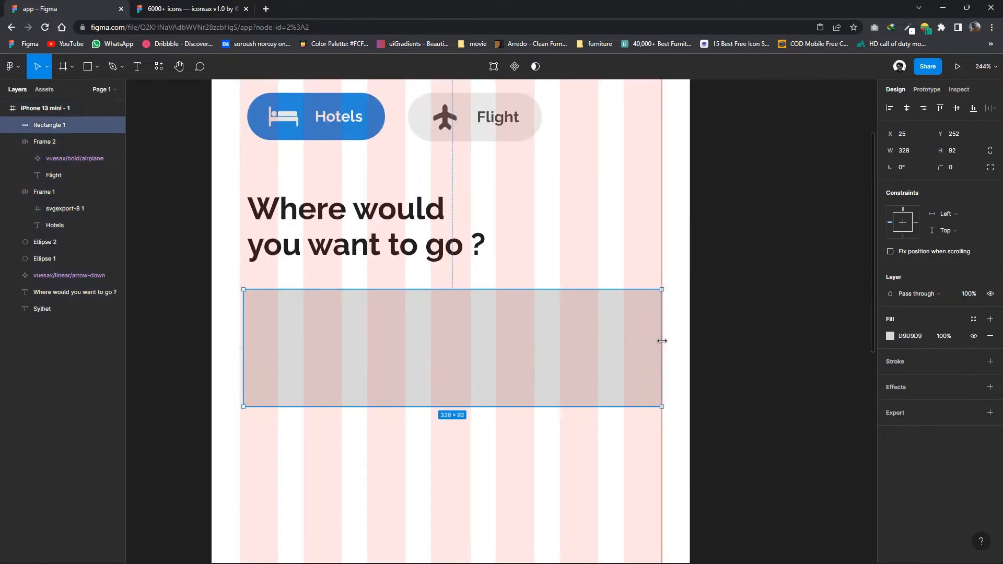
{"action": "left_click_drag", "start_coordinate": [243, 330], "coordinate": [239, 327]}
{"action": "left_click", "coordinate": [233, 327]}
{"action": "left_click", "coordinate": [242, 329]}
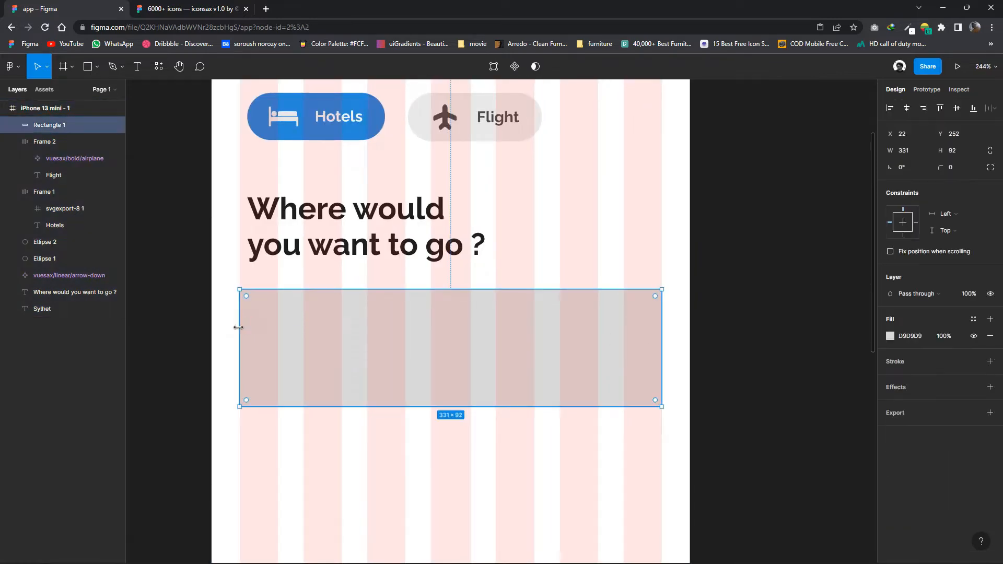
{"action": "left_click_drag", "start_coordinate": [382, 406], "coordinate": [400, 349]}
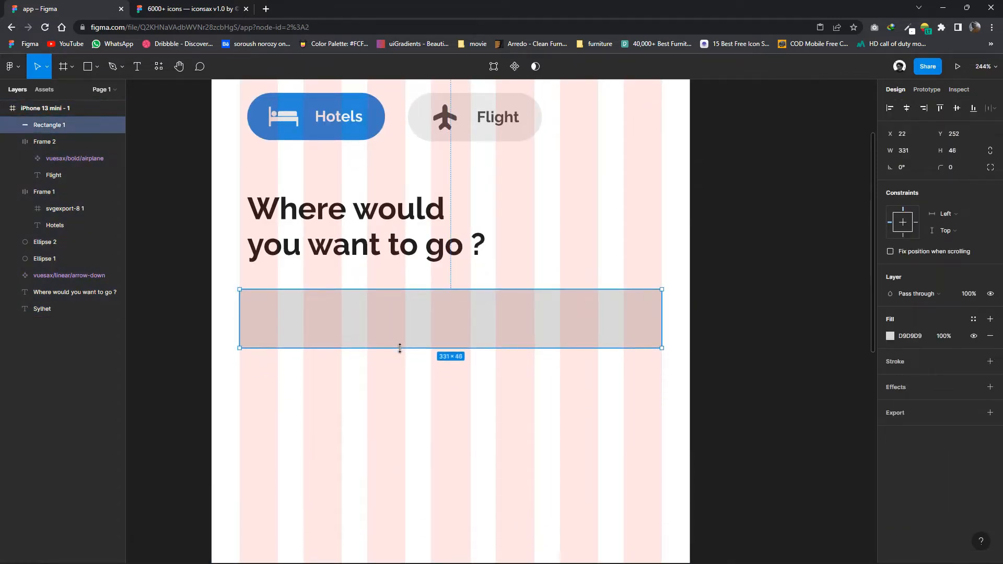
{"action": "left_click", "coordinate": [522, 124]}
{"action": "left_click", "coordinate": [537, 298]}
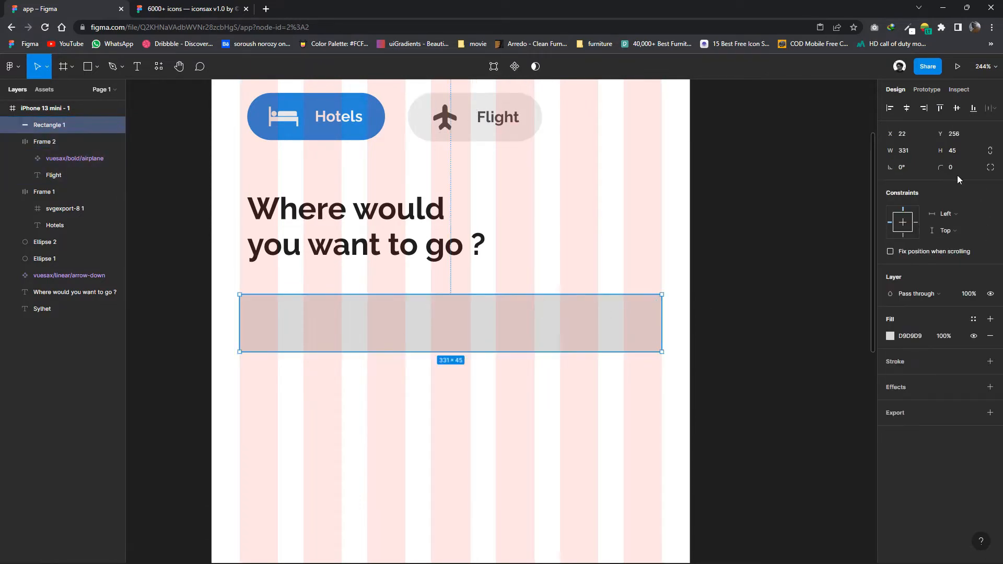
Round all four corners of the grey rectangle with a radius of 30.
{"action": "key", "text": "Return"}
{"action": "left_click", "coordinate": [991, 167]}
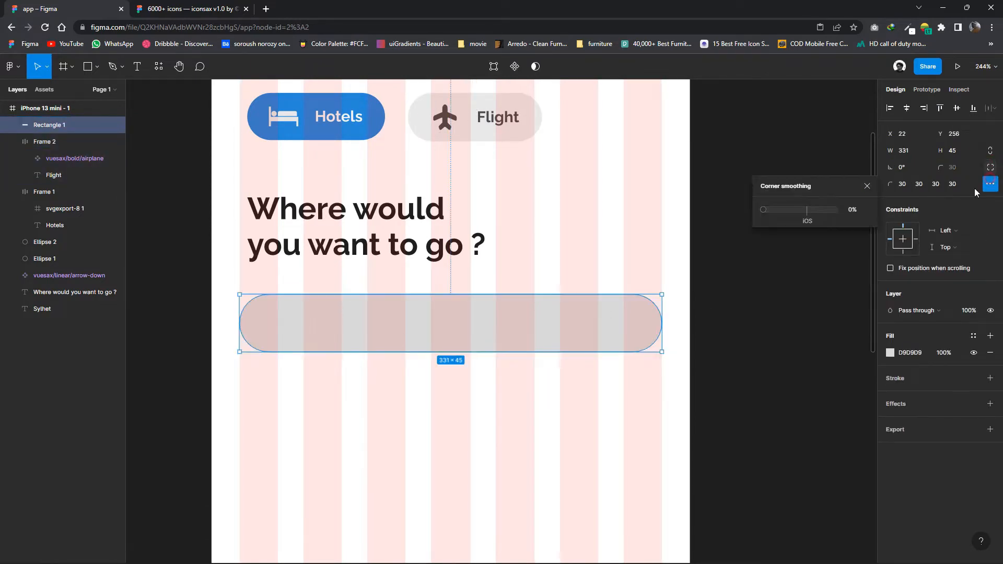
{"action": "left_click", "coordinate": [829, 218]}
{"action": "left_click", "coordinate": [600, 243]}
{"action": "scroll", "coordinate": [599, 243], "scroll_direction": "down", "scroll_amount": 5}
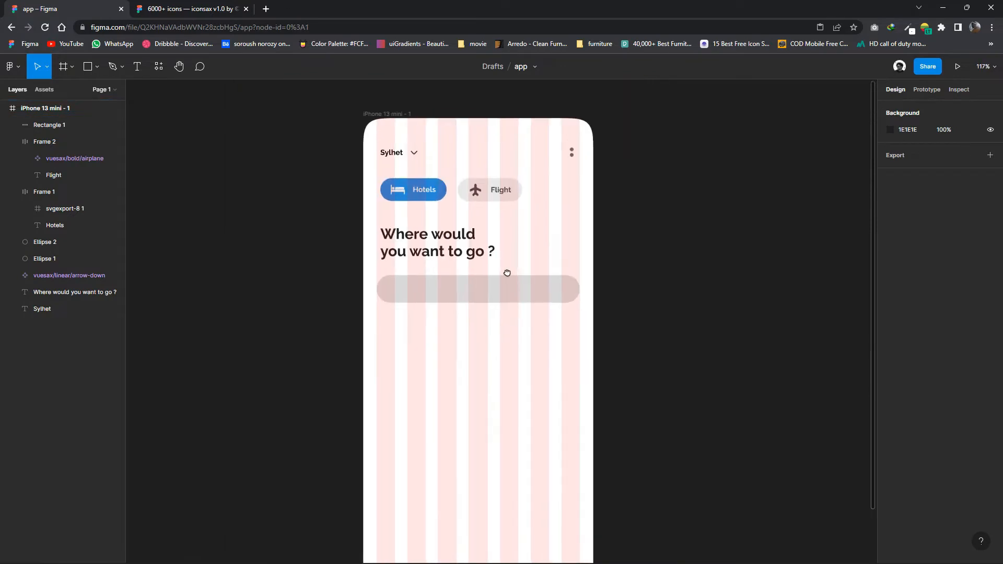
Set a uniform corner radius of 13 on the Flight button.
{"action": "left_click", "coordinate": [477, 315]}
{"action": "double_click", "coordinate": [511, 223]}
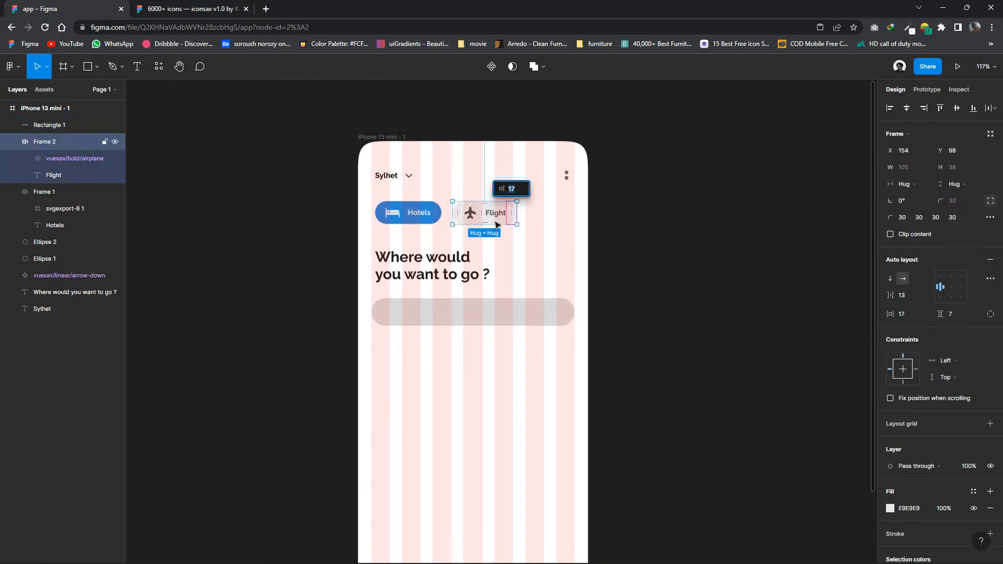
{"action": "scroll", "coordinate": [497, 225], "scroll_direction": "up", "scroll_amount": 3}
{"action": "left_click", "coordinate": [529, 259]}
{"action": "left_click", "coordinate": [525, 222]}
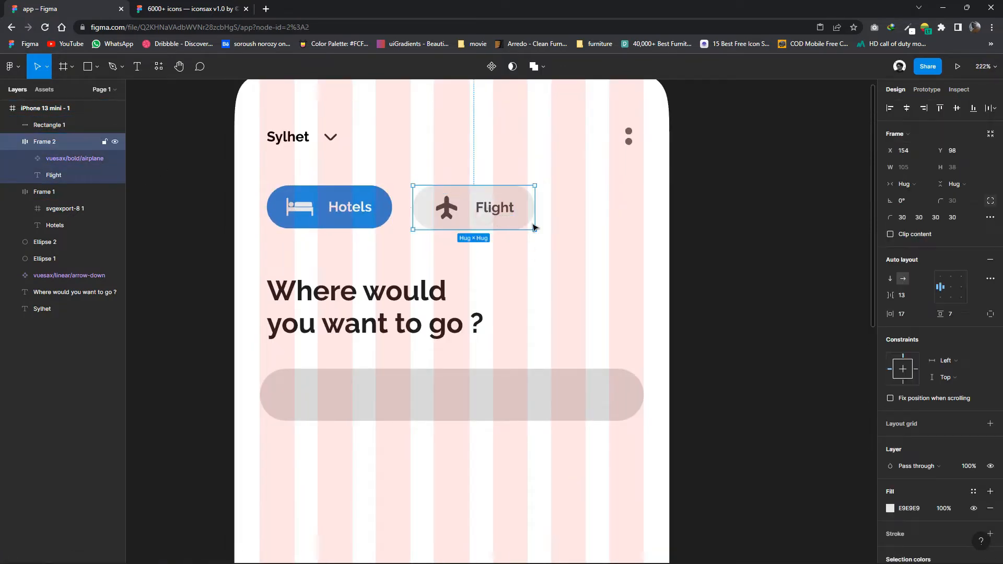
{"action": "left_click", "coordinate": [992, 201]}
{"action": "left_click", "coordinate": [967, 202]}
{"action": "key", "text": "Down"}
{"action": "key", "text": "Down"}
{"action": "key", "text": "Down"}
{"action": "key", "text": "Down"}
{"action": "key", "text": "Down"}
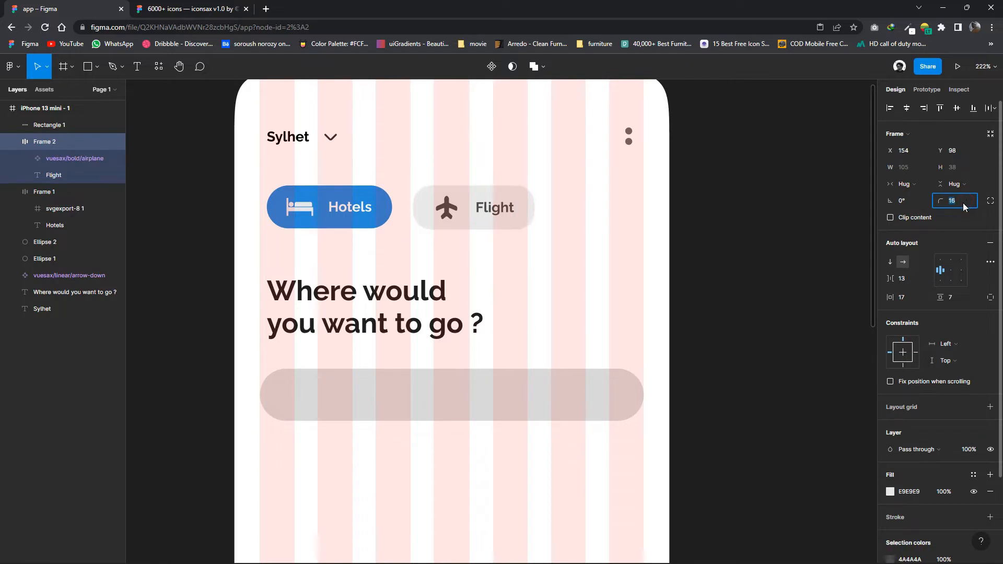
{"action": "type", "text": "13"}
{"action": "left_click", "coordinate": [795, 224]}
Set a uniform corner radius of 18 on the blue Hotels button.
{"action": "left_click", "coordinate": [384, 217]}
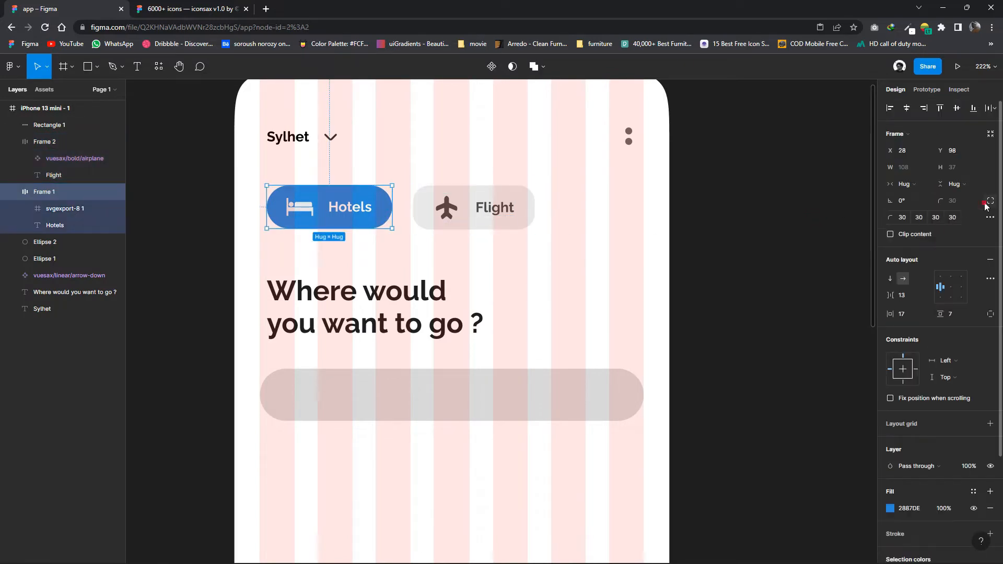
{"action": "left_click", "coordinate": [960, 202]}
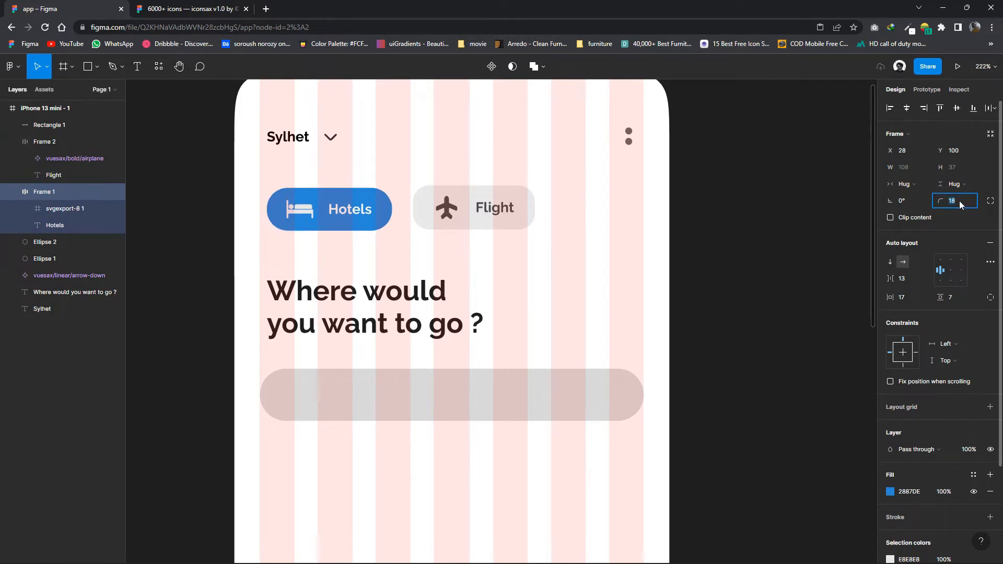
Round all four corners of the wide grey bar with a radius of 14.
{"action": "left_click", "coordinate": [606, 381]}
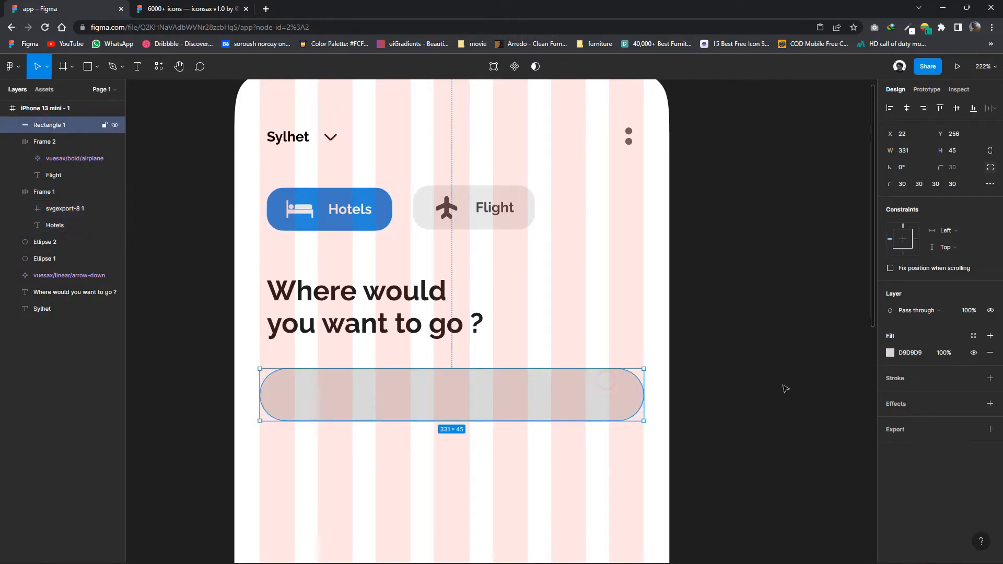
{"action": "left_click", "coordinate": [990, 168]}
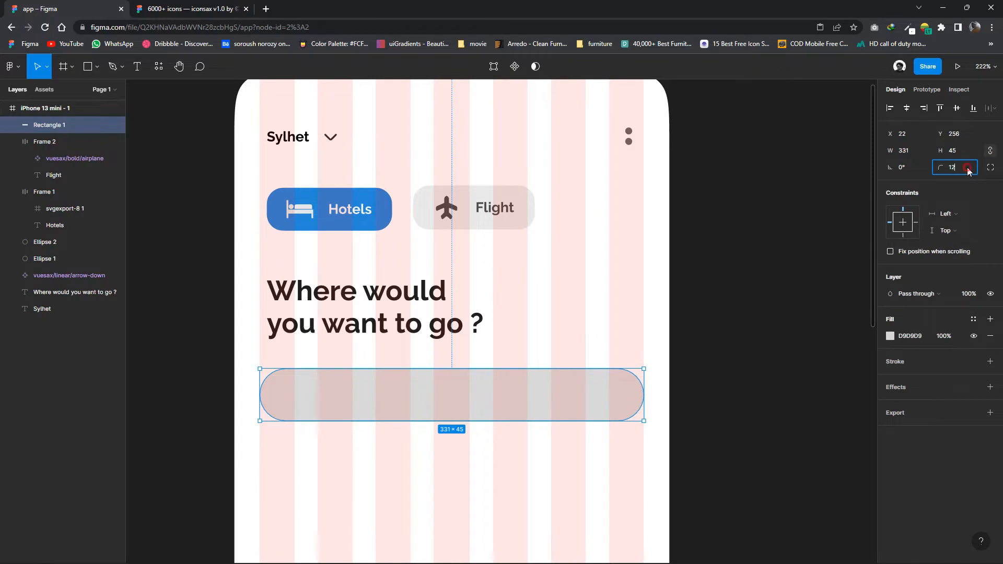
{"action": "left_click", "coordinate": [968, 168]}
{"action": "type", "text": "12"}
{"action": "key", "text": "Return"}
{"action": "key", "text": "Escape"}
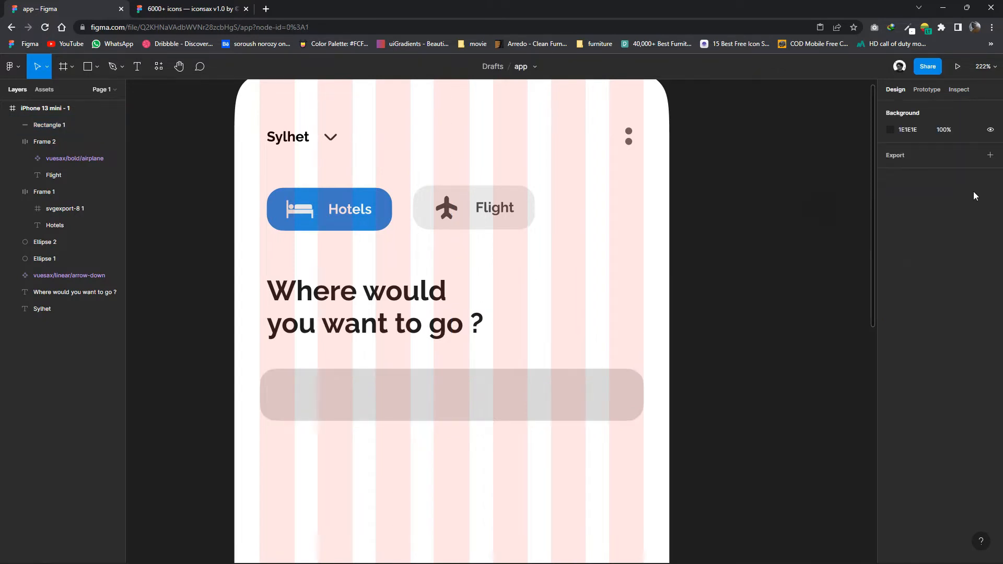
{"action": "left_click", "coordinate": [596, 370]}
{"action": "left_click", "coordinate": [991, 168]}
{"action": "left_click", "coordinate": [991, 185]}
{"action": "left_click", "coordinate": [782, 244]}
Increase the height of the grey bar below the heading to 52.
{"action": "scroll", "coordinate": [446, 428], "scroll_direction": "down", "scroll_amount": 1}
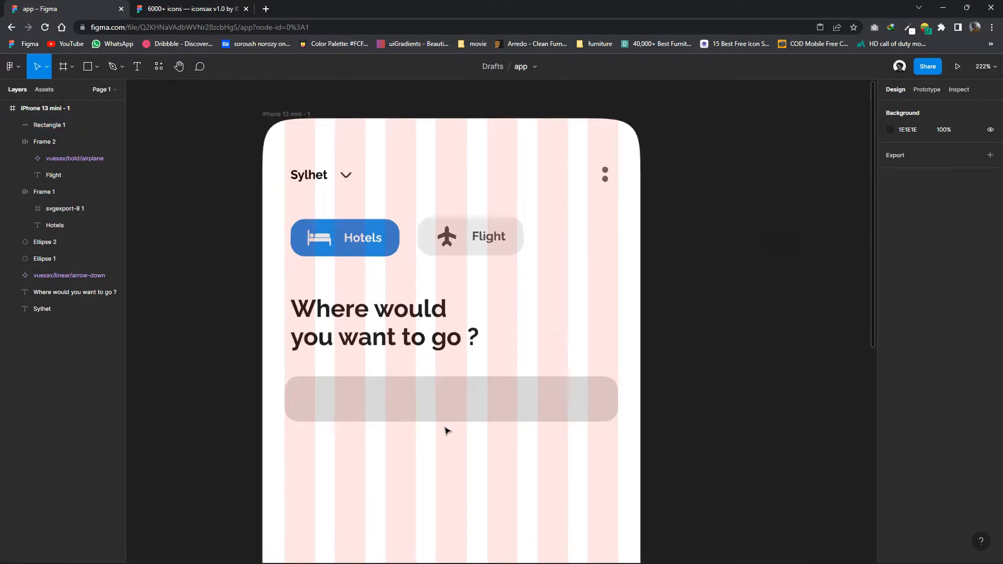
{"action": "scroll", "coordinate": [446, 428], "scroll_direction": "down", "scroll_amount": 3}
{"action": "left_click", "coordinate": [448, 337]}
{"action": "left_click", "coordinate": [491, 364]}
{"action": "left_click", "coordinate": [486, 332]}
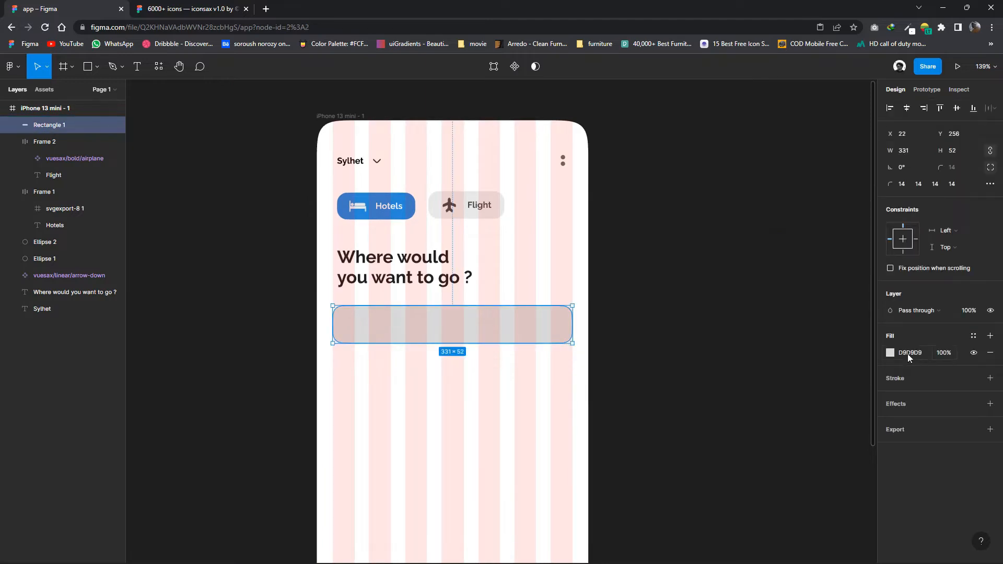
Lighten the bar's grey fill and hide the iPhone frame's column grid.
{"action": "left_click", "coordinate": [891, 353]}
{"action": "left_click", "coordinate": [752, 309]}
{"action": "left_click", "coordinate": [613, 267]}
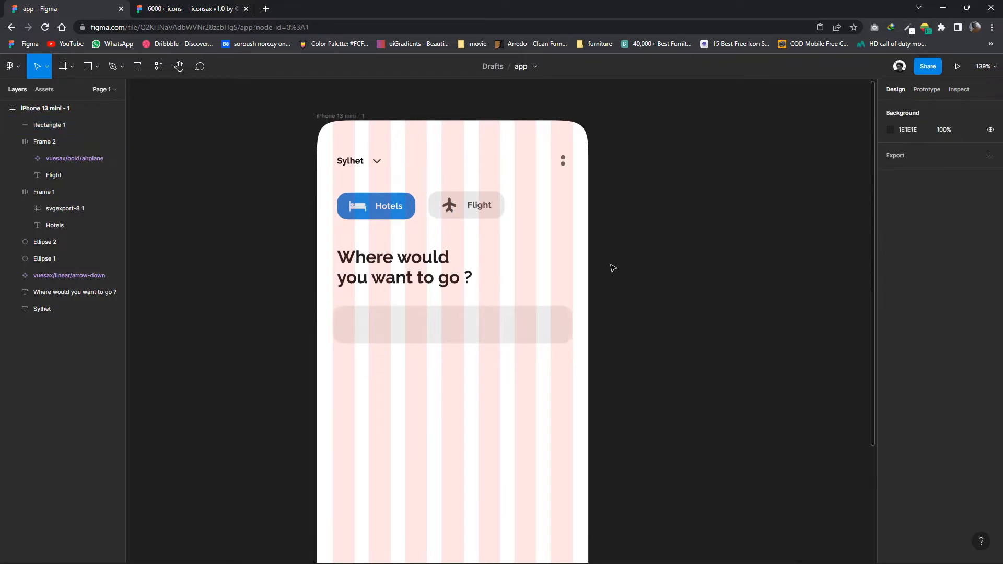
{"action": "left_click", "coordinate": [322, 118]}
{"action": "left_click", "coordinate": [974, 285]}
{"action": "left_click_drag", "start_coordinate": [611, 241], "coordinate": [671, 239]}
Switch to the iconsax icon file and copy the search-normal icon from the Search section of its Linear page.
{"action": "left_click", "coordinate": [141, 4]}
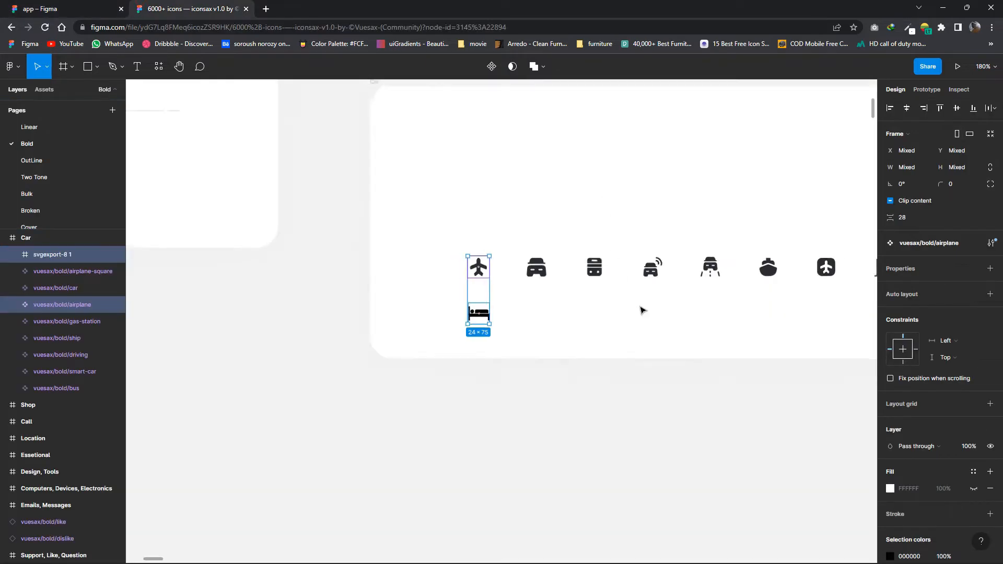
{"action": "scroll", "coordinate": [641, 309], "scroll_direction": "down", "scroll_amount": 10}
{"action": "scroll", "coordinate": [662, 341], "scroll_direction": "right", "scroll_amount": 5}
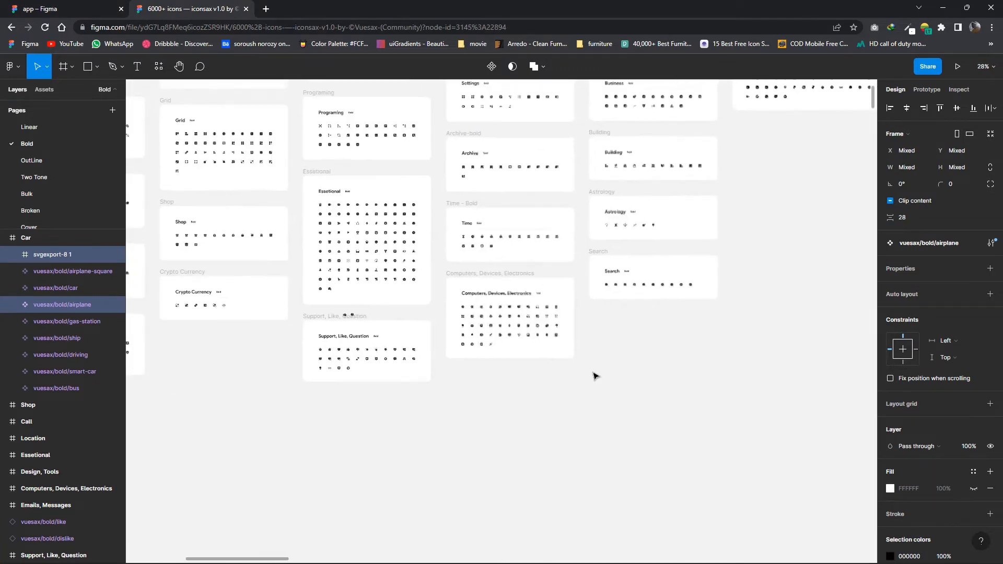
{"action": "scroll", "coordinate": [594, 374], "scroll_direction": "right", "scroll_amount": 5}
{"action": "scroll", "coordinate": [600, 309], "scroll_direction": "up", "scroll_amount": 3}
{"action": "left_click", "coordinate": [29, 127]}
{"action": "scroll", "coordinate": [734, 296], "scroll_direction": "down", "scroll_amount": 3}
{"action": "left_click_drag", "start_coordinate": [694, 387], "coordinate": [282, 280]}
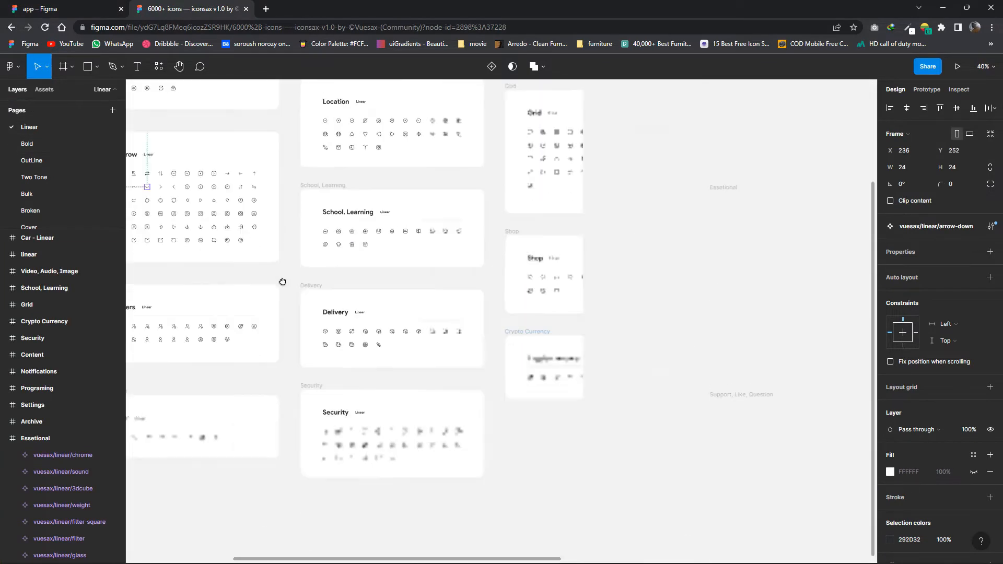
{"action": "left_click_drag", "start_coordinate": [721, 399], "coordinate": [222, 287]}
{"action": "left_click_drag", "start_coordinate": [407, 320], "coordinate": [374, 335]}
{"action": "scroll", "coordinate": [672, 260], "scroll_direction": "up", "scroll_amount": 6}
{"action": "left_click", "coordinate": [691, 232]}
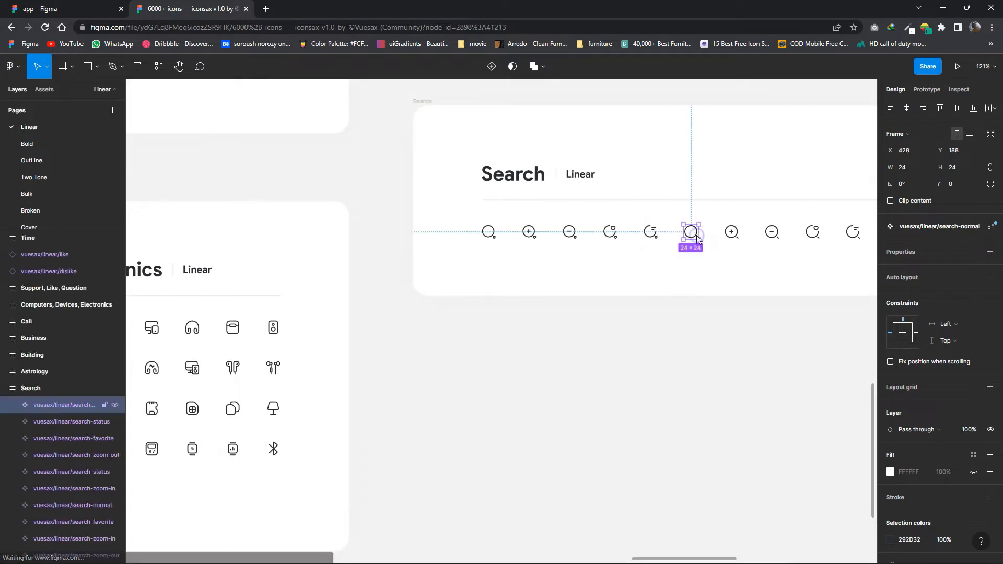
{"action": "right_click", "coordinate": [692, 233]}
{"action": "left_click", "coordinate": [710, 238]}
Paste the search icon into the app design and place it inside the grey bar at X 35, Y 270.
{"action": "left_click", "coordinate": [99, 9]}
{"action": "key", "text": "ctrl+v"}
{"action": "left_click_drag", "start_coordinate": [511, 268], "coordinate": [414, 328]}
{"action": "scroll", "coordinate": [415, 347], "scroll_direction": "up", "scroll_amount": 3}
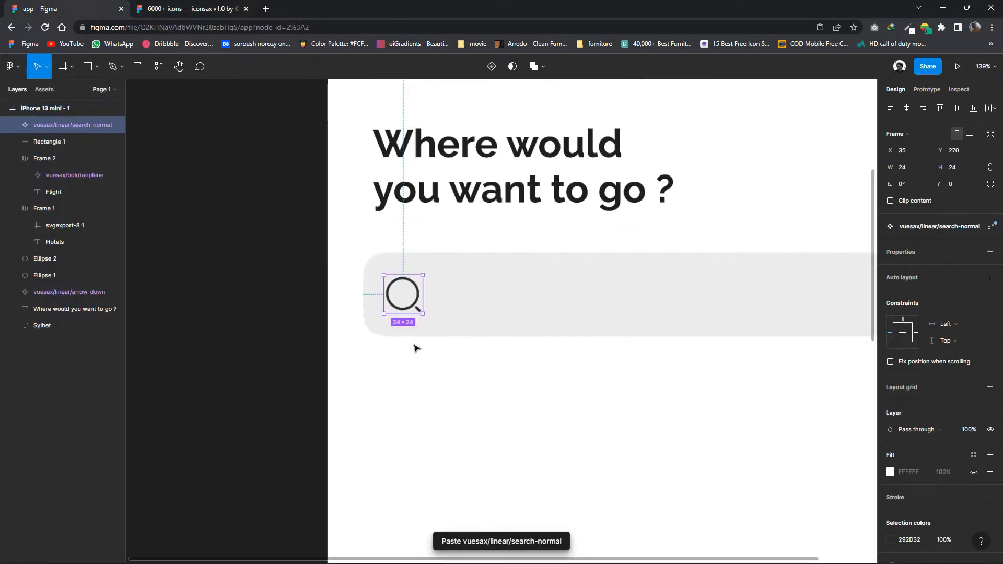
Duplicate the heading text below the search bar and set the copy to Raleway Medium, size 12.
{"action": "scroll", "coordinate": [447, 236], "scroll_direction": "down", "scroll_amount": 5}
{"action": "left_click_drag", "start_coordinate": [494, 166], "coordinate": [498, 272]}
{"action": "left_click", "coordinate": [957, 353]}
{"action": "type", "text": "12"}
{"action": "key", "text": "Return"}
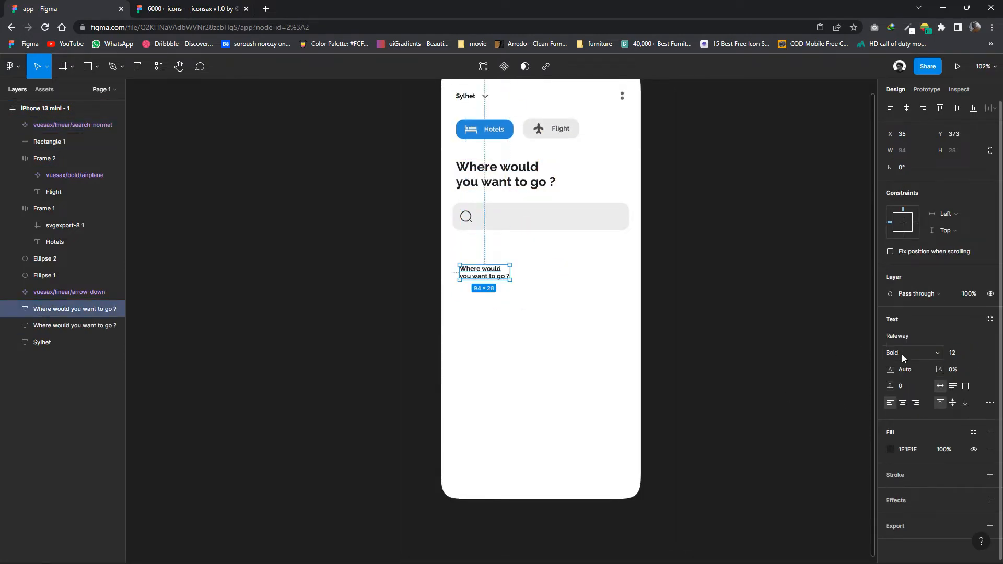
{"action": "left_click", "coordinate": [896, 353]}
{"action": "left_click", "coordinate": [911, 328]}
{"action": "scroll", "coordinate": [438, 233], "scroll_direction": "up", "scroll_amount": 6}
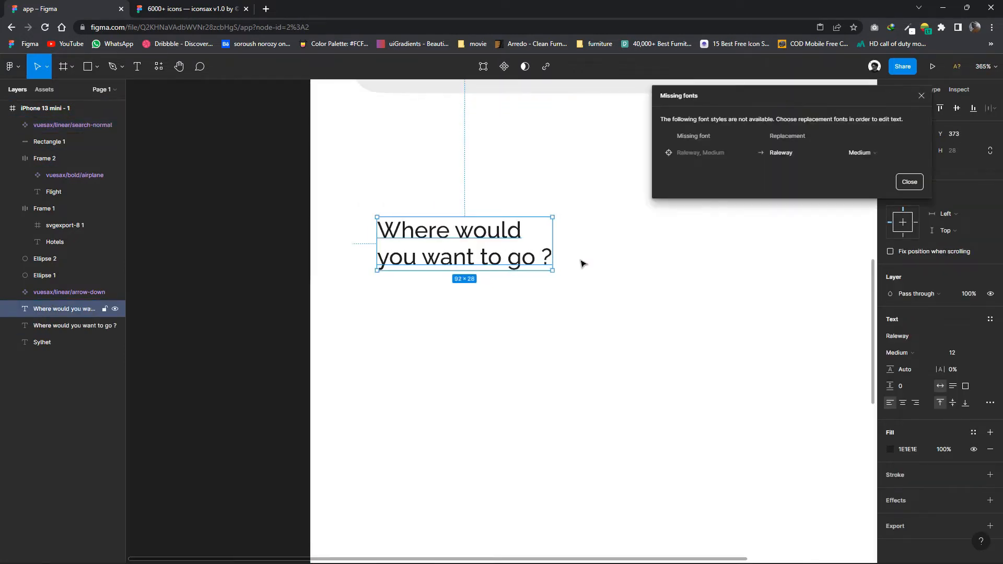
{"action": "left_click", "coordinate": [898, 180]}
Replace the copied heading's text with "New york city".
{"action": "left_click", "coordinate": [481, 226]}
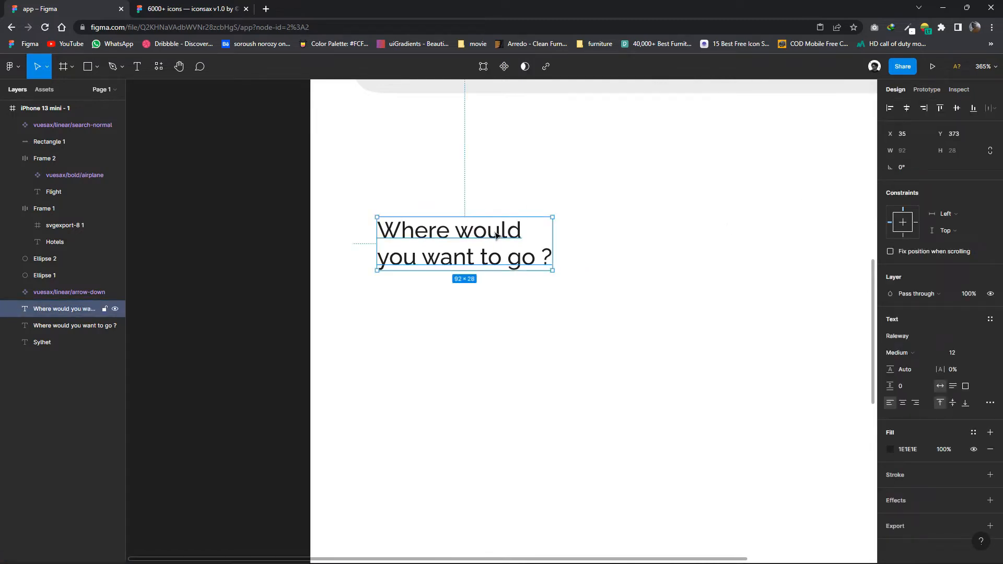
{"action": "double_click", "coordinate": [495, 231]}
{"action": "type", "text": "New york city"}
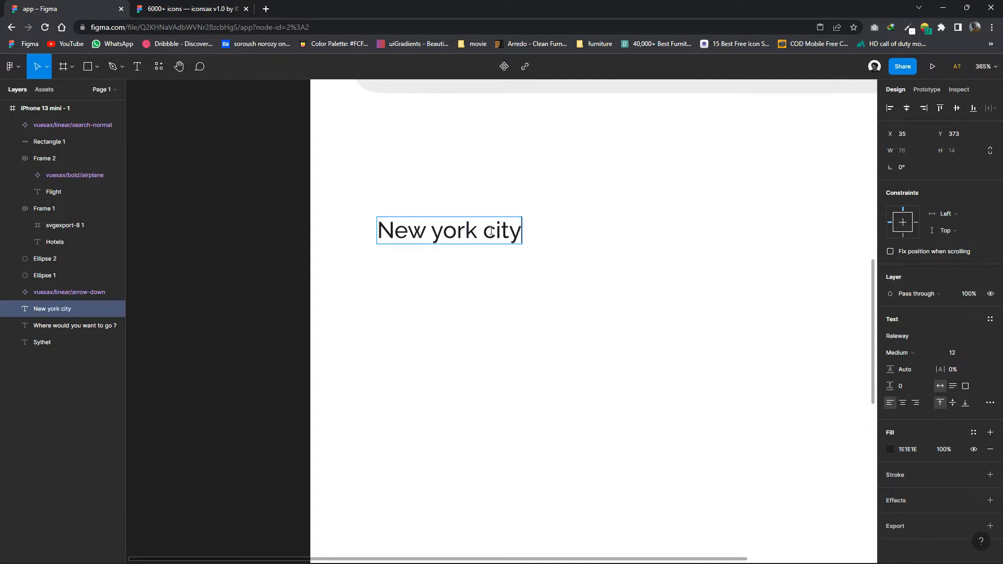
{"action": "key", "text": "Escape"}
{"action": "scroll", "coordinate": [580, 290], "scroll_direction": "down", "scroll_amount": 3}
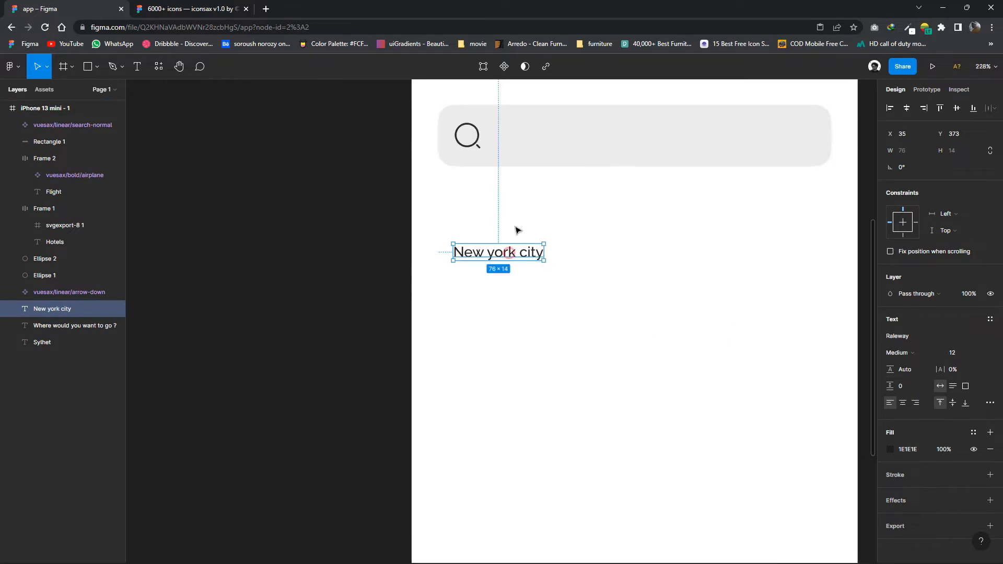
Move the "New york city" text beside the search icon in the bar and bring it to the front.
{"action": "left_click_drag", "start_coordinate": [509, 250], "coordinate": [560, 145]}
{"action": "right_click", "coordinate": [560, 144]}
{"action": "left_click", "coordinate": [581, 218]}
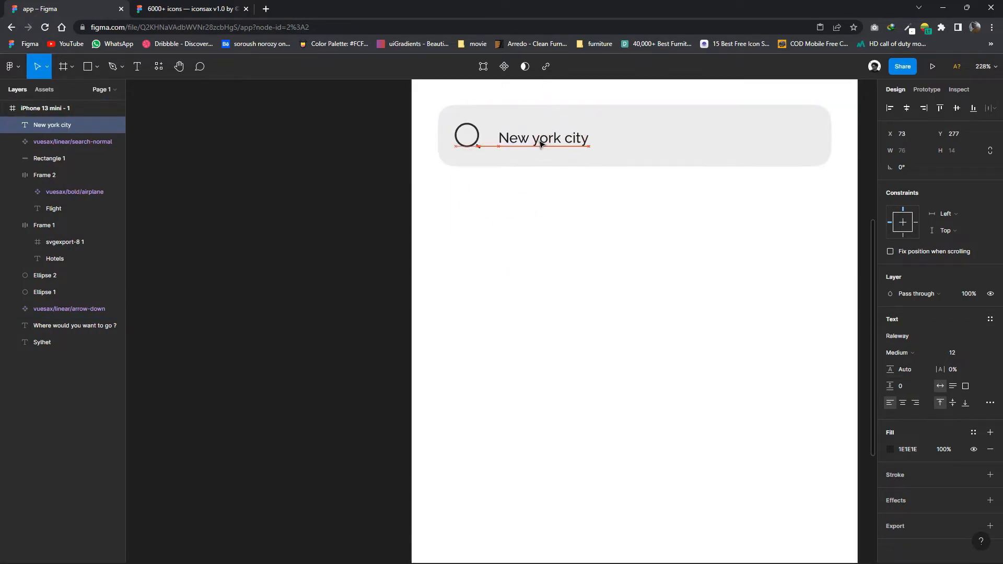
Recolour the "New york city" text to the mid grey 7C7C7C.
{"action": "left_click", "coordinate": [891, 449]}
{"action": "left_click_drag", "start_coordinate": [755, 340], "coordinate": [737, 368]}
{"action": "left_click", "coordinate": [738, 368]}
{"action": "scroll", "coordinate": [475, 347], "scroll_direction": "down", "scroll_amount": 3}
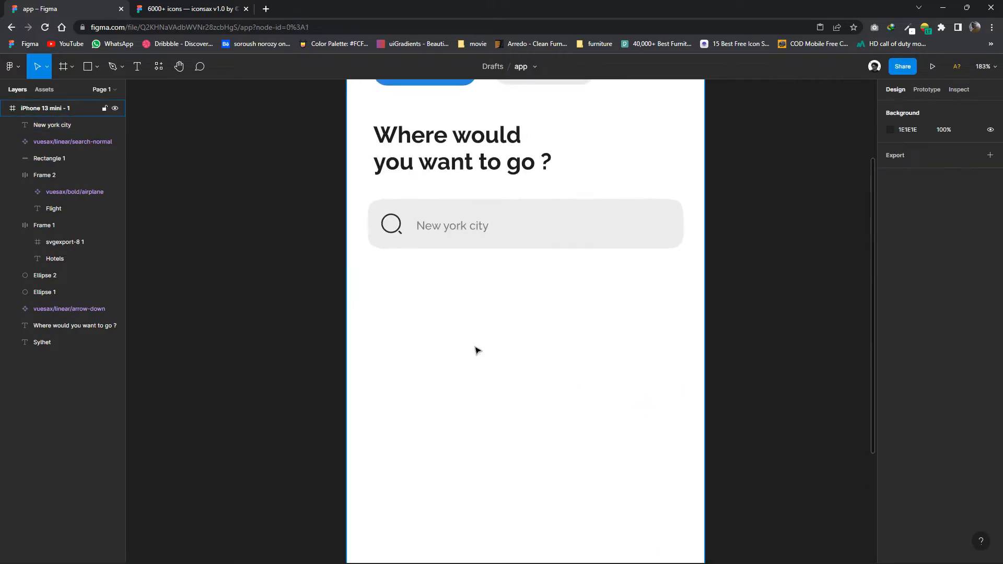
Change the search icon's colour to the dark grey 3E3E3E.
{"action": "left_click", "coordinate": [397, 233]}
{"action": "left_click", "coordinate": [890, 540]}
{"action": "left_click_drag", "start_coordinate": [776, 403], "coordinate": [730, 401]}
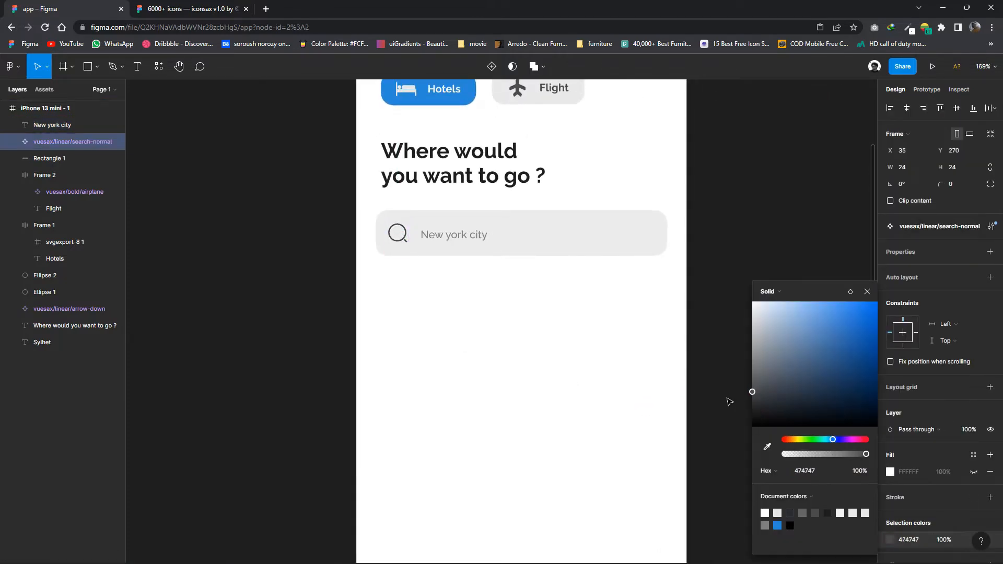
{"action": "left_click", "coordinate": [730, 404]}
Shrink the search icon to about 23 × 23 and shift the "New york city" text slightly towards it.
{"action": "scroll", "coordinate": [387, 209], "scroll_direction": "up", "scroll_amount": 5}
{"action": "left_click", "coordinate": [416, 264]}
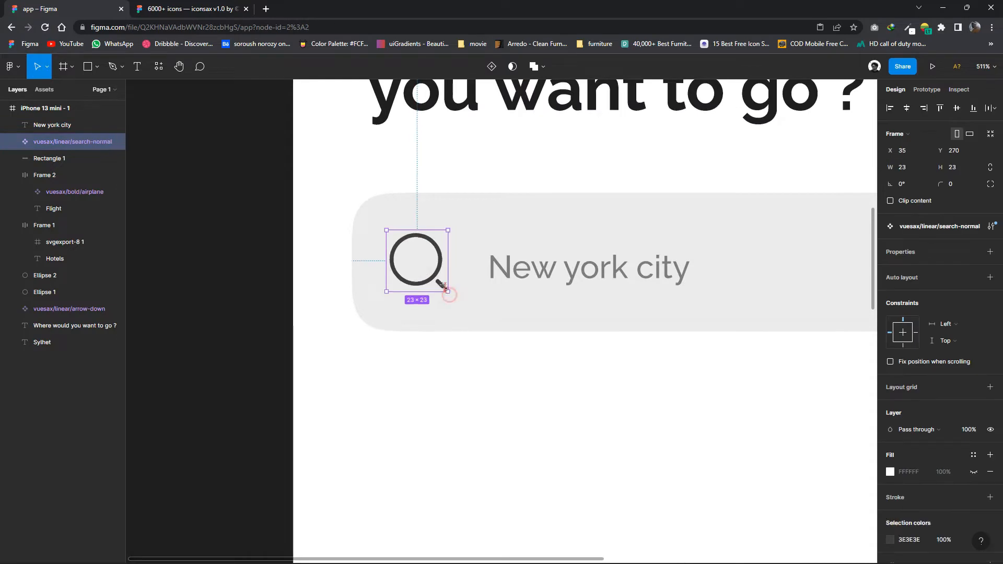
{"action": "left_click_drag", "start_coordinate": [504, 273], "coordinate": [496, 266]}
{"action": "left_click", "coordinate": [609, 384]}
Duplicate the placeholder text below the search bar at X 22, Y 338 and change it to "Recently checked".
{"action": "scroll", "coordinate": [609, 384], "scroll_direction": "down", "scroll_amount": 5}
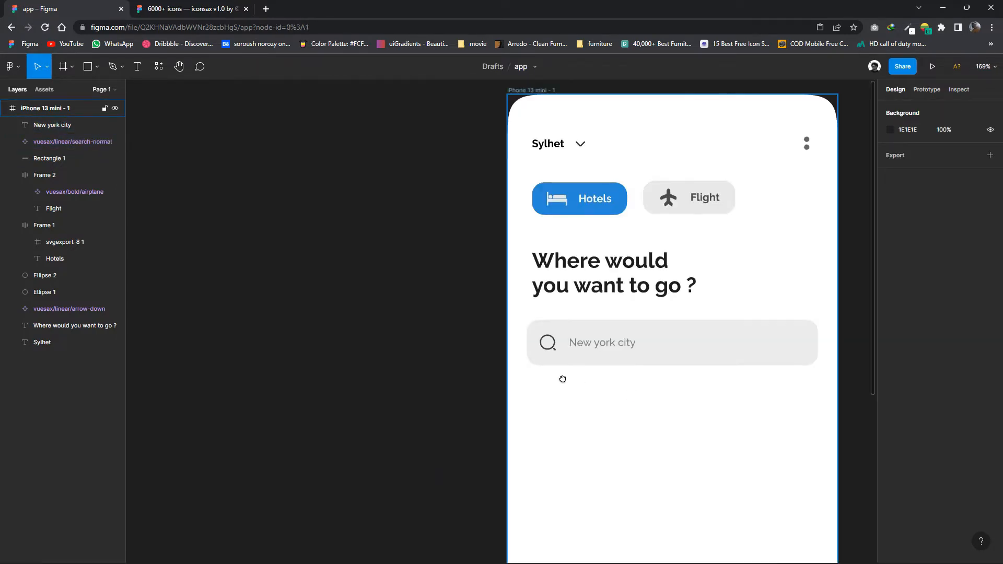
{"action": "left_click_drag", "start_coordinate": [562, 378], "coordinate": [384, 319]}
{"action": "scroll", "coordinate": [452, 337], "scroll_direction": "down", "scroll_amount": 1}
{"action": "left_click_drag", "start_coordinate": [480, 347], "coordinate": [457, 306]}
{"action": "left_click_drag", "start_coordinate": [410, 256], "coordinate": [375, 304]}
{"action": "double_click", "coordinate": [372, 299]}
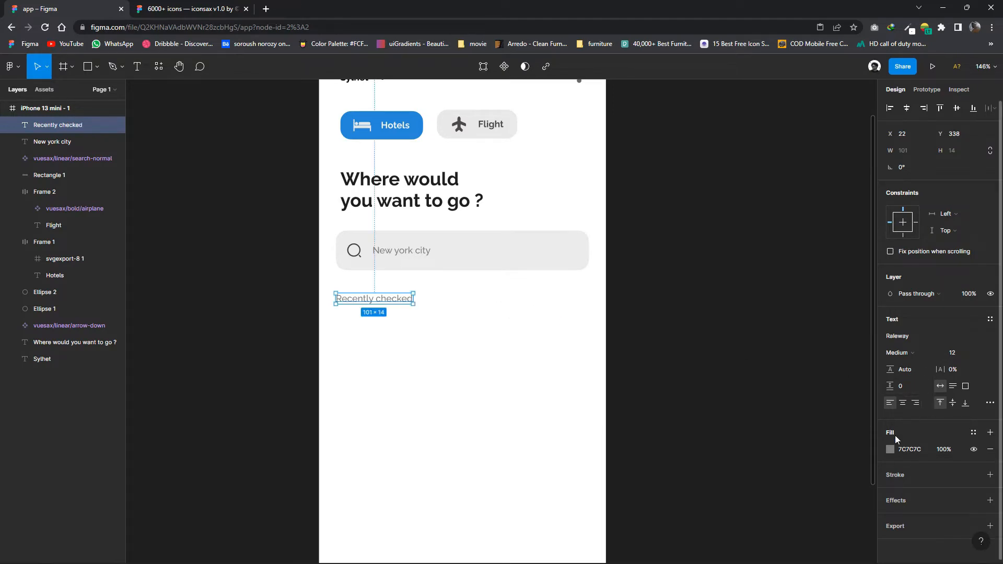
Set the "Recently checked" text's fill to 202020 and give it a heavier font weight.
{"action": "left_click", "coordinate": [891, 449]}
{"action": "left_click", "coordinate": [752, 410]}
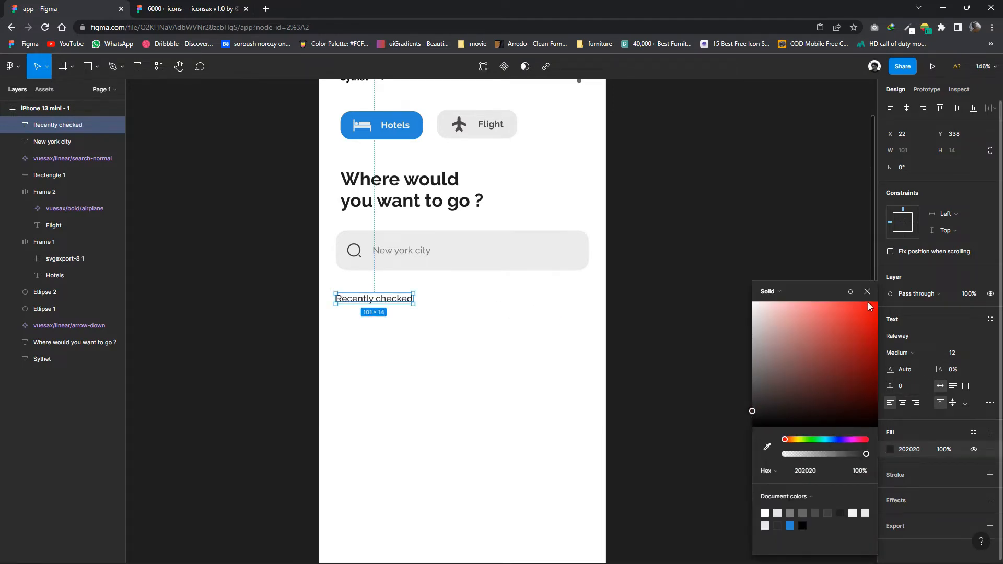
{"action": "left_click", "coordinate": [899, 353]}
{"action": "left_click", "coordinate": [912, 365]}
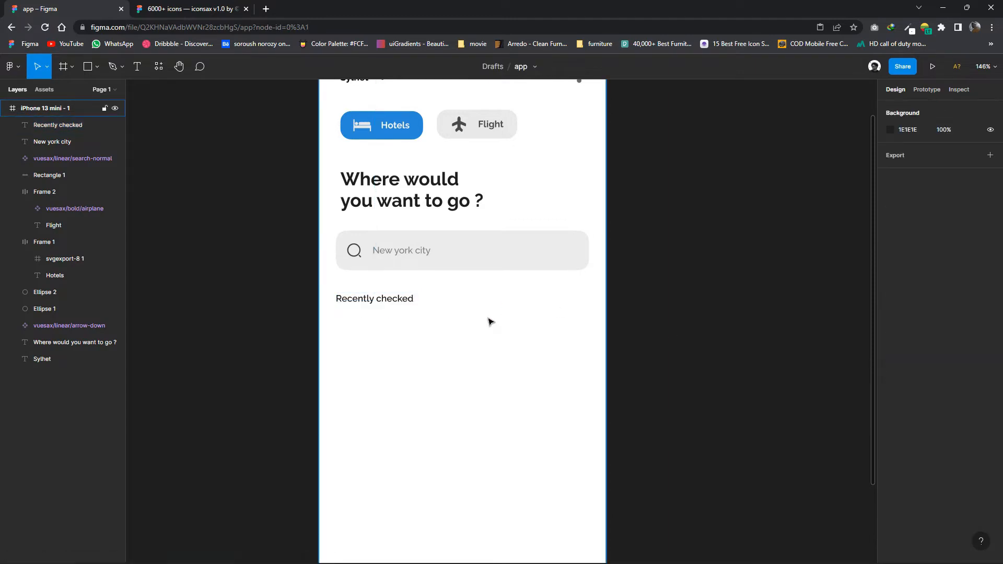
{"action": "scroll", "coordinate": [488, 320], "scroll_direction": "down", "scroll_amount": 5, "text": "ctrl"}
{"action": "left_click", "coordinate": [462, 320]}
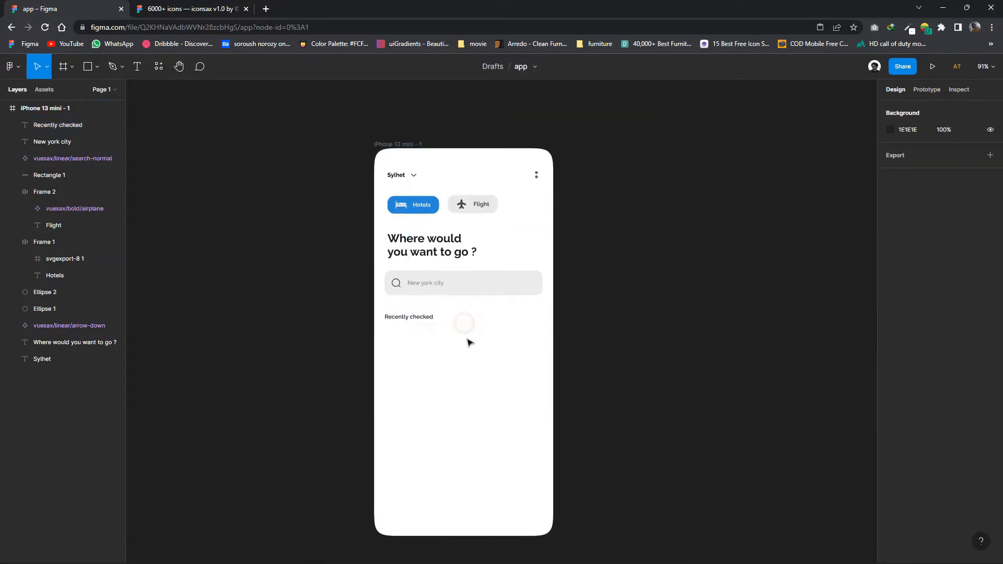
Move the heading and the search bar with its contents up by 4 pixels.
{"action": "scroll", "coordinate": [473, 340], "scroll_direction": "down", "scroll_amount": 1}
{"action": "scroll", "coordinate": [467, 317], "scroll_direction": "right", "scroll_amount": 1}
{"action": "left_click_drag", "start_coordinate": [571, 286], "coordinate": [364, 217]}
{"action": "key", "text": "Up"}
{"action": "key", "text": "Up"}
{"action": "key", "text": "Up"}
{"action": "key", "text": "Up"}
{"action": "key", "text": "Up"}
{"action": "key", "text": "Up"}
{"action": "key", "text": "Down"}
{"action": "key", "text": "Down"}
{"action": "left_click", "coordinate": [313, 215]}
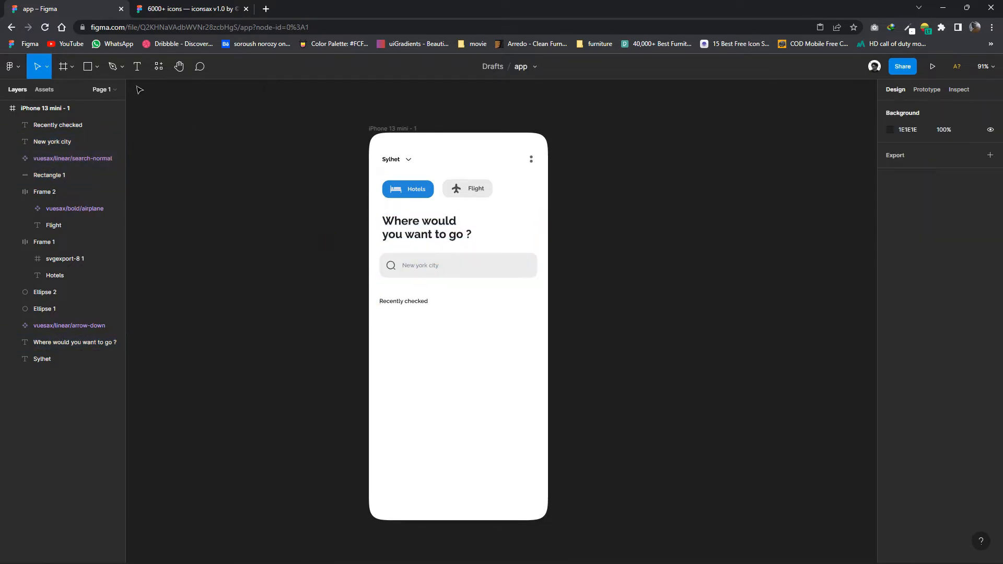
Draw a rectangle about 333 × 174 below the "Recently checked" label.
{"action": "left_click", "coordinate": [97, 66]}
{"action": "left_click", "coordinate": [88, 91]}
{"action": "left_click_drag", "start_coordinate": [379, 328], "coordinate": [537, 409]}
Show the frame's column grid and fit the new rectangle to its outer columns, 331 wide at X 22.
{"action": "left_click", "coordinate": [393, 130]}
{"action": "left_click", "coordinate": [975, 286]}
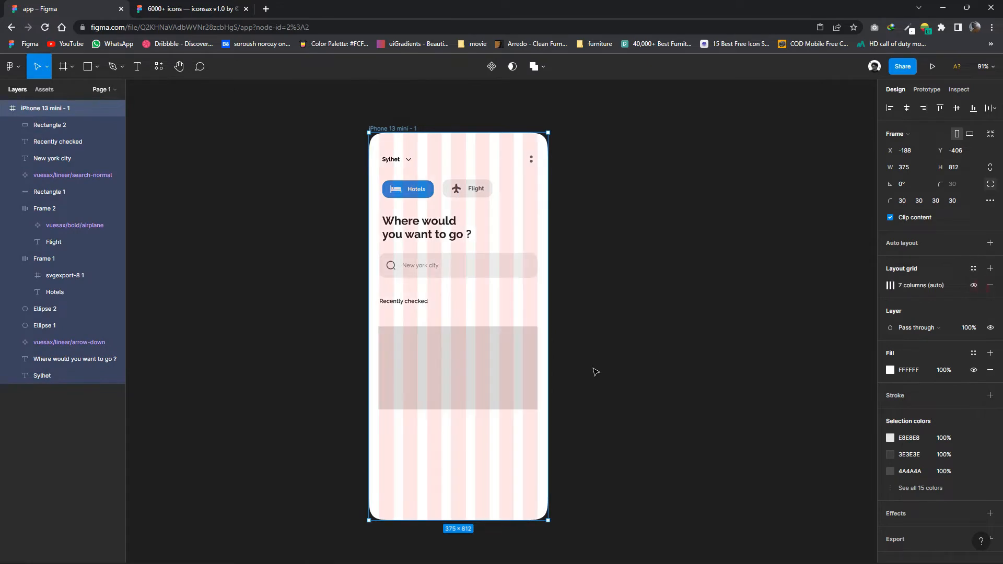
{"action": "scroll", "coordinate": [560, 381], "scroll_direction": "up", "scroll_amount": 5}
{"action": "left_click", "coordinate": [504, 373]}
{"action": "left_click_drag", "start_coordinate": [517, 372], "coordinate": [515, 374]}
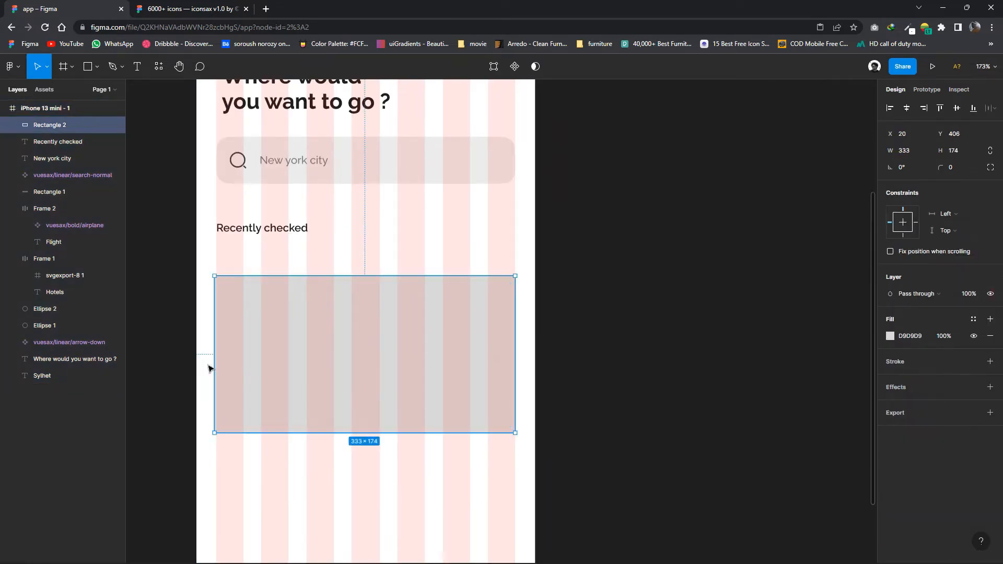
{"action": "left_click", "coordinate": [205, 322]}
{"action": "scroll", "coordinate": [396, 403], "scroll_direction": "up", "scroll_amount": 3}
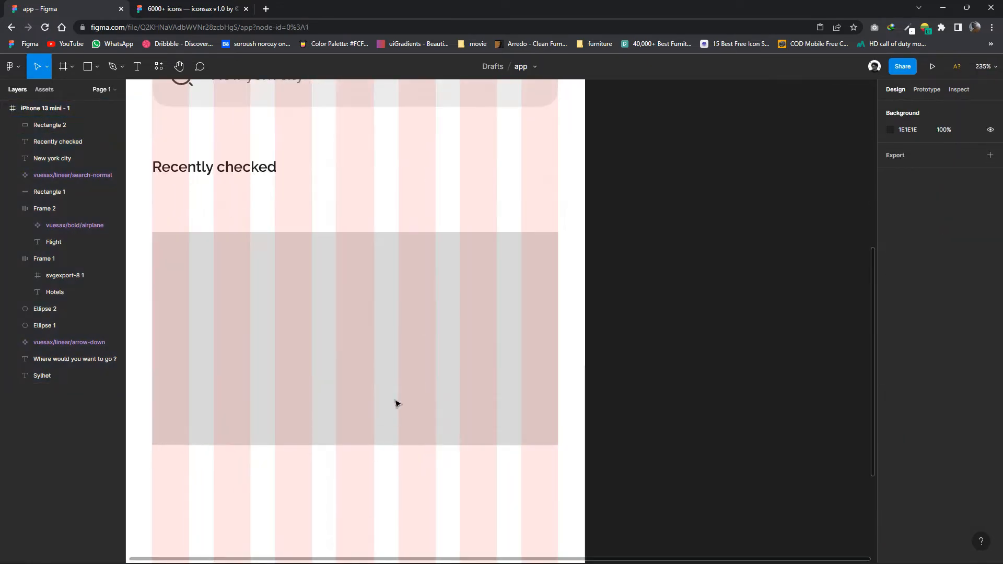
Hide the column grid on the iPhone 13 mini frame again.
{"action": "scroll", "coordinate": [396, 403], "scroll_direction": "down", "scroll_amount": 5}
{"action": "left_click", "coordinate": [309, 98]}
{"action": "left_click", "coordinate": [974, 285]}
Move the large grey rectangle up to Y 385, closer to the "Recently checked" label.
{"action": "left_click", "coordinate": [405, 384]}
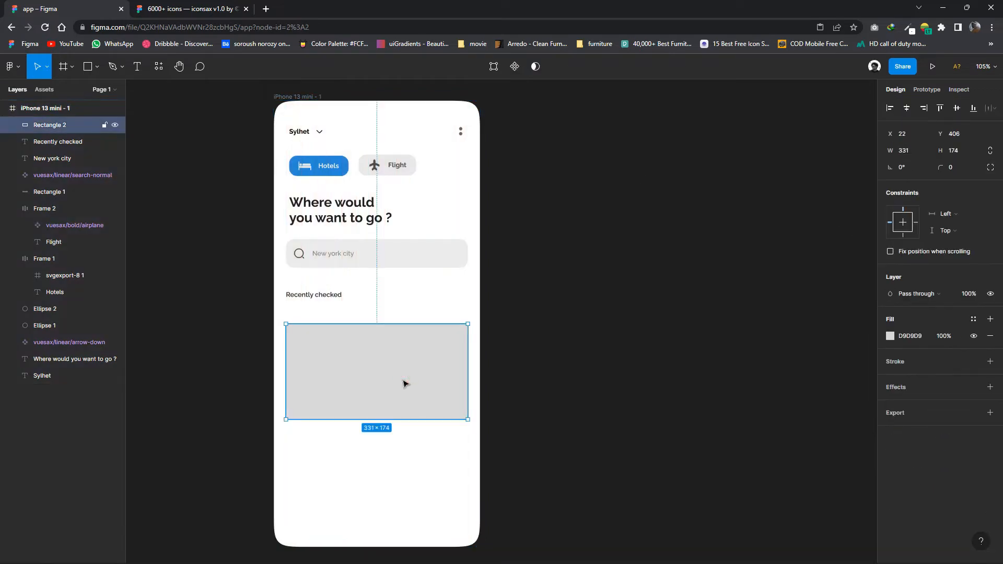
{"action": "key", "text": "Up"}
{"action": "key", "text": "Up"}
{"action": "key", "text": "Up"}
{"action": "key", "text": "Up"}
{"action": "key", "text": "Up"}
{"action": "key", "text": "Up"}
{"action": "key", "text": "Up"}
{"action": "key", "text": "Up"}
{"action": "key", "text": "Up"}
{"action": "key", "text": "Up"}
{"action": "key", "text": "Up"}
{"action": "key", "text": "Up"}
{"action": "key", "text": "Up"}
{"action": "key", "text": "Up"}
{"action": "key", "text": "Up"}
{"action": "key", "text": "Up"}
{"action": "key", "text": "Up"}
{"action": "key", "text": "Up"}
{"action": "key", "text": "Up"}
{"action": "key", "text": "Up"}
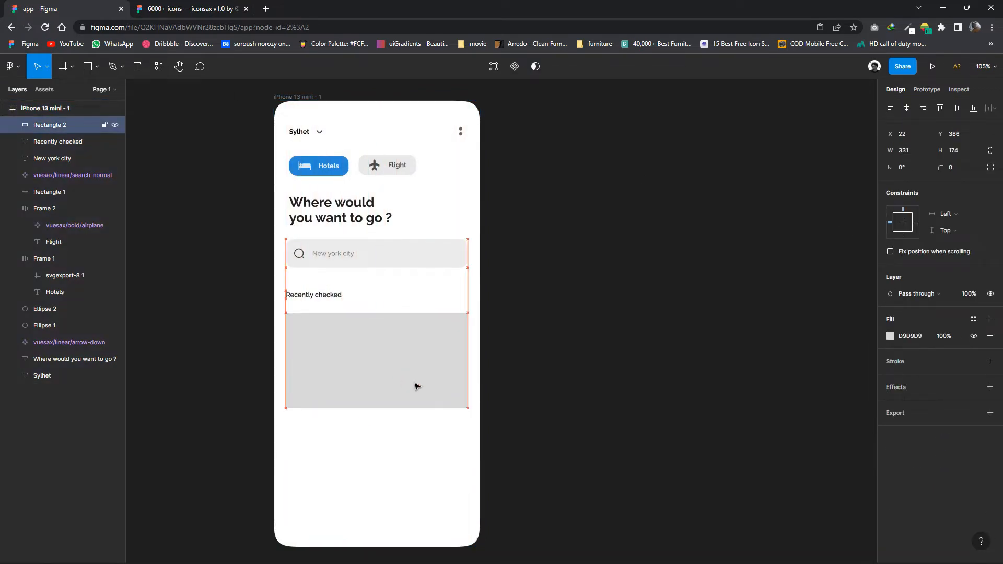
{"action": "key", "text": "Up"}
Round all four corners of the large grey rectangle with a radius of 14.
{"action": "left_click", "coordinate": [990, 167]}
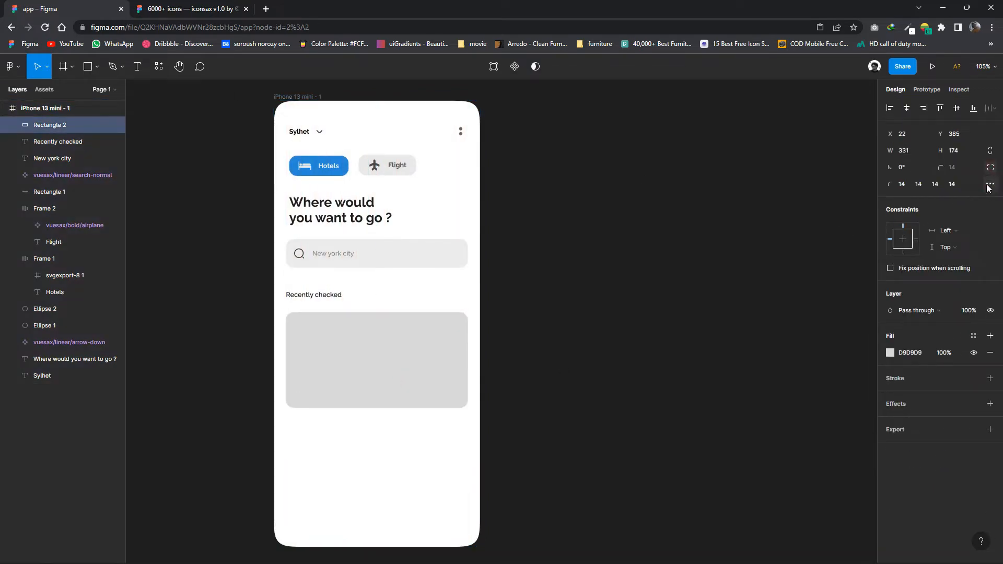
{"action": "left_click", "coordinate": [990, 183]}
{"action": "left_click", "coordinate": [990, 184]}
Run the Unsplash plugin on the large grey rectangle and search for "las vegas" photos.
{"action": "right_click", "coordinate": [378, 373]}
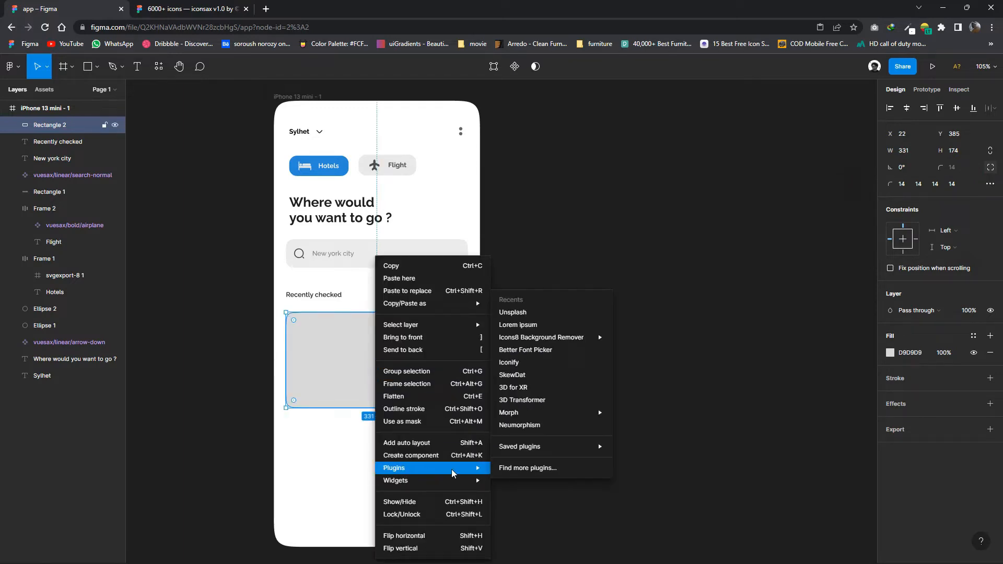
{"action": "left_click", "coordinate": [521, 317]}
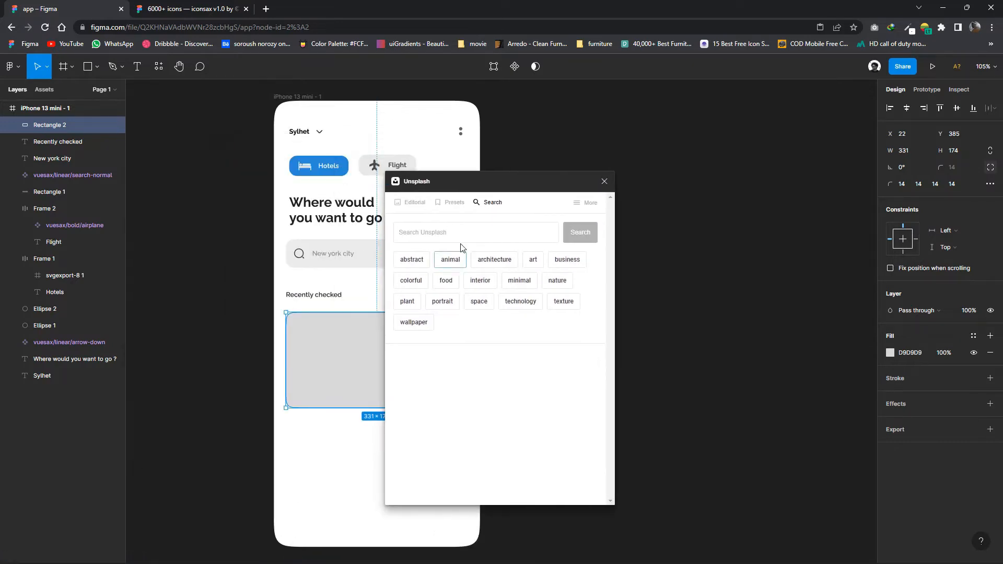
{"action": "left_click", "coordinate": [462, 237]}
{"action": "type", "text": "las ve"}
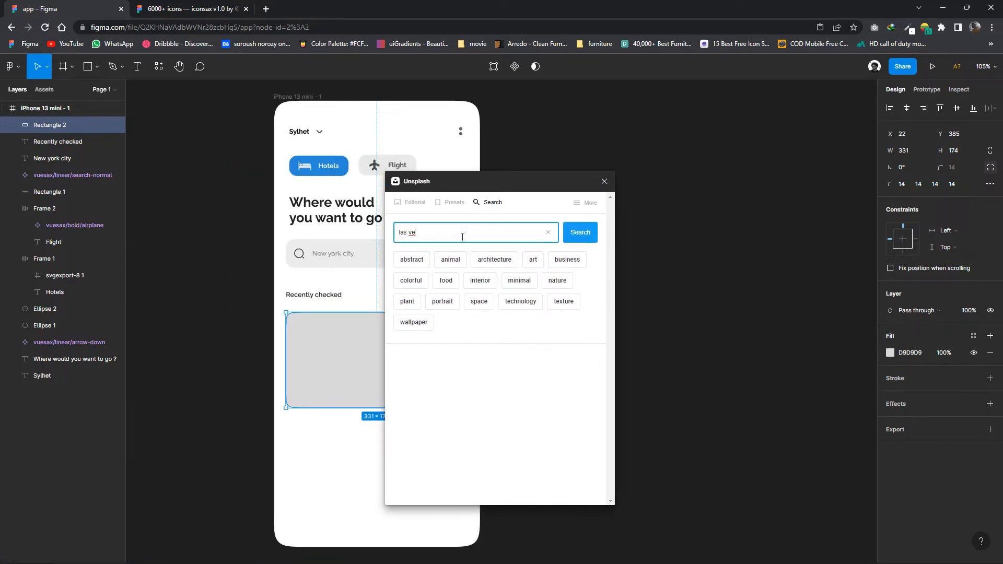
{"action": "type", "text": "gas"}
{"action": "key", "text": "Return"}
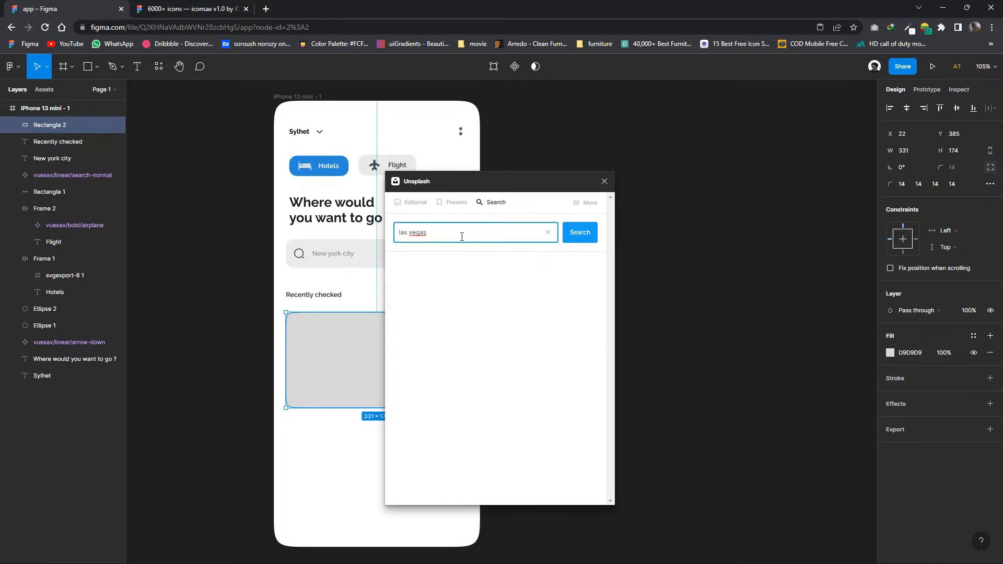
{"action": "key", "text": "Return"}
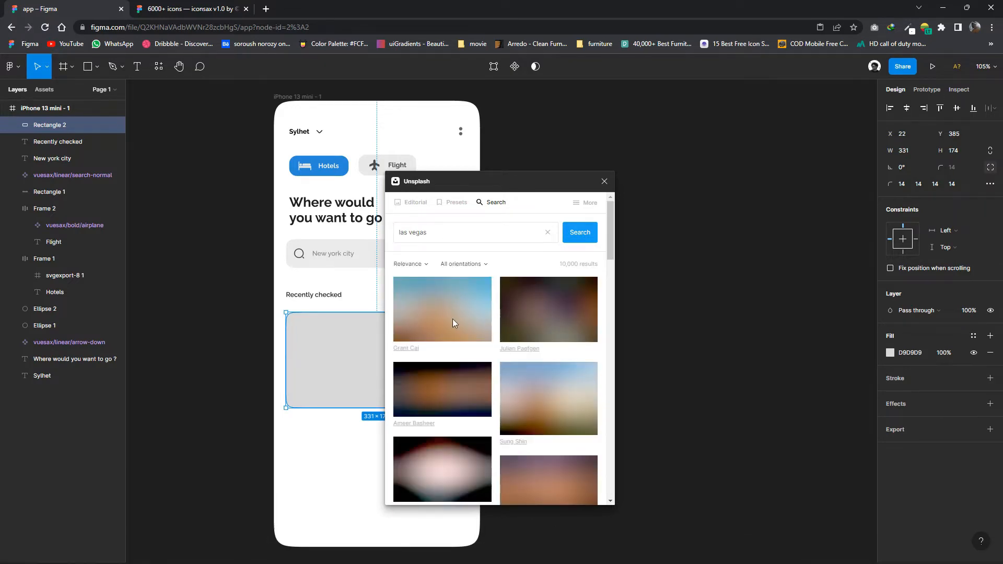
Fill the large rectangle with the daytime "Welcome to Fabulous Las Vegas" sign photo and close the plugin.
{"action": "left_click_drag", "start_coordinate": [470, 198], "coordinate": [544, 197]}
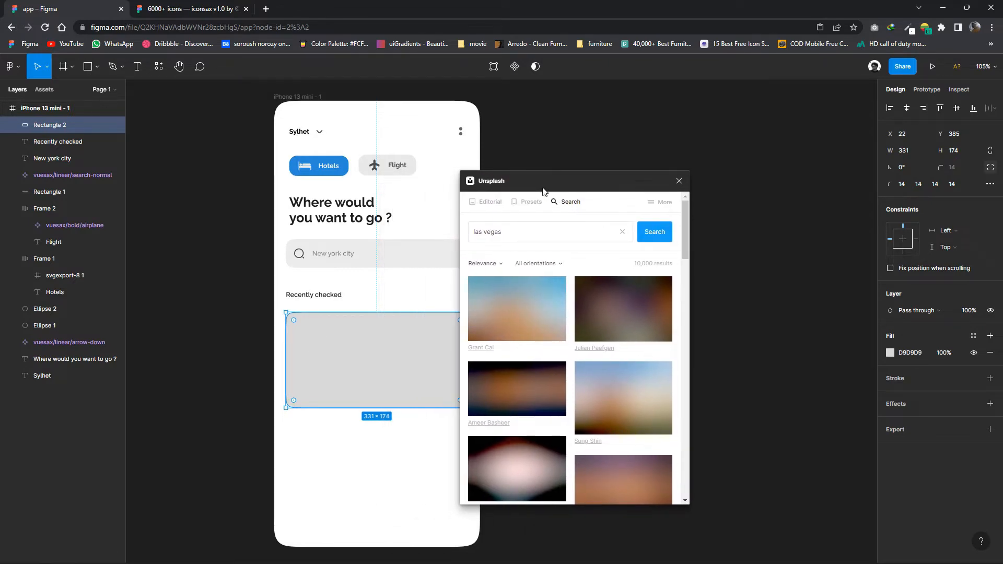
{"action": "left_click", "coordinate": [511, 319]}
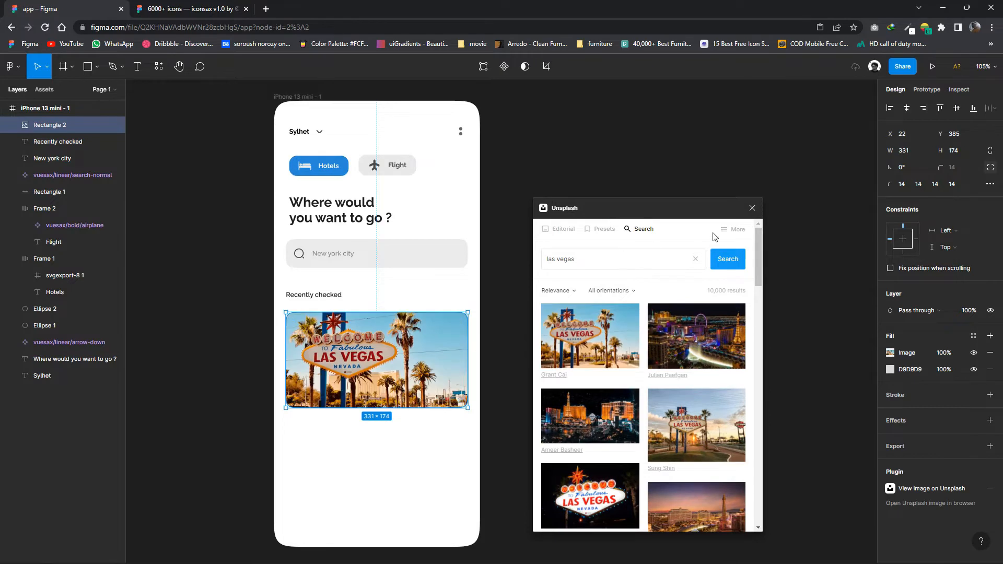
{"action": "left_click", "coordinate": [751, 208]}
Reduce the Las Vegas photo's height to 165 and move it up closer to the "Recently checked" label.
{"action": "scroll", "coordinate": [526, 329], "scroll_direction": "down", "scroll_amount": 1}
{"action": "left_click_drag", "start_coordinate": [383, 380], "coordinate": [383, 347]}
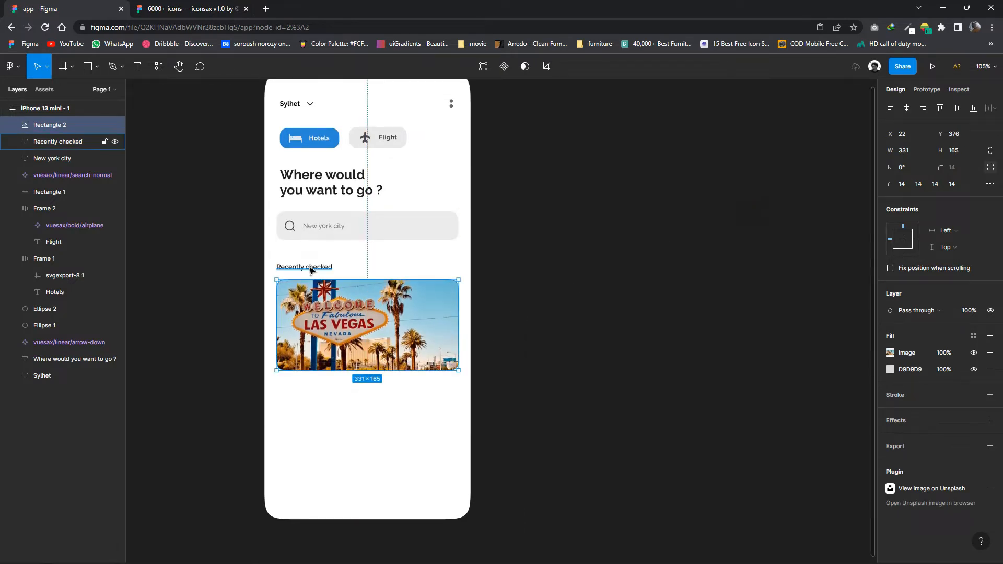
{"action": "left_click_drag", "start_coordinate": [312, 268], "coordinate": [313, 292]}
Place the "Recently checked" label at Y 341 and set its weight to Bold.
{"action": "left_click", "coordinate": [314, 265]}
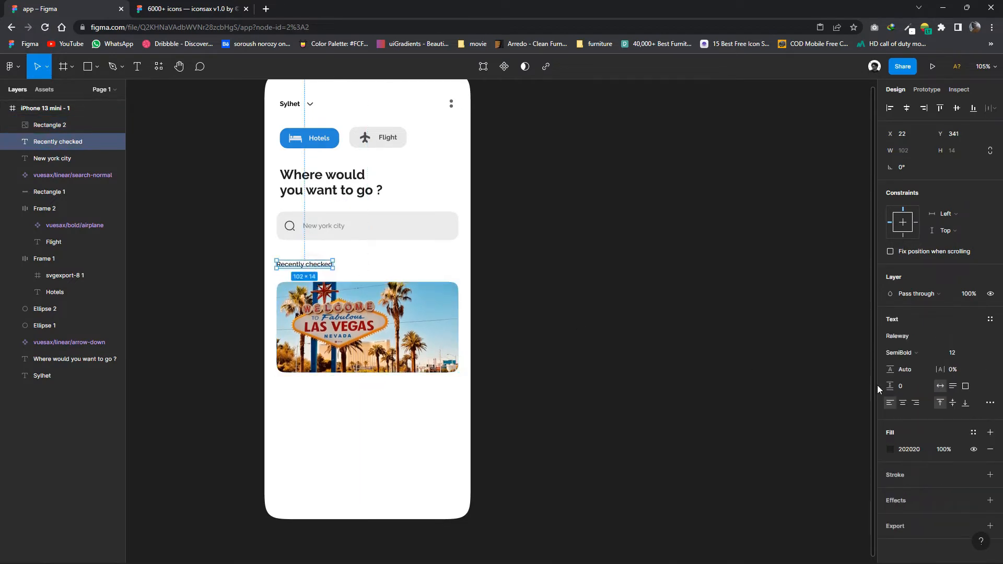
{"action": "left_click", "coordinate": [587, 314]}
{"action": "scroll", "coordinate": [308, 413], "scroll_direction": "down", "scroll_amount": 1}
Duplicate the "Recently checked" label below the photo at X 22, Y 556 and change its text to "Las vegas".
{"action": "scroll", "coordinate": [313, 345], "scroll_direction": "up", "scroll_amount": 5}
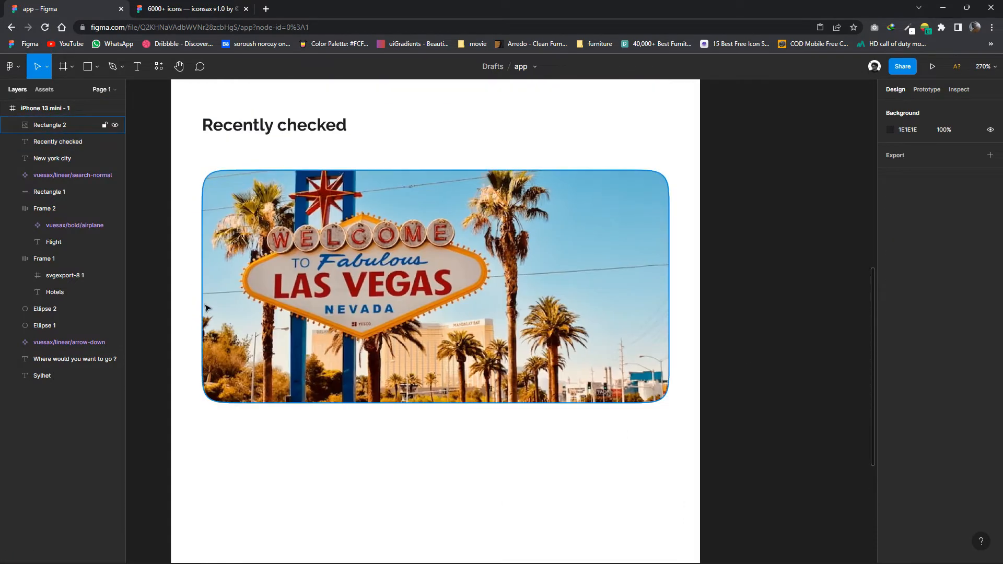
{"action": "left_click", "coordinate": [237, 126]}
{"action": "left_click_drag", "start_coordinate": [237, 126], "coordinate": [236, 430]}
{"action": "double_click", "coordinate": [237, 429]}
{"action": "type", "text": "Las vegas"}
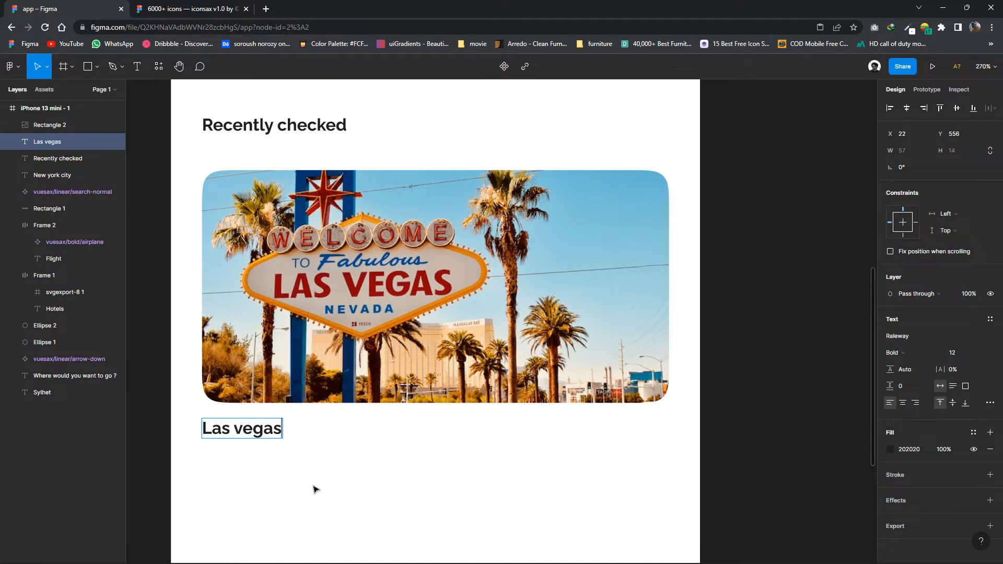
{"action": "key", "text": "Escape"}
Duplicate the "Las vegas" text just below at Y 575 and change the copy to "America".
{"action": "scroll", "coordinate": [267, 406], "scroll_direction": "down", "scroll_amount": 1}
{"action": "left_click_drag", "start_coordinate": [256, 382], "coordinate": [256, 408]}
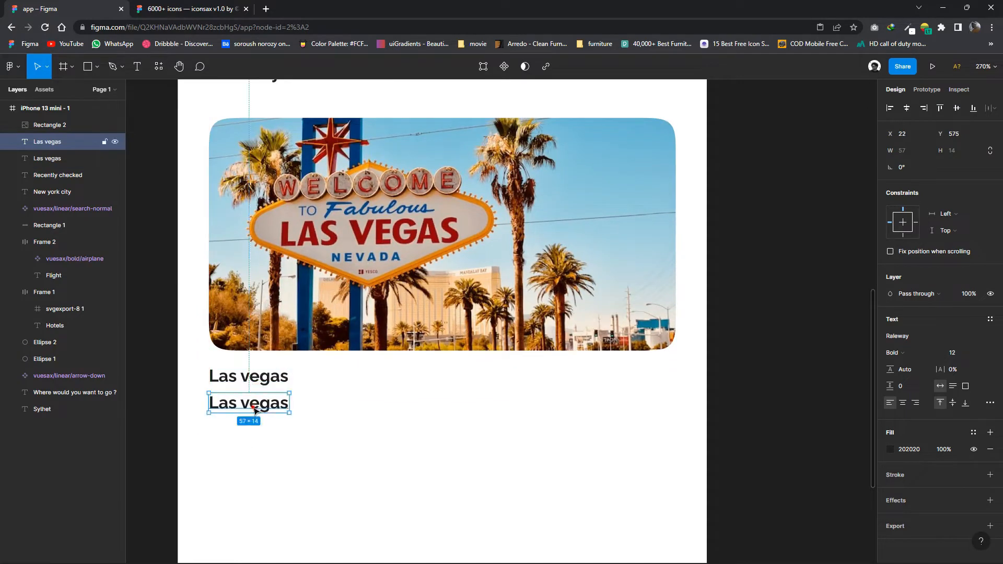
{"action": "double_click", "coordinate": [255, 408]}
{"action": "type", "text": "America"}
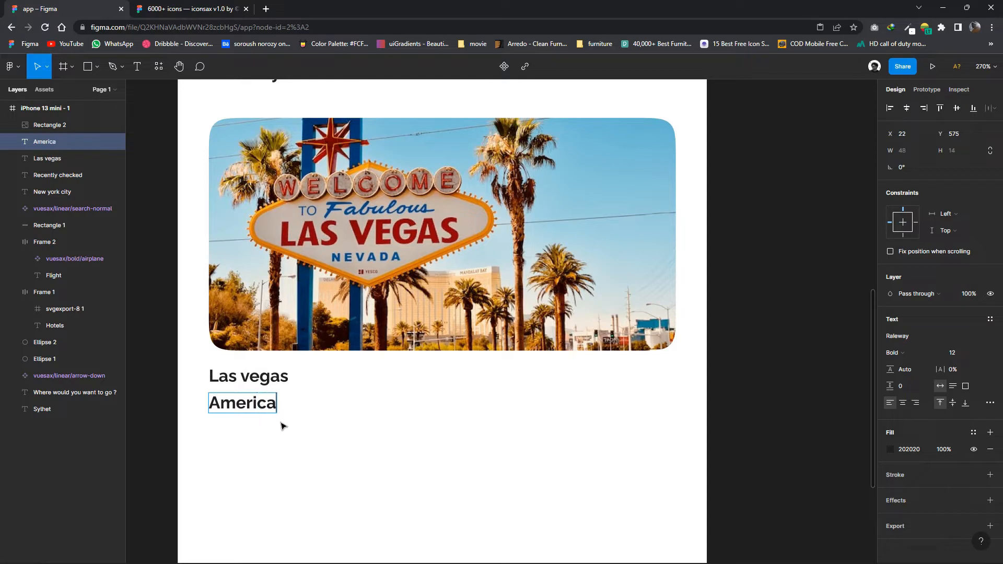
Set the "America" text to Regular weight with a light grey BBBBBB fill.
{"action": "left_click", "coordinate": [895, 353]}
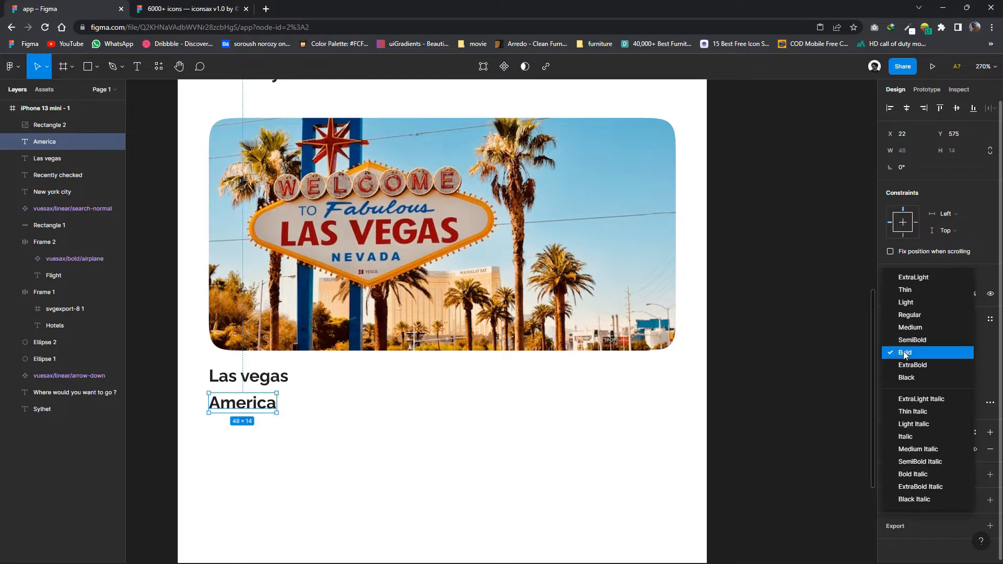
{"action": "left_click", "coordinate": [909, 325]}
{"action": "left_click", "coordinate": [890, 449]}
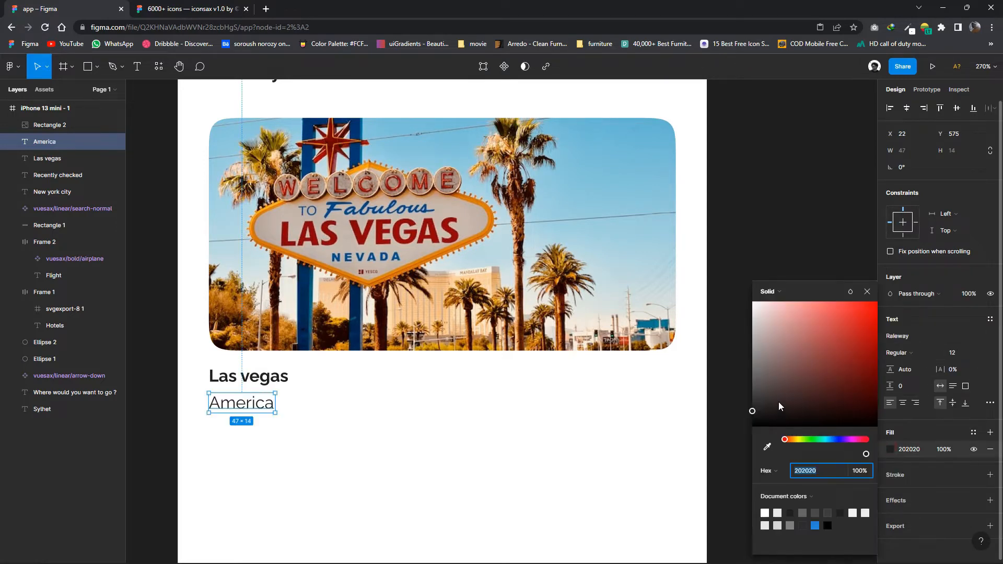
{"action": "left_click_drag", "start_coordinate": [779, 403], "coordinate": [715, 341]}
{"action": "left_click", "coordinate": [717, 343]}
Set the "Las vegas" title's font size to 14 and move "America" down to Y 579.
{"action": "left_click", "coordinate": [277, 377]}
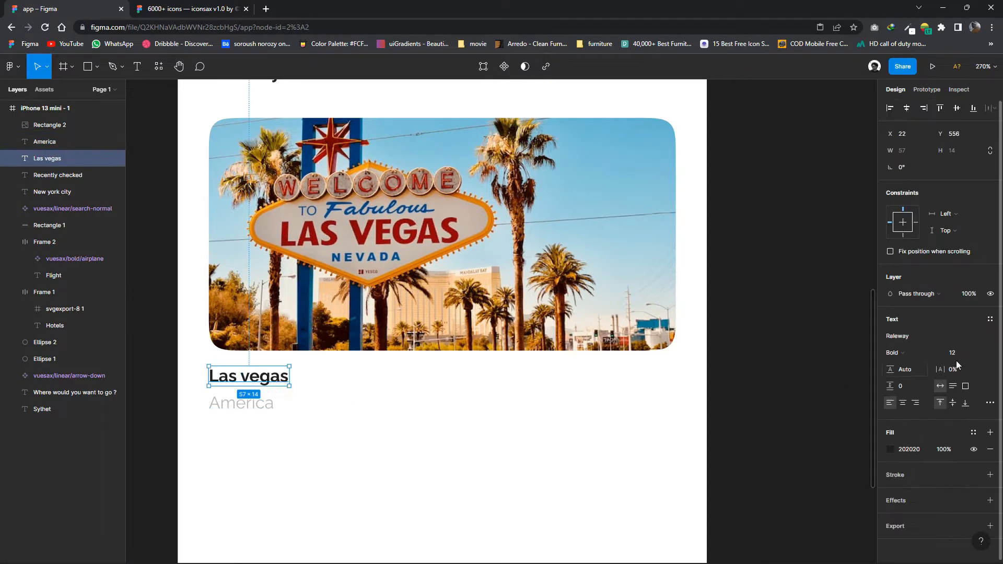
{"action": "left_click", "coordinate": [952, 352]}
{"action": "type", "text": "15"}
{"action": "key", "text": "Return"}
{"action": "left_click_drag", "start_coordinate": [246, 409], "coordinate": [247, 417]}
{"action": "left_click", "coordinate": [335, 415]}
Duplicate the "Las vegas" title on the same line, change it to "$5000" and align it to the photo's right edge at X 310.
{"action": "scroll", "coordinate": [364, 411], "scroll_direction": "down", "scroll_amount": 3}
{"action": "scroll", "coordinate": [364, 416], "scroll_direction": "down", "scroll_amount": 5}
{"action": "scroll", "coordinate": [371, 414], "scroll_direction": "up", "scroll_amount": 5}
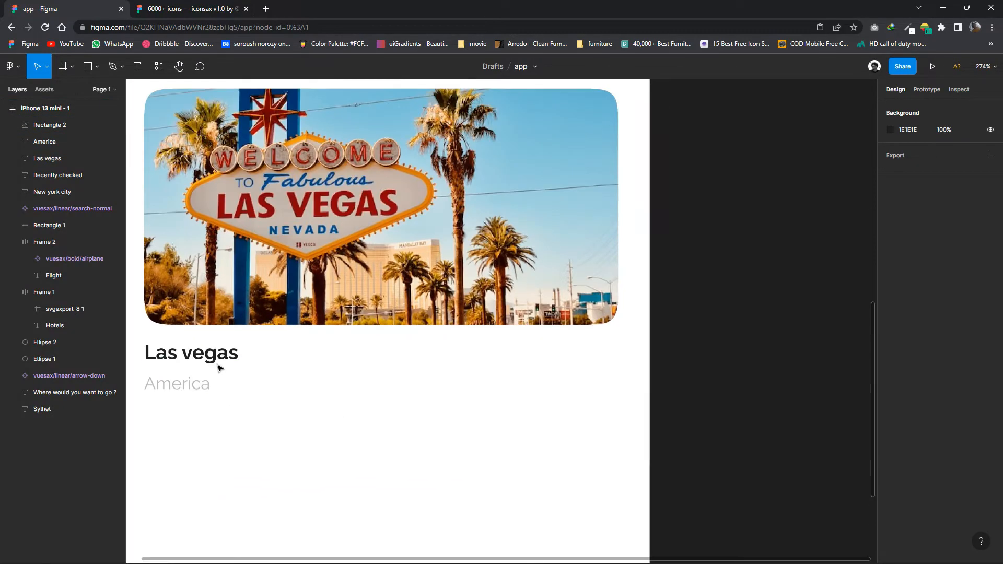
{"action": "left_click_drag", "start_coordinate": [220, 369], "coordinate": [598, 363], "text": "alt"}
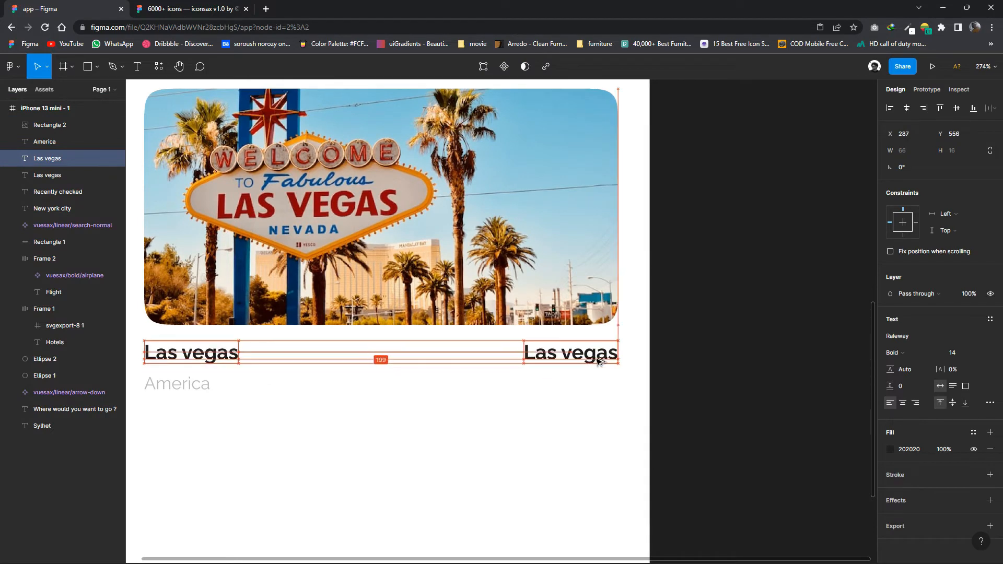
{"action": "double_click", "coordinate": [597, 363]}
{"action": "type", "text": "%"}
{"action": "key", "text": "BackSpace"}
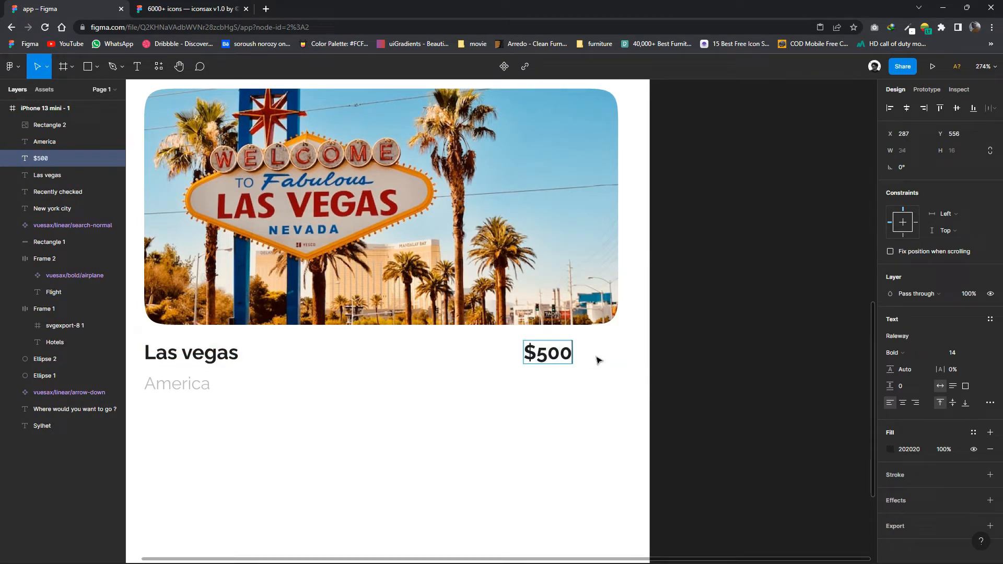
{"action": "left_click_drag", "start_coordinate": [556, 361], "coordinate": [589, 361]}
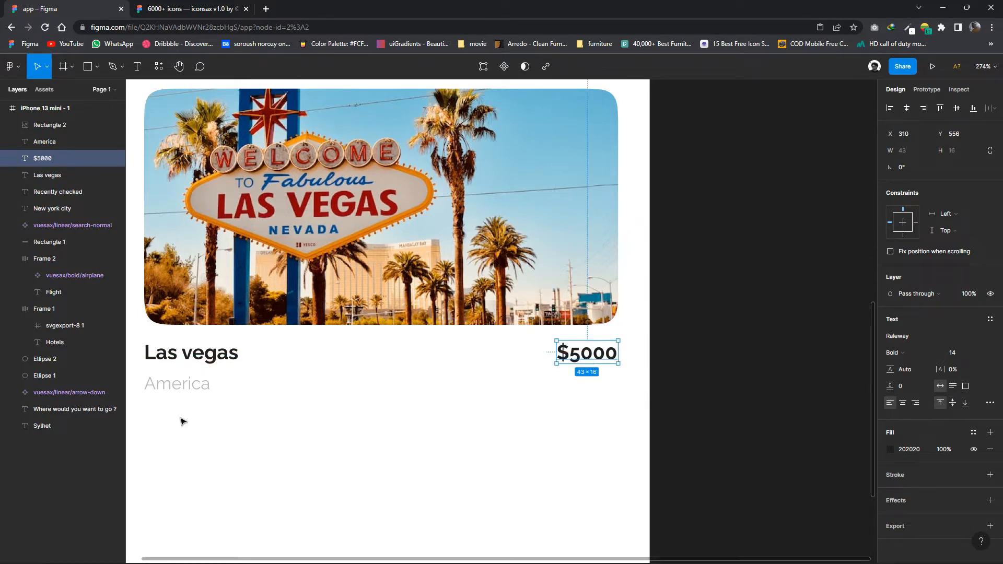
Duplicate "America" below the price, change it to "Per night" and align it to the photo's right edge at X 303.
{"action": "left_click_drag", "start_coordinate": [173, 389], "coordinate": [578, 393]}
{"action": "double_click", "coordinate": [578, 392]}
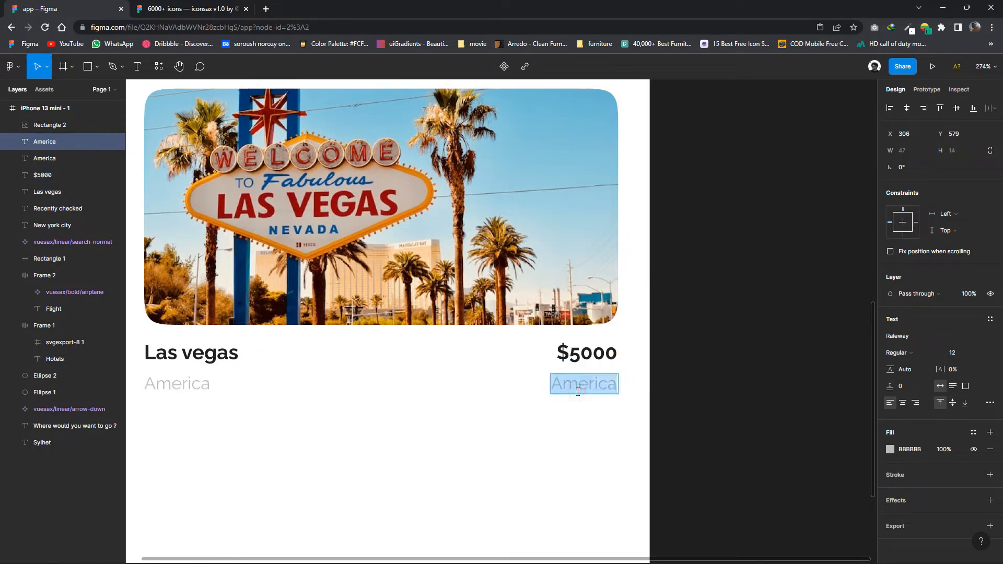
{"action": "type", "text": "Per night"}
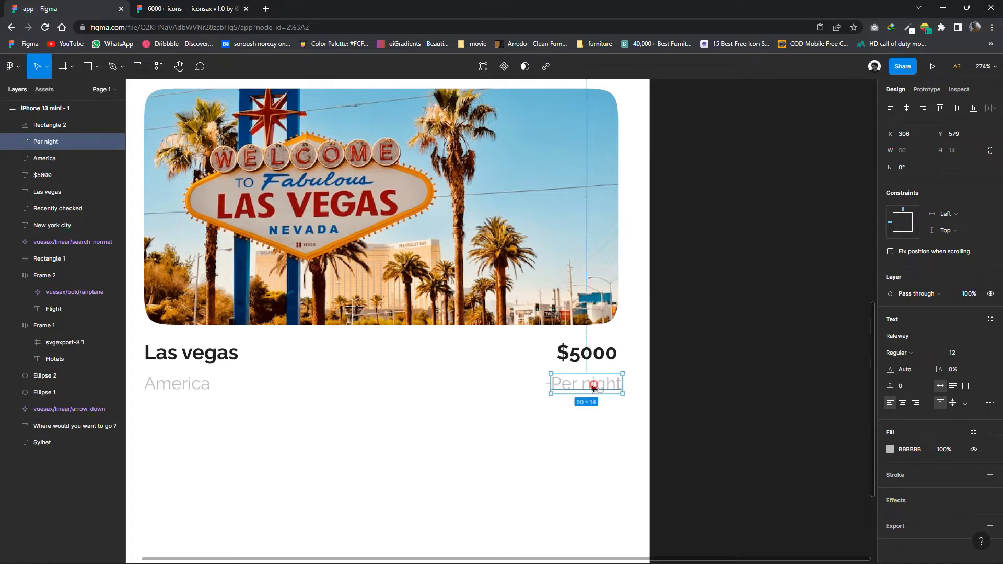
{"action": "left_click_drag", "start_coordinate": [593, 388], "coordinate": [589, 388]}
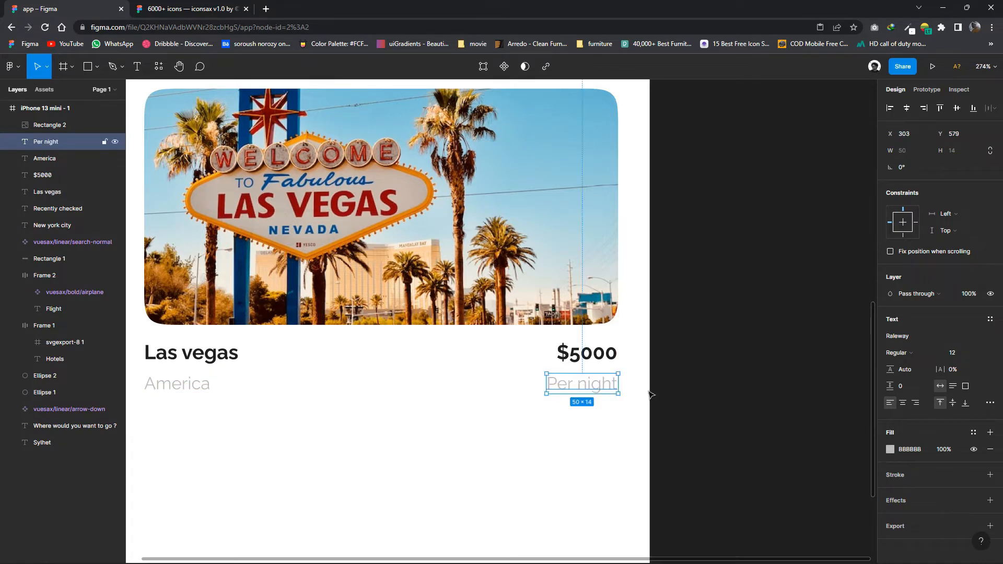
Move the "America" and "Per night" texts together slightly further below the title and price.
{"action": "left_click", "coordinate": [674, 398]}
{"action": "scroll", "coordinate": [685, 400], "scroll_direction": "down", "scroll_amount": 5}
{"action": "left_click_drag", "start_coordinate": [689, 406], "coordinate": [423, 398]}
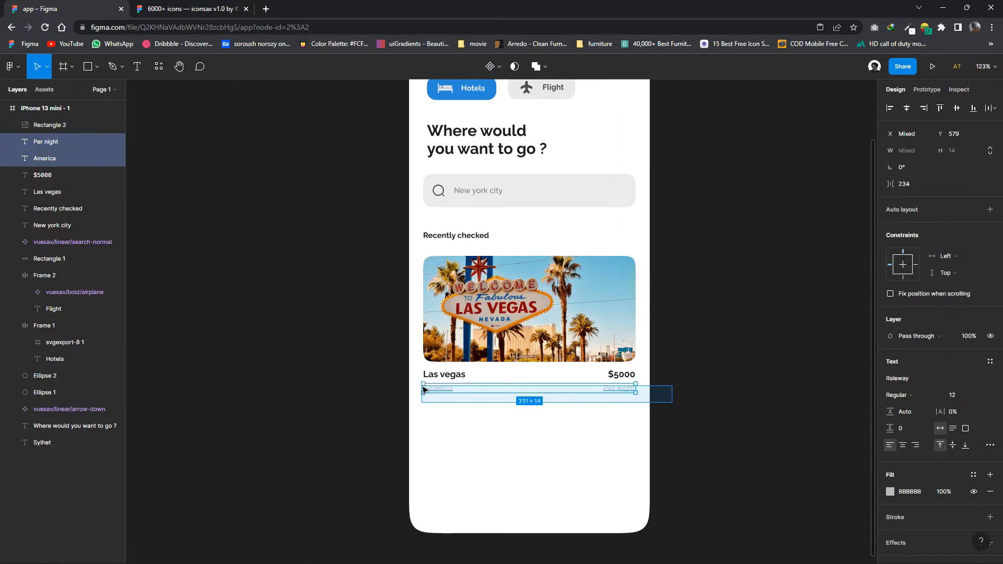
{"action": "left_click", "coordinate": [666, 386]}
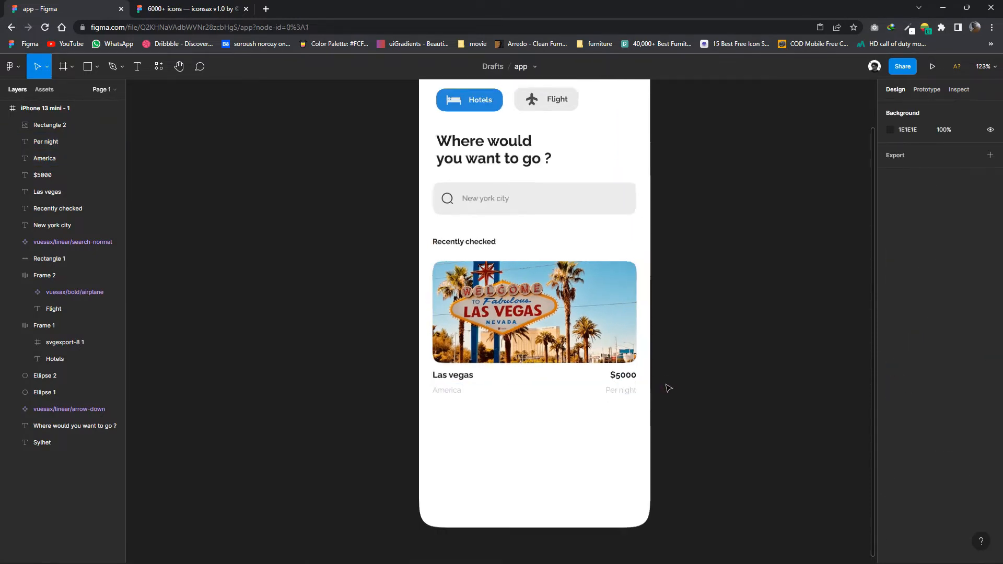
{"action": "scroll", "coordinate": [669, 389], "scroll_direction": "down", "scroll_amount": 2}
{"action": "left_click_drag", "start_coordinate": [650, 410], "coordinate": [629, 428]}
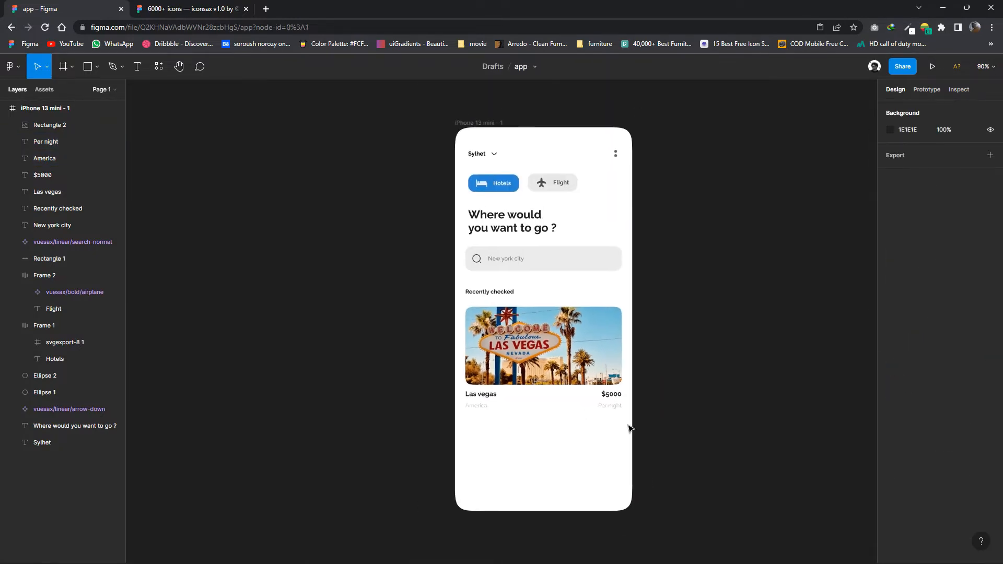
{"action": "scroll", "coordinate": [599, 454], "scroll_direction": "up", "scroll_amount": 3}
{"action": "left_click_drag", "start_coordinate": [568, 456], "coordinate": [551, 441]}
{"action": "scroll", "coordinate": [551, 441], "scroll_direction": "up", "scroll_amount": 2}
{"action": "left_click_drag", "start_coordinate": [490, 400], "coordinate": [470, 424]}
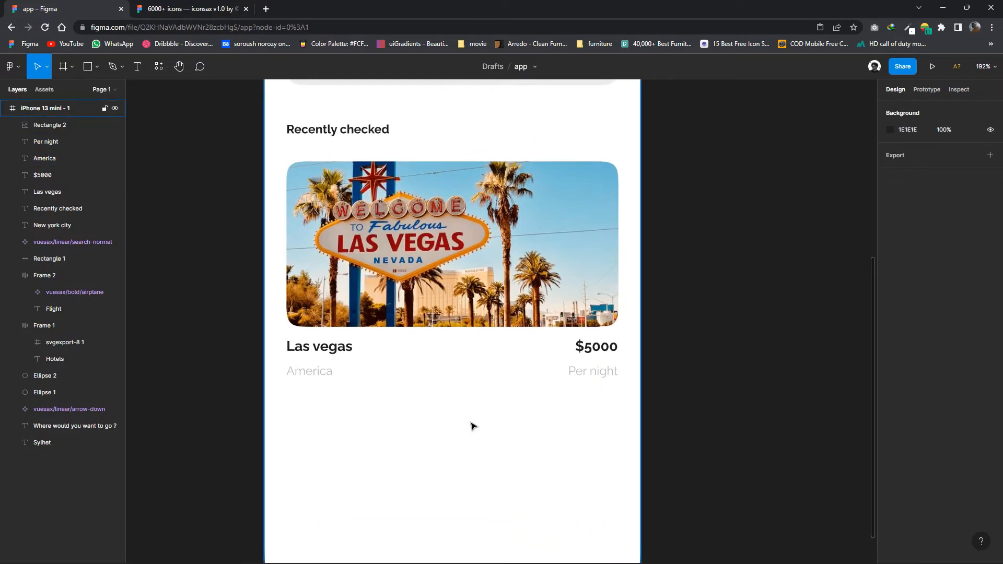
{"action": "scroll", "coordinate": [469, 421], "scroll_direction": "up", "scroll_amount": 3}
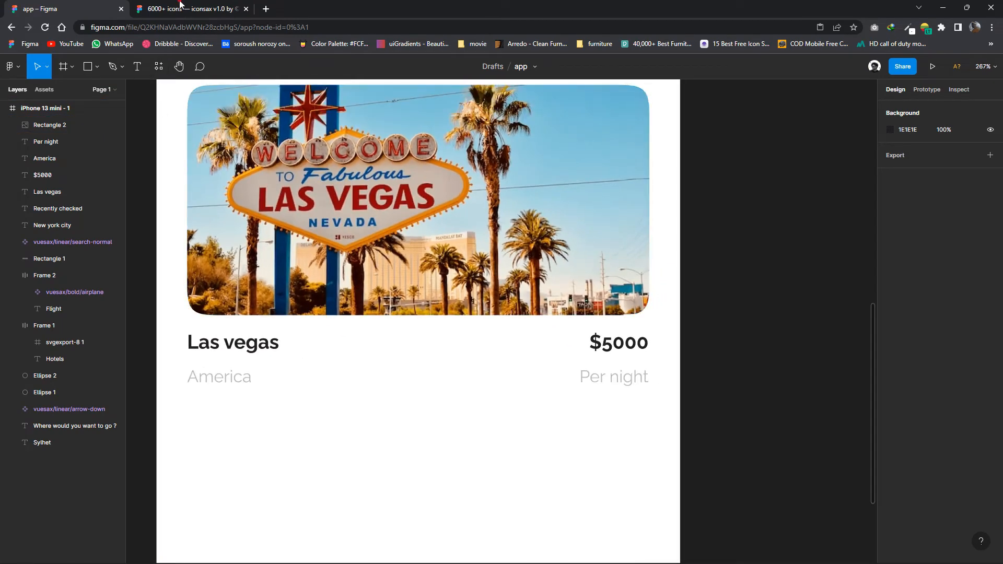
Switch to the iconsax icon file and copy the bold magic-star icon.
{"action": "key", "text": "ctrl+Tab"}
{"action": "scroll", "coordinate": [532, 429], "scroll_direction": "down", "scroll_amount": 3}
{"action": "left_click_drag", "start_coordinate": [277, 474], "coordinate": [531, 392]}
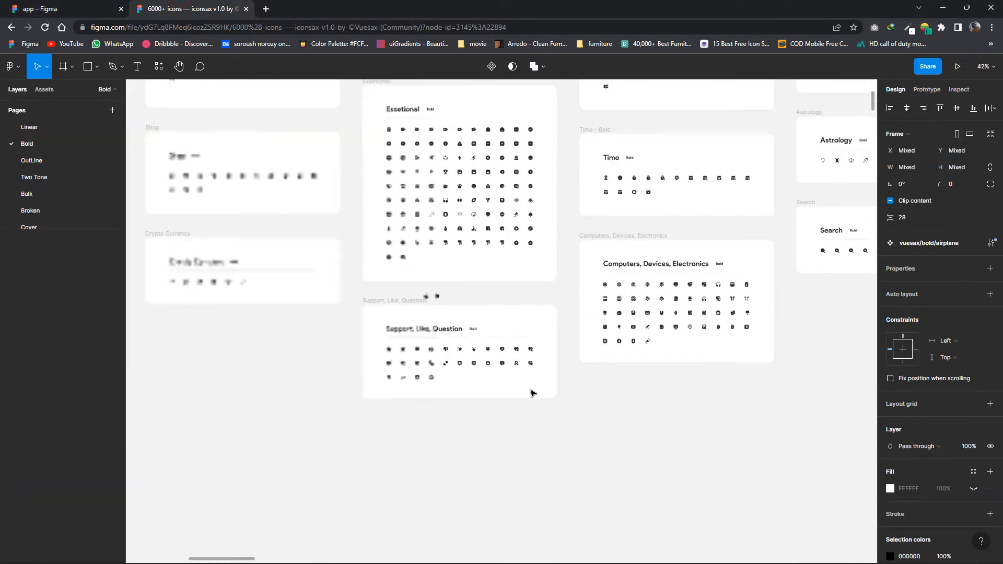
{"action": "scroll", "coordinate": [486, 366], "scroll_direction": "up", "scroll_amount": 6}
{"action": "right_click", "coordinate": [492, 327]}
{"action": "left_click", "coordinate": [505, 242]}
Paste the star icon into the app design at 12 × 12, place it beside "America" and delete its surplus copy.
{"action": "left_click", "coordinate": [85, 6]}
{"action": "right_click", "coordinate": [829, 334]}
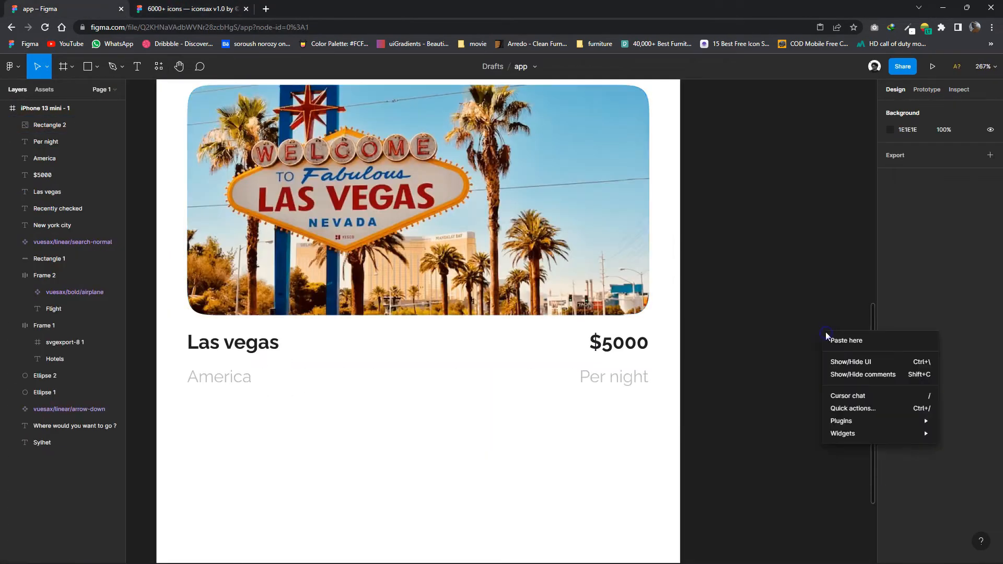
{"action": "left_click", "coordinate": [847, 338]}
{"action": "left_click_drag", "start_coordinate": [811, 347], "coordinate": [363, 359]}
{"action": "scroll", "coordinate": [269, 425], "scroll_direction": "up", "scroll_amount": 3}
{"action": "double_click", "coordinate": [363, 360]}
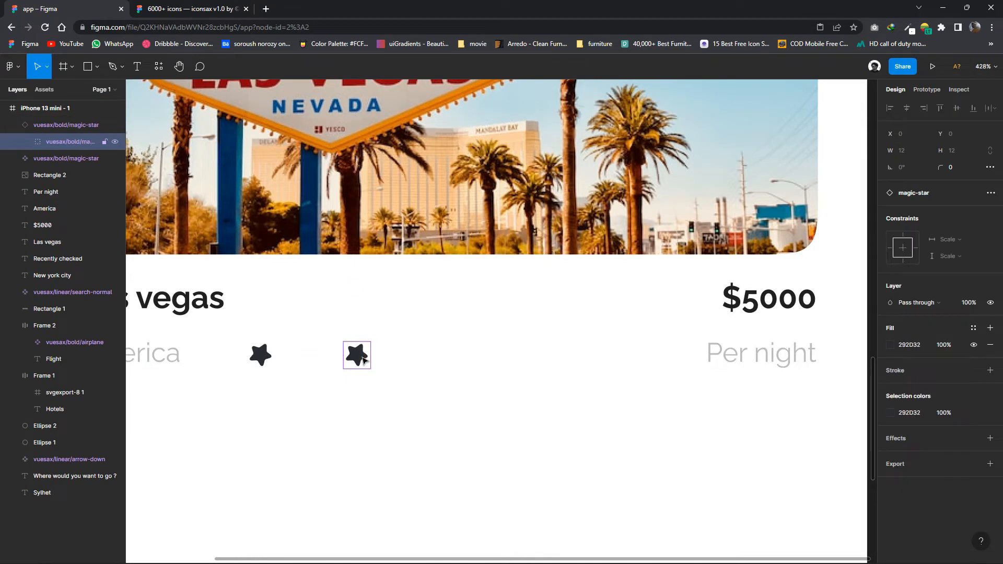
{"action": "key", "text": "Delete"}
Duplicate "America" beside the star icon, change the copy to "4.5 (6234)" and position it at X 120, Y 581.
{"action": "left_click_drag", "start_coordinate": [167, 360], "coordinate": [394, 361], "text": "alt"}
{"action": "key", "text": "Return"}
{"action": "type", "text": "%"}
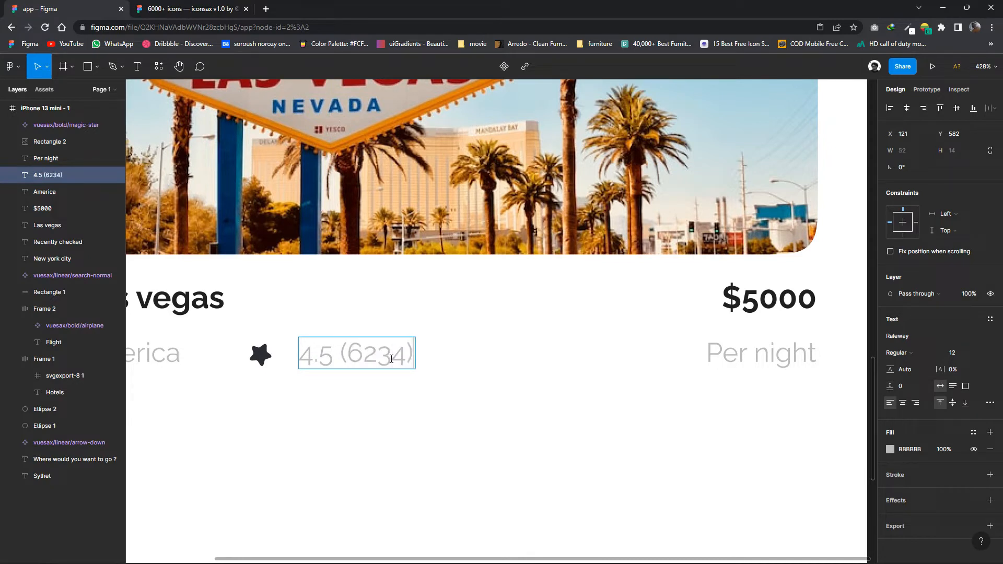
{"action": "key", "text": "Escape"}
{"action": "left_click_drag", "start_coordinate": [373, 364], "coordinate": [358, 359]}
Change the number in parentheses in the rating text to 6235, keeping the text selected.
{"action": "double_click", "coordinate": [377, 359]}
{"action": "left_click", "coordinate": [376, 357]}
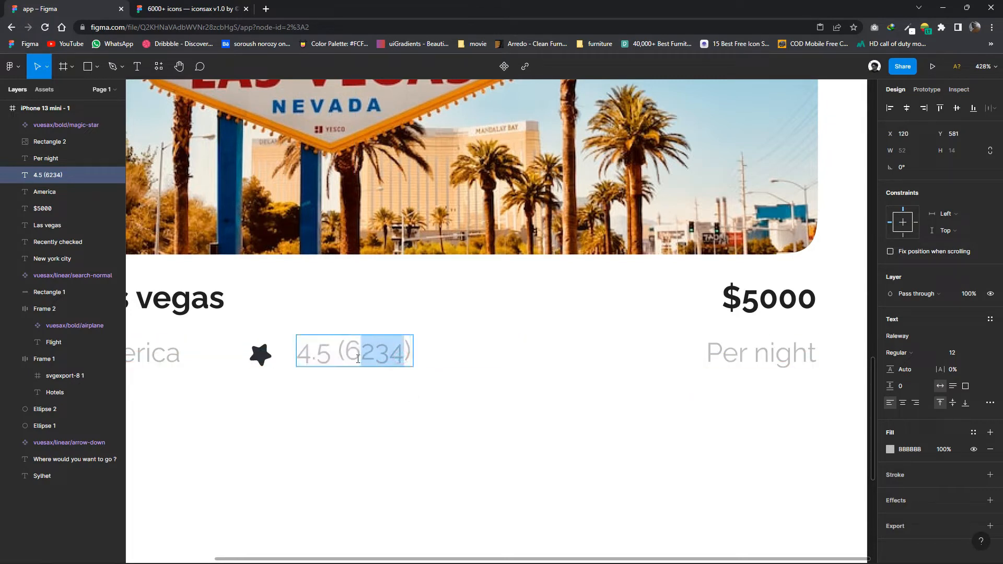
{"action": "key", "text": "BackSpace"}
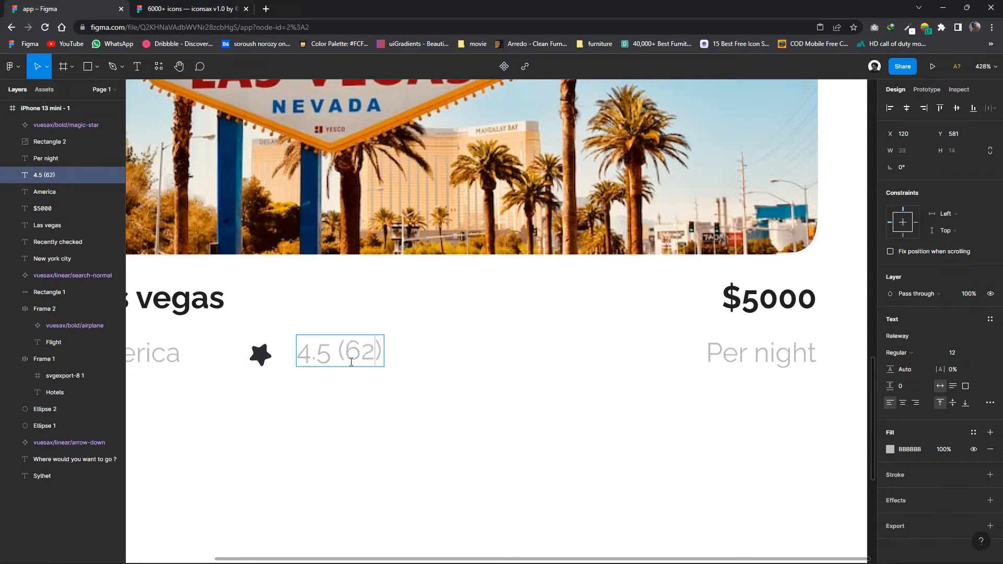
{"action": "left_click", "coordinate": [412, 418]}
{"action": "left_click", "coordinate": [383, 363]}
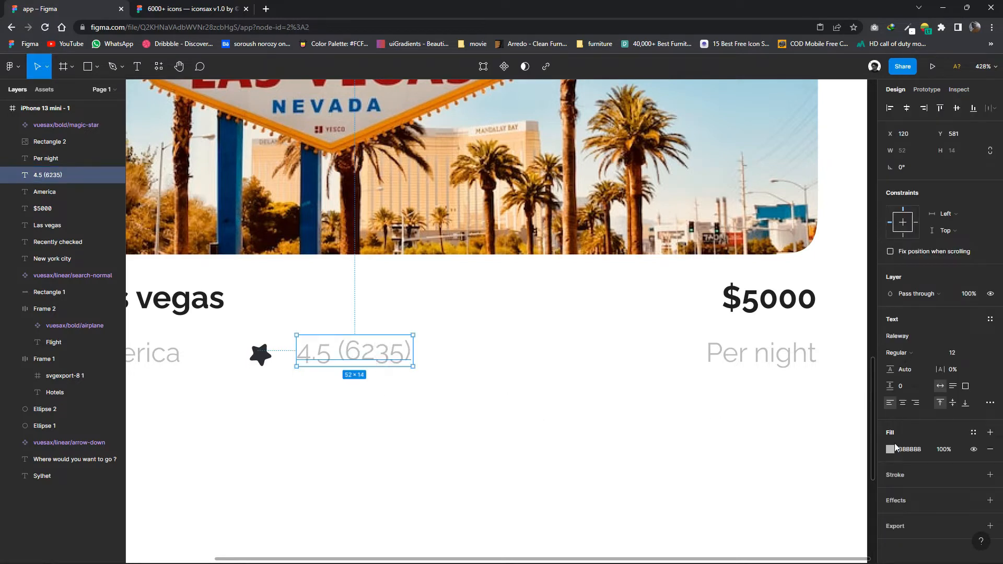
Recolour the "4.5 (6235)" rating text to orange CA8738 by sampling a tone from the Las Vegas photo.
{"action": "left_click", "coordinate": [890, 449]}
{"action": "left_click", "coordinate": [767, 447]}
{"action": "left_click", "coordinate": [424, 150]}
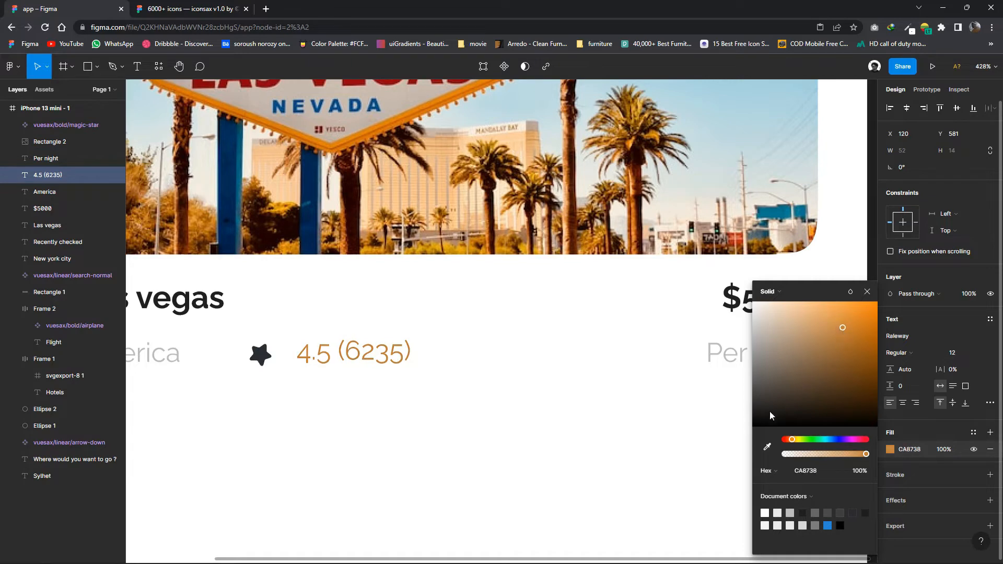
{"action": "key", "text": "shift+1"}
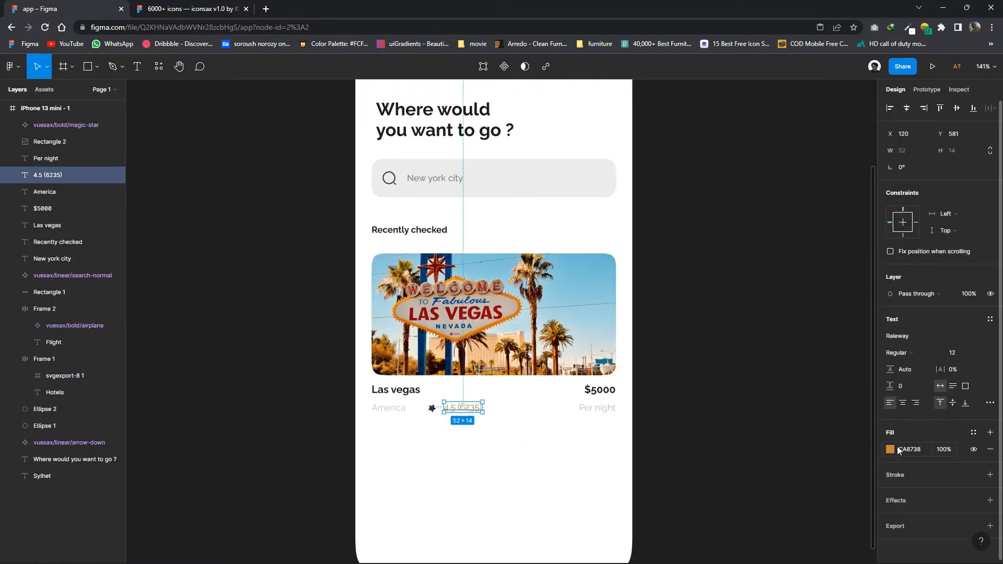
Copy the rating text's orange fill colour and apply it to the star icon beside it.
{"action": "right_click", "coordinate": [898, 449]}
{"action": "left_click", "coordinate": [790, 286]}
{"action": "left_click", "coordinate": [432, 408]}
{"action": "left_click", "coordinate": [912, 489]}
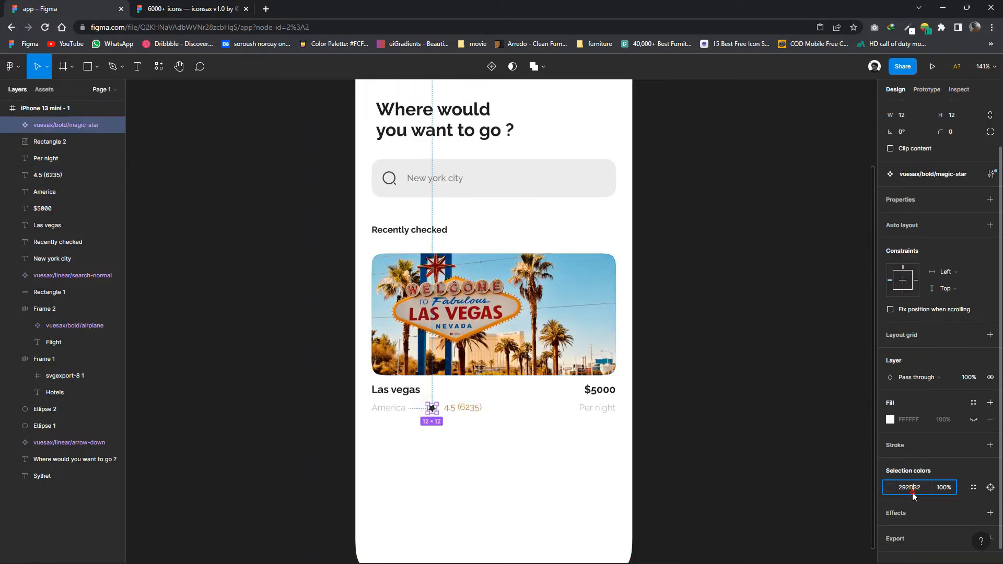
{"action": "key", "text": "ctrl+v"}
{"action": "left_click", "coordinate": [660, 457]}
{"action": "scroll", "coordinate": [608, 447], "scroll_direction": "down", "scroll_amount": 3}
{"action": "left_click_drag", "start_coordinate": [610, 448], "coordinate": [591, 439]}
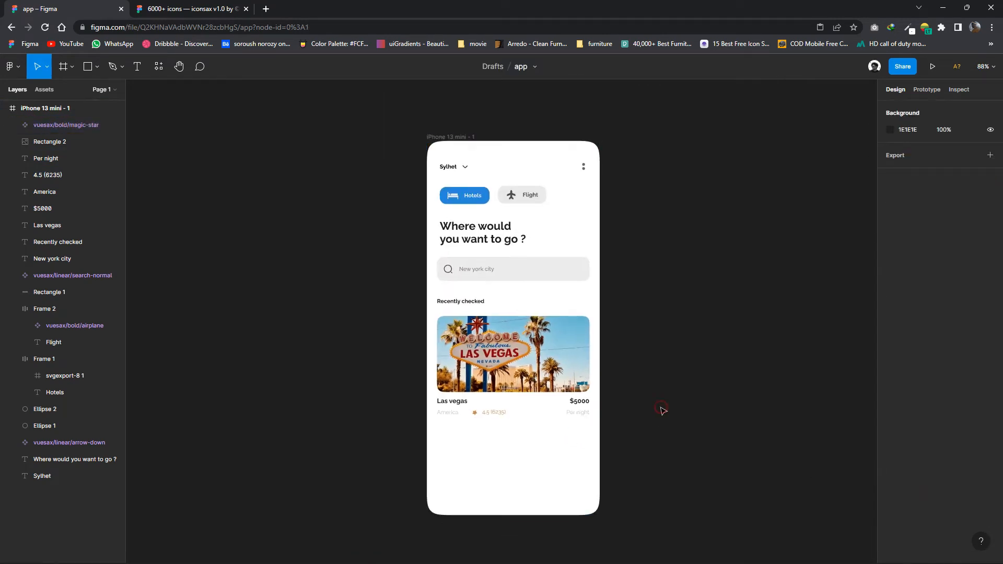
{"action": "left_click_drag", "start_coordinate": [661, 408], "coordinate": [654, 421]}
{"action": "scroll", "coordinate": [618, 441], "scroll_direction": "down", "scroll_amount": 5}
Switch to the iconsax icon file, copy the bold home-2 icon and paste it beside the phone frame in the app design.
{"action": "left_click", "coordinate": [181, 9]}
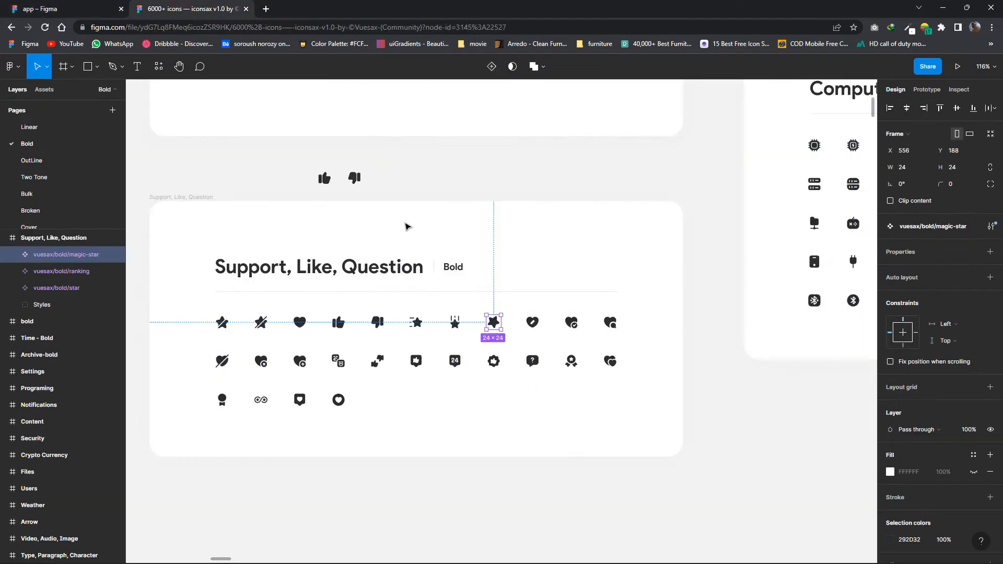
{"action": "scroll", "coordinate": [486, 319], "scroll_direction": "down", "scroll_amount": 3}
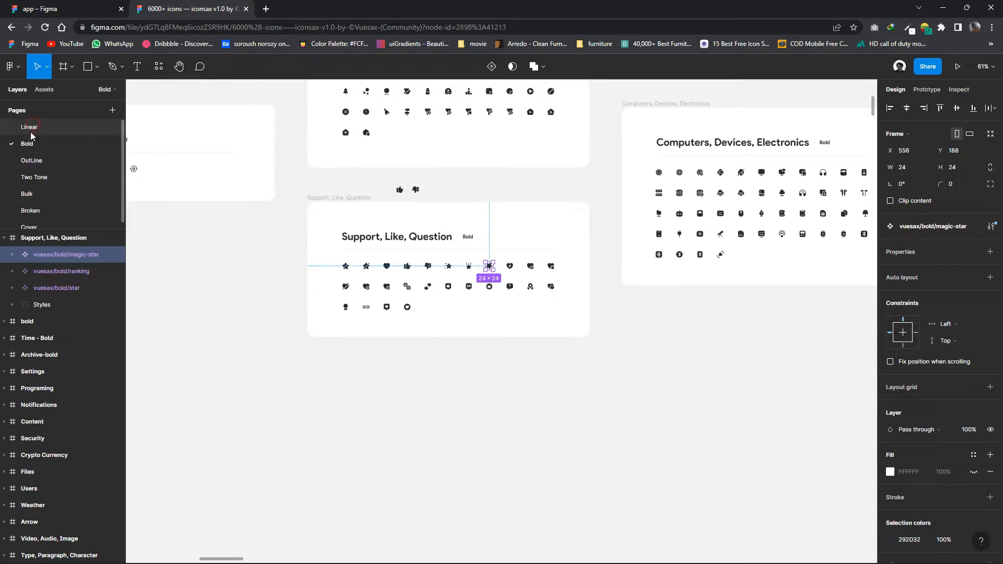
{"action": "scroll", "coordinate": [707, 289], "scroll_direction": "down", "scroll_amount": 5}
{"action": "scroll", "coordinate": [312, 313], "scroll_direction": "up", "scroll_amount": 10}
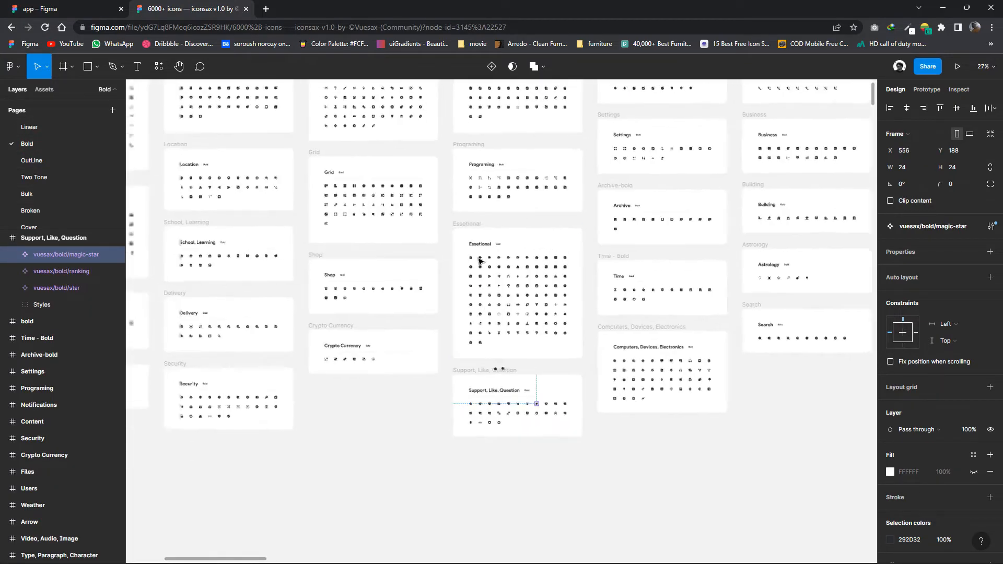
{"action": "right_click", "coordinate": [688, 235]}
{"action": "left_click", "coordinate": [701, 244]}
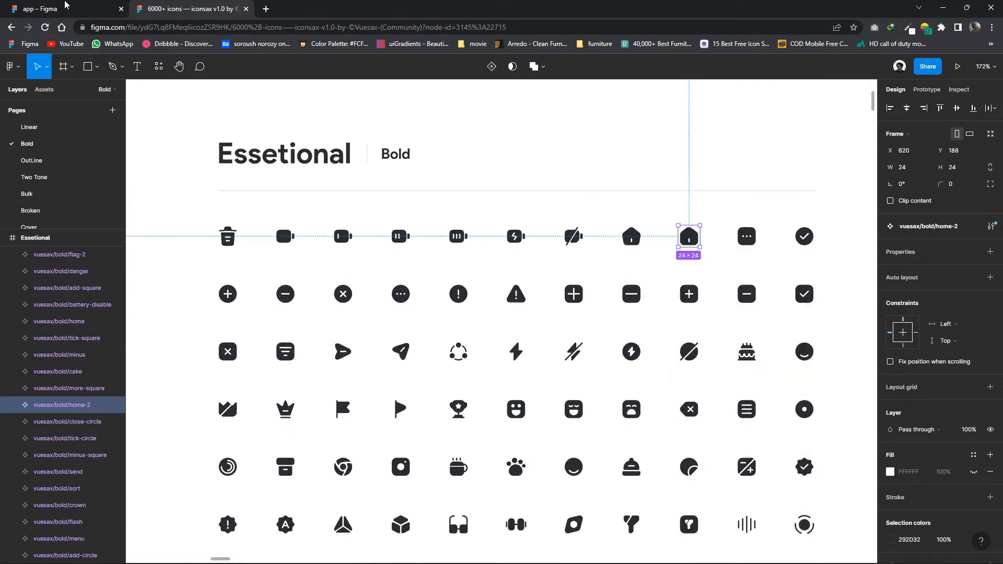
{"action": "left_click", "coordinate": [64, 8]}
{"action": "right_click", "coordinate": [698, 266]}
{"action": "left_click", "coordinate": [712, 270]}
Copy the heart icon from the icon file's Linear page and paste it beside the phone frame in the app design.
{"action": "left_click", "coordinate": [188, 9]}
{"action": "scroll", "coordinate": [506, 302], "scroll_direction": "down", "scroll_amount": 6}
{"action": "left_click_drag", "start_coordinate": [506, 400], "coordinate": [441, 248]}
{"action": "left_click_drag", "start_coordinate": [299, 375], "coordinate": [545, 333]}
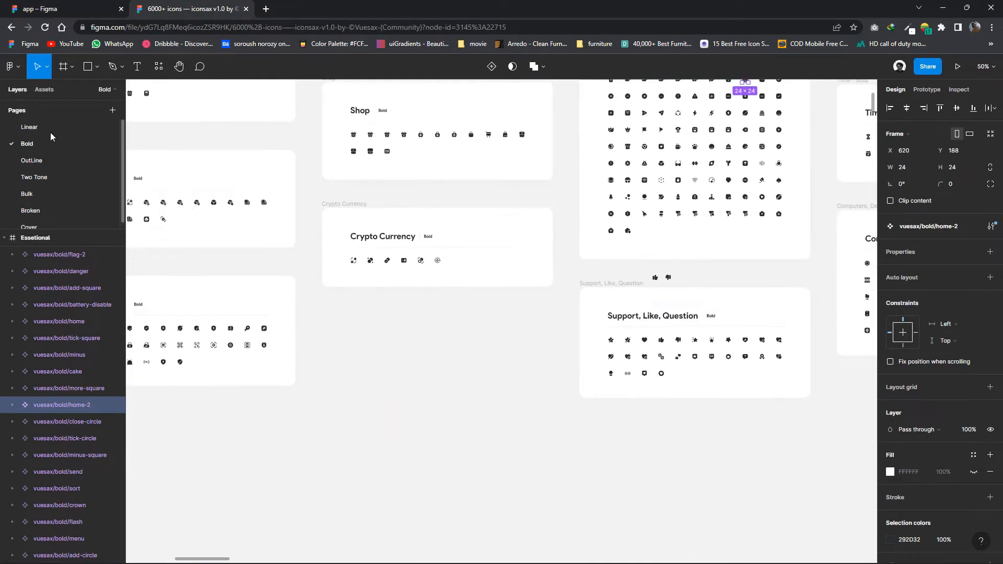
{"action": "left_click", "coordinate": [50, 131]}
{"action": "left_click_drag", "start_coordinate": [584, 386], "coordinate": [868, 302]}
{"action": "left_click_drag", "start_coordinate": [305, 372], "coordinate": [482, 338]}
{"action": "left_click", "coordinate": [480, 336]}
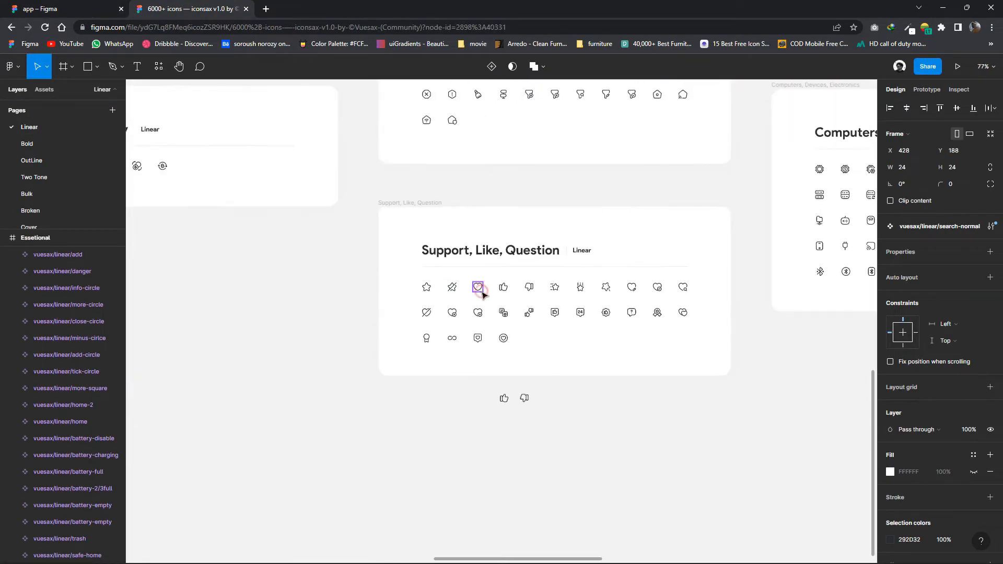
{"action": "right_click", "coordinate": [476, 336]}
{"action": "left_click", "coordinate": [493, 239]}
{"action": "left_click", "coordinate": [65, 8]}
{"action": "key", "text": "ctrl+v"}
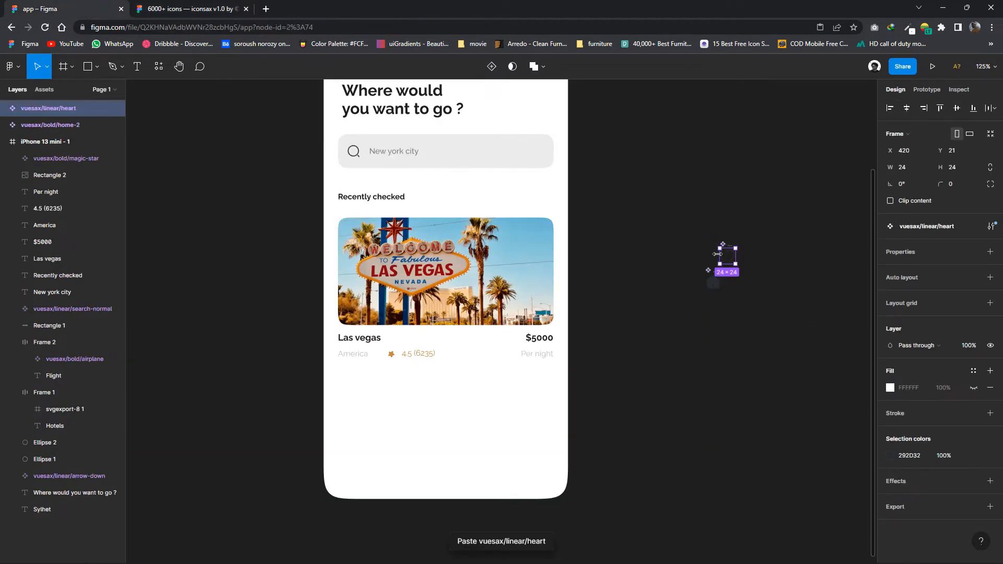
Search the icon file's assets for "disc", then copy the linear discover icon and paste it into the app design.
{"action": "left_click", "coordinate": [171, 8]}
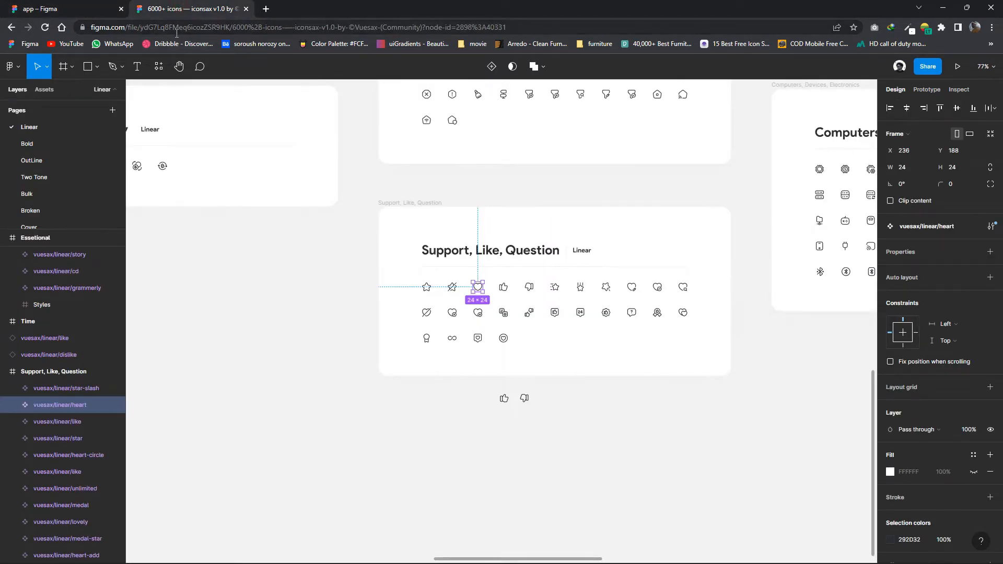
{"action": "left_click", "coordinate": [45, 90]}
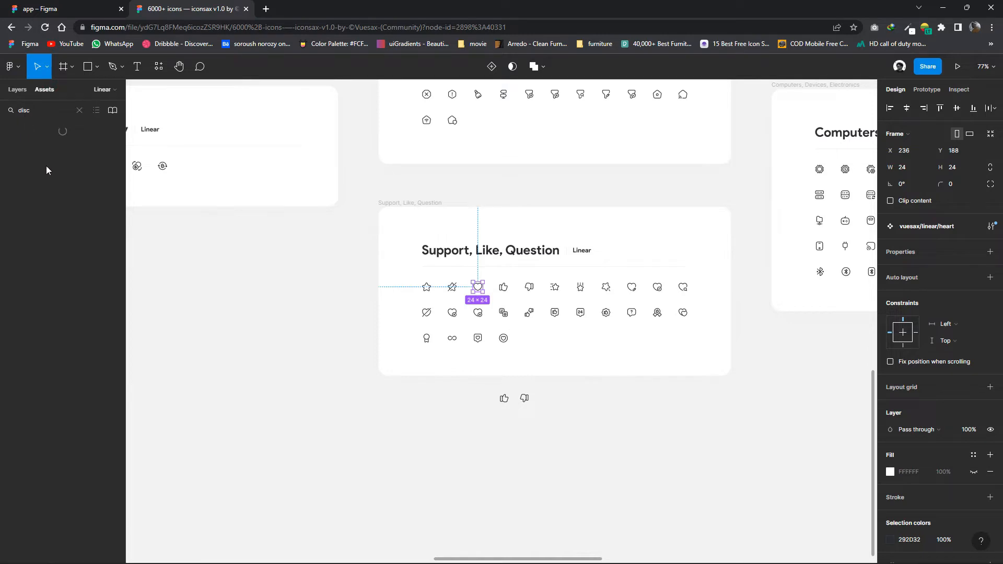
{"action": "left_click", "coordinate": [103, 230]}
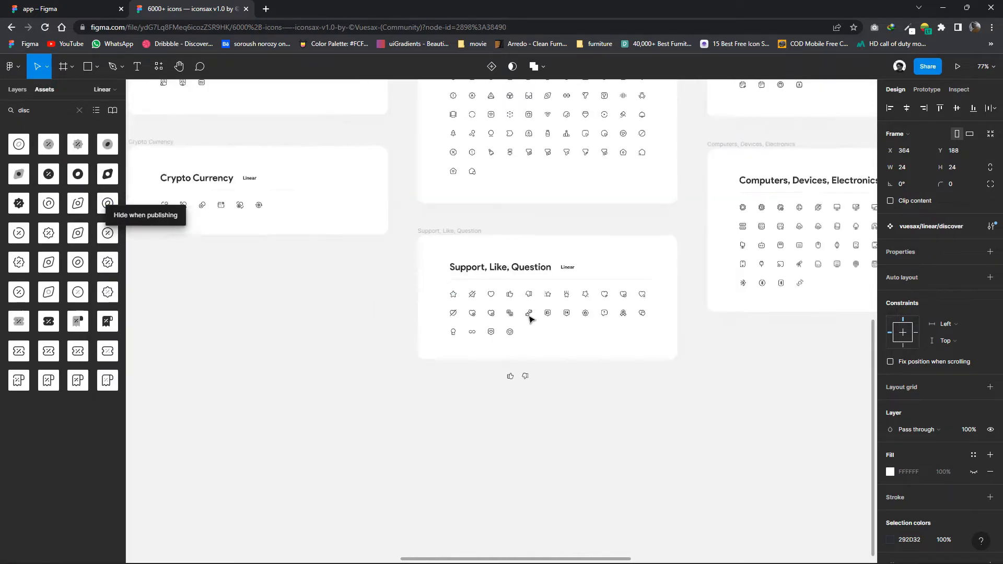
{"action": "scroll", "coordinate": [408, 194], "scroll_direction": "up", "scroll_amount": 5}
{"action": "right_click", "coordinate": [454, 220]}
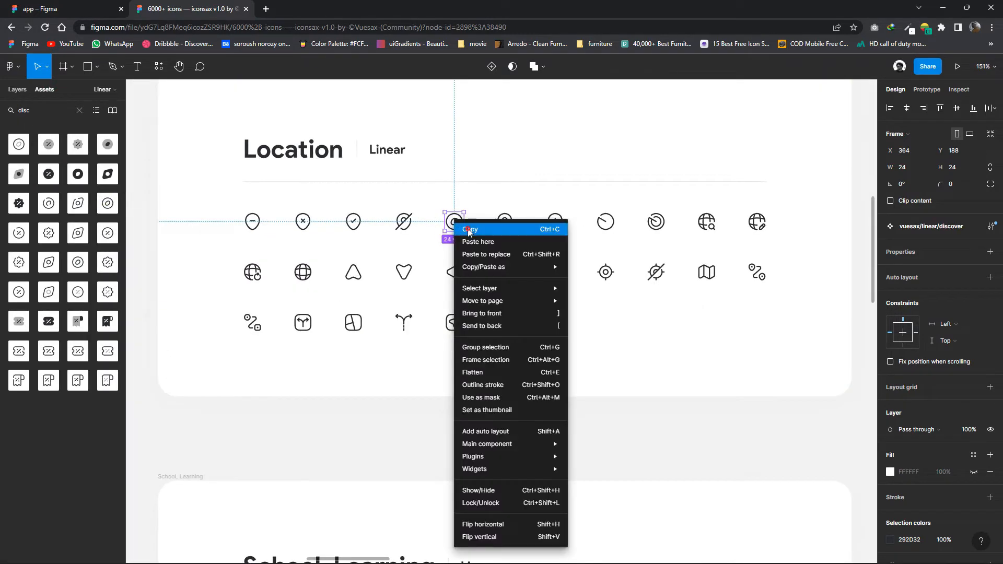
{"action": "left_click", "coordinate": [469, 230]}
{"action": "left_click", "coordinate": [68, 9]}
{"action": "right_click", "coordinate": [682, 236]}
{"action": "left_click", "coordinate": [701, 243]}
Copy the linear notification bell icon from the icon file's Notifications set and paste it into the app design.
{"action": "left_click", "coordinate": [183, 9]}
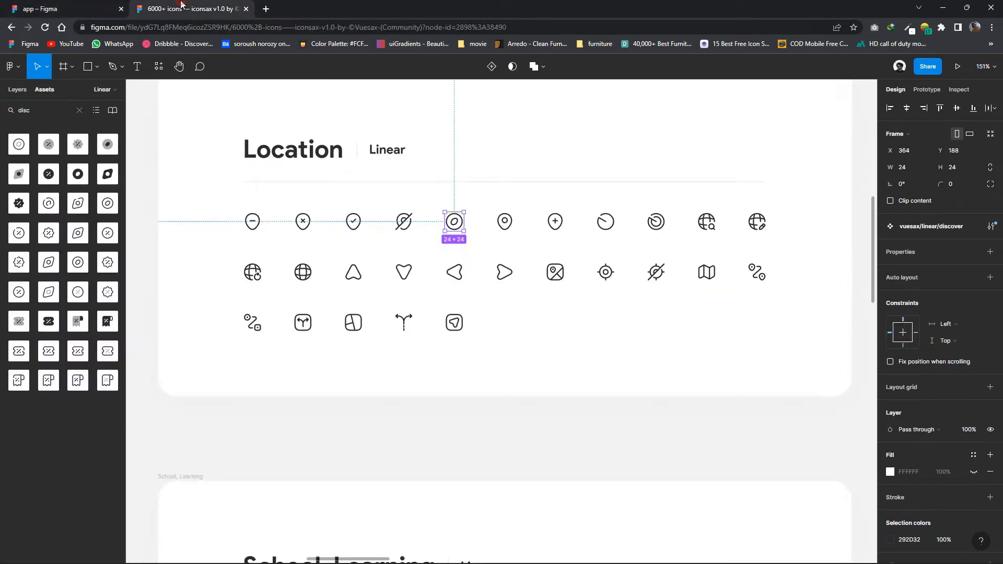
{"action": "scroll", "coordinate": [486, 339], "scroll_direction": "down", "scroll_amount": 5}
{"action": "scroll", "coordinate": [578, 340], "scroll_direction": "right", "scroll_amount": 10}
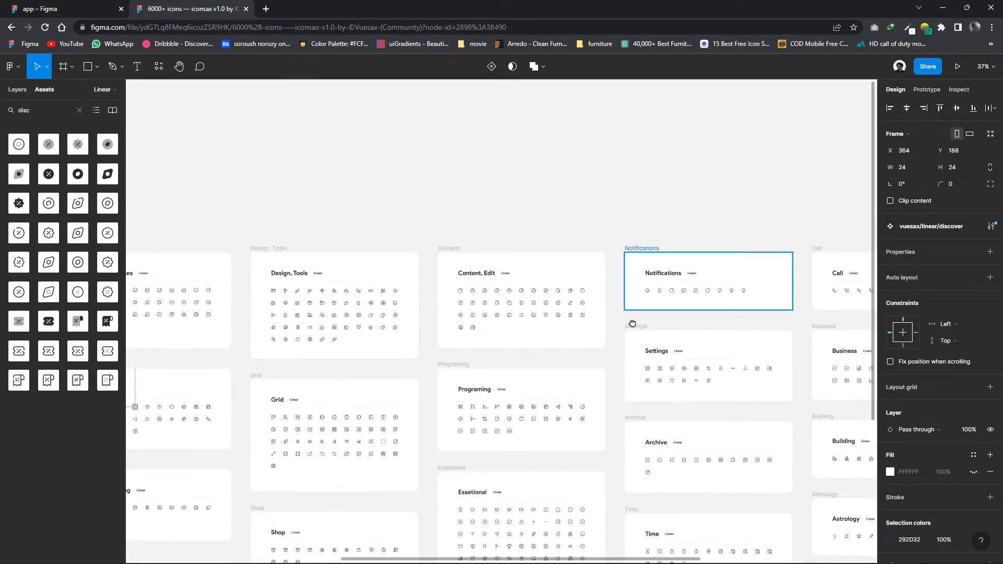
{"action": "scroll", "coordinate": [625, 313], "scroll_direction": "up", "scroll_amount": 5}
{"action": "left_click", "coordinate": [444, 268]}
{"action": "right_click", "coordinate": [444, 269]}
{"action": "left_click", "coordinate": [455, 236]}
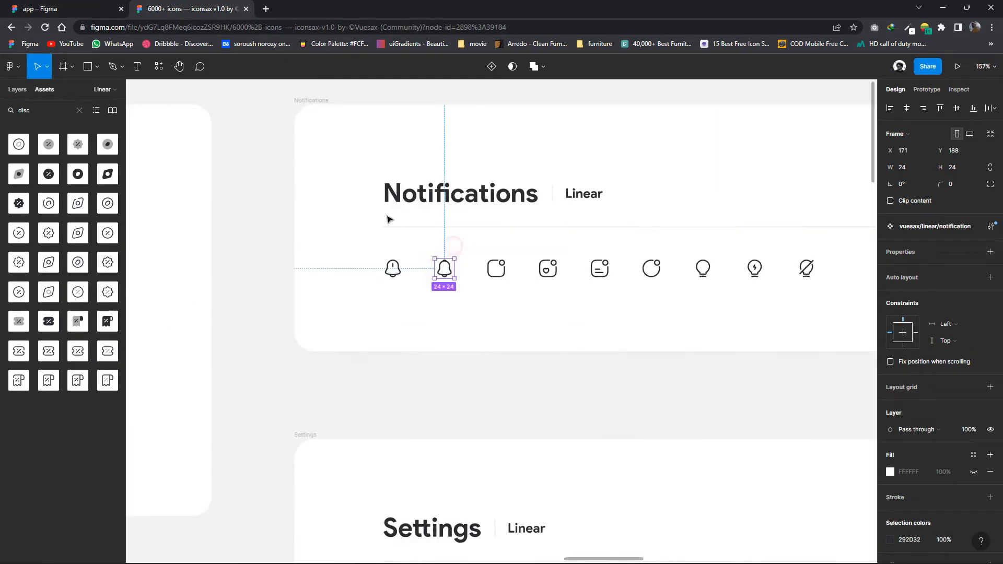
{"action": "left_click", "coordinate": [68, 9]}
{"action": "right_click", "coordinate": [714, 247]}
{"action": "left_click", "coordinate": [756, 278]}
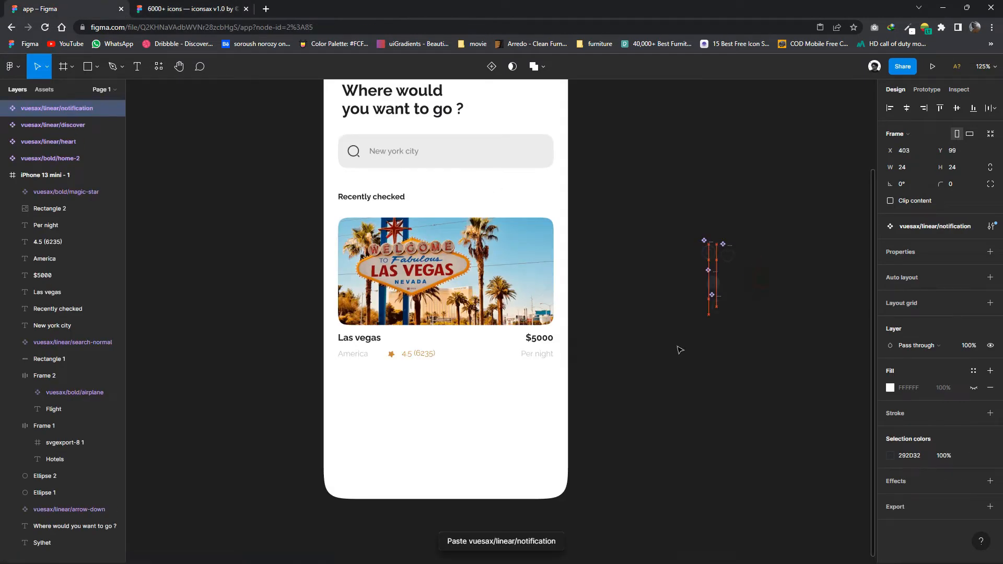
Move the home, discover, heart and notification icons into the lower part of the phone frame as a navigation row.
{"action": "left_click_drag", "start_coordinate": [678, 347], "coordinate": [678, 347]}
{"action": "left_click_drag", "start_coordinate": [714, 284], "coordinate": [623, 347]}
{"action": "left_click_drag", "start_coordinate": [720, 258], "coordinate": [631, 346]}
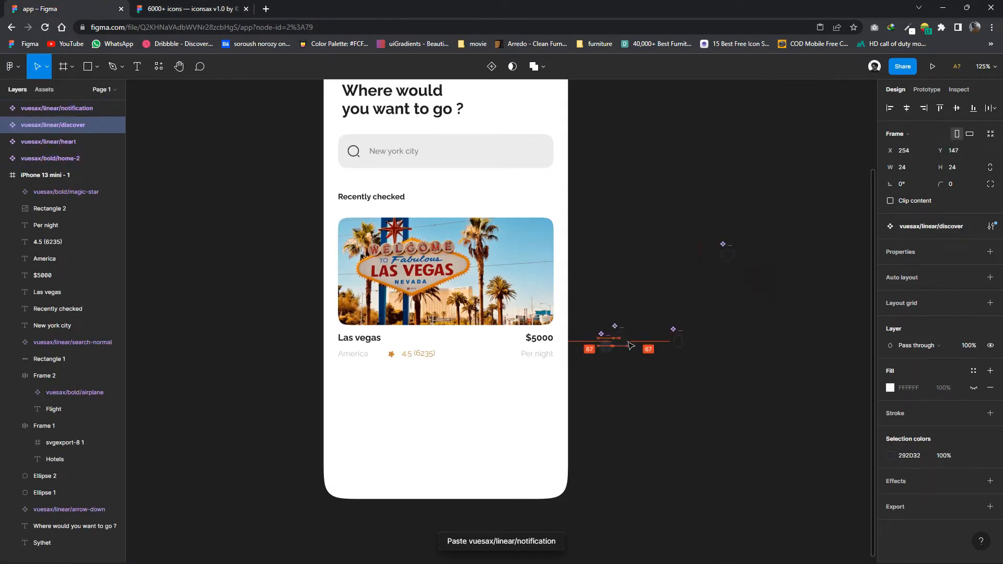
{"action": "left_click_drag", "start_coordinate": [730, 255], "coordinate": [655, 353]}
{"action": "left_click_drag", "start_coordinate": [701, 371], "coordinate": [430, 452]}
{"action": "left_click", "coordinate": [417, 458]}
{"action": "mouse_move", "coordinate": [492, 477]}
{"action": "left_mouse_down"}
{"action": "mouse_move", "coordinate": [379, 441]}
{"action": "mouse_move", "coordinate": [429, 455]}
{"action": "left_mouse_up"}
Recolour the home icon with the document's blue 2887DE.
{"action": "left_click", "coordinate": [393, 457]}
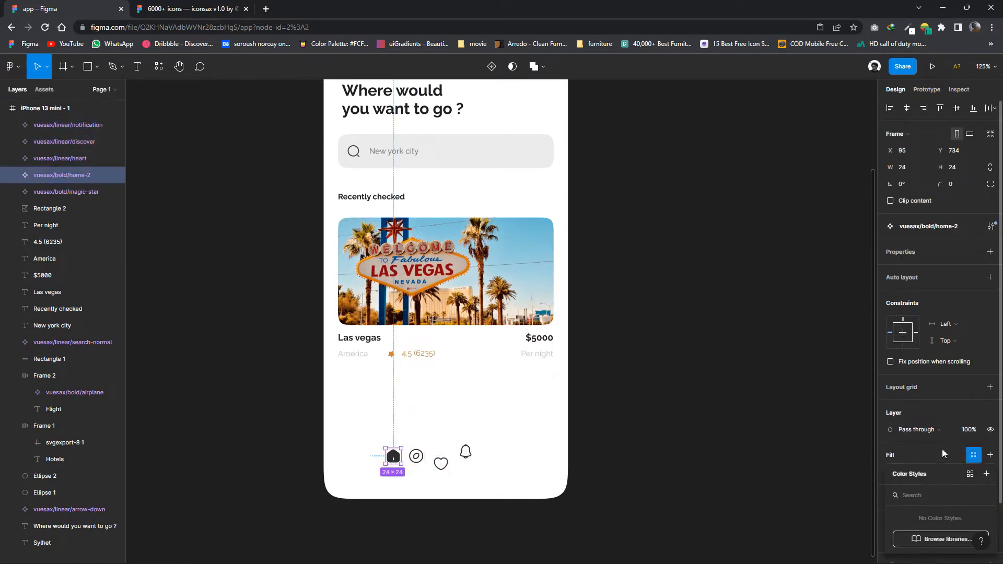
{"action": "left_click", "coordinate": [890, 472]}
{"action": "left_click", "coordinate": [891, 472]}
{"action": "left_click", "coordinate": [890, 540]}
{"action": "left_click", "coordinate": [840, 526]}
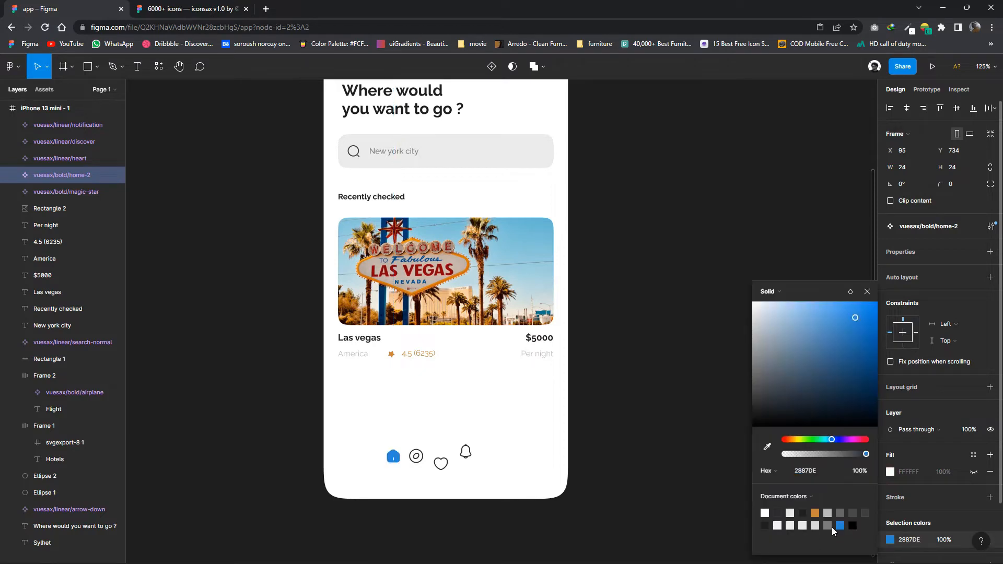
{"action": "left_click", "coordinate": [632, 477]}
Add a text label reading "Home" below the home icon in a box of about 58 × 20.
{"action": "scroll", "coordinate": [359, 459], "scroll_direction": "up", "scroll_amount": 5}
{"action": "scroll", "coordinate": [379, 392], "scroll_direction": "up", "scroll_amount": 3}
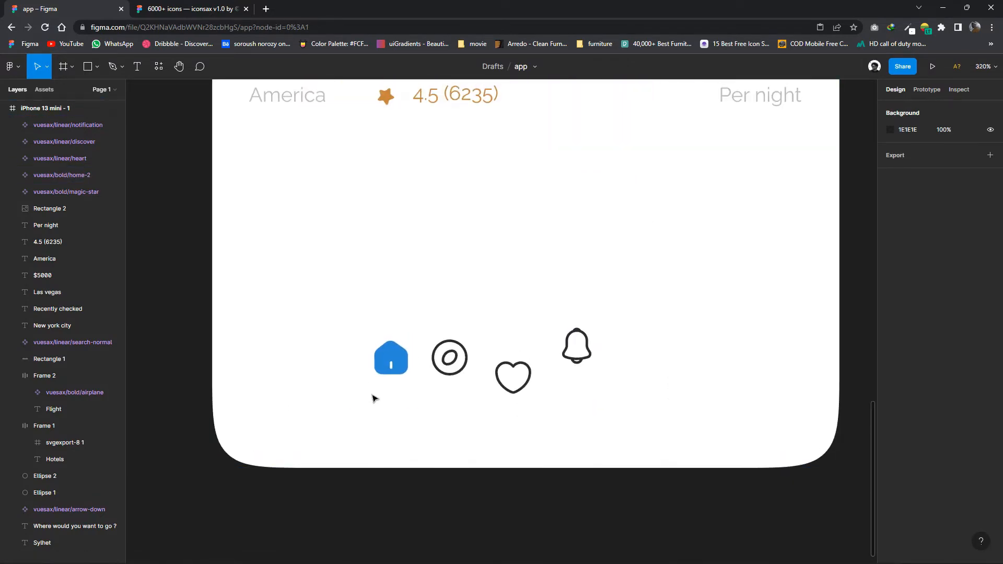
{"action": "left_click", "coordinate": [97, 66]}
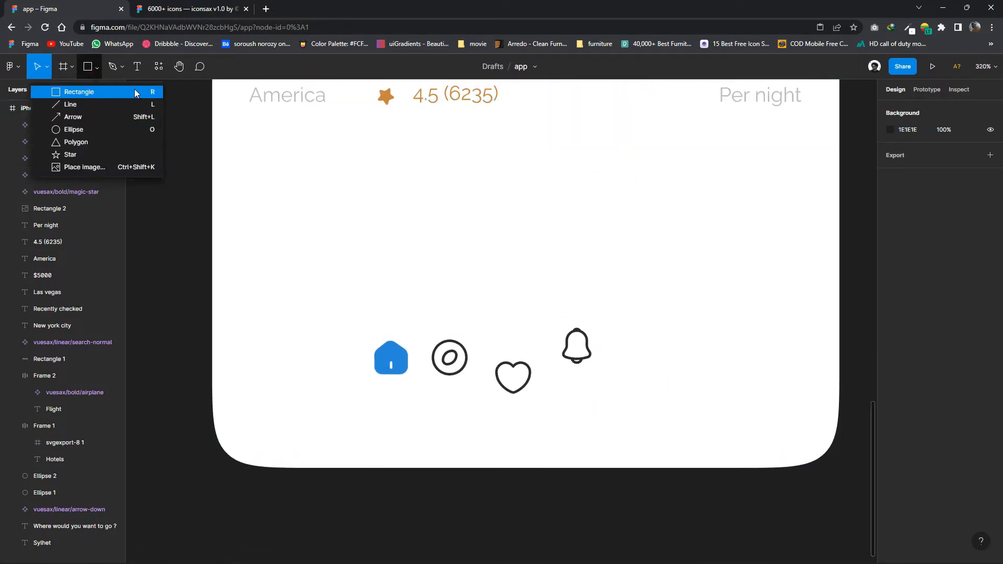
{"action": "key", "text": "t"}
{"action": "left_click_drag", "start_coordinate": [332, 400], "coordinate": [430, 433]}
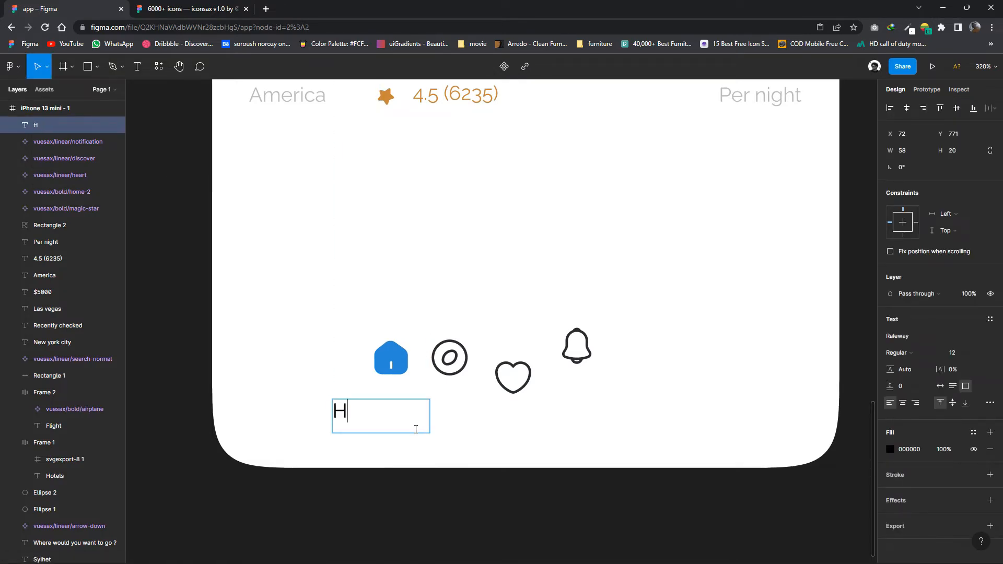
{"action": "key", "text": "Escape"}
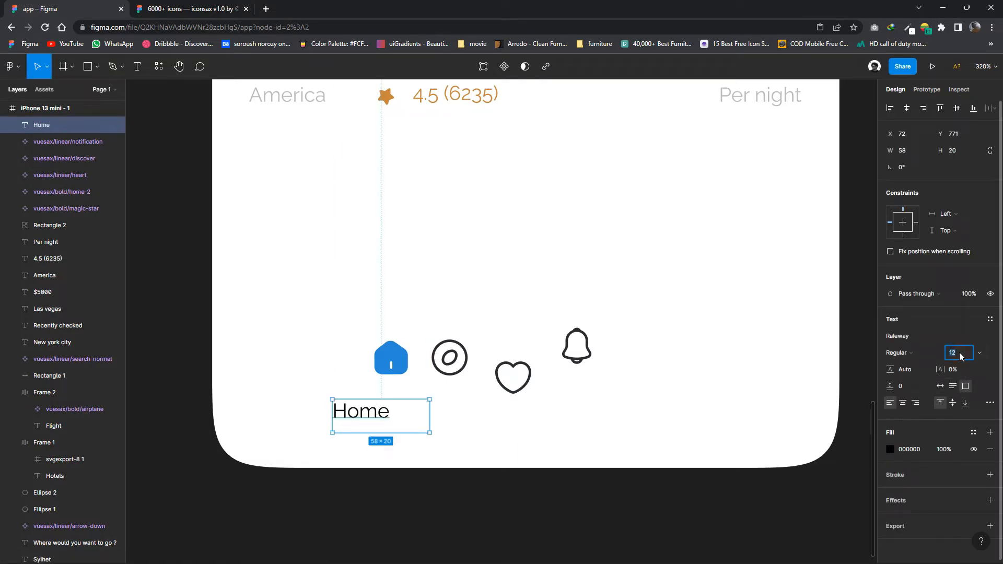
Format the "Home" label as Raleway SemiBold at size 10.
{"action": "left_click", "coordinate": [897, 354]}
{"action": "left_click", "coordinate": [899, 361]}
{"action": "left_click", "coordinate": [890, 450]}
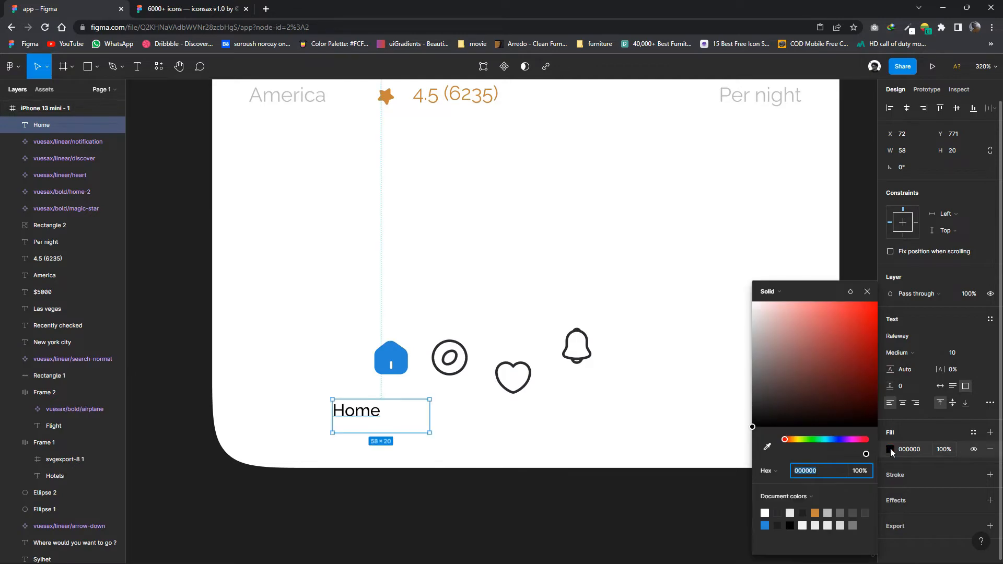
{"action": "left_click", "coordinate": [900, 353]}
{"action": "left_click", "coordinate": [909, 366]}
{"action": "left_click", "coordinate": [580, 426]}
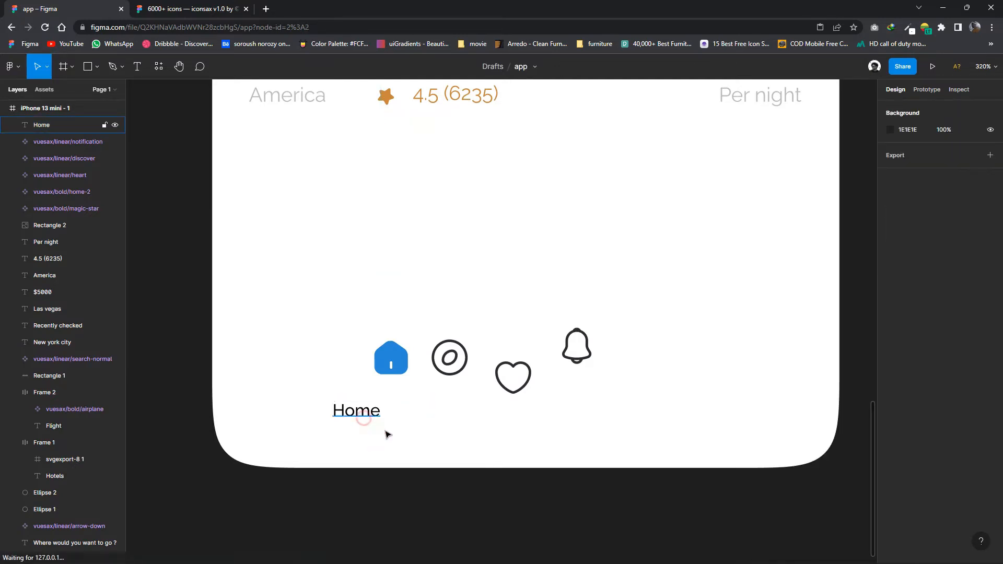
Set the "Home" label to auto width and arrange it under the home icon at X 41, Y 770.
{"action": "left_click", "coordinate": [365, 419]}
{"action": "left_click", "coordinate": [940, 387]}
{"action": "left_click", "coordinate": [485, 462]}
{"action": "scroll", "coordinate": [424, 444], "scroll_direction": "down", "scroll_amount": 2}
{"action": "left_click_drag", "start_coordinate": [404, 393], "coordinate": [347, 423]}
Fill the "Home" label with the same blue as the home icon, 2887DE.
{"action": "left_click", "coordinate": [974, 432]}
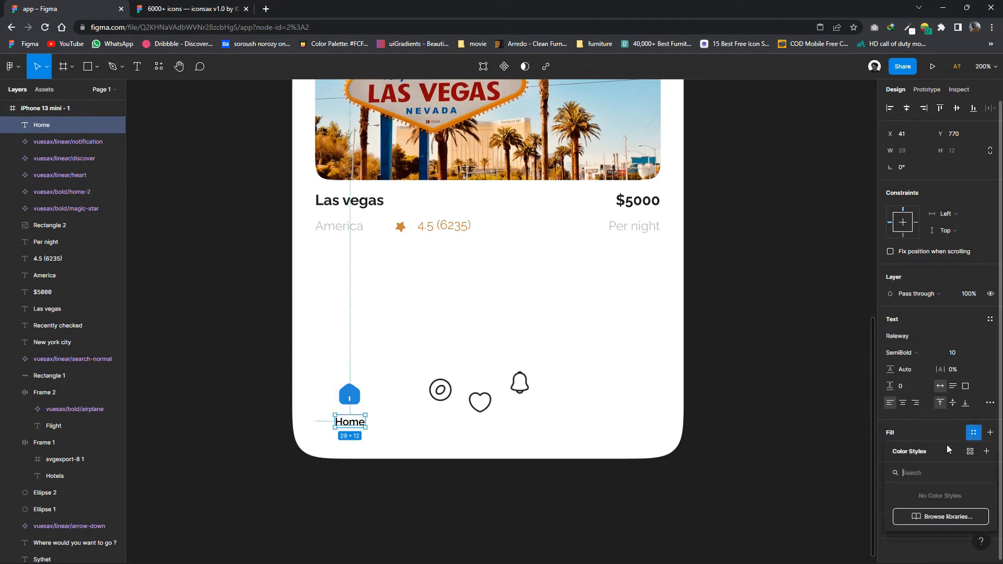
{"action": "left_click", "coordinate": [885, 472]}
{"action": "left_click", "coordinate": [890, 450]}
{"action": "left_click", "coordinate": [765, 526]}
{"action": "key", "text": "Escape"}
{"action": "scroll", "coordinate": [409, 453], "scroll_direction": "down", "scroll_amount": 3}
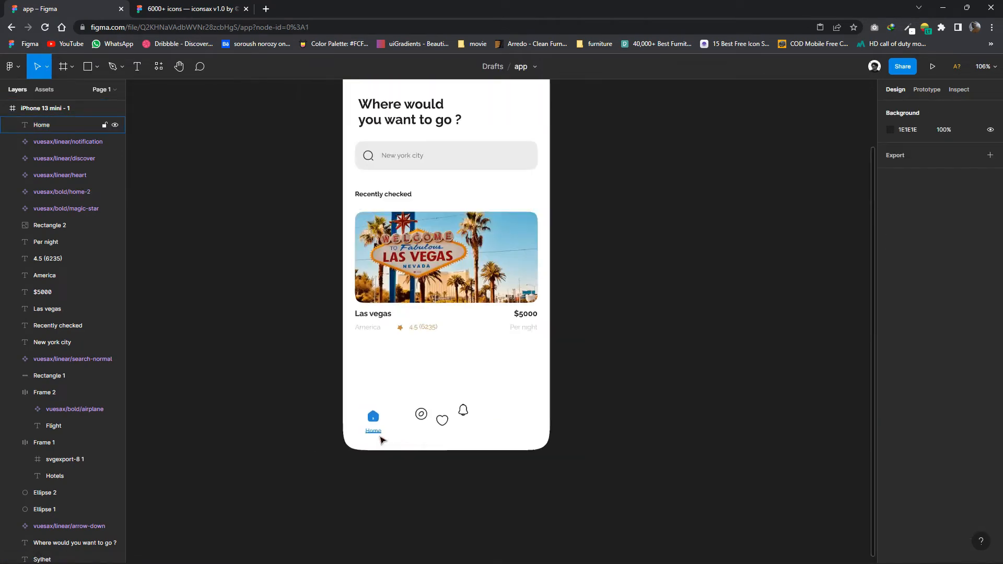
Group the home icon together with its "Home" label.
{"action": "left_click_drag", "start_coordinate": [383, 437], "coordinate": [373, 427]}
{"action": "scroll", "coordinate": [380, 441], "scroll_direction": "up", "scroll_amount": 5}
{"action": "left_click_drag", "start_coordinate": [419, 437], "coordinate": [337, 355]}
{"action": "right_click", "coordinate": [360, 374]}
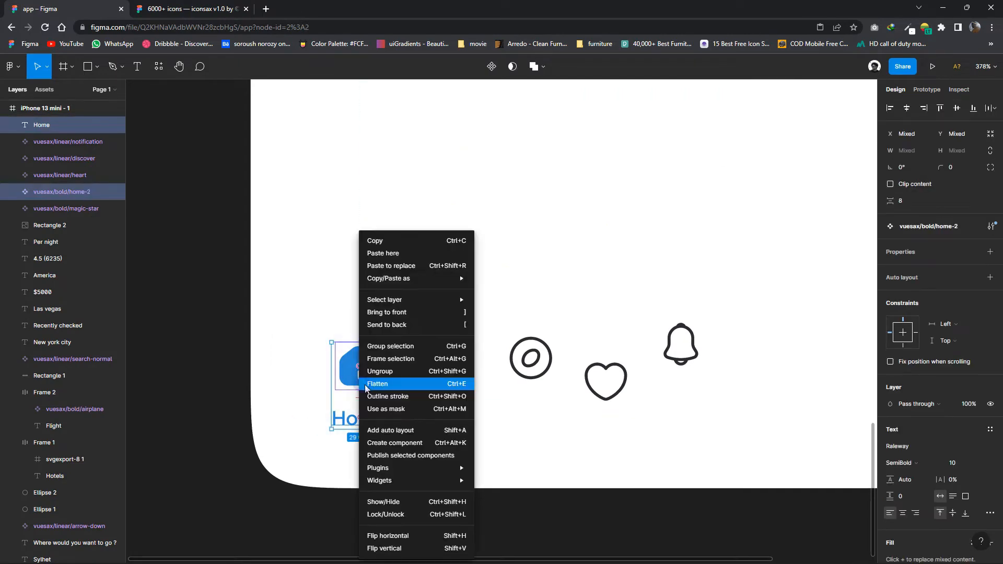
{"action": "left_click", "coordinate": [385, 346]}
Arrange the discover, heart and notification icons in one level row beside the home icon, with the bell at X 234, Y 740.
{"action": "left_click_drag", "start_coordinate": [531, 358], "coordinate": [481, 370]}
{"action": "left_click_drag", "start_coordinate": [610, 393], "coordinate": [604, 381]}
{"action": "left_click_drag", "start_coordinate": [682, 351], "coordinate": [547, 393]}
{"action": "scroll", "coordinate": [744, 392], "scroll_direction": "down", "scroll_amount": 2}
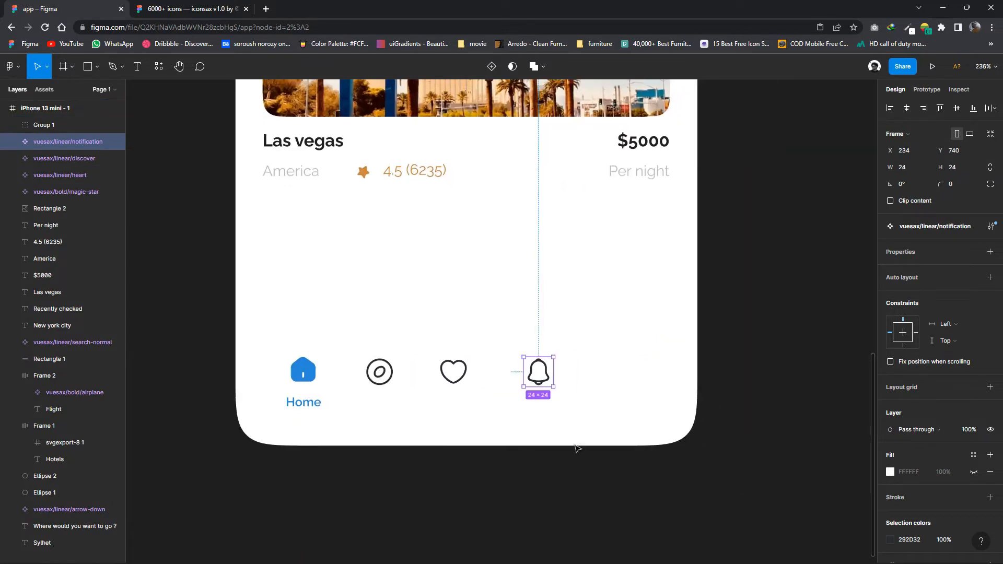
Group all navigation items into a horizontal auto layout with 59 spacing and centre it in the frame at X 48, Y 742.
{"action": "left_click_drag", "start_coordinate": [584, 430], "coordinate": [231, 346]}
{"action": "right_click", "coordinate": [483, 392]}
{"action": "left_click", "coordinate": [523, 344]}
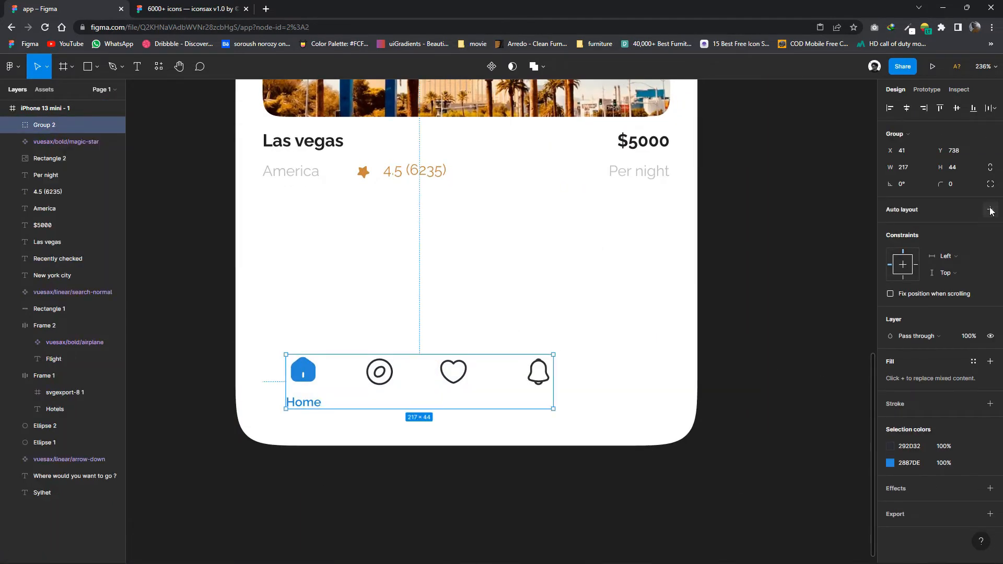
{"action": "left_click", "coordinate": [913, 301]}
{"action": "type", "text": "4"}
{"action": "key", "text": "Return"}
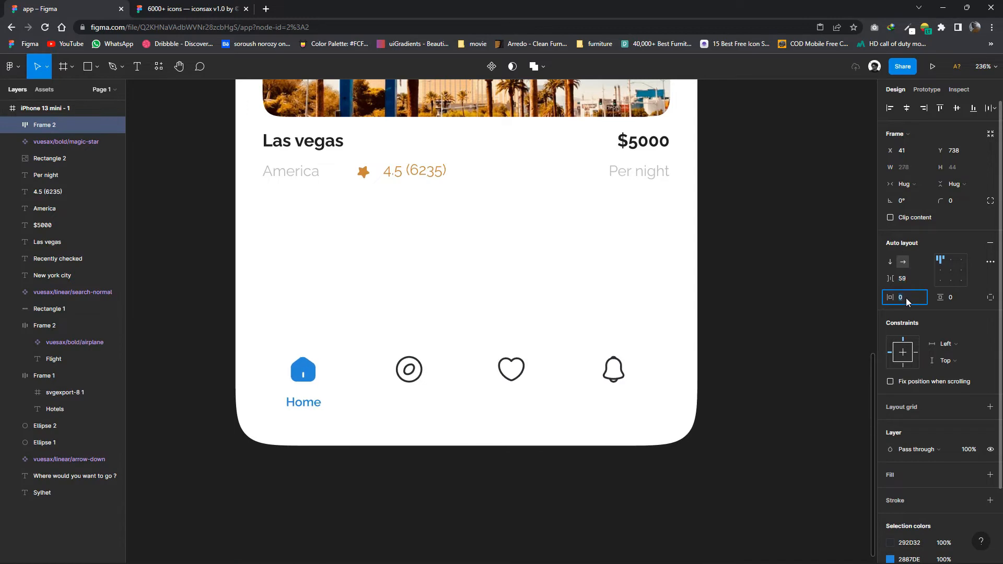
{"action": "key", "text": "Down"}
{"action": "left_click_drag", "start_coordinate": [531, 376], "coordinate": [541, 383]}
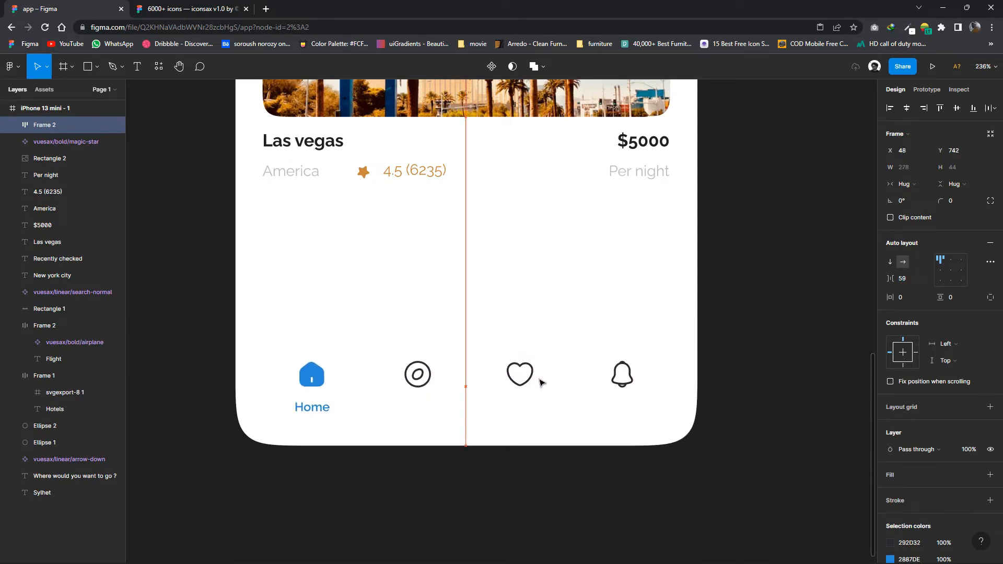
Move the navigation bar frame down to Y 744.
{"action": "left_click", "coordinate": [665, 410]}
{"action": "scroll", "coordinate": [666, 411], "scroll_direction": "down", "scroll_amount": 3}
{"action": "left_click", "coordinate": [599, 414]}
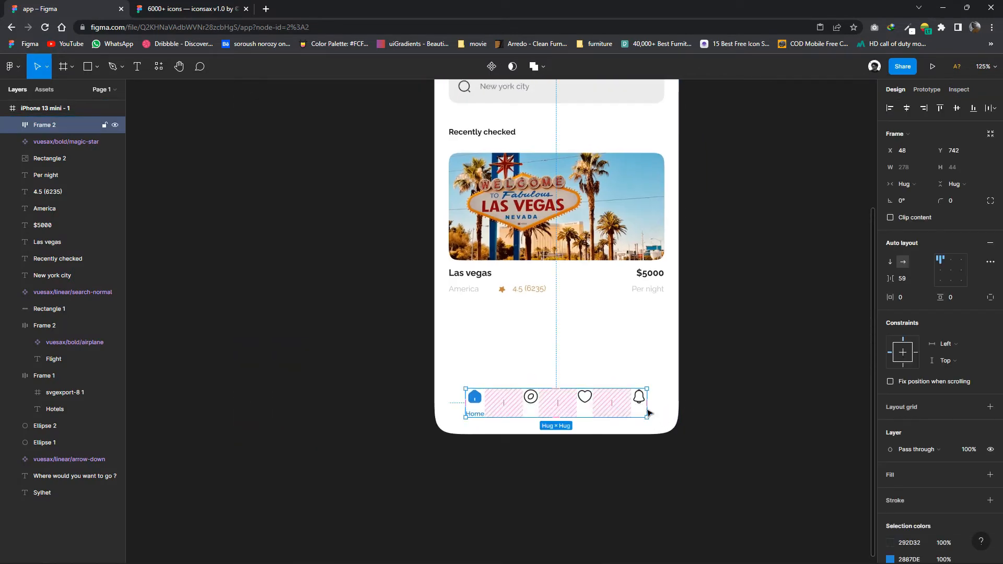
{"action": "key", "text": "Down"}
{"action": "key", "text": "Down"}
Set the layer opacity of the discover, heart and notification icons to 50%.
{"action": "left_click", "coordinate": [12, 125]}
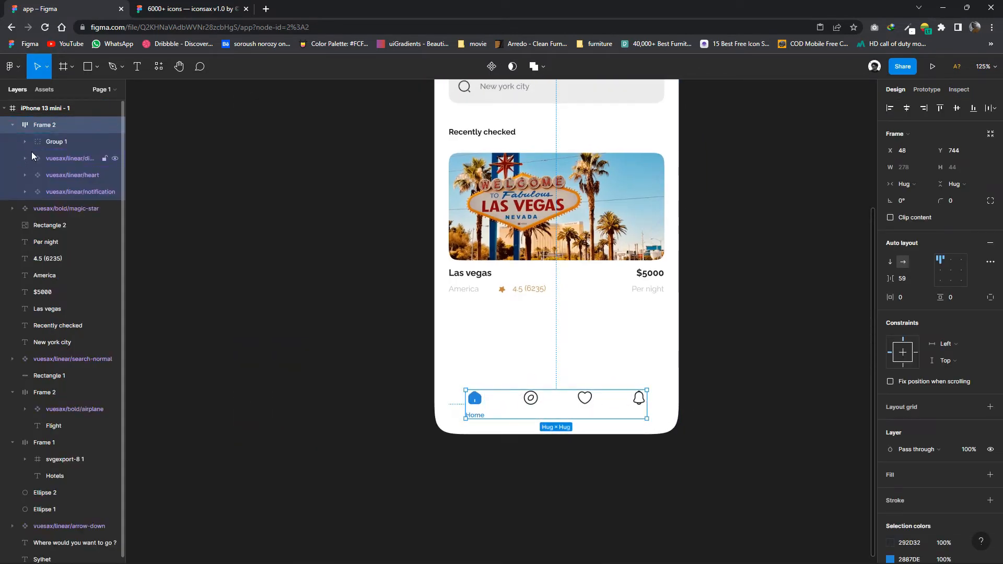
{"action": "left_click", "coordinate": [36, 160]}
{"action": "left_click", "coordinate": [37, 174], "text": "shift"}
{"action": "left_click", "coordinate": [38, 192], "text": "shift"}
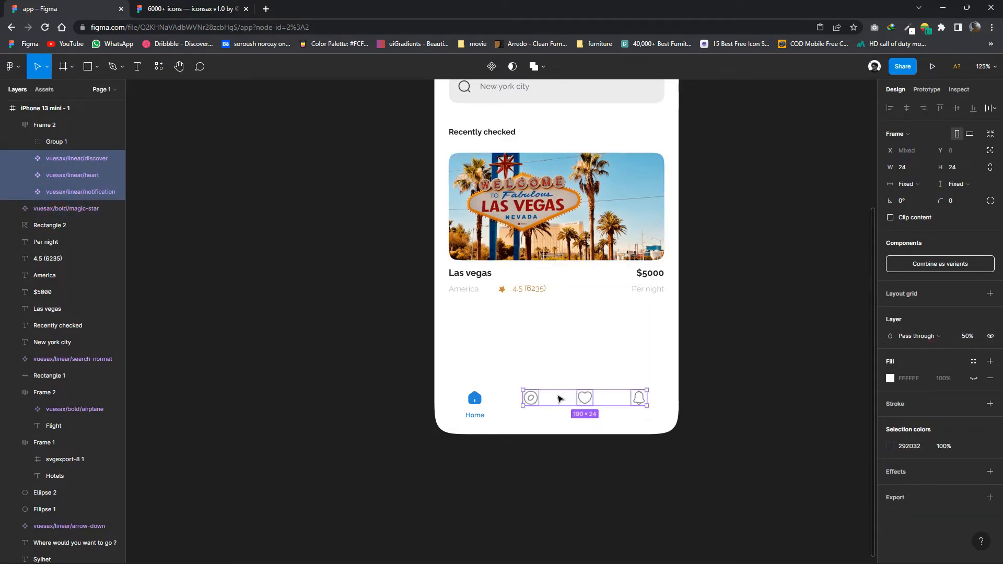
Try to duplicate the "Home" label beneath the discover icon inside the auto layout frame.
{"action": "scroll", "coordinate": [559, 400], "scroll_direction": "up", "scroll_amount": 5}
{"action": "scroll", "coordinate": [513, 435], "scroll_direction": "right", "scroll_amount": 3}
{"action": "left_click", "coordinate": [345, 383]}
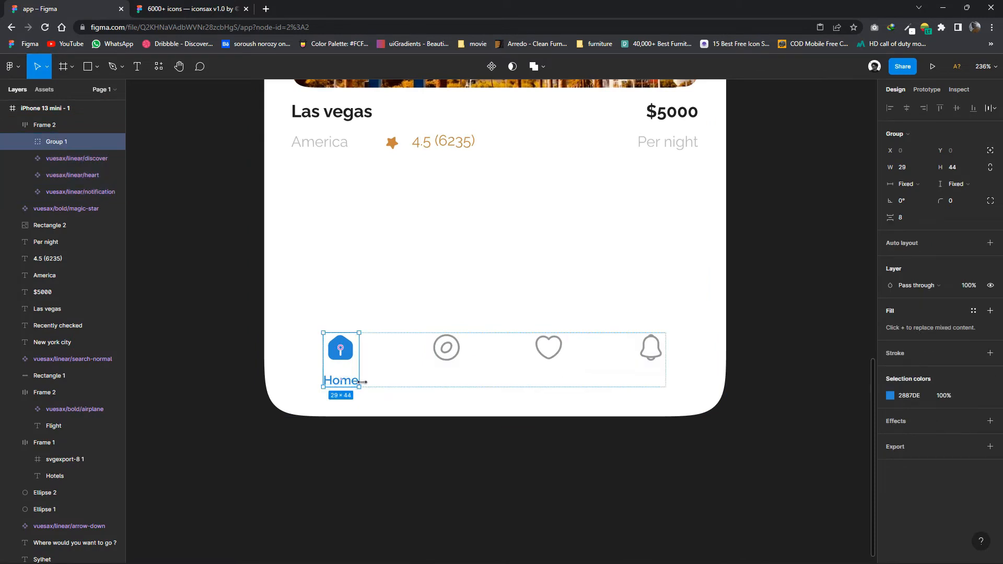
{"action": "right_click", "coordinate": [395, 373]}
{"action": "left_click", "coordinate": [348, 265]}
{"action": "right_click", "coordinate": [388, 351]}
{"action": "left_click", "coordinate": [329, 290]}
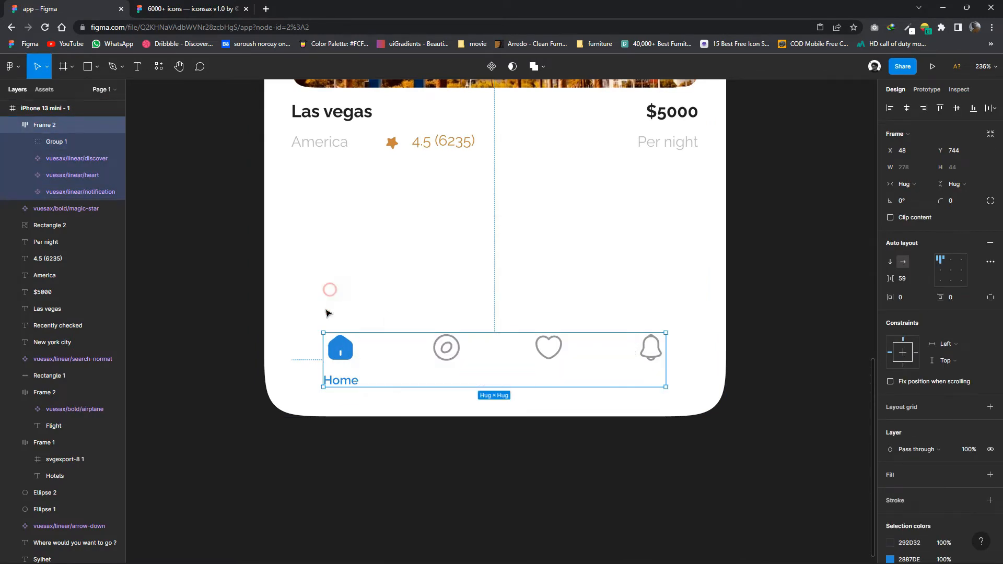
{"action": "left_click", "coordinate": [339, 381]}
{"action": "left_click", "coordinate": [340, 382]}
{"action": "left_click_drag", "start_coordinate": [340, 382], "coordinate": [448, 385]}
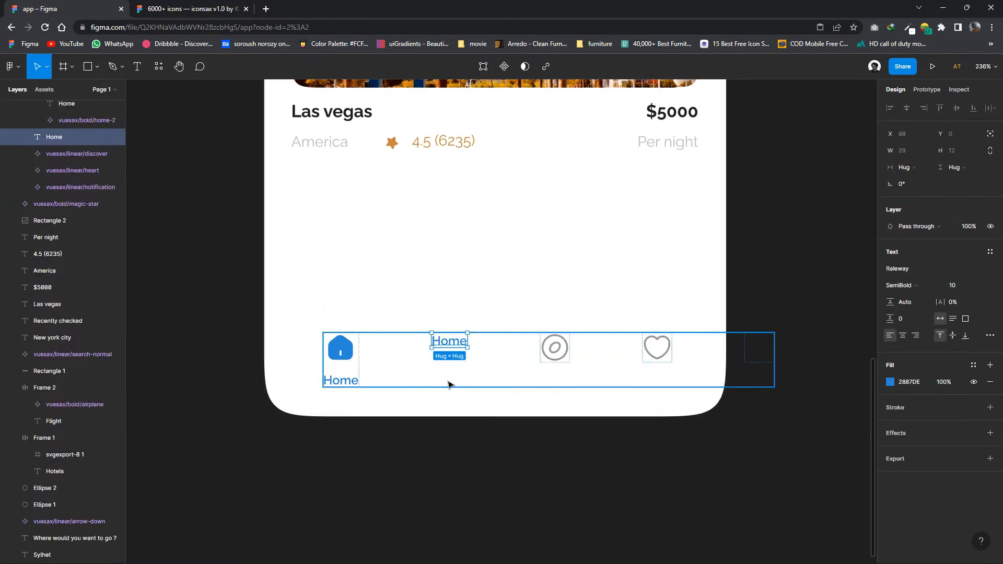
{"action": "key", "text": "ctrl+z"}
Ungroup the navigation bar's auto layout frame so its icons sit directly in the screen frame.
{"action": "left_click", "coordinate": [507, 351]}
{"action": "right_click", "coordinate": [465, 355]}
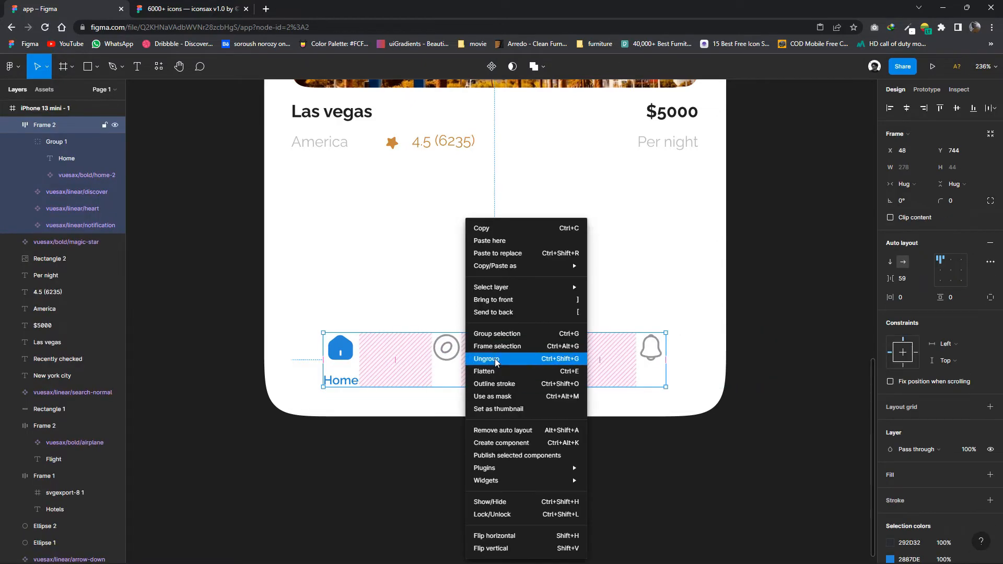
{"action": "left_click", "coordinate": [487, 359]}
{"action": "left_click", "coordinate": [549, 347]}
{"action": "key", "text": "Escape"}
{"action": "left_click", "coordinate": [447, 348]}
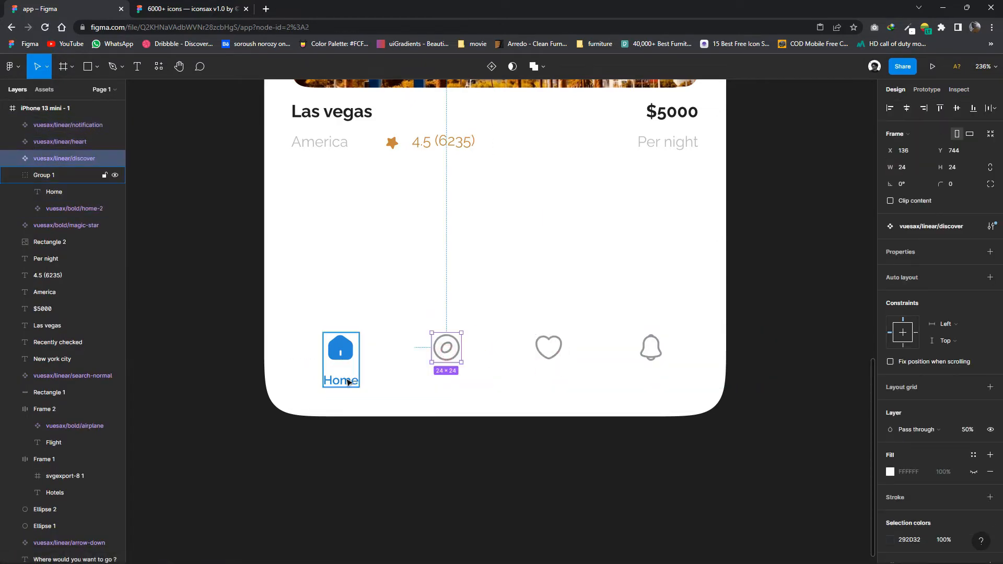
Duplicate the "Home" label beneath the discover icon, change its text to "Discover" and centre it at X 128, Y 776.
{"action": "double_click", "coordinate": [348, 383]}
{"action": "left_click_drag", "start_coordinate": [347, 382], "coordinate": [448, 385]}
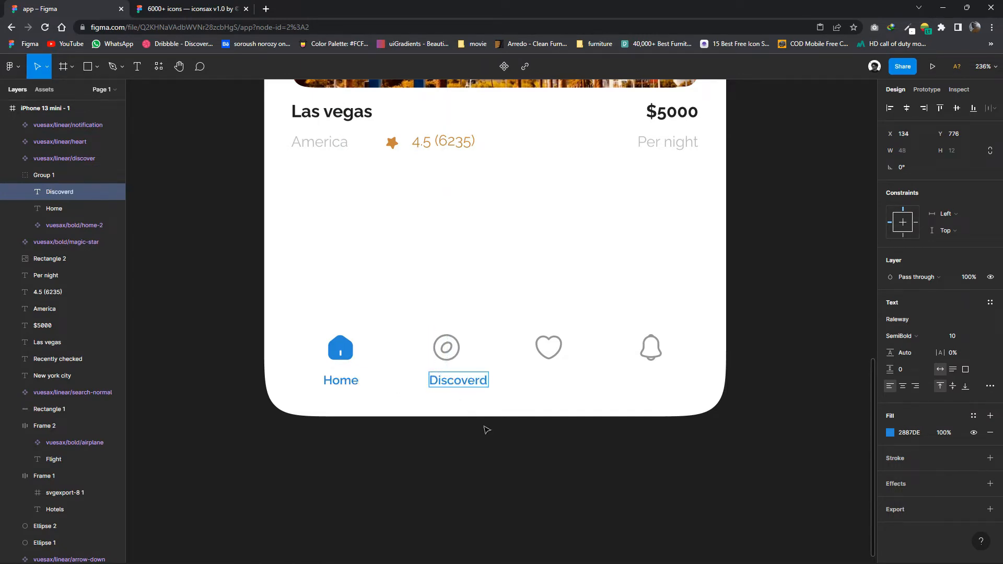
{"action": "left_click_drag", "start_coordinate": [455, 384], "coordinate": [447, 384]}
Fill the "Discover" label with the discover icon's colour, 292D32, at 50% opacity.
{"action": "left_click", "coordinate": [447, 347]}
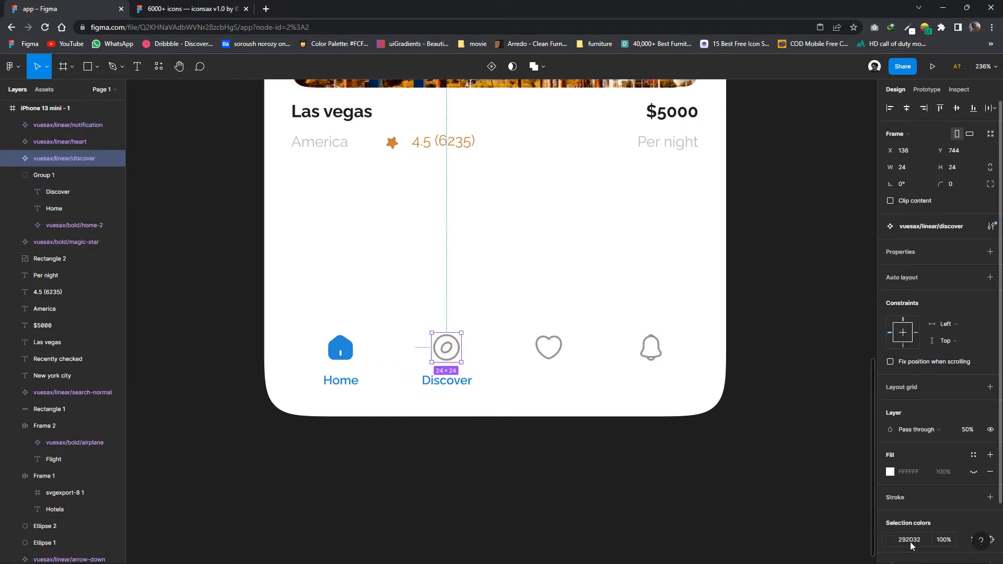
{"action": "left_click", "coordinate": [909, 540]}
{"action": "right_click", "coordinate": [912, 542]}
{"action": "left_click", "coordinate": [784, 385]}
{"action": "left_click", "coordinate": [448, 382]}
{"action": "double_click", "coordinate": [448, 382]}
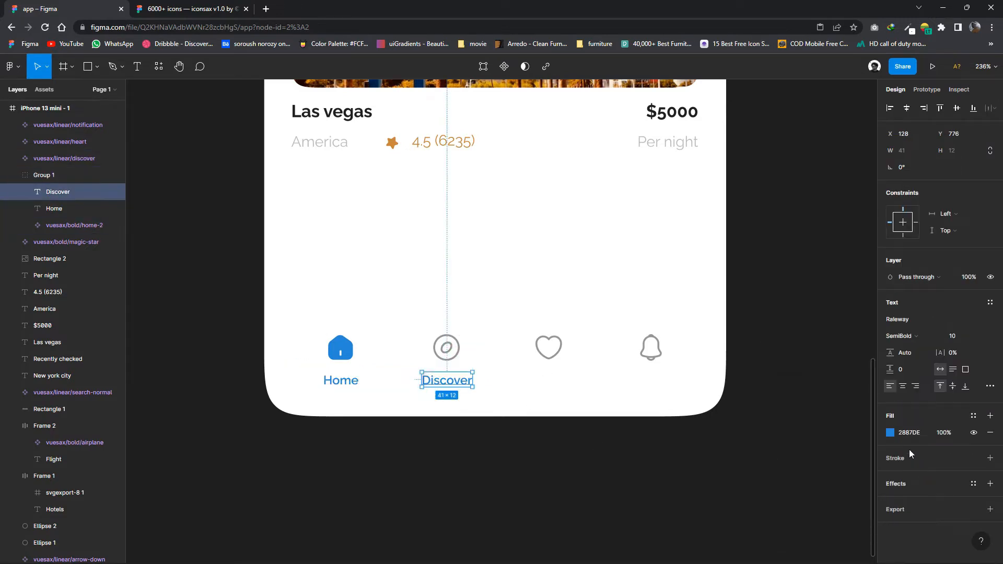
{"action": "left_click", "coordinate": [459, 381]}
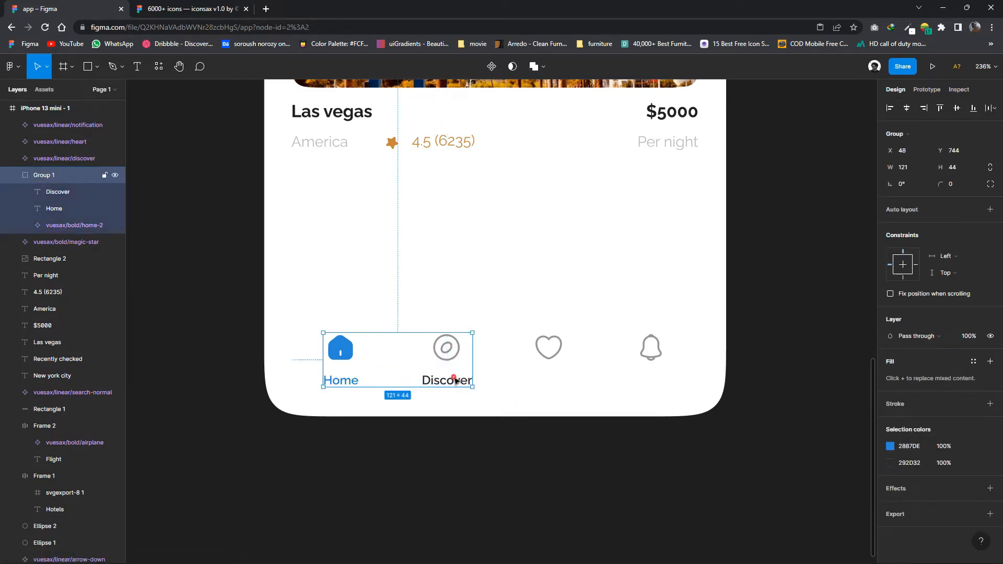
{"action": "left_click", "coordinate": [445, 356]}
{"action": "double_click", "coordinate": [452, 381]}
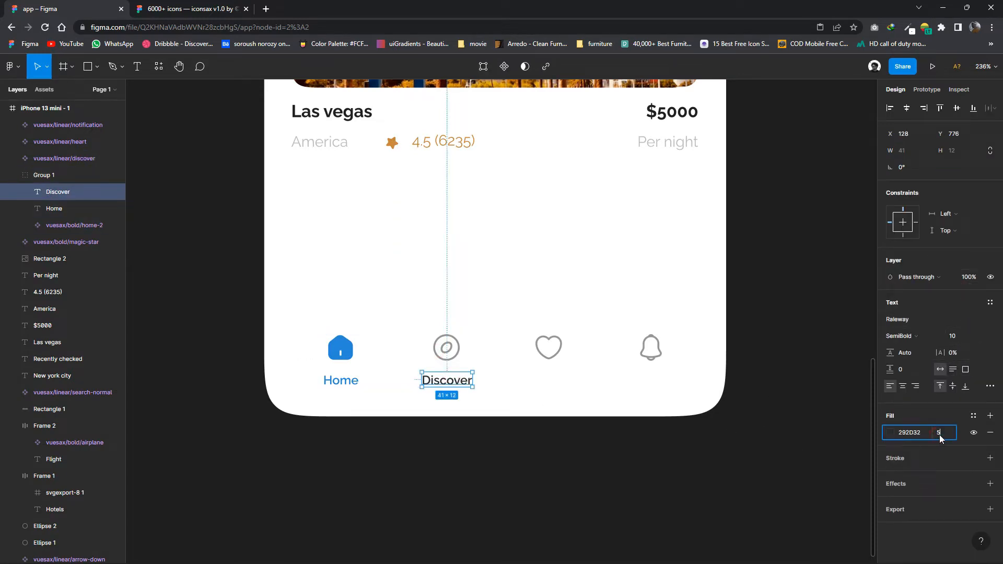
{"action": "left_click", "coordinate": [726, 464]}
Ungroup the home group and duplicate the "Discover" label beneath the heart icon with the text "Watchlist".
{"action": "left_click", "coordinate": [459, 387]}
{"action": "right_click", "coordinate": [449, 383]}
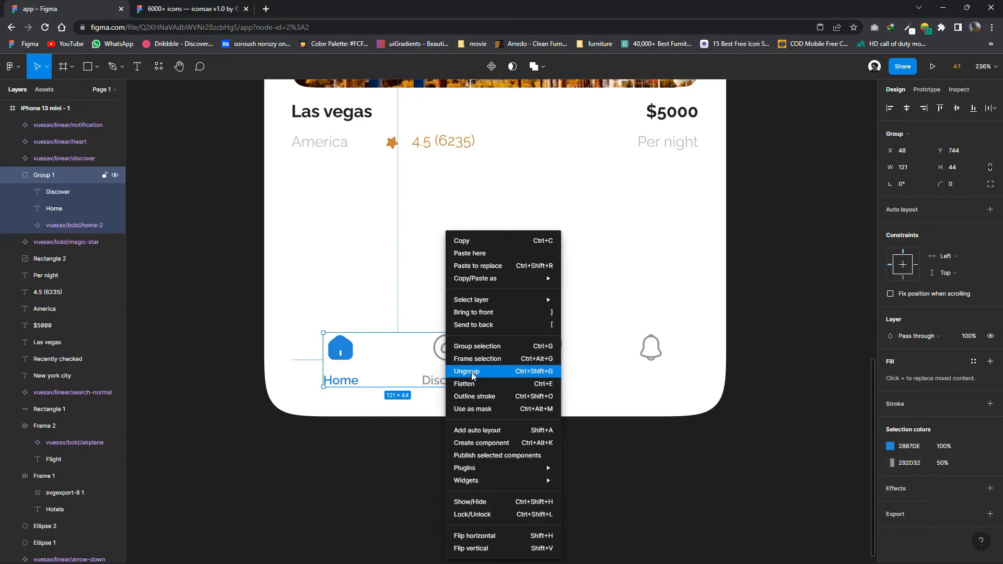
{"action": "left_click", "coordinate": [472, 373]}
{"action": "left_click", "coordinate": [441, 384]}
{"action": "left_click_drag", "start_coordinate": [441, 384], "coordinate": [544, 383]}
{"action": "double_click", "coordinate": [543, 380]}
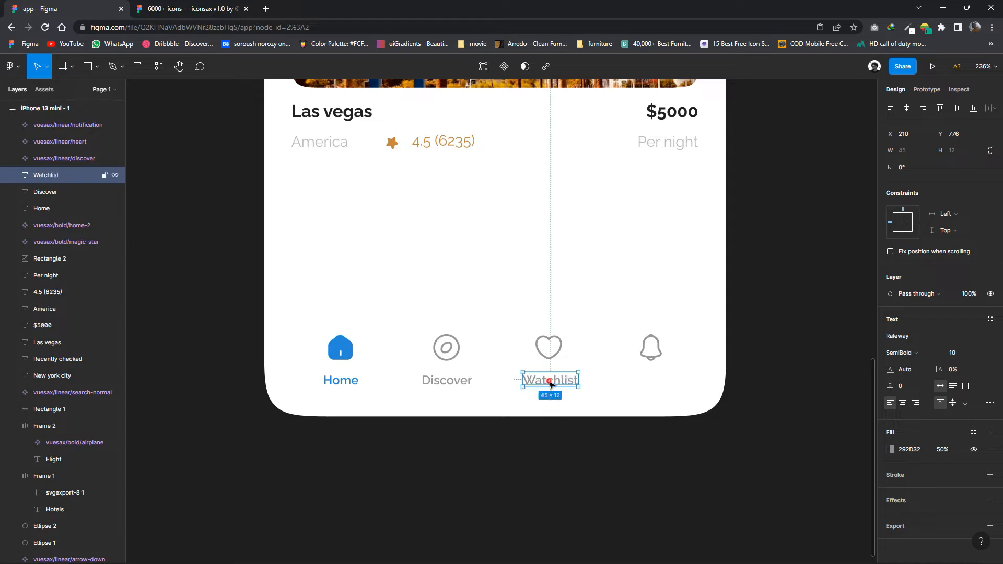
Duplicate the "Watchlist" label beneath the bell icon, centre-align its text and change it to "Notification".
{"action": "left_click_drag", "start_coordinate": [550, 384], "coordinate": [651, 383]}
{"action": "double_click", "coordinate": [650, 380]}
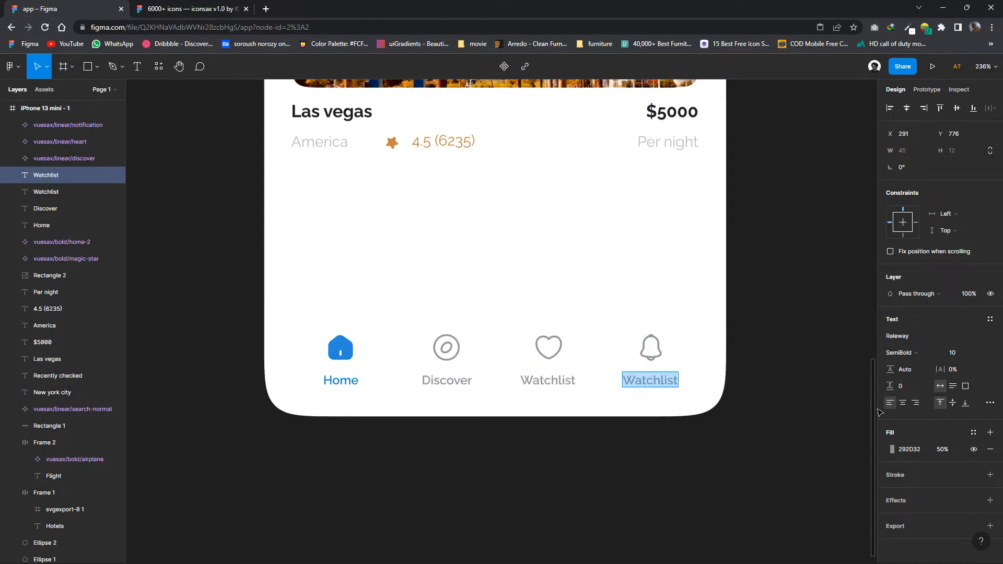
{"action": "left_click", "coordinate": [903, 403]}
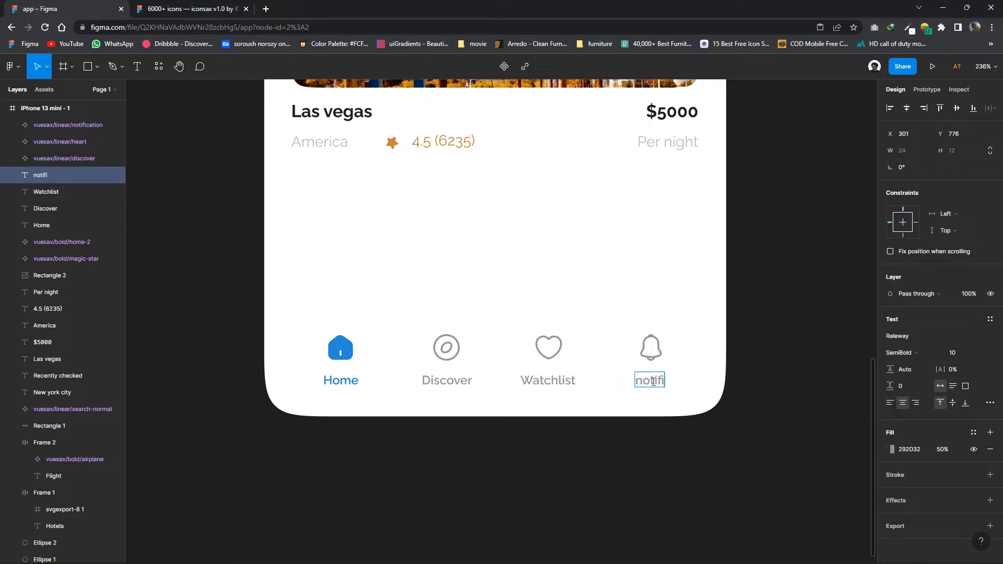
{"action": "left_click_drag", "start_coordinate": [655, 384], "coordinate": [654, 384]}
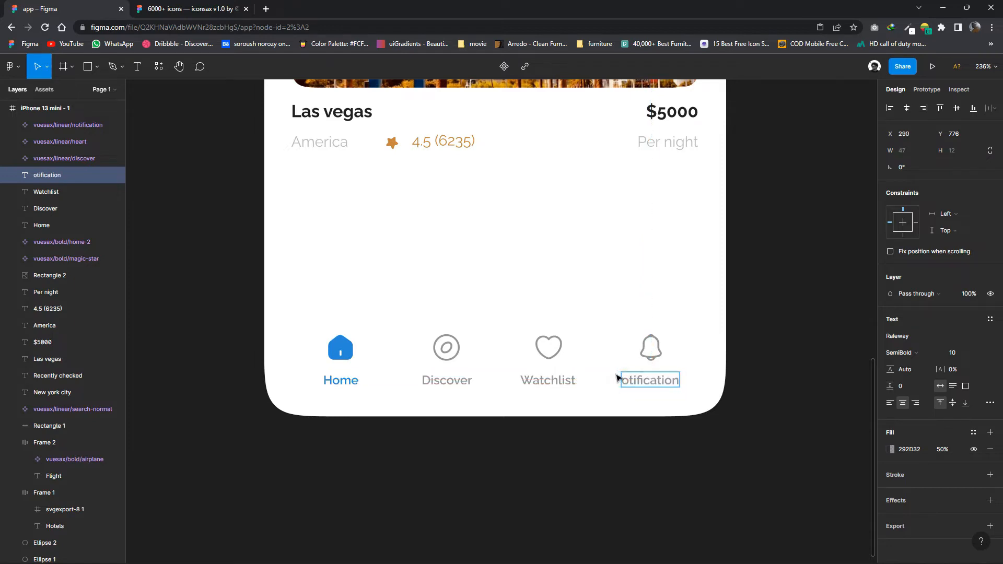
{"action": "left_click", "coordinate": [501, 411]}
{"action": "left_click_drag", "start_coordinate": [653, 384], "coordinate": [653, 386]}
{"action": "left_click", "coordinate": [567, 405]}
Group each of the home, discover, heart and bell icons with its own label.
{"action": "left_click_drag", "start_coordinate": [375, 393], "coordinate": [335, 349]}
{"action": "right_click", "coordinate": [338, 351]}
{"action": "left_click", "coordinate": [359, 347]}
{"action": "left_click_drag", "start_coordinate": [477, 393], "coordinate": [439, 348]}
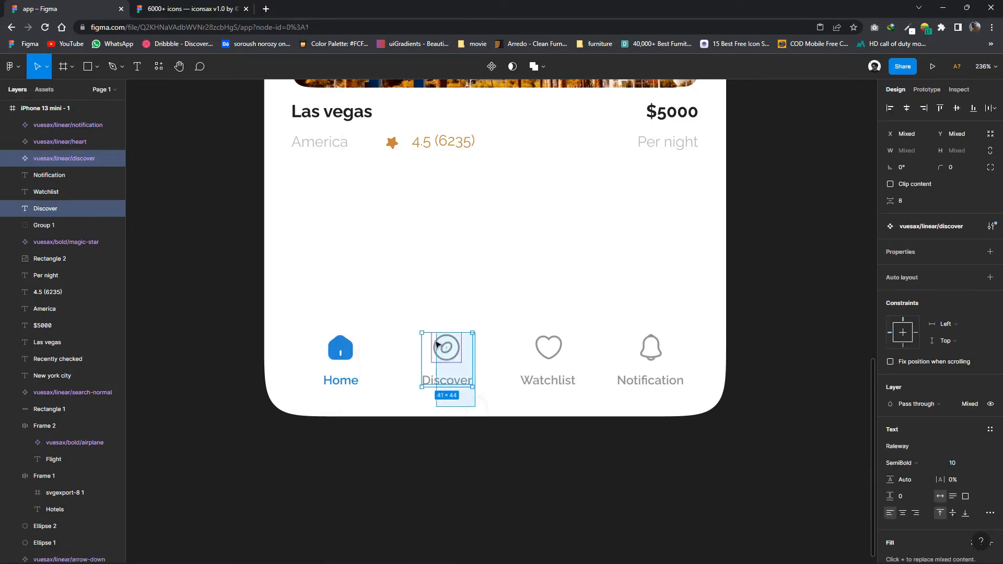
{"action": "right_click", "coordinate": [439, 348]}
{"action": "left_click", "coordinate": [460, 347]}
{"action": "left_click_drag", "start_coordinate": [588, 394], "coordinate": [537, 348]}
{"action": "right_click", "coordinate": [538, 348]}
{"action": "left_click", "coordinate": [557, 347]}
{"action": "left_click_drag", "start_coordinate": [697, 407], "coordinate": [643, 350]}
{"action": "right_click", "coordinate": [643, 350]}
{"action": "left_click", "coordinate": [662, 348]}
Group the four icon-and-label groups together and apply a horizontal auto layout to them.
{"action": "left_click", "coordinate": [705, 383]}
{"action": "left_click_drag", "start_coordinate": [710, 400], "coordinate": [345, 350]}
{"action": "right_click", "coordinate": [582, 364]}
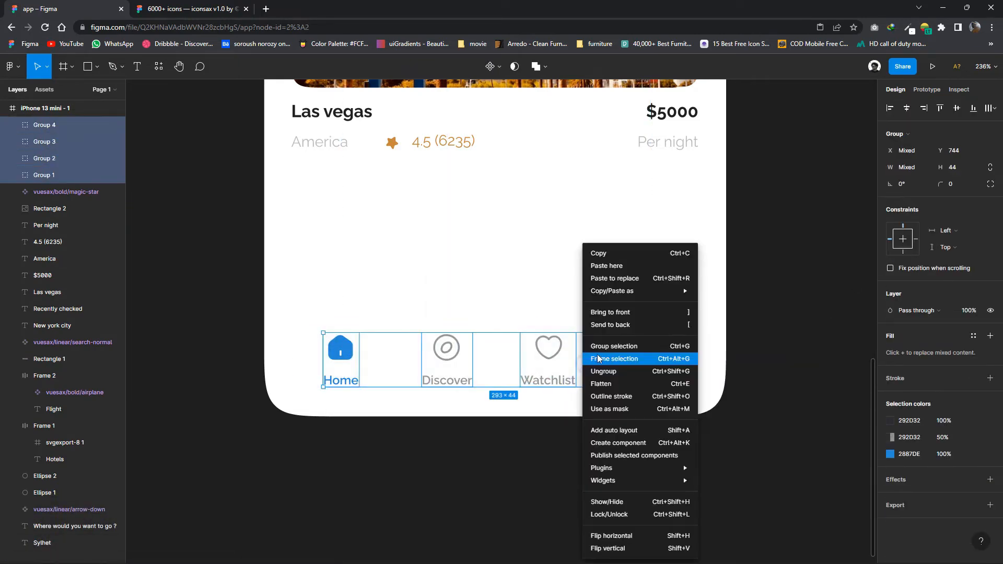
{"action": "left_click", "coordinate": [599, 347]}
{"action": "left_click", "coordinate": [989, 210]}
{"action": "left_click", "coordinate": [721, 276]}
{"action": "scroll", "coordinate": [635, 301], "scroll_direction": "down", "scroll_amount": 2}
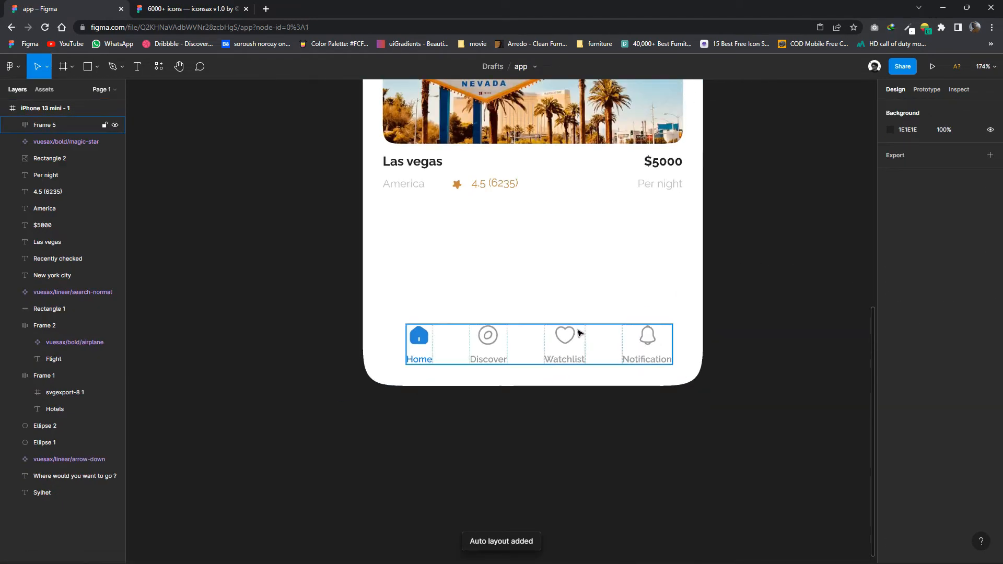
Centre the navigation bar horizontally in the phone frame at X 41, Y 744, and check its margins.
{"action": "left_click", "coordinate": [578, 336]}
{"action": "left_click_drag", "start_coordinate": [571, 338], "coordinate": [566, 337]}
{"action": "key", "text": "alt"}
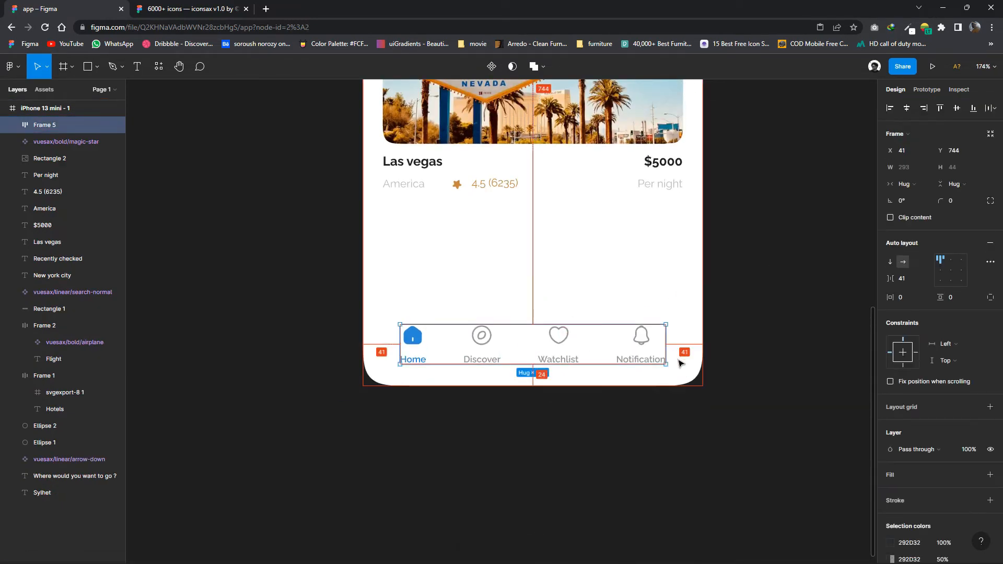
{"action": "left_click", "coordinate": [631, 294]}
{"action": "scroll", "coordinate": [529, 291], "scroll_direction": "down", "scroll_amount": 2}
{"action": "left_click", "coordinate": [528, 389]}
{"action": "key", "text": "alt"}
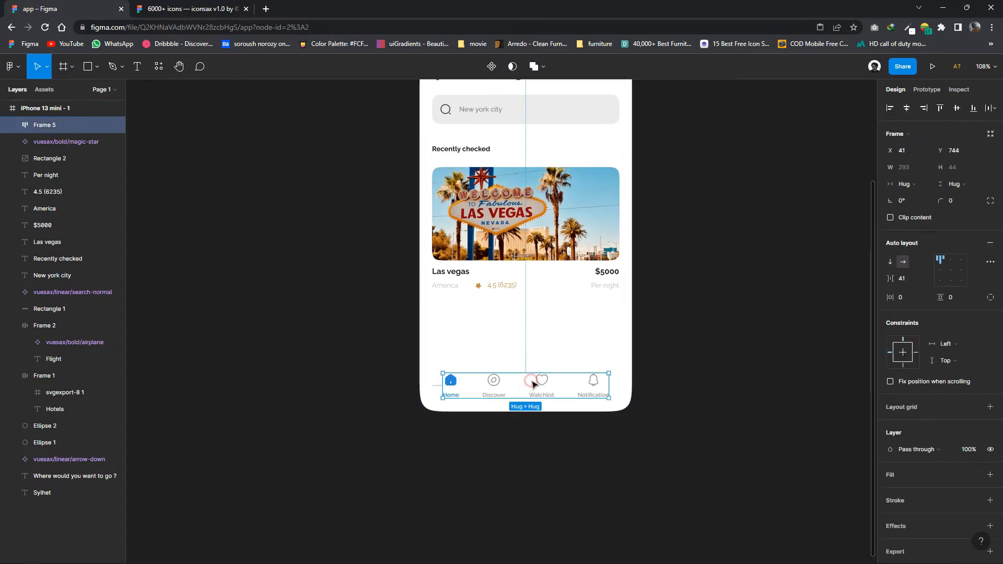
{"action": "left_click", "coordinate": [561, 338]}
{"action": "scroll", "coordinate": [578, 329], "scroll_direction": "down", "scroll_amount": 2}
{"action": "scroll", "coordinate": [566, 369], "scroll_direction": "up", "scroll_amount": 4}
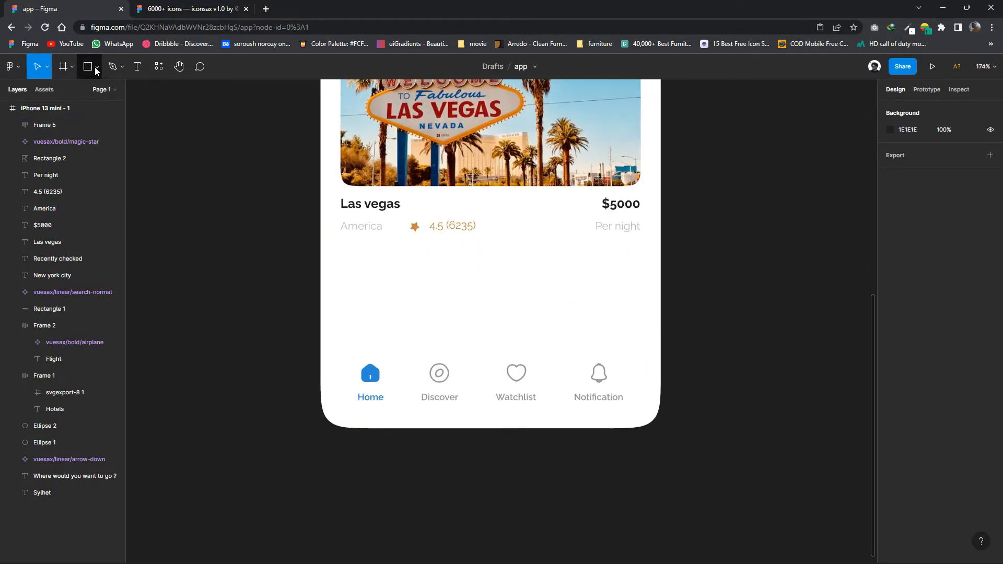
Draw a 375 × 98 rectangle across the bottom of the phone frame at X 0, Y 714.
{"action": "left_click", "coordinate": [95, 67]}
{"action": "left_click", "coordinate": [68, 84]}
{"action": "left_click_drag", "start_coordinate": [320, 340], "coordinate": [663, 434]}
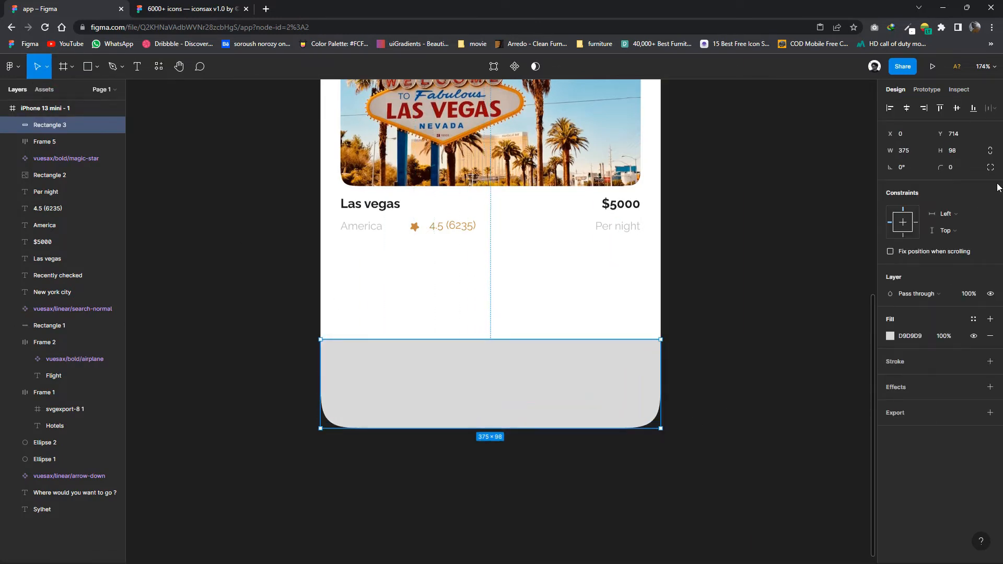
Round the rectangle's two bottom corners with a radius of 30 and set corner smoothing to 100%.
{"action": "left_click", "coordinate": [991, 168]}
{"action": "scroll", "coordinate": [617, 405], "scroll_direction": "up", "scroll_amount": 3}
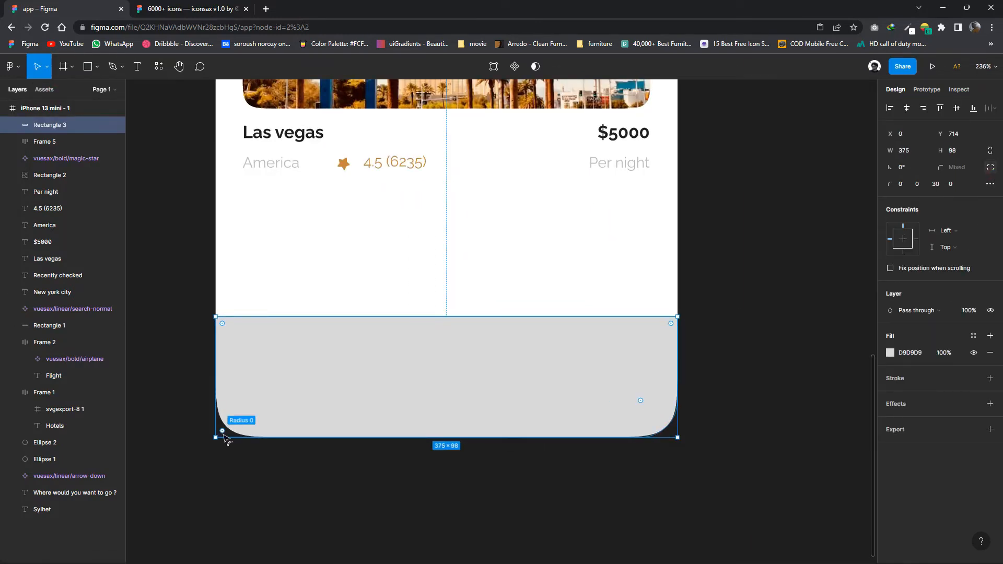
{"action": "left_click", "coordinate": [991, 184]}
{"action": "left_click_drag", "start_coordinate": [821, 210], "coordinate": [880, 199]}
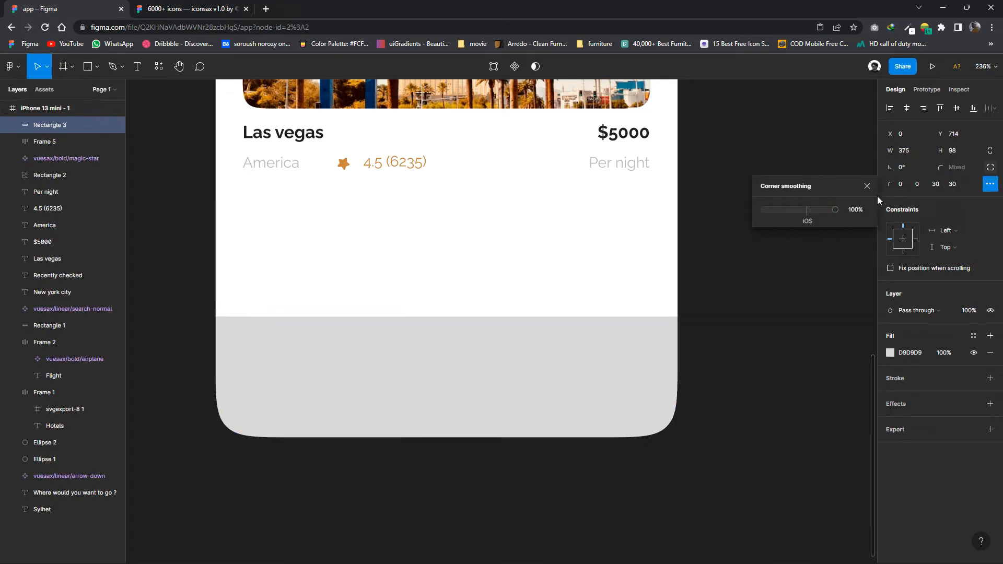
{"action": "left_click", "coordinate": [868, 186]}
{"action": "left_click", "coordinate": [770, 241]}
Shorten the rectangle to a height of 91 from its top edge and send it to the back.
{"action": "left_click", "coordinate": [554, 374]}
{"action": "left_click_drag", "start_coordinate": [539, 317], "coordinate": [539, 325]}
{"action": "right_click", "coordinate": [540, 354]}
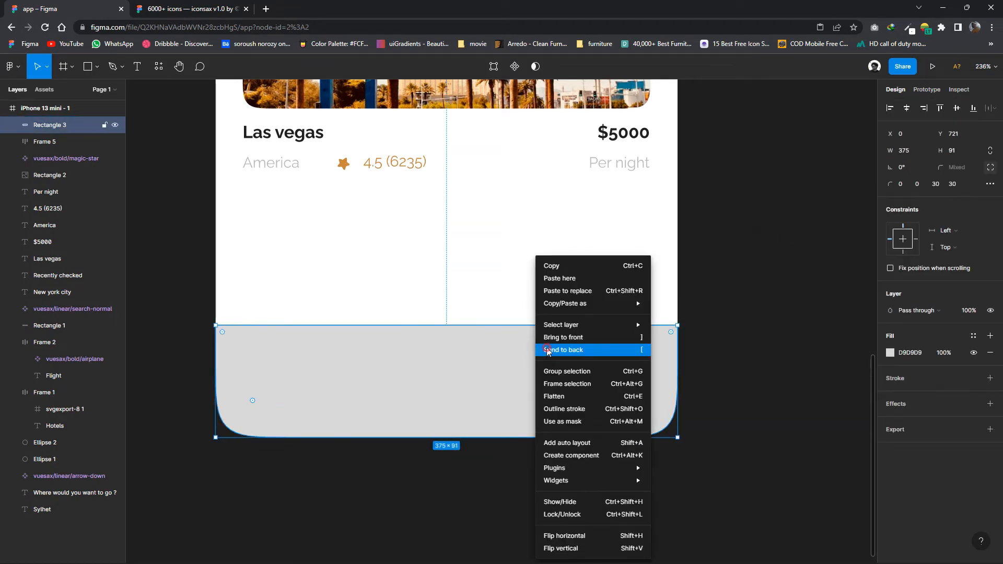
{"action": "left_click", "coordinate": [544, 347]}
Change the navigation background rectangle's fill to a lighter grey.
{"action": "left_click", "coordinate": [891, 353]}
{"action": "left_click_drag", "start_coordinate": [753, 319], "coordinate": [750, 308]}
{"action": "left_click", "coordinate": [739, 268]}
{"action": "scroll", "coordinate": [740, 267], "scroll_direction": "down", "scroll_amount": 1}
{"action": "scroll", "coordinate": [701, 401], "scroll_direction": "down", "scroll_amount": 3}
{"action": "scroll", "coordinate": [672, 412], "scroll_direction": "up", "scroll_amount": 3}
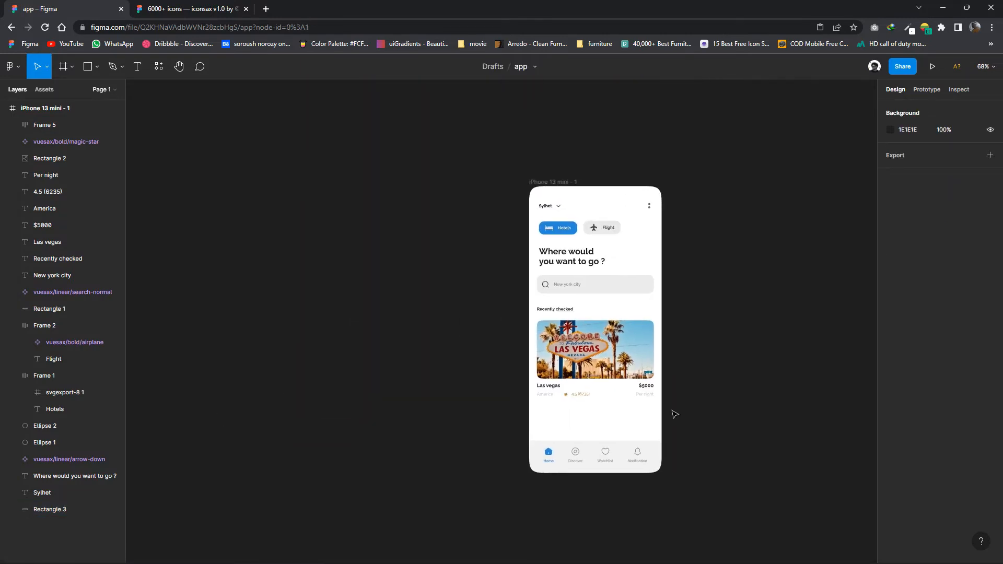
Duplicate the Las Vegas card with its texts below the original and group the copy at Y 608.
{"action": "left_click_drag", "start_coordinate": [680, 397], "coordinate": [377, 238]}
{"action": "left_click_drag", "start_coordinate": [470, 289], "coordinate": [472, 441]}
{"action": "right_click", "coordinate": [503, 441]}
{"action": "left_click", "coordinate": [533, 359]}
Send the duplicated card group to the back, behind the navigation bar, and place it at Y 621.
{"action": "right_click", "coordinate": [511, 360]}
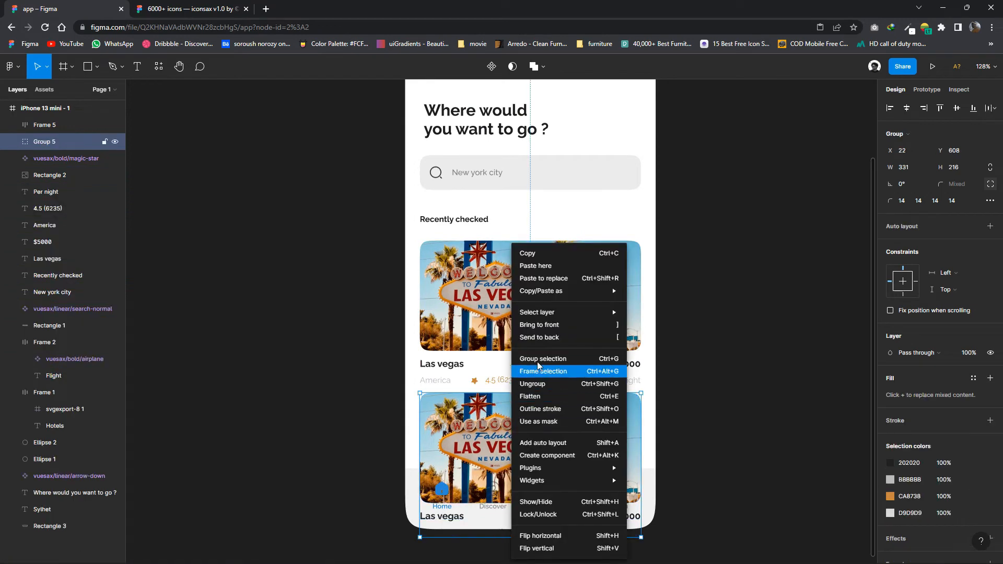
{"action": "left_click", "coordinate": [530, 337]}
{"action": "double_click", "coordinate": [538, 433]}
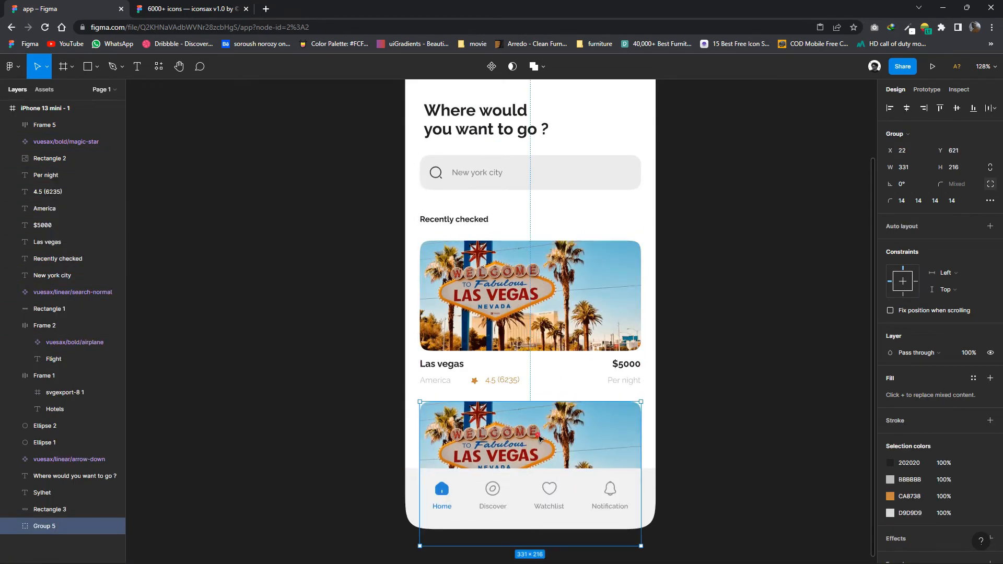
Search Unsplash for "las vegas" photos for the second card's image rectangle.
{"action": "right_click", "coordinate": [537, 433]}
{"action": "mouse_move", "coordinate": [575, 468]}
{"action": "left_click", "coordinate": [674, 300]}
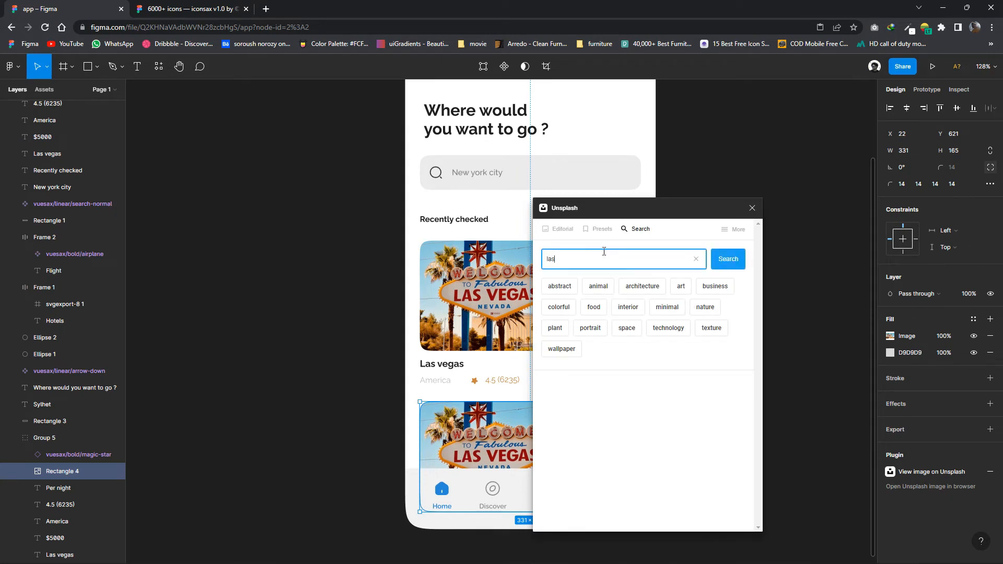
{"action": "type", "text": "las vegas"}
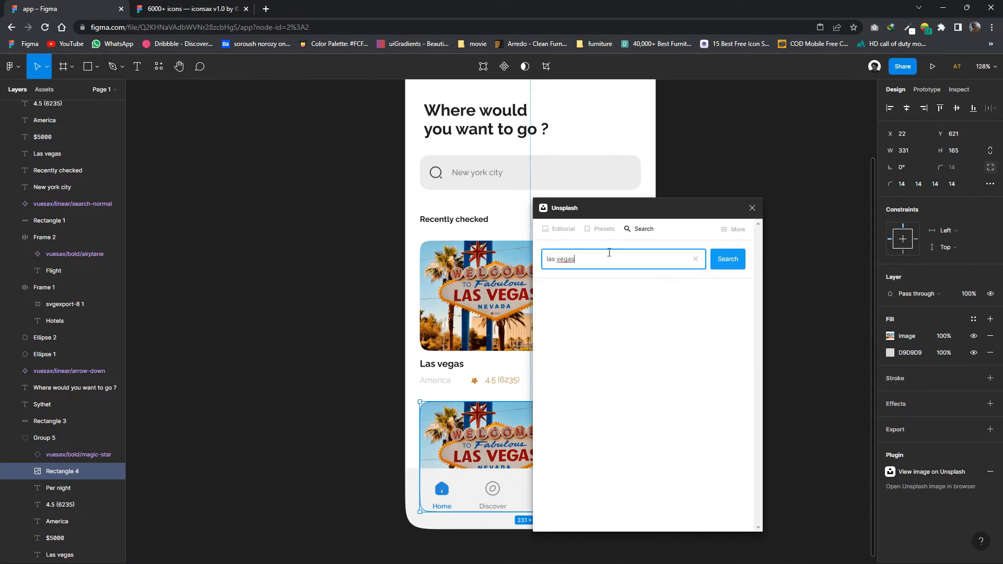
{"action": "key", "text": "Return"}
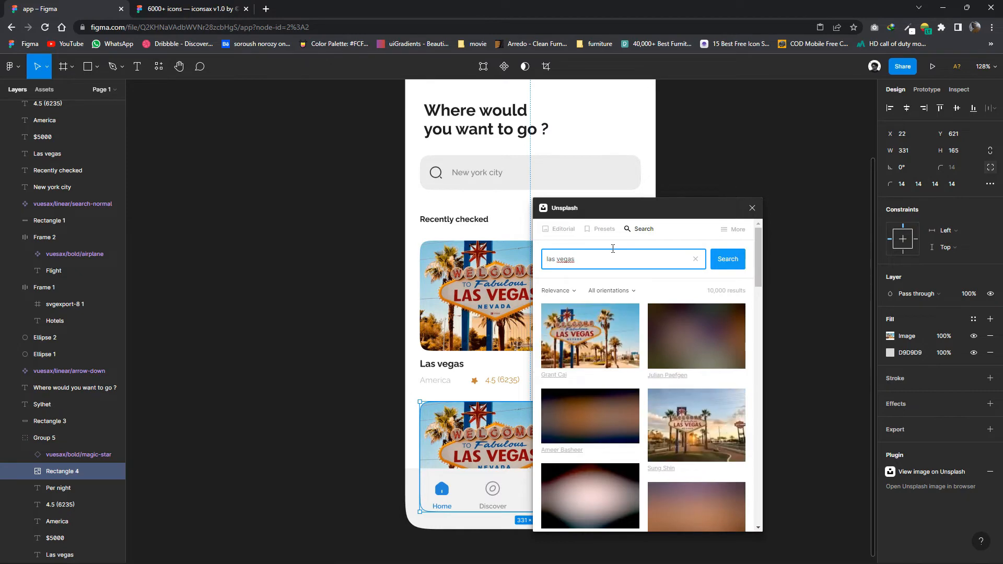
Replace the second card's image with the photo of a Las Vegas hotel under dark clouds and close the plugin.
{"action": "scroll", "coordinate": [715, 366], "scroll_direction": "down", "scroll_amount": 10}
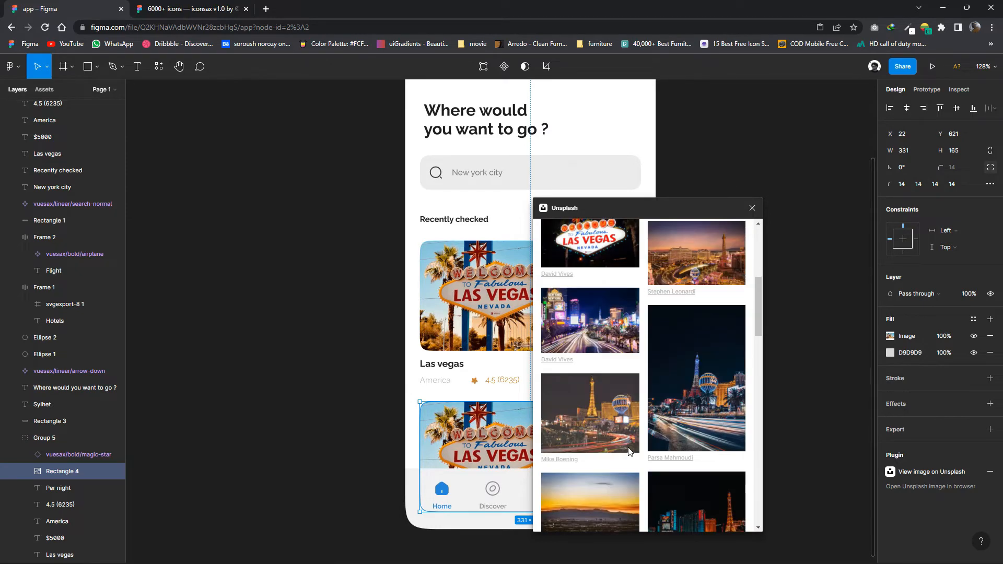
{"action": "scroll", "coordinate": [725, 320], "scroll_direction": "up", "scroll_amount": 2}
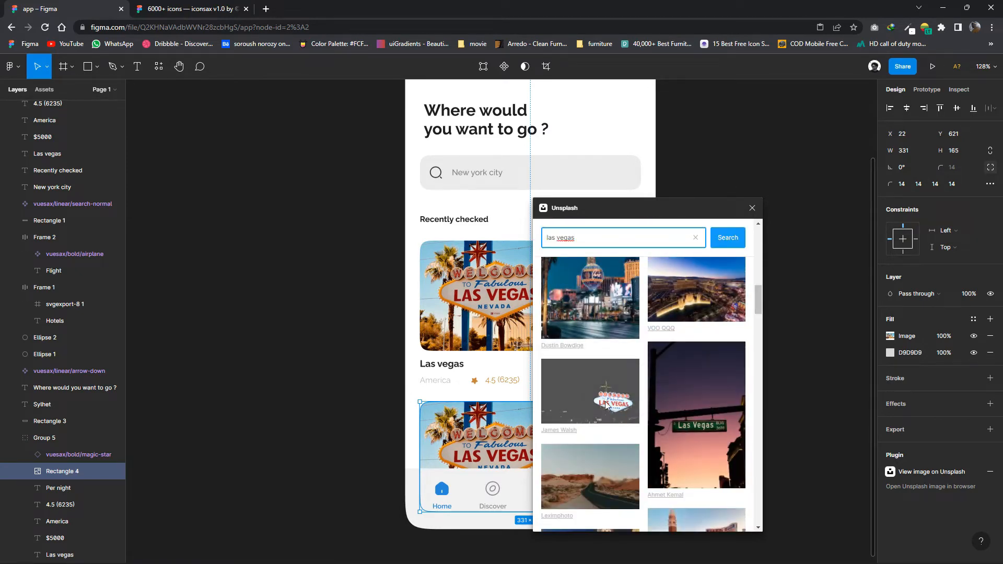
{"action": "scroll", "coordinate": [608, 408], "scroll_direction": "down", "scroll_amount": 3}
{"action": "scroll", "coordinate": [609, 404], "scroll_direction": "down", "scroll_amount": 8}
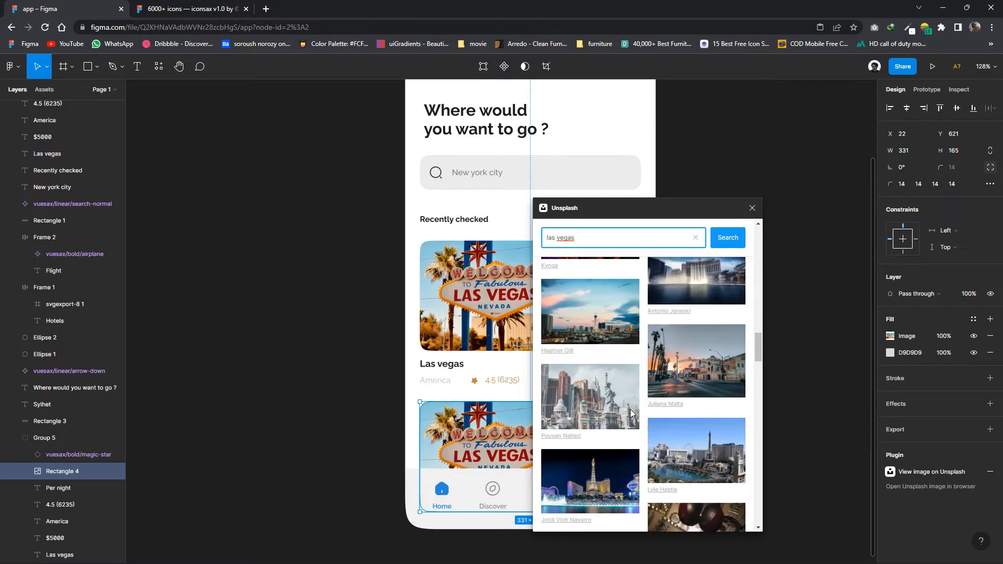
{"action": "scroll", "coordinate": [604, 345], "scroll_direction": "down", "scroll_amount": 6}
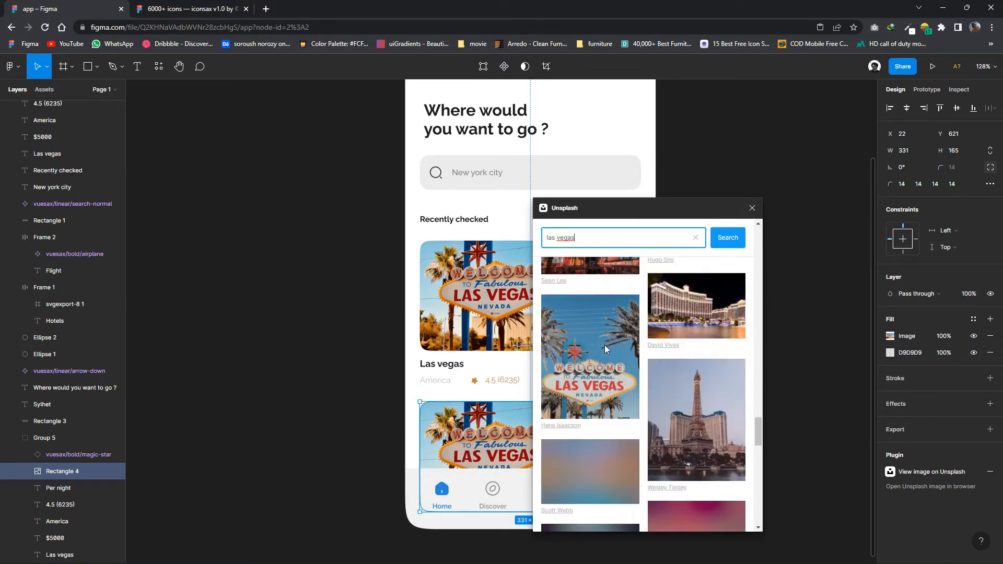
{"action": "scroll", "coordinate": [605, 360], "scroll_direction": "down", "scroll_amount": 2}
{"action": "left_click", "coordinate": [612, 382]}
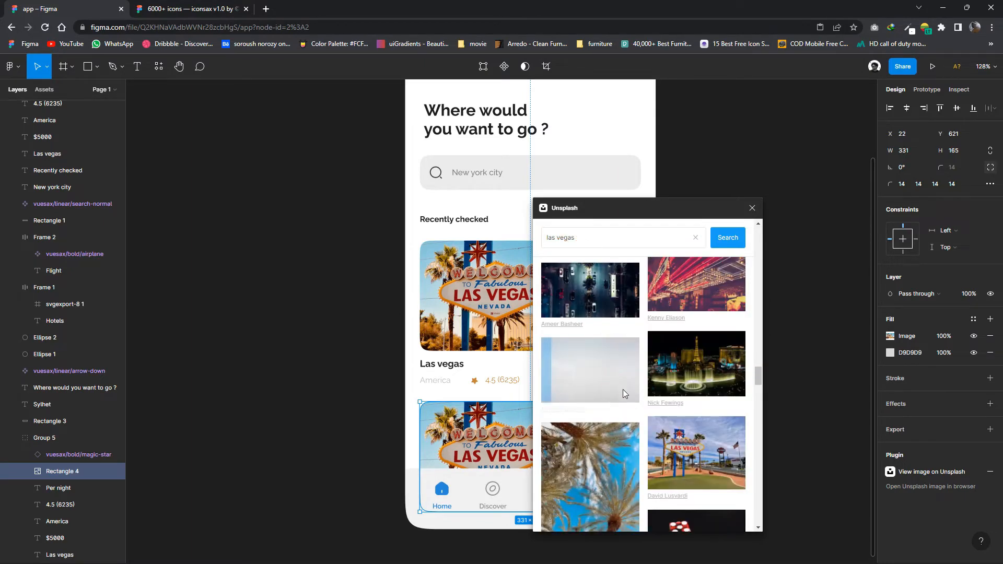
{"action": "left_click", "coordinate": [752, 208]}
{"action": "left_click", "coordinate": [744, 224]}
Change the Hotels button's fill to the deeper blue 1F6EE5.
{"action": "scroll", "coordinate": [730, 248], "scroll_direction": "down", "scroll_amount": 4}
{"action": "left_click_drag", "start_coordinate": [721, 263], "coordinate": [529, 336]}
{"action": "scroll", "coordinate": [564, 340], "scroll_direction": "up", "scroll_amount": 3}
{"action": "scroll", "coordinate": [553, 331], "scroll_direction": "down", "scroll_amount": 1}
{"action": "scroll", "coordinate": [529, 336], "scroll_direction": "down", "scroll_amount": 1}
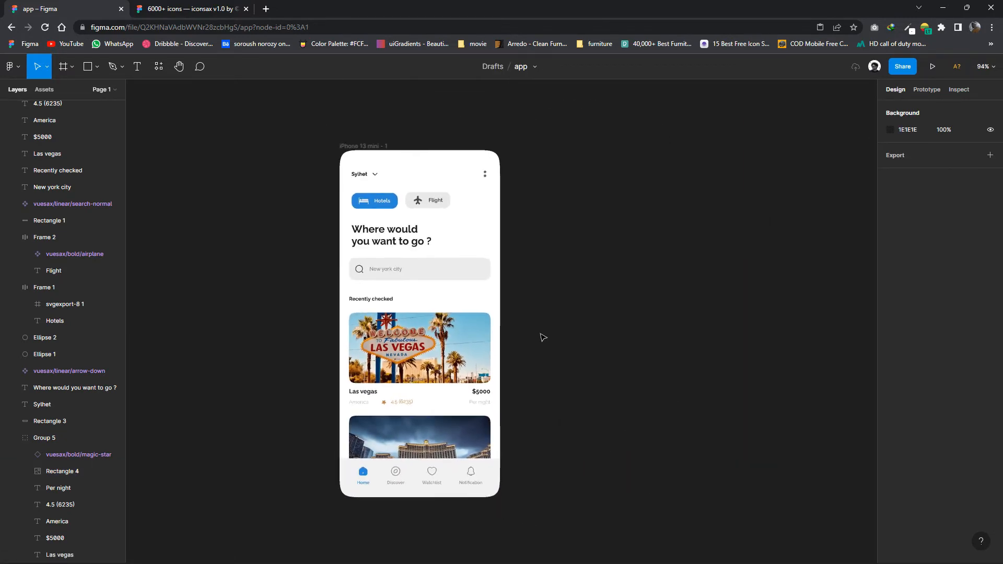
{"action": "scroll", "coordinate": [420, 299], "scroll_direction": "up", "scroll_amount": 1}
{"action": "left_click", "coordinate": [393, 186]}
{"action": "left_click", "coordinate": [890, 492]}
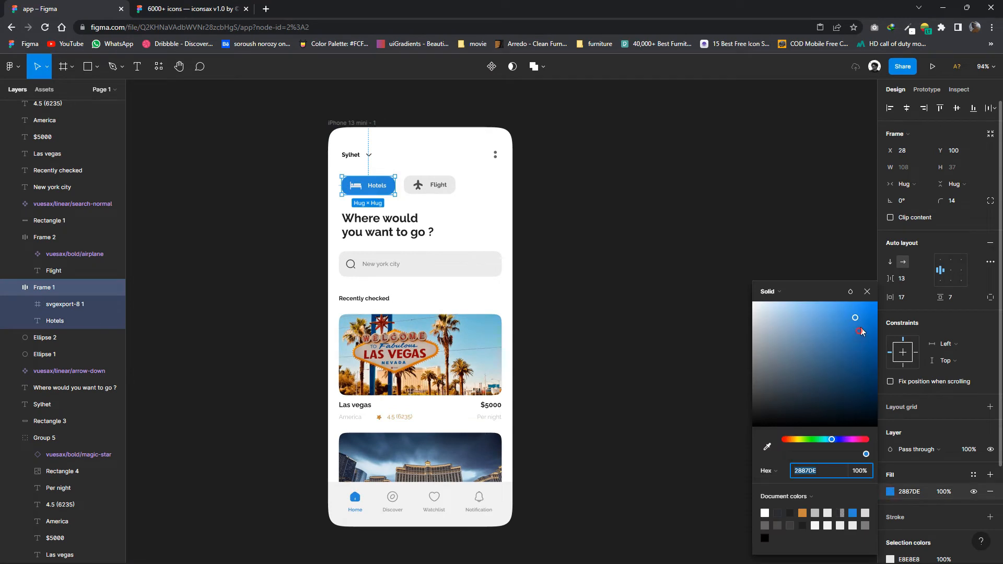
{"action": "left_click", "coordinate": [871, 320]}
{"action": "left_click", "coordinate": [835, 440]}
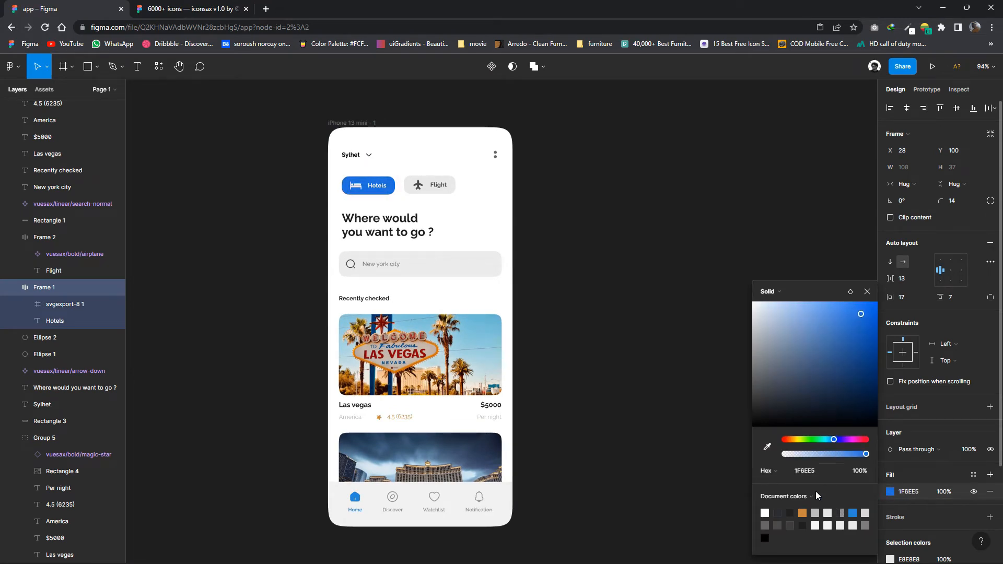
Copy the Hotels button's new blue and apply it to the Home icon and label in the bottom navigation.
{"action": "right_click", "coordinate": [802, 475]}
{"action": "left_click", "coordinate": [832, 322]}
{"action": "left_click", "coordinate": [868, 291]}
{"action": "double_click", "coordinate": [357, 500]}
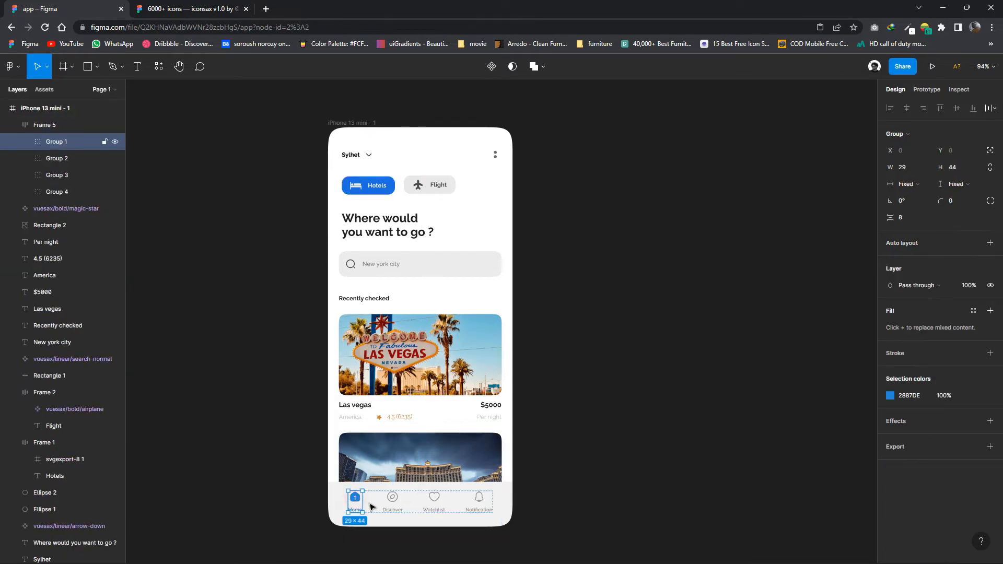
{"action": "left_click", "coordinate": [692, 354]}
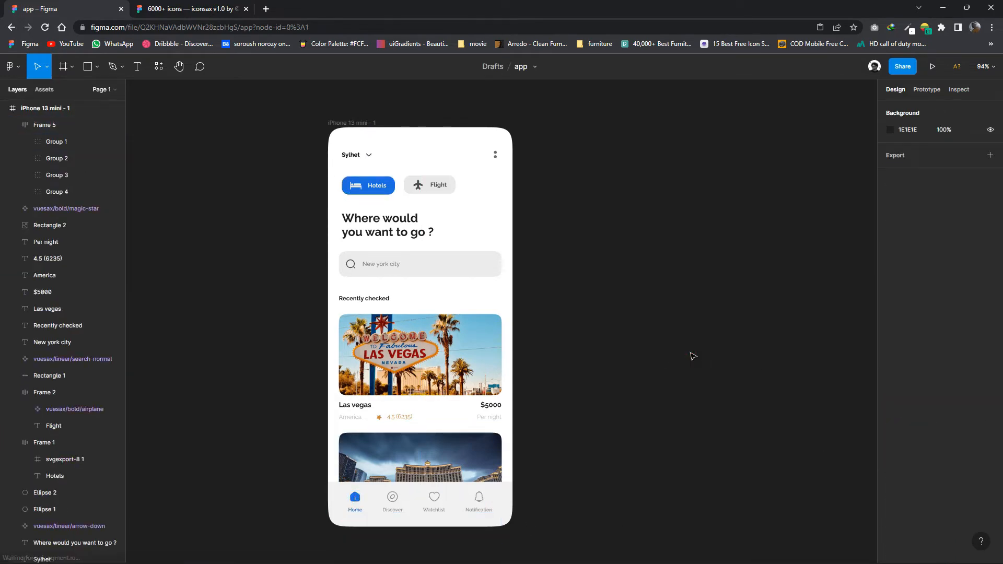
Duplicate the whole iPhone 13 mini home screen frame beside the original.
{"action": "scroll", "coordinate": [691, 355], "scroll_direction": "down", "scroll_amount": 1}
{"action": "left_click_drag", "start_coordinate": [624, 349], "coordinate": [562, 349]}
{"action": "scroll", "coordinate": [561, 348], "scroll_direction": "up", "scroll_amount": 1}
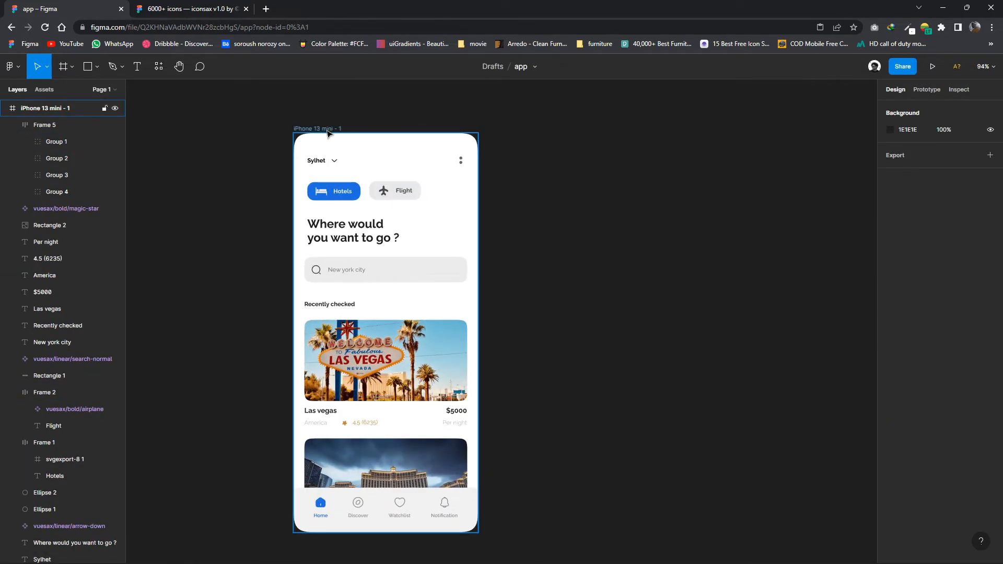
{"action": "left_click", "coordinate": [327, 133]}
{"action": "key", "text": "ctrl+d"}
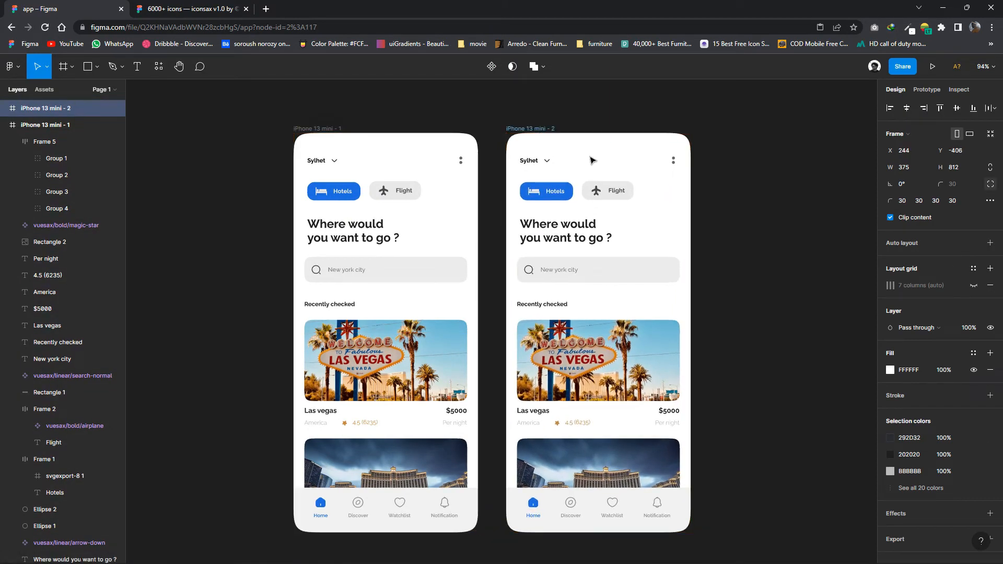
{"action": "left_click", "coordinate": [773, 224]}
Fill the duplicated screen's Flight button with the blue sampled from its Hotels button.
{"action": "scroll", "coordinate": [713, 246], "scroll_direction": "up", "scroll_amount": 5}
{"action": "left_click", "coordinate": [509, 205]}
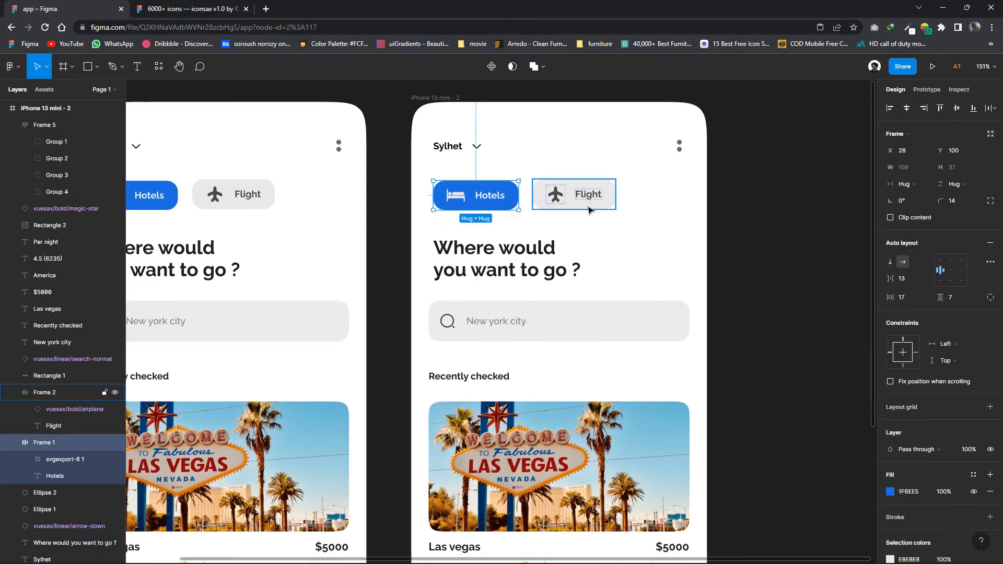
{"action": "left_click", "coordinate": [580, 209]}
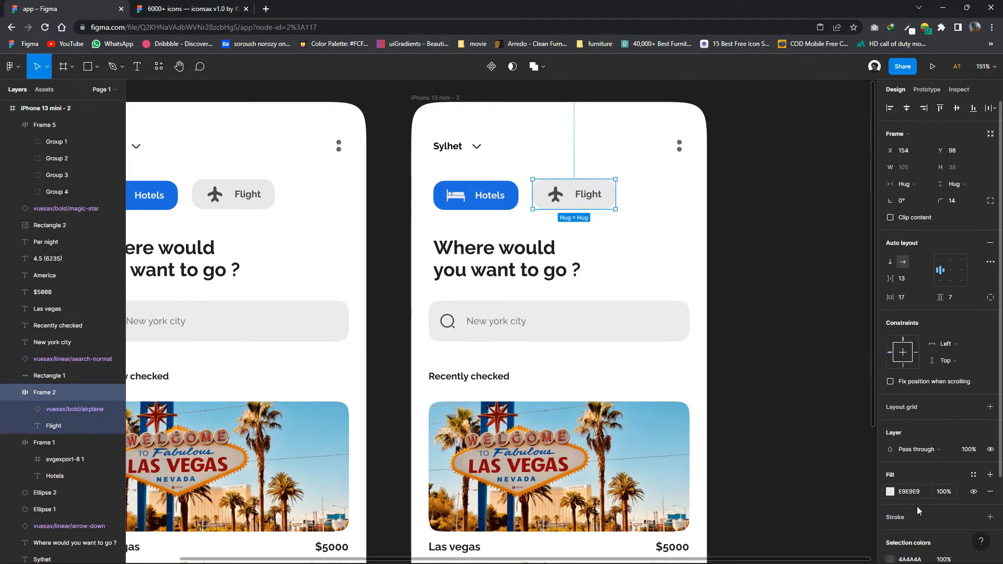
{"action": "scroll", "coordinate": [903, 392], "scroll_direction": "down", "scroll_amount": 2}
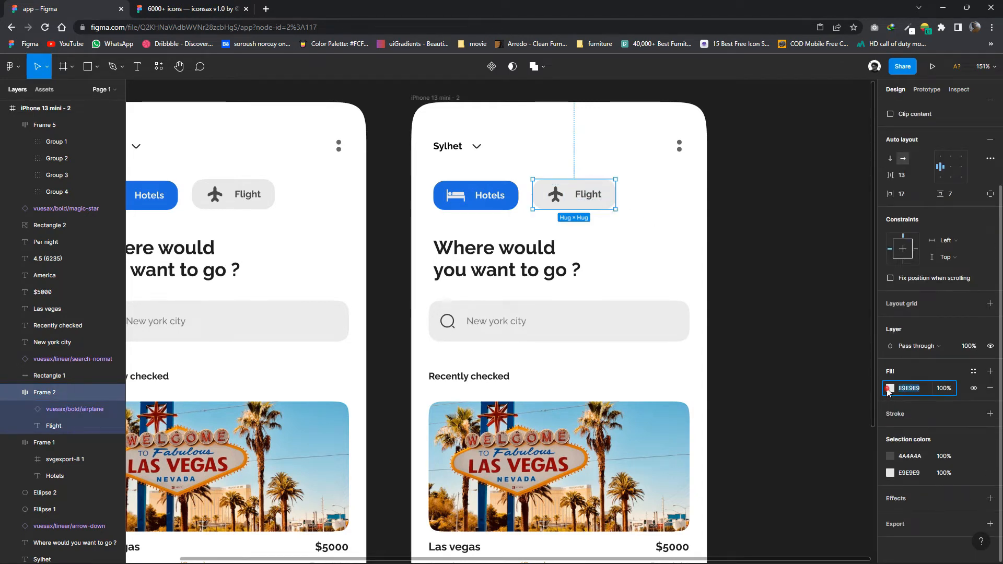
{"action": "left_click", "coordinate": [889, 390]}
{"action": "left_click", "coordinate": [766, 444]}
{"action": "left_click", "coordinate": [514, 204]}
Change the airplane icon and the Flight label on the duplicated screen to white FFFFFF.
{"action": "left_click", "coordinate": [578, 213]}
{"action": "double_click", "coordinate": [557, 195]}
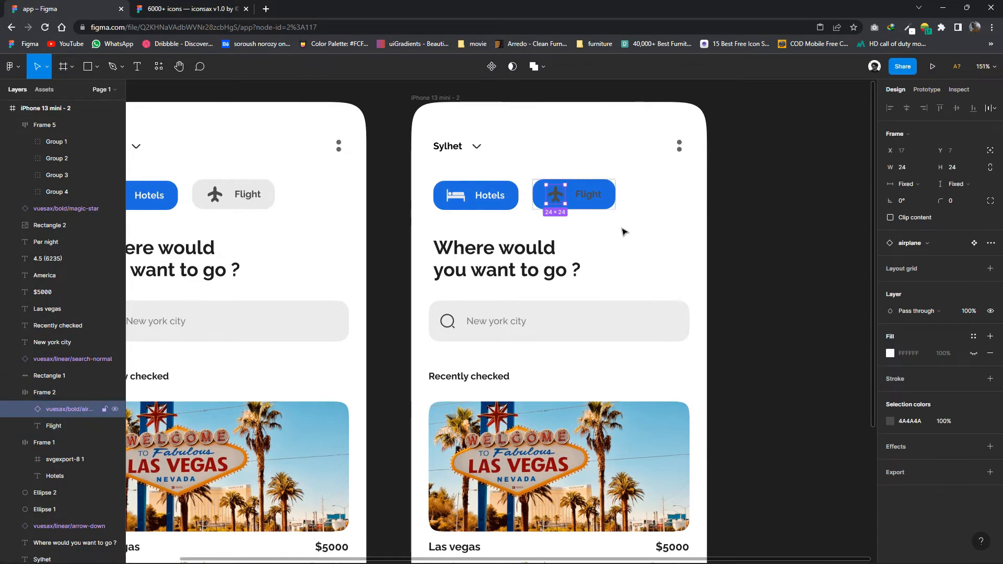
{"action": "left_click", "coordinate": [890, 421]}
{"action": "left_click", "coordinate": [780, 354]}
{"action": "key", "text": "Escape"}
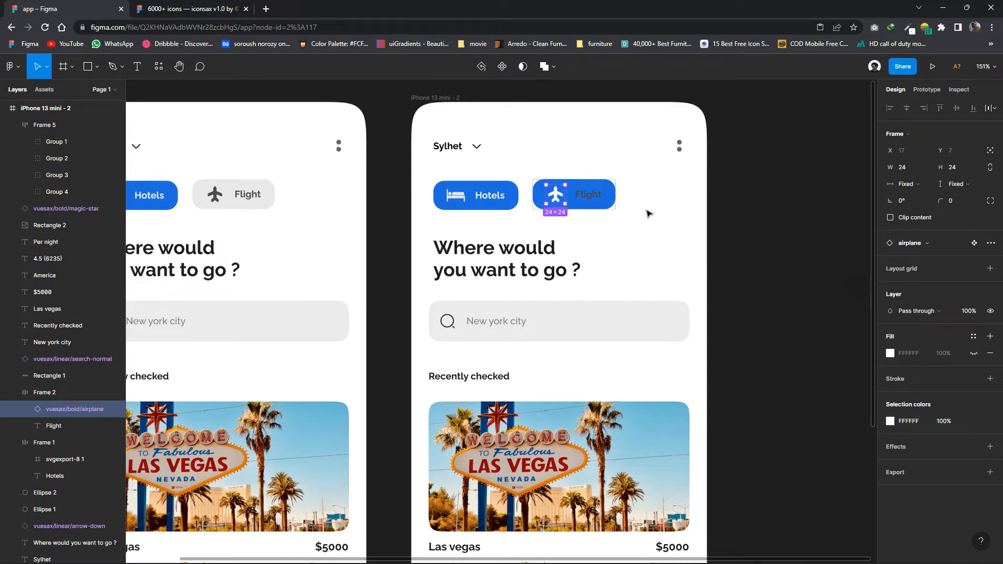
{"action": "left_click", "coordinate": [588, 195]}
{"action": "left_click", "coordinate": [890, 382]}
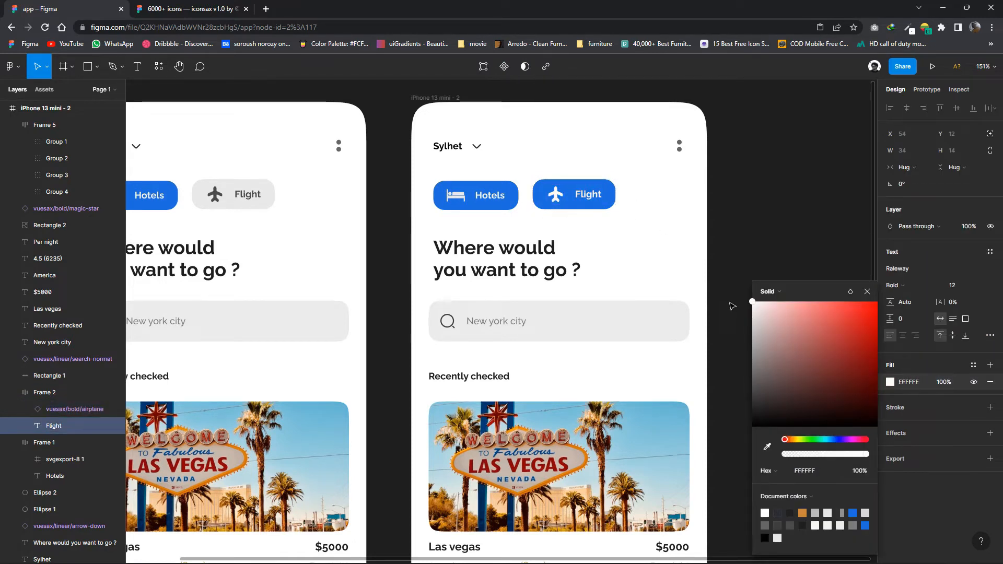
{"action": "left_click", "coordinate": [763, 251]}
Fill the duplicated screen's Hotels button with the grey E9E9E9 sampled from the original Flight button.
{"action": "left_click", "coordinate": [513, 204]}
{"action": "left_click", "coordinate": [892, 492]}
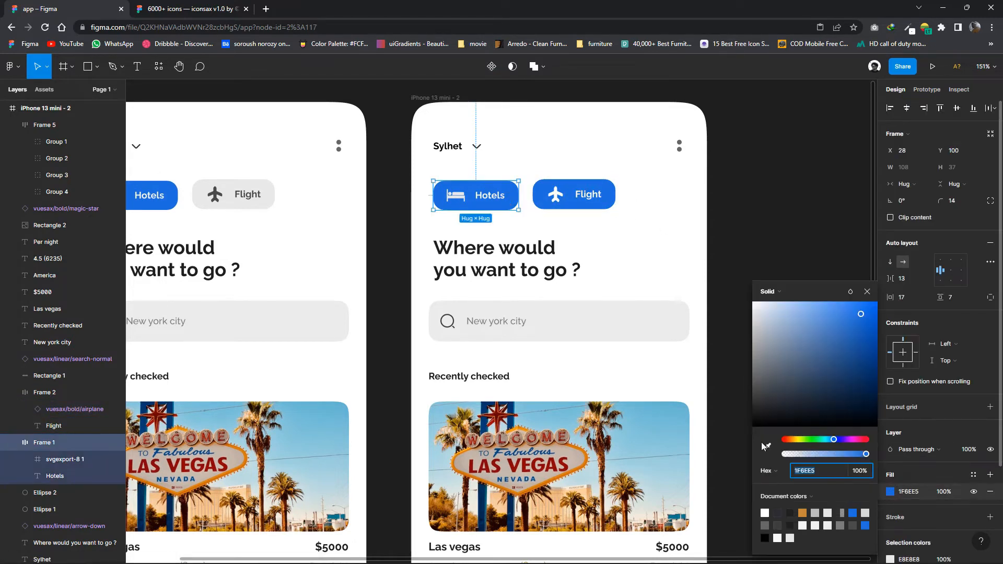
{"action": "left_click", "coordinate": [762, 442]}
{"action": "left_click", "coordinate": [268, 203]}
{"action": "left_click", "coordinate": [392, 232]}
Set the bed icon and the Hotels label on the duplicated screen to dark grey 434040.
{"action": "double_click", "coordinate": [457, 198]}
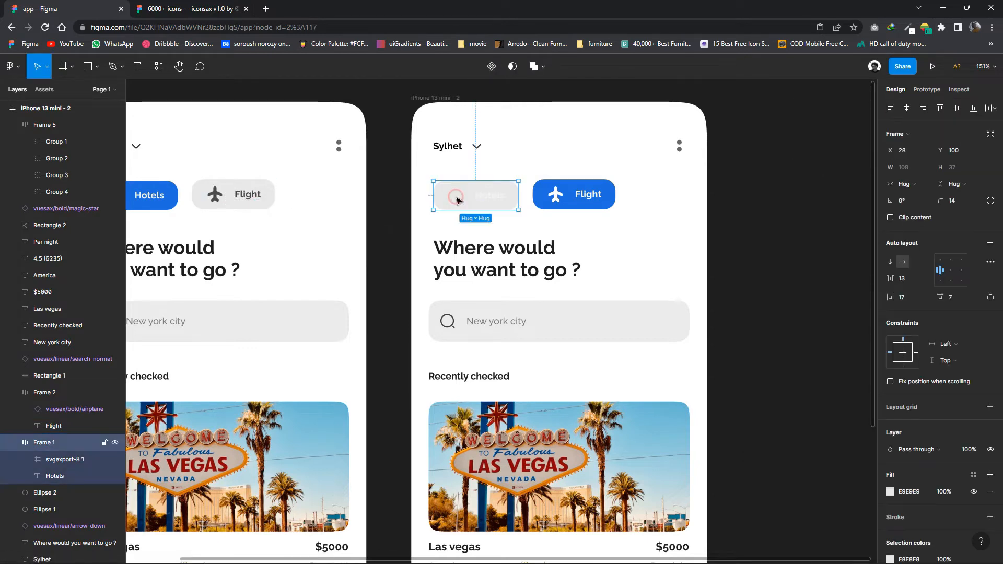
{"action": "left_click", "coordinate": [891, 421]}
{"action": "left_click_drag", "start_coordinate": [762, 388], "coordinate": [758, 397]}
{"action": "right_click", "coordinate": [799, 473]}
{"action": "left_click", "coordinate": [826, 317]}
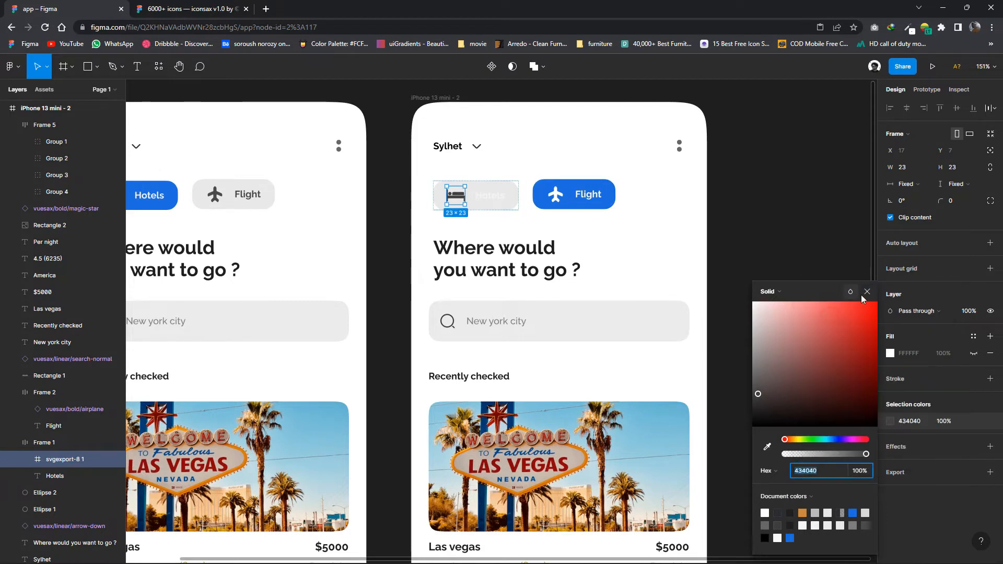
{"action": "left_click", "coordinate": [867, 292]}
{"action": "left_click", "coordinate": [494, 196]}
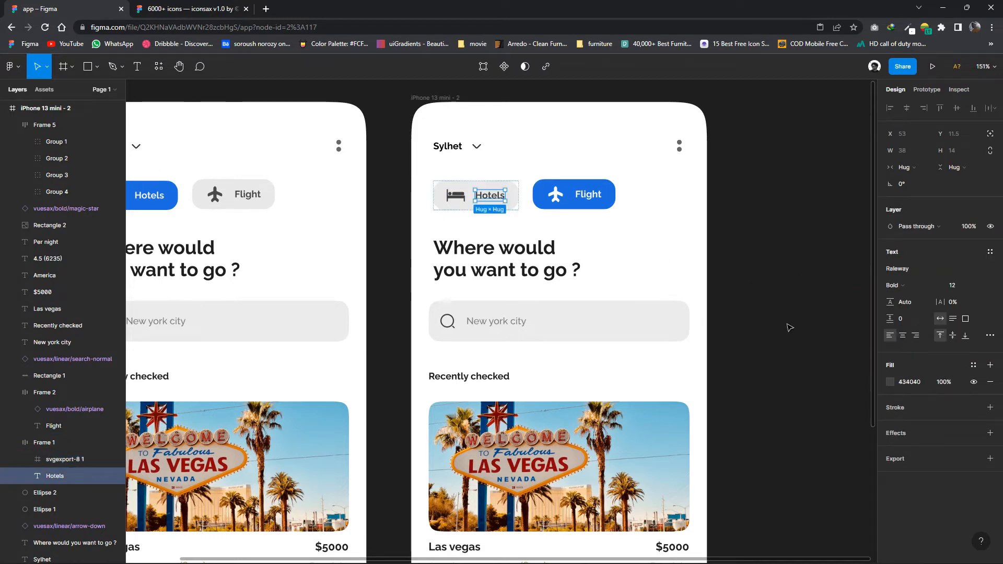
{"action": "left_click", "coordinate": [790, 328]}
Delete the "Recently checked" heading and both destination cards with their texts from the duplicated screen.
{"action": "scroll", "coordinate": [790, 328], "scroll_direction": "down", "scroll_amount": 4}
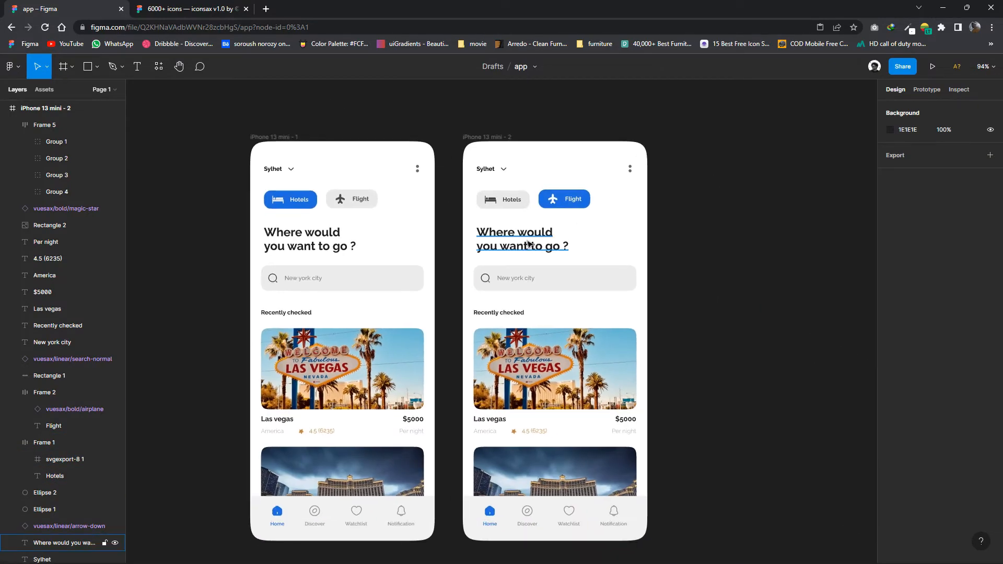
{"action": "left_click_drag", "start_coordinate": [530, 244], "coordinate": [518, 236]}
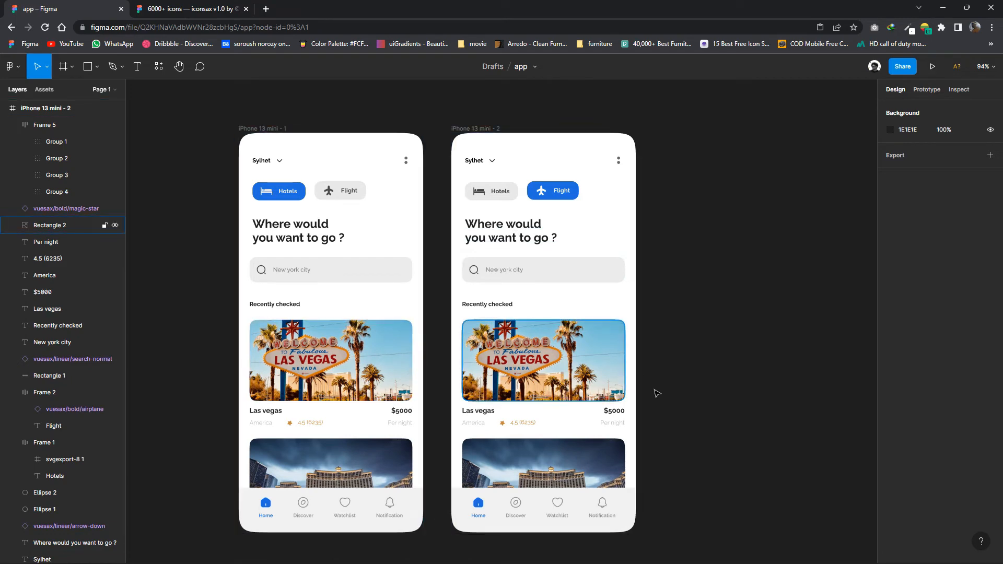
{"action": "left_click_drag", "start_coordinate": [657, 393], "coordinate": [459, 303]}
{"action": "key", "text": "Delete"}
{"action": "left_click_drag", "start_coordinate": [667, 546], "coordinate": [456, 387]}
{"action": "key", "text": "Delete"}
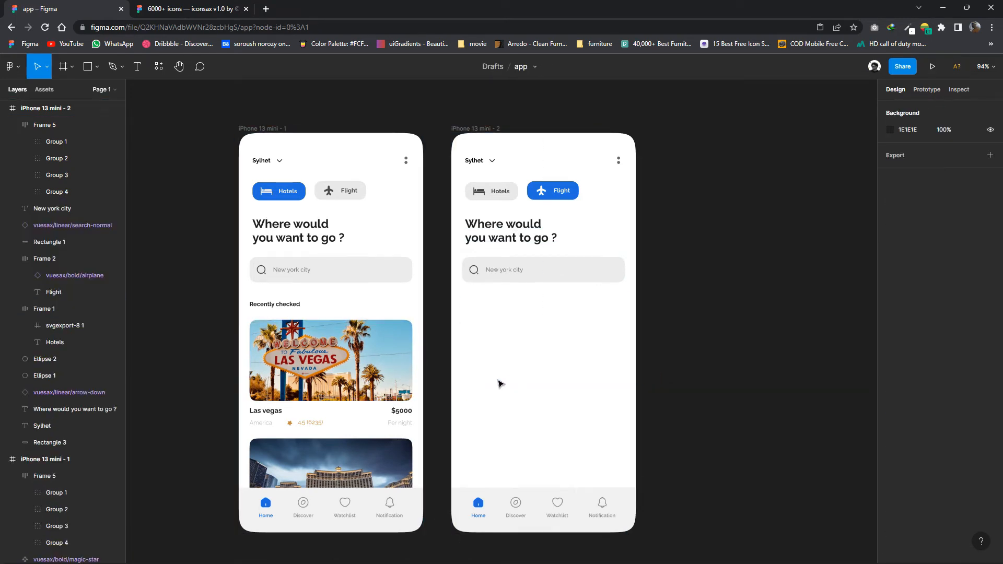
Increase the second screen's search field height to 62 and delete its search icon.
{"action": "left_click", "coordinate": [535, 283]}
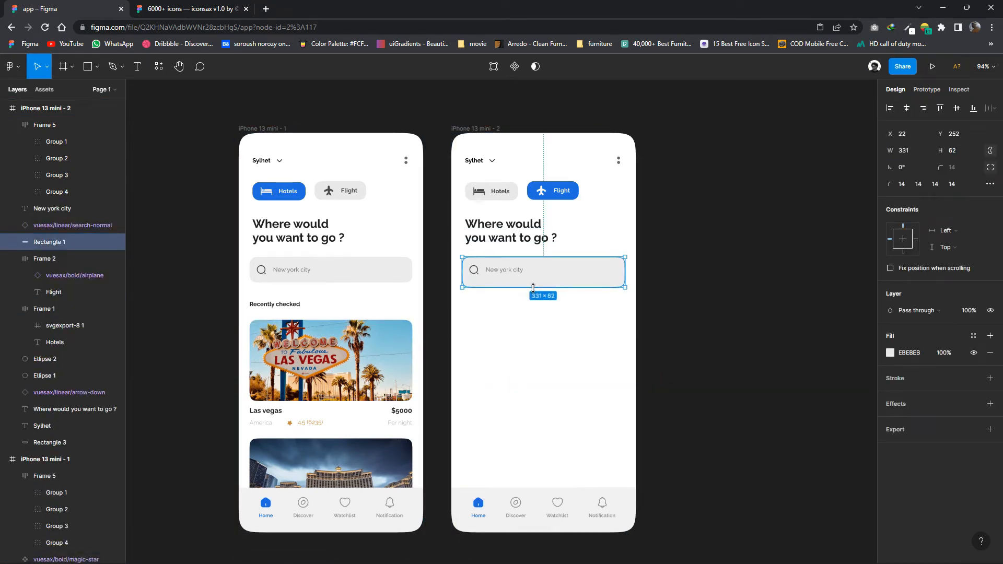
{"action": "left_click", "coordinate": [511, 316]}
{"action": "scroll", "coordinate": [444, 343], "scroll_direction": "up", "scroll_amount": 5}
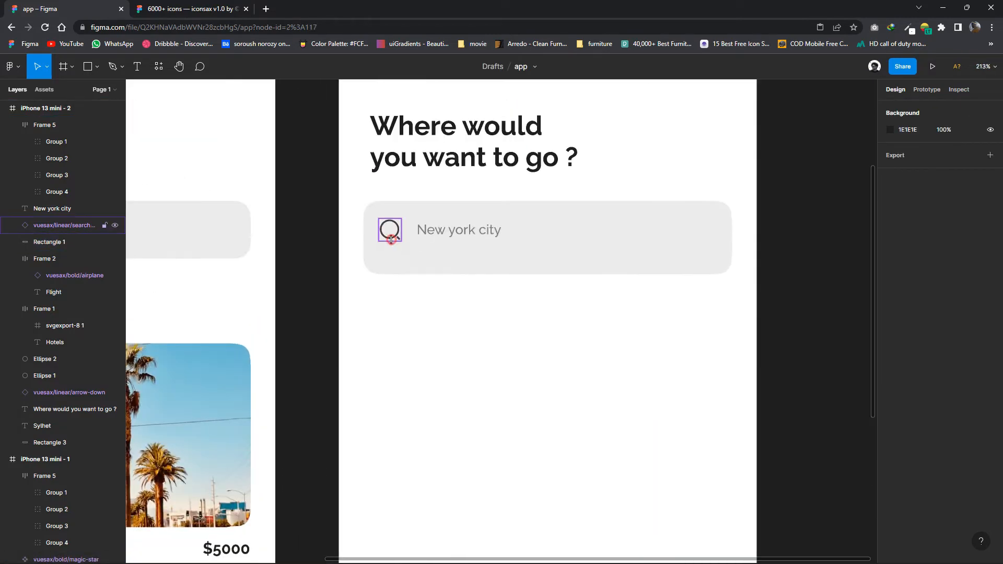
{"action": "left_click", "coordinate": [390, 229]}
{"action": "key", "text": "Delete"}
Change the placeholder to "From" at X 42, Y 265, and duplicate it below at Y 288 as "New york (LFK)".
{"action": "left_click_drag", "start_coordinate": [443, 229], "coordinate": [416, 222]}
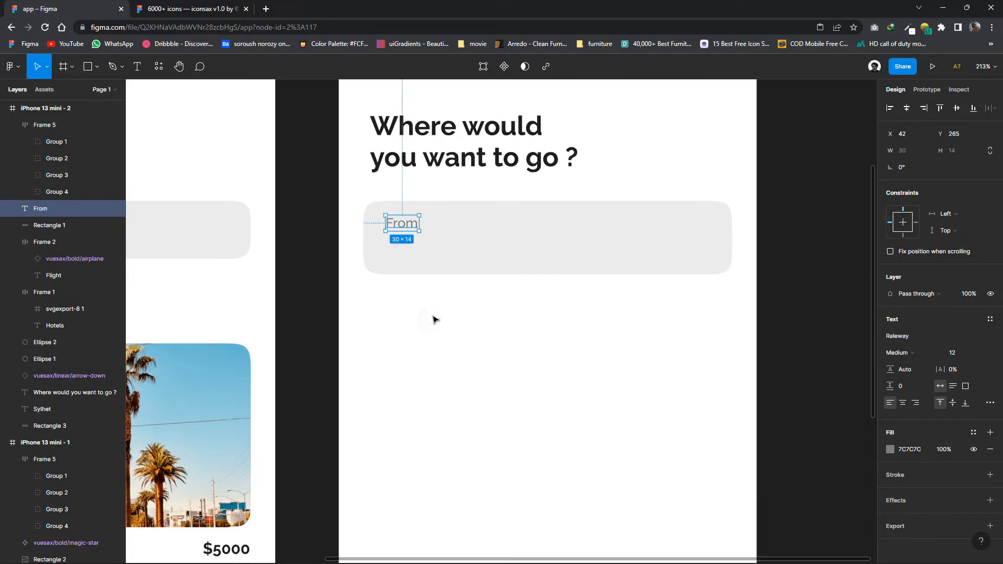
{"action": "scroll", "coordinate": [434, 320], "scroll_direction": "up", "scroll_amount": 3}
{"action": "left_click_drag", "start_coordinate": [393, 200], "coordinate": [399, 237]}
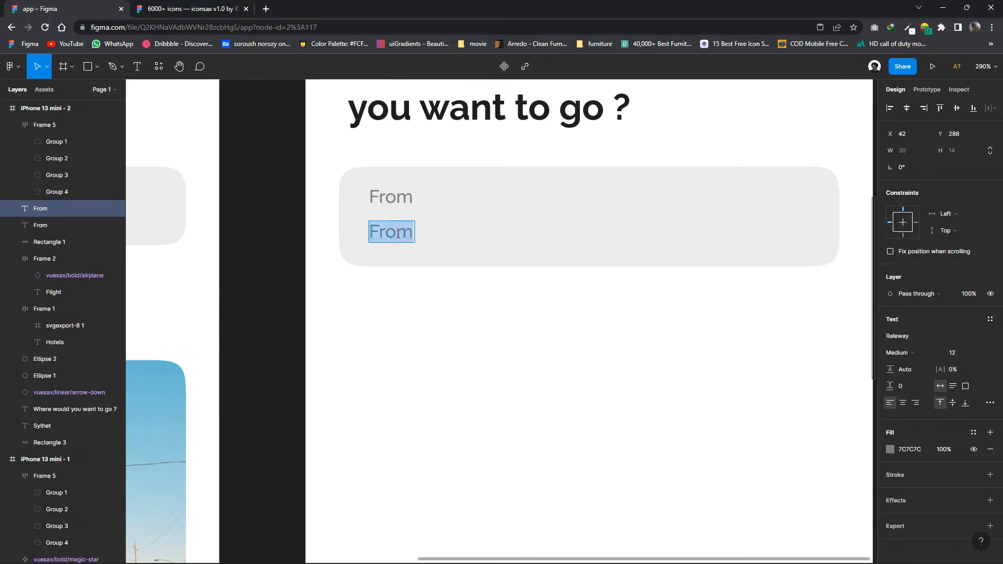
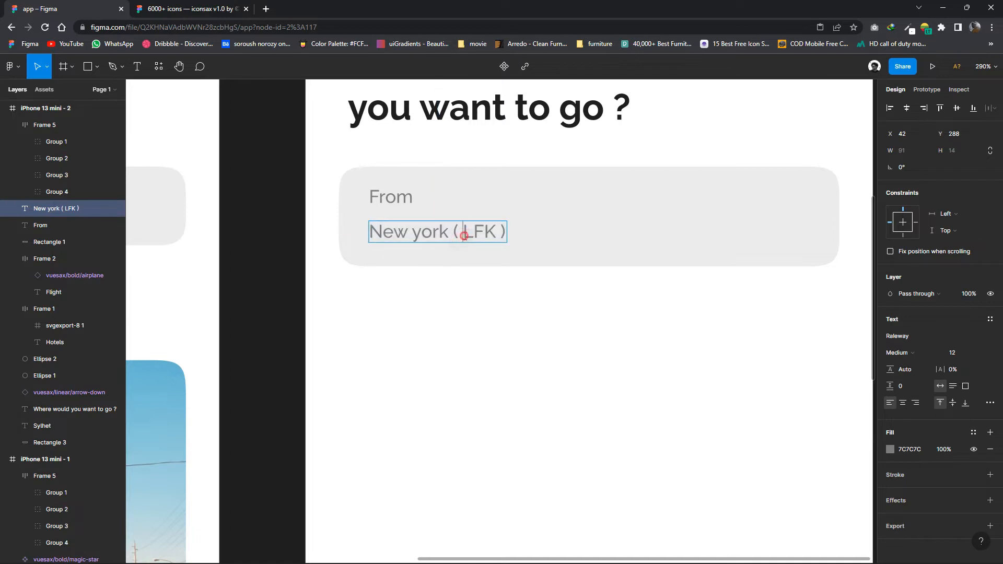
{"action": "key", "text": "Escape"}
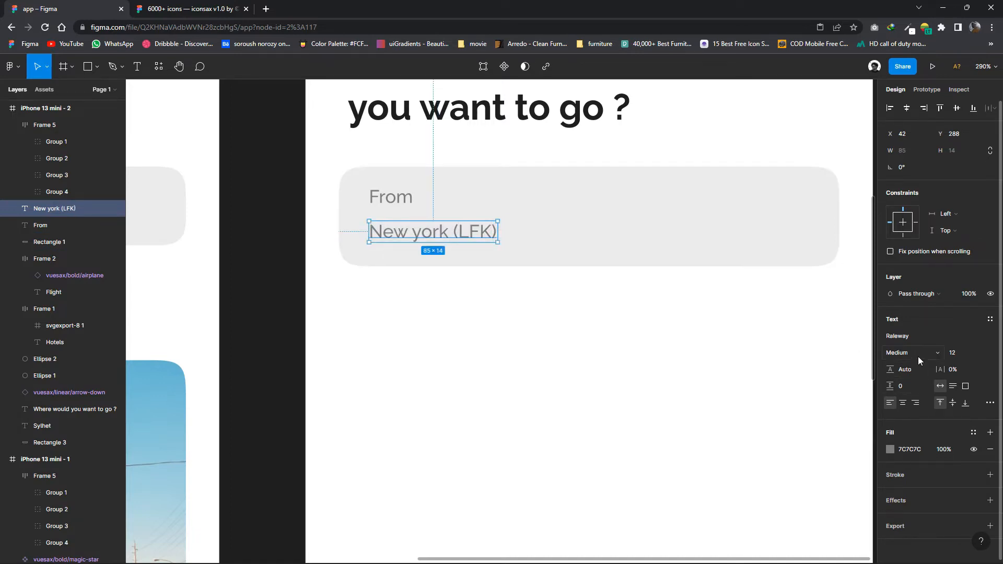
Make the "New york (LFK)" text Bold and set its fill colour to 444444.
{"action": "left_click", "coordinate": [895, 353]}
{"action": "left_click", "coordinate": [899, 376]}
{"action": "left_click", "coordinate": [891, 449]}
{"action": "type", "text": "444444"}
{"action": "key", "text": "Return"}
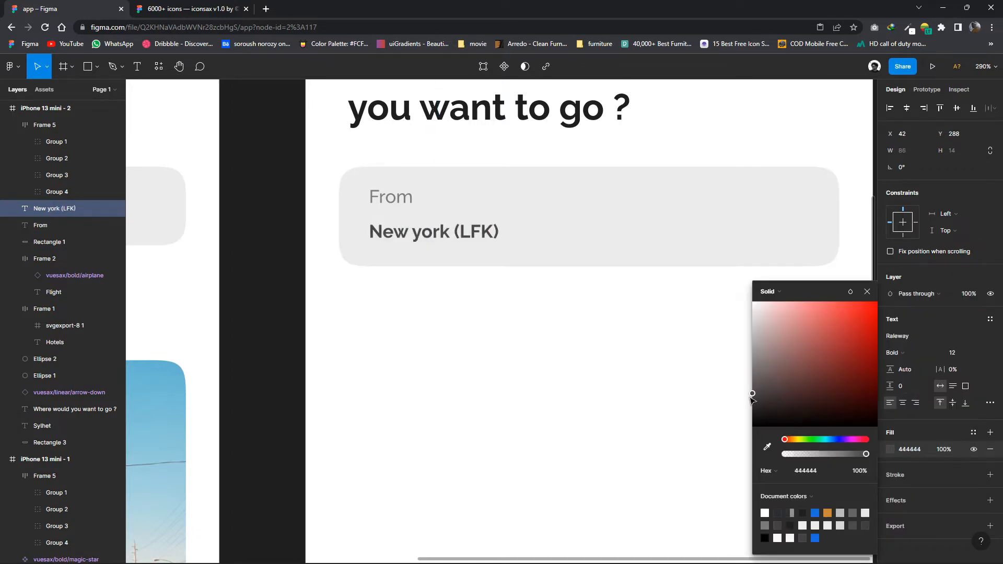
Set the "New york (LFK)" font size to 13 and tighten its spacing to "From", moving it up to Y 285.
{"action": "key", "text": "Escape"}
{"action": "left_click", "coordinate": [954, 353]}
{"action": "key", "text": "Up"}
{"action": "key", "text": "Up"}
{"action": "key", "text": "Down"}
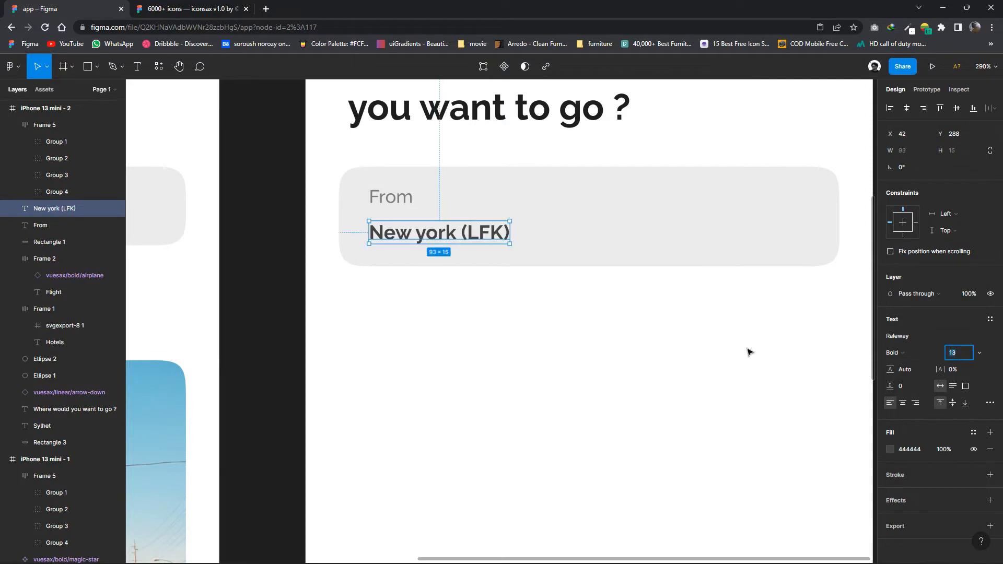
{"action": "left_click", "coordinate": [668, 338]}
{"action": "left_click_drag", "start_coordinate": [417, 235], "coordinate": [417, 232]}
{"action": "scroll", "coordinate": [482, 352], "scroll_direction": "down", "scroll_amount": 3}
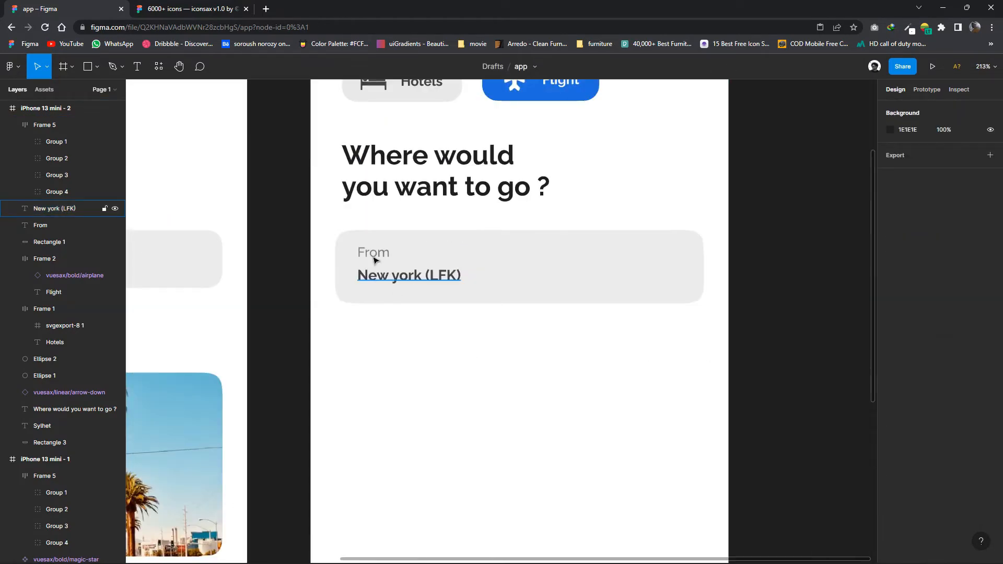
{"action": "left_click", "coordinate": [373, 258]}
{"action": "left_click", "coordinate": [413, 380]}
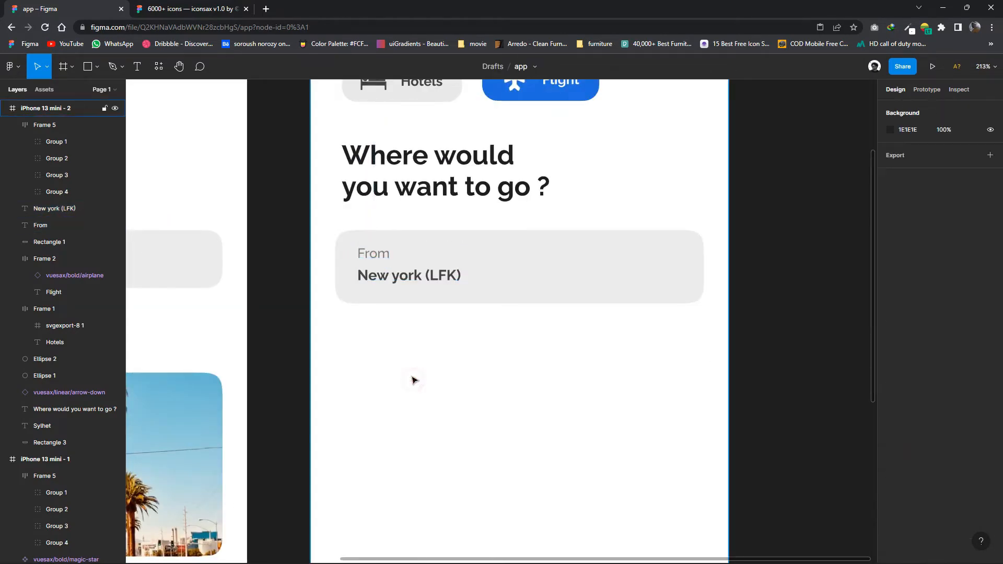
Switch to the iconsax icon file, search its assets for "locat" and clear the search.
{"action": "left_click_drag", "start_coordinate": [412, 381], "coordinate": [384, 381]}
{"action": "left_click_drag", "start_coordinate": [540, 354], "coordinate": [493, 359]}
{"action": "scroll", "coordinate": [493, 359], "scroll_direction": "up", "scroll_amount": 3}
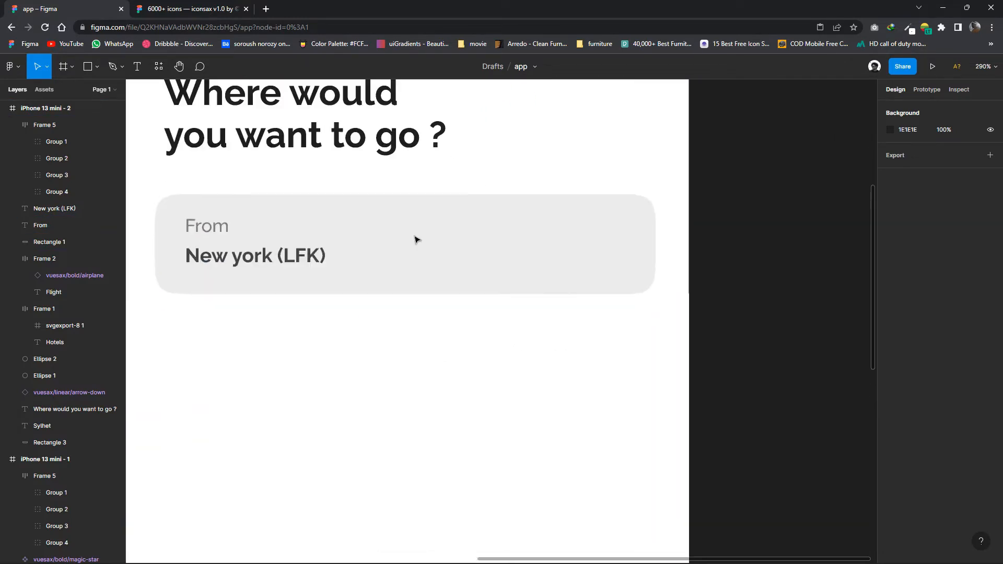
{"action": "left_click", "coordinate": [201, 8]}
{"action": "scroll", "coordinate": [373, 191], "scroll_direction": "down", "scroll_amount": 3}
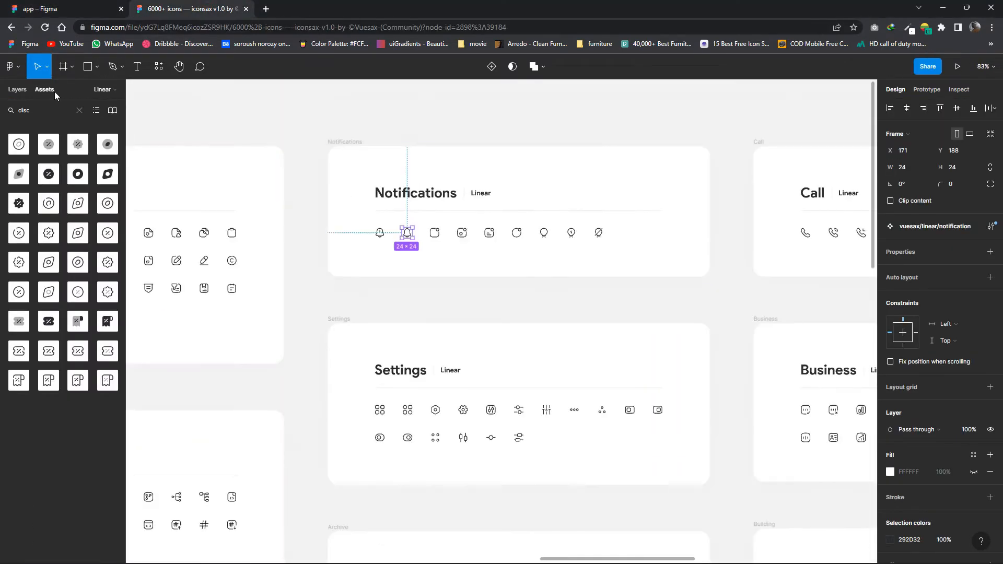
{"action": "double_click", "coordinate": [59, 111]}
{"action": "key", "text": "BackSpace"}
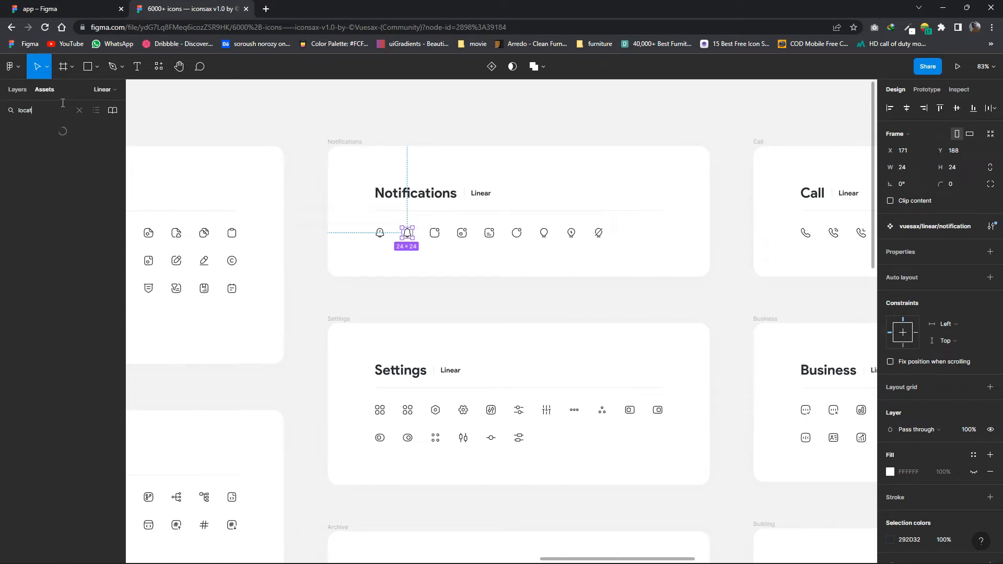
{"action": "right_click", "coordinate": [79, 235]}
{"action": "scroll", "coordinate": [224, 261], "scroll_direction": "up", "scroll_amount": 10}
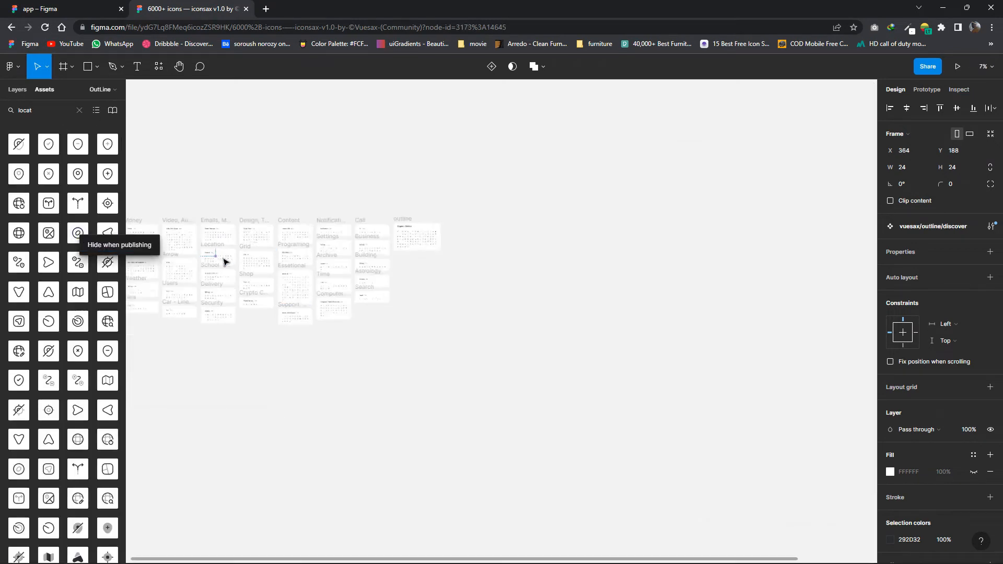
{"action": "left_click_drag", "start_coordinate": [205, 261], "coordinate": [296, 261]}
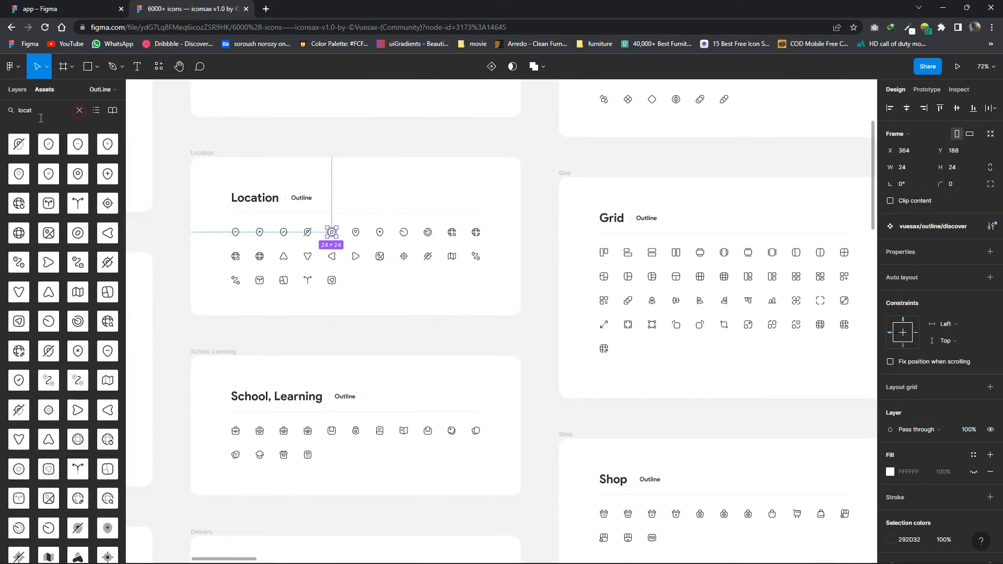
{"action": "left_click", "coordinate": [79, 111]}
Find the bold location pin in the Location set of the Bold icons and copy it.
{"action": "left_click", "coordinate": [22, 162]}
{"action": "left_click", "coordinate": [23, 148]}
{"action": "left_click", "coordinate": [307, 240]}
{"action": "left_click", "coordinate": [12, 138]}
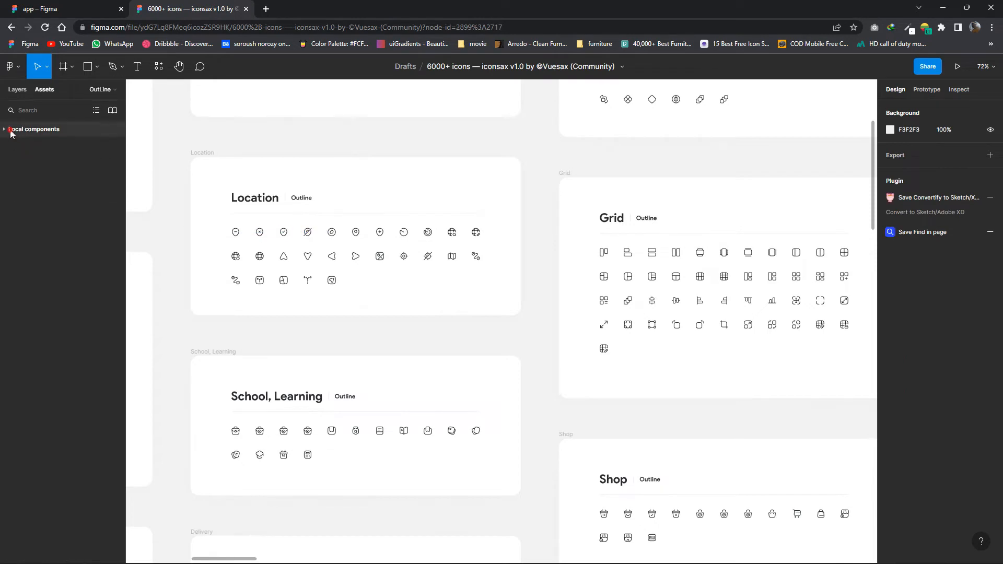
{"action": "left_click", "coordinate": [10, 133]}
{"action": "left_click", "coordinate": [17, 149]}
{"action": "left_click", "coordinate": [18, 150]}
{"action": "right_click", "coordinate": [18, 173]}
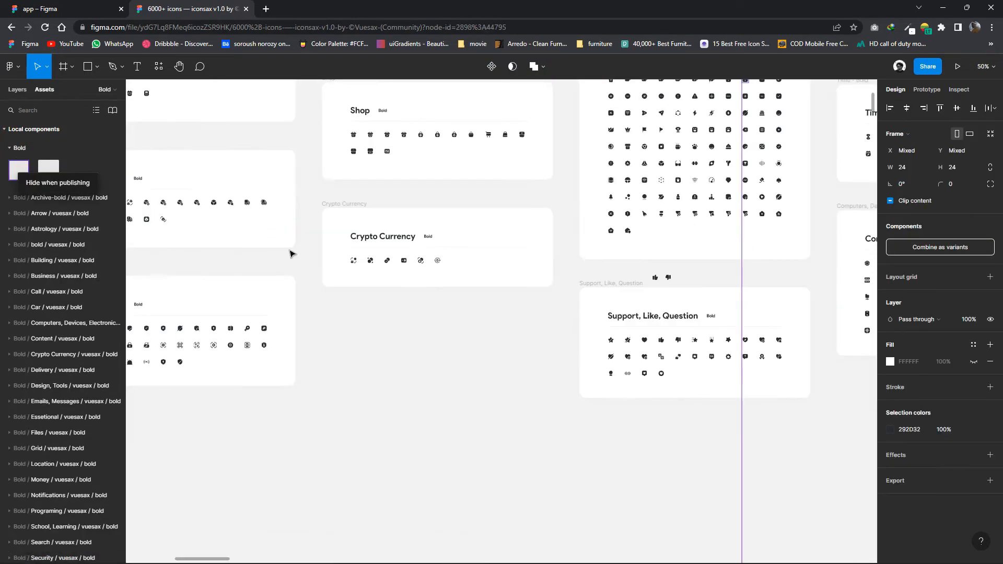
{"action": "scroll", "coordinate": [458, 294], "scroll_direction": "down", "scroll_amount": 5}
{"action": "left_click_drag", "start_coordinate": [237, 172], "coordinate": [386, 260]}
{"action": "scroll", "coordinate": [385, 259], "scroll_direction": "up", "scroll_amount": 4}
{"action": "left_click_drag", "start_coordinate": [448, 252], "coordinate": [435, 314]}
{"action": "scroll", "coordinate": [582, 261], "scroll_direction": "up", "scroll_amount": 6}
{"action": "left_click", "coordinate": [575, 232]}
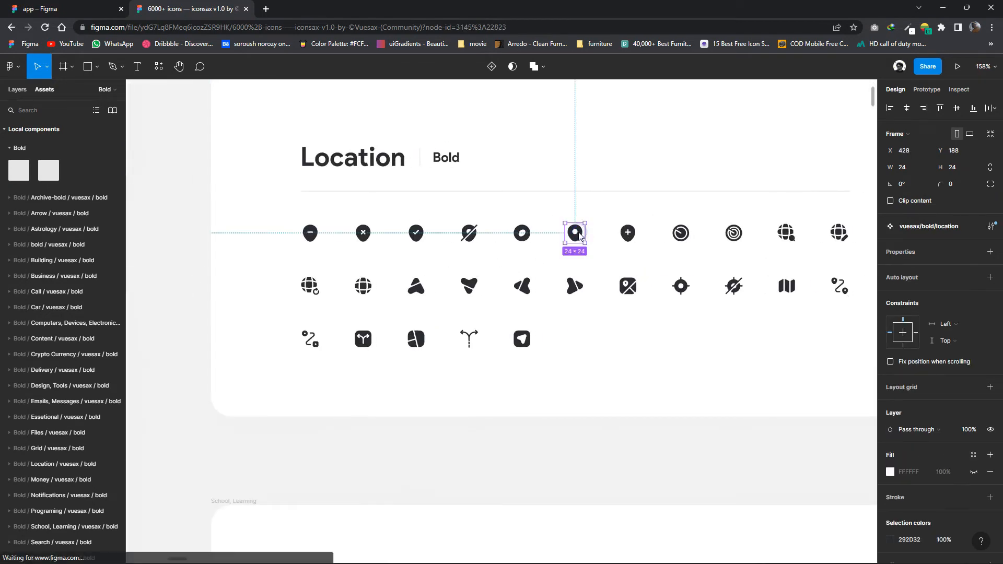
Paste the bold location icon into the app file and place it at the From field's right end, X 309, Y 273.
{"action": "key", "text": "ctrl+Page_Up"}
{"action": "right_click", "coordinate": [826, 217]}
{"action": "left_click", "coordinate": [847, 219]}
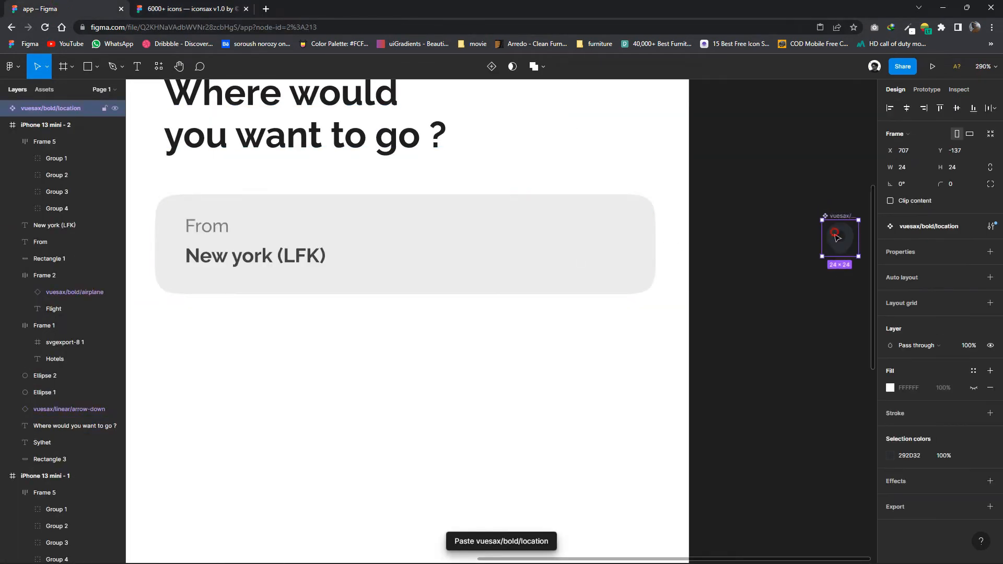
{"action": "left_click_drag", "start_coordinate": [837, 297], "coordinate": [613, 249]}
{"action": "left_click", "coordinate": [709, 260]}
{"action": "left_click", "coordinate": [698, 287]}
{"action": "left_click_drag", "start_coordinate": [698, 287], "coordinate": [628, 293]}
Draw a vertical divider line about 27 long at X 291 beside the location icon and set its stroke to CDCDCD.
{"action": "left_click", "coordinate": [97, 67]}
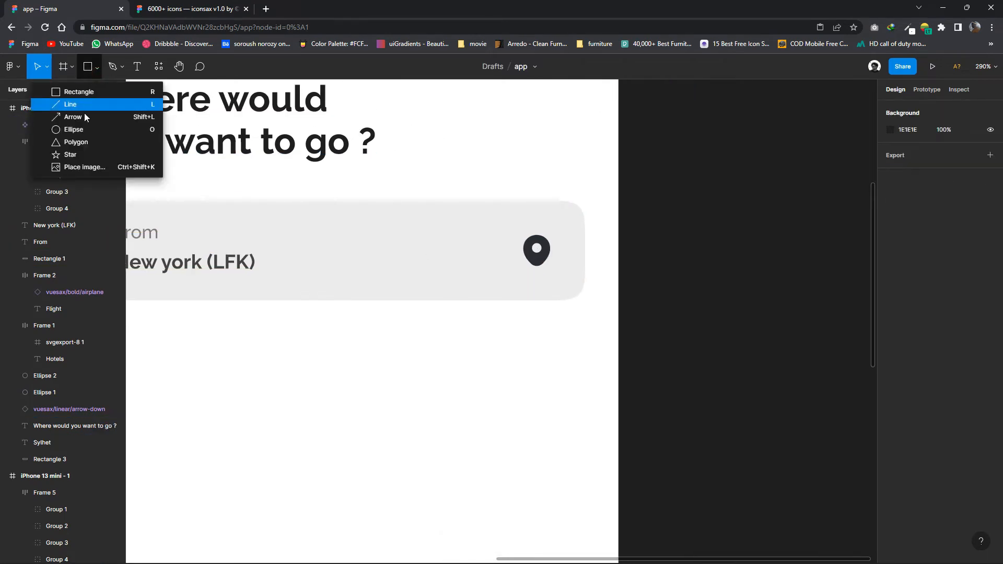
{"action": "left_click", "coordinate": [85, 109]}
{"action": "left_click_drag", "start_coordinate": [491, 232], "coordinate": [492, 275]}
{"action": "left_click", "coordinate": [890, 361]}
{"action": "left_click", "coordinate": [783, 377]}
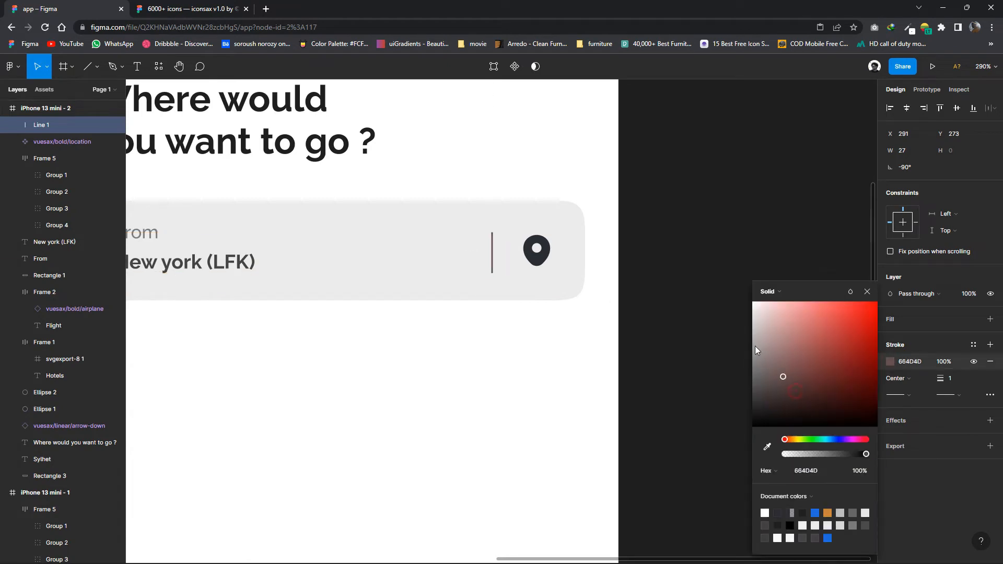
{"action": "left_click", "coordinate": [715, 321]}
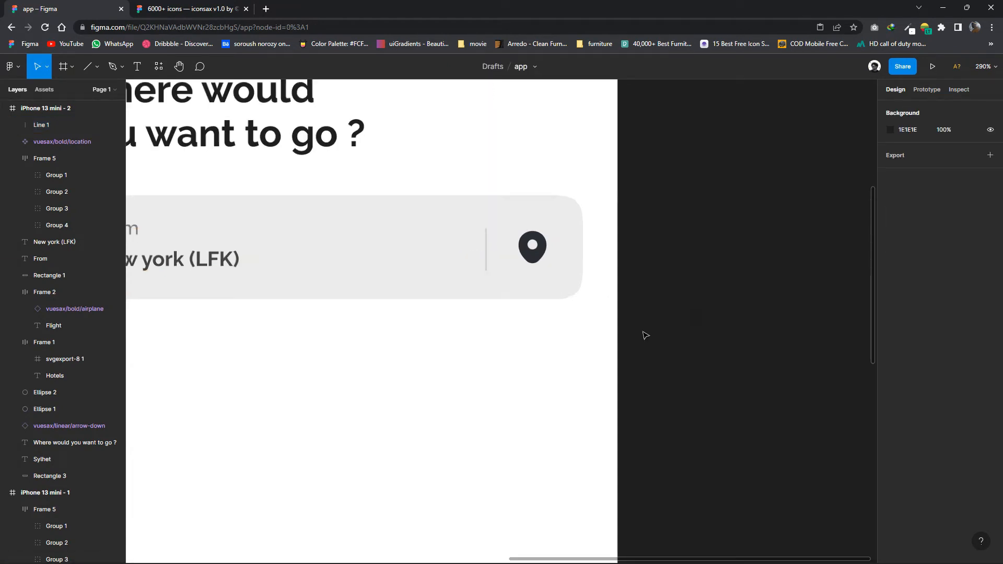
Adjust the divider line's length to 29 and centre it vertically in the From field.
{"action": "scroll", "coordinate": [625, 343], "scroll_direction": "down", "scroll_amount": 3}
{"action": "left_click", "coordinate": [534, 281]}
{"action": "left_click_drag", "start_coordinate": [533, 254], "coordinate": [533, 249]}
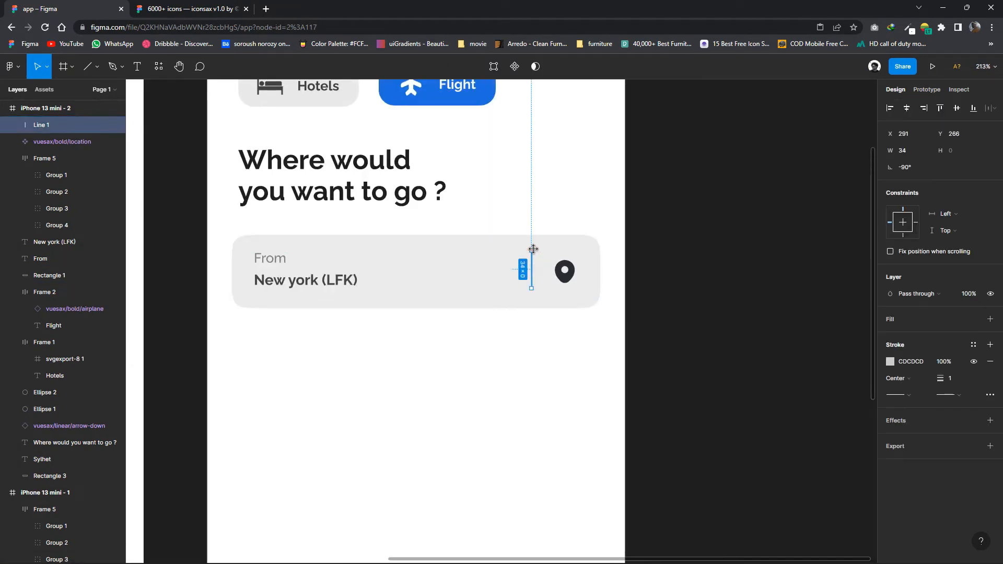
{"action": "left_click", "coordinate": [687, 288]}
{"action": "left_click_drag", "start_coordinate": [687, 288], "coordinate": [683, 302]}
{"action": "left_click", "coordinate": [529, 274]}
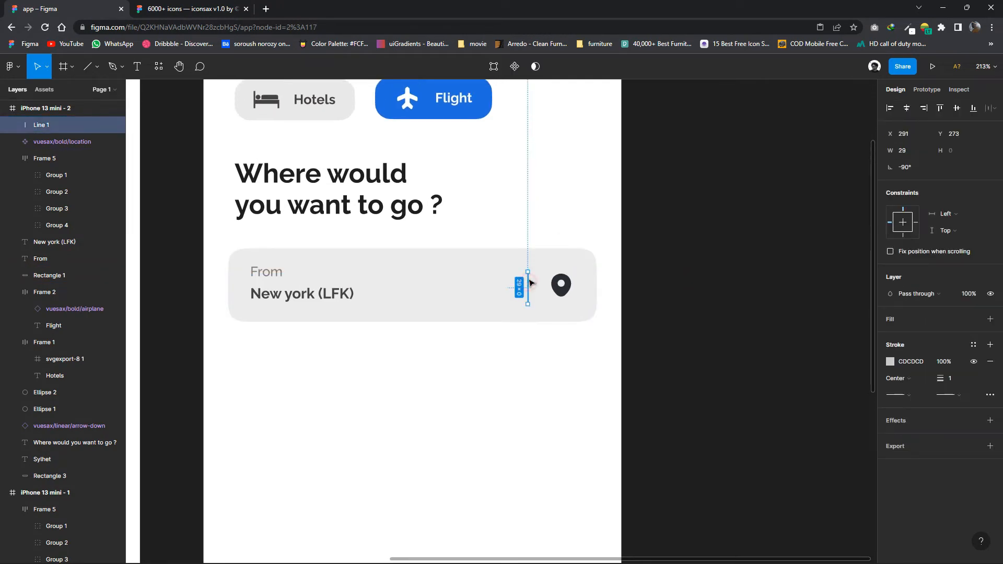
{"action": "left_click", "coordinate": [661, 279]}
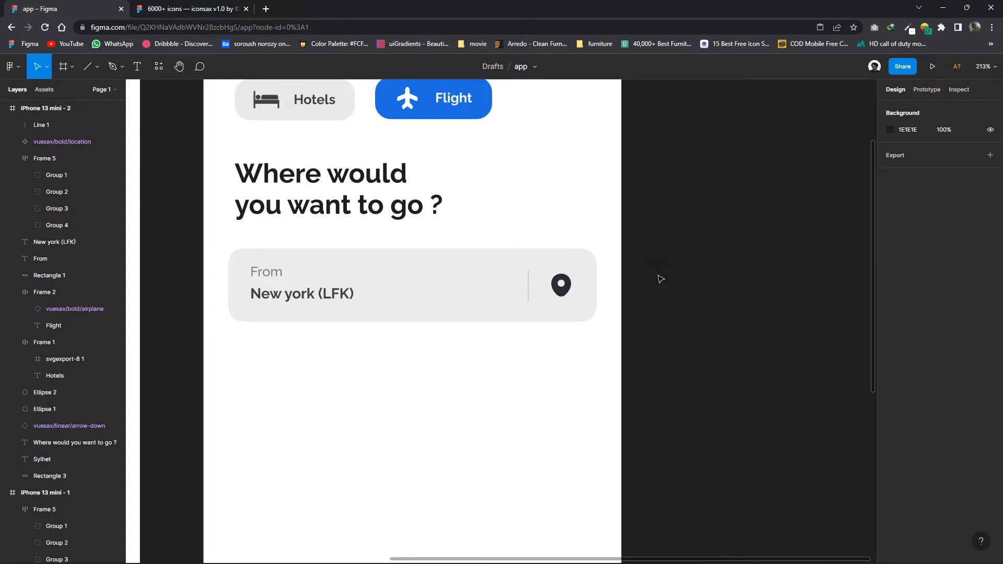
{"action": "left_click", "coordinate": [528, 285]}
Copy the outlined location pin from the Location set on the iconsax file's Linear page.
{"action": "left_click", "coordinate": [562, 284]}
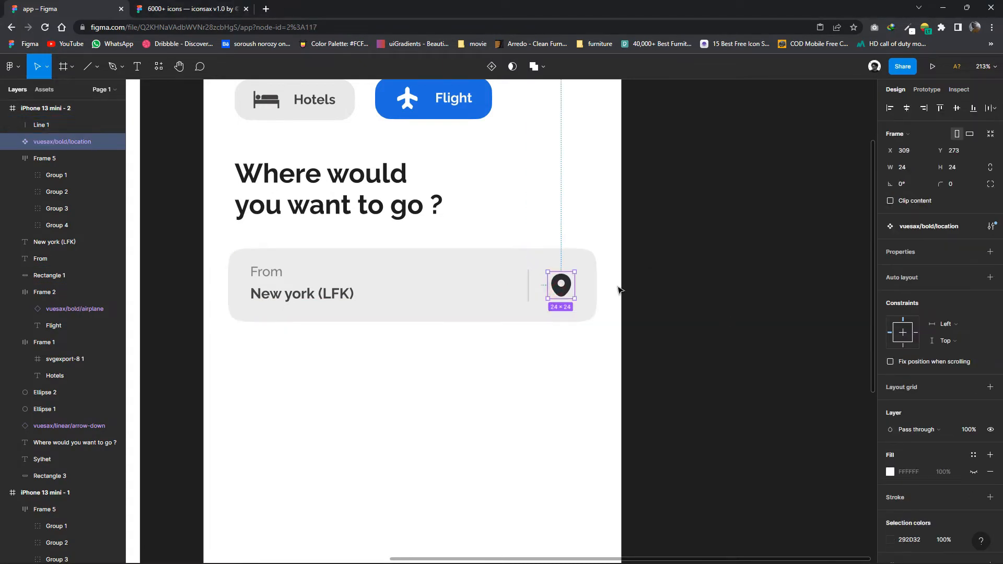
{"action": "left_click", "coordinate": [240, 6]}
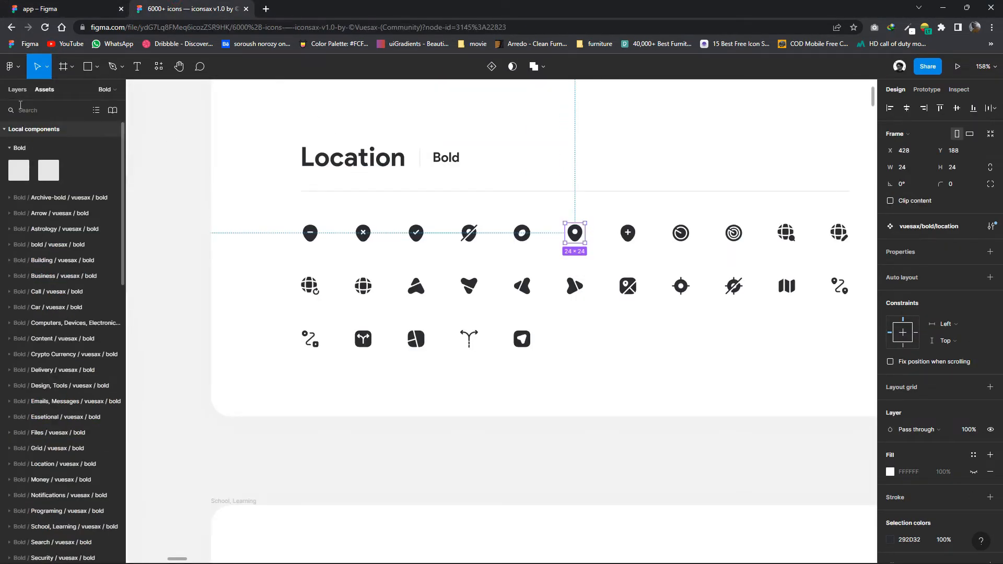
{"action": "left_click", "coordinate": [17, 89]}
{"action": "left_click", "coordinate": [29, 127]}
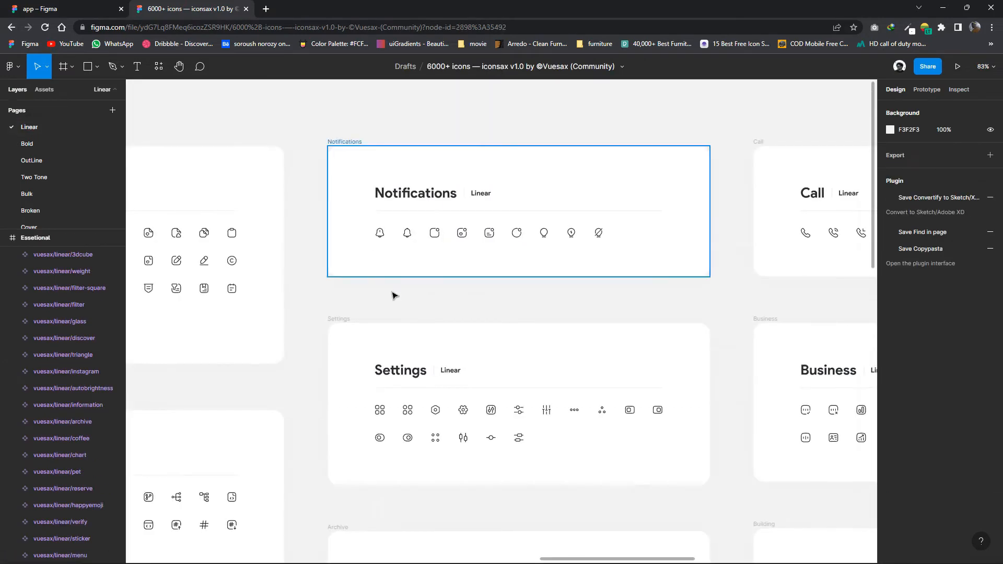
{"action": "scroll", "coordinate": [392, 296], "scroll_direction": "down", "scroll_amount": 7}
{"action": "scroll", "coordinate": [268, 334], "scroll_direction": "up", "scroll_amount": 2}
{"action": "left_click_drag", "start_coordinate": [267, 334], "coordinate": [370, 298]}
{"action": "scroll", "coordinate": [234, 302], "scroll_direction": "up", "scroll_amount": 2}
{"action": "left_click_drag", "start_coordinate": [234, 302], "coordinate": [441, 249]}
{"action": "scroll", "coordinate": [282, 230], "scroll_direction": "up", "scroll_amount": 3}
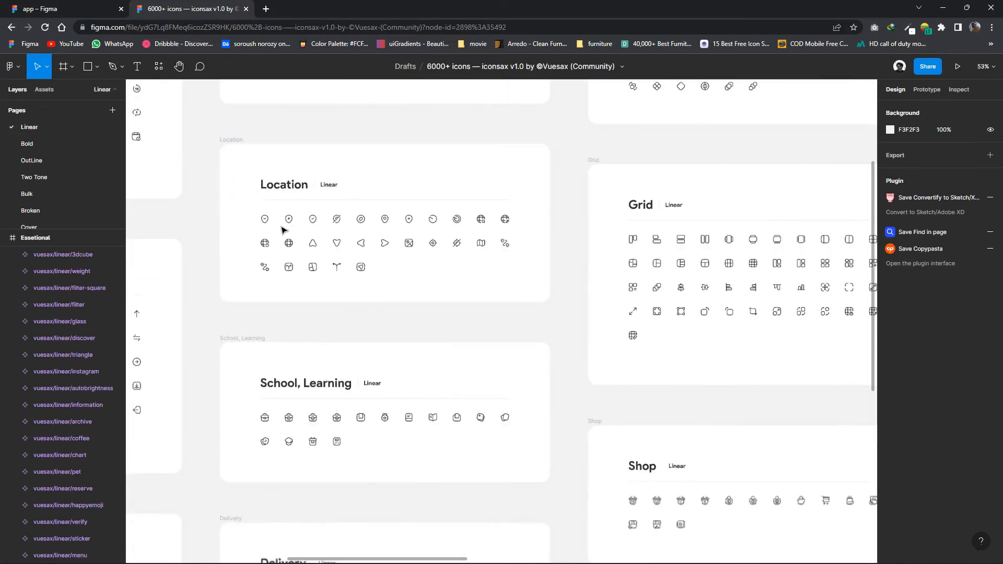
{"action": "scroll", "coordinate": [301, 220], "scroll_direction": "up", "scroll_amount": 3}
{"action": "right_click", "coordinate": [474, 222]}
{"action": "left_click", "coordinate": [489, 231]}
Paste the linear location icon into the app's From field and delete the bold icon it replaces.
{"action": "left_click", "coordinate": [63, 9]}
{"action": "left_click", "coordinate": [662, 237]}
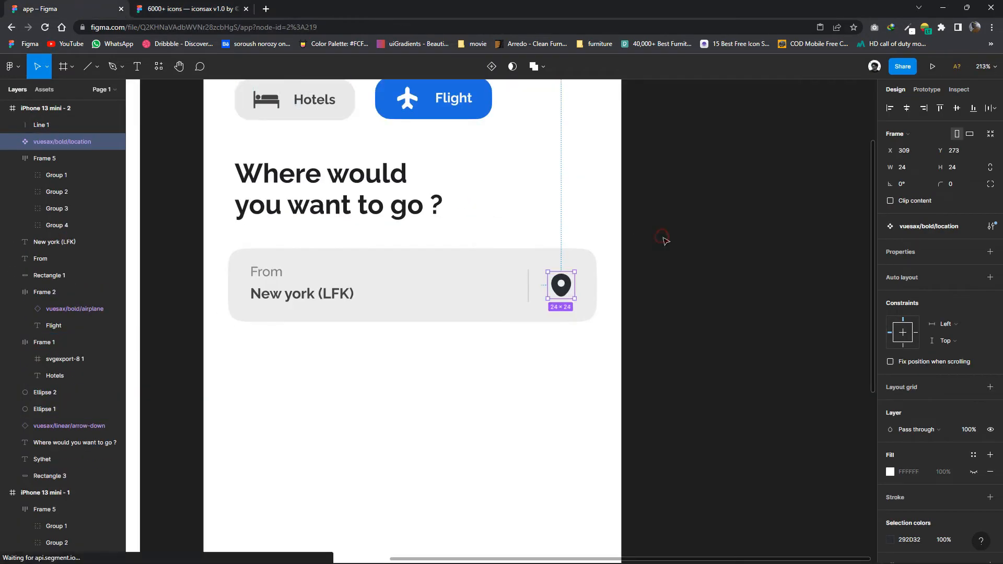
{"action": "key", "text": "ctrl+v"}
{"action": "left_click_drag", "start_coordinate": [662, 237], "coordinate": [571, 286]}
{"action": "left_click", "coordinate": [566, 287]}
{"action": "key", "text": "Delete"}
Set the linear location icon's colour to 9A9A9A and move it slightly closer to the divider line.
{"action": "left_click", "coordinate": [551, 286]}
{"action": "left_click", "coordinate": [892, 541]}
{"action": "left_click_drag", "start_coordinate": [775, 404], "coordinate": [735, 359]}
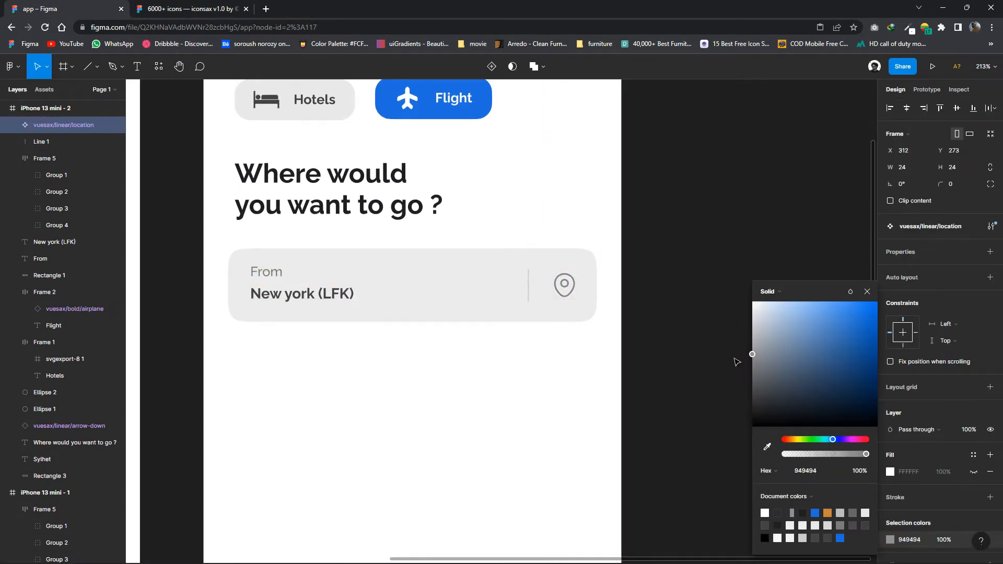
{"action": "left_click", "coordinate": [717, 351]}
{"action": "left_click_drag", "start_coordinate": [567, 288], "coordinate": [564, 289]}
{"action": "left_click", "coordinate": [618, 293]}
Change the From field's fill to a slightly lighter grey.
{"action": "left_click", "coordinate": [434, 278]}
{"action": "left_click", "coordinate": [890, 353]}
{"action": "left_click", "coordinate": [751, 309]}
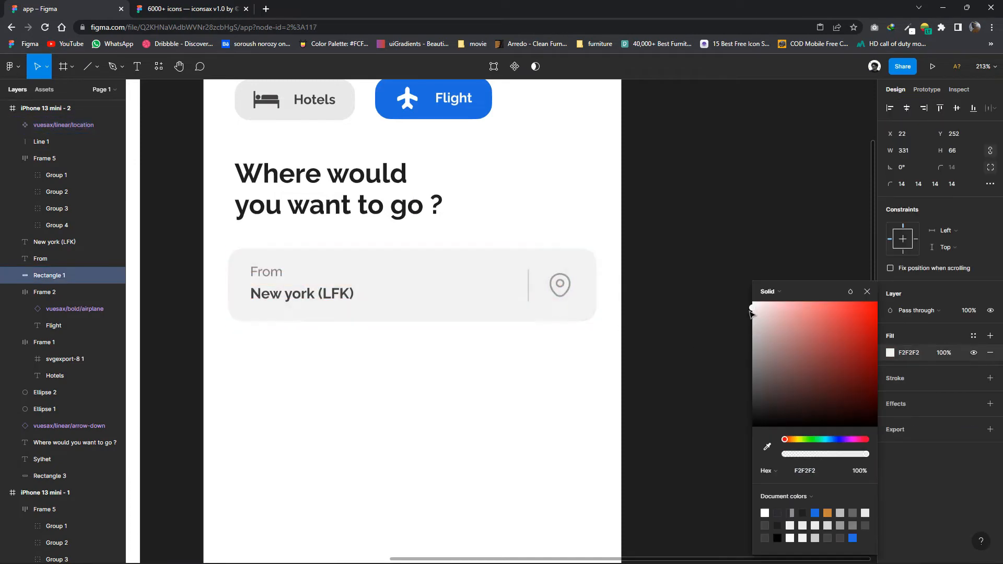
{"action": "left_click", "coordinate": [750, 316]}
{"action": "scroll", "coordinate": [410, 375], "scroll_direction": "down", "scroll_amount": 3}
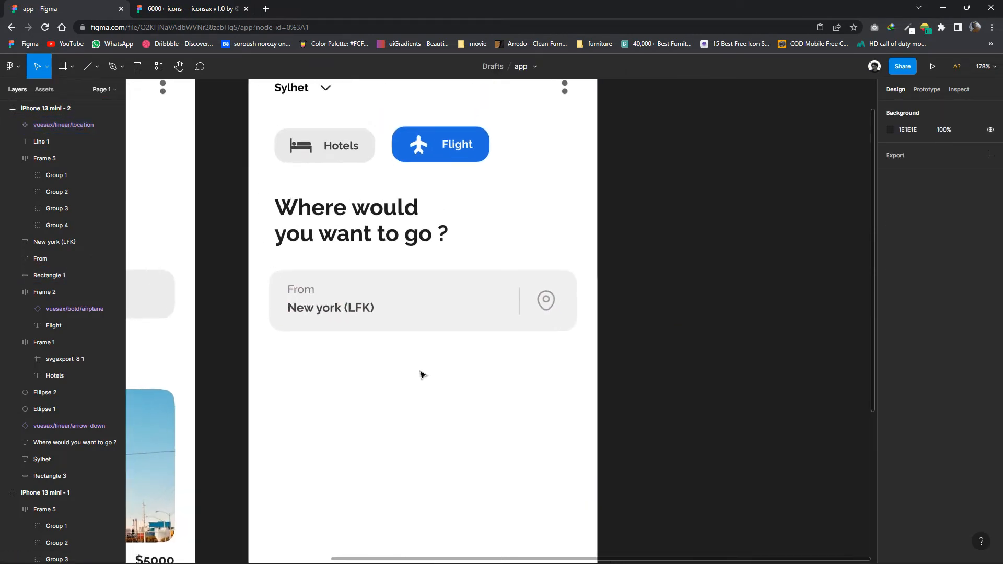
Darken the "New york (LFK)" text by setting its fill colour to 292929.
{"action": "left_click", "coordinate": [327, 312]}
{"action": "left_click", "coordinate": [891, 449]}
{"action": "left_click", "coordinate": [757, 406]}
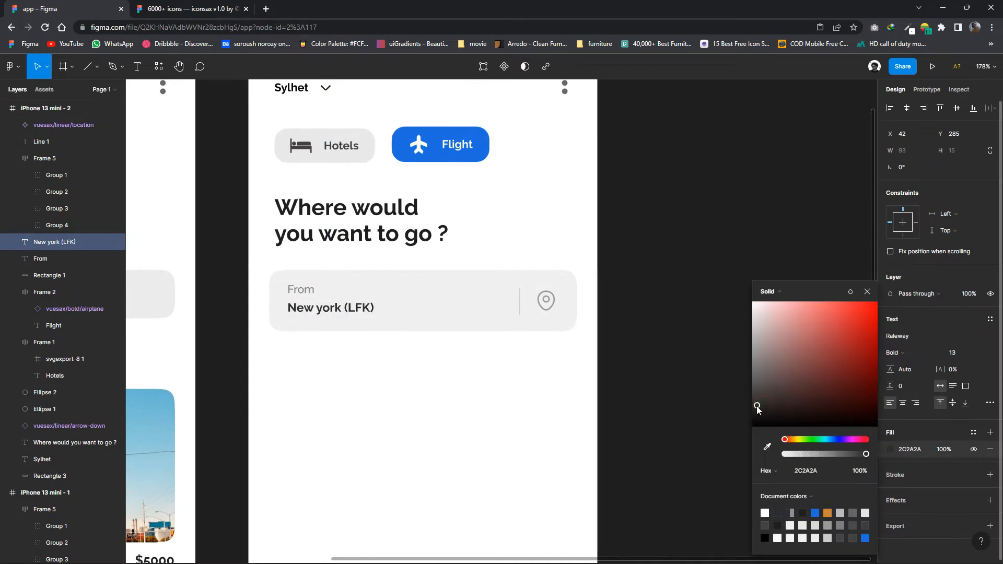
{"action": "left_click_drag", "start_coordinate": [753, 406], "coordinate": [750, 406]}
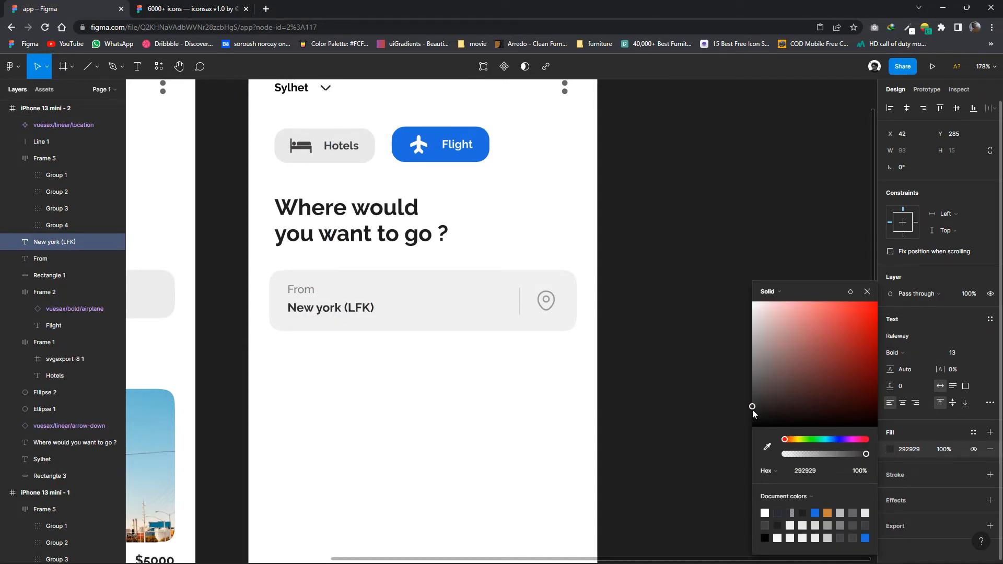
{"action": "left_click", "coordinate": [550, 399]}
Try grouping the From field's rectangle, texts, divider line and location icon, and ungroup them again.
{"action": "scroll", "coordinate": [511, 399], "scroll_direction": "down", "scroll_amount": 5}
{"action": "scroll", "coordinate": [422, 304], "scroll_direction": "up", "scroll_amount": 4}
{"action": "left_click", "coordinate": [424, 264]}
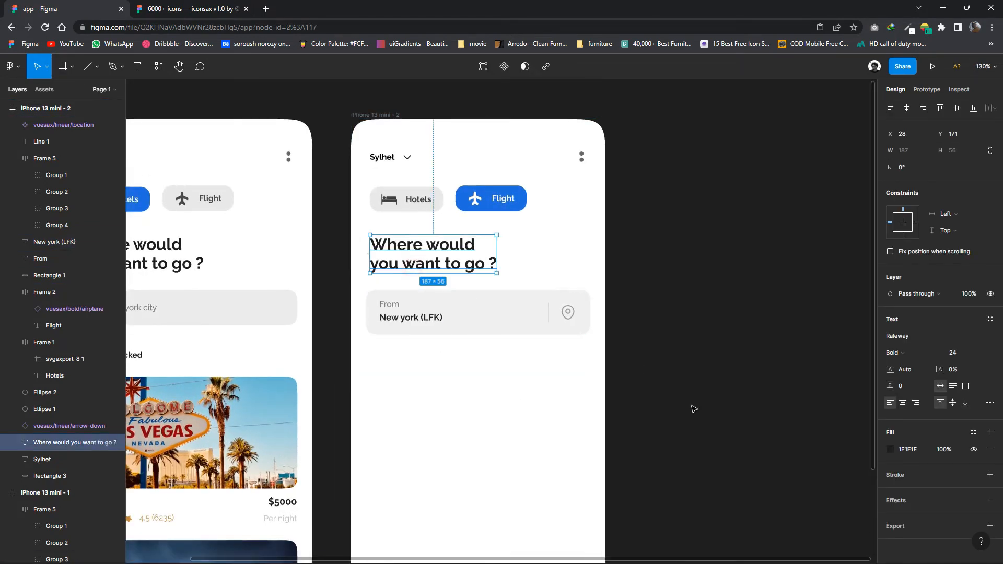
{"action": "left_click", "coordinate": [593, 391]}
{"action": "scroll", "coordinate": [585, 366], "scroll_direction": "right", "scroll_amount": 1}
{"action": "left_click_drag", "start_coordinate": [589, 355], "coordinate": [362, 299]}
{"action": "right_click", "coordinate": [464, 316]}
{"action": "left_click", "coordinate": [492, 428]}
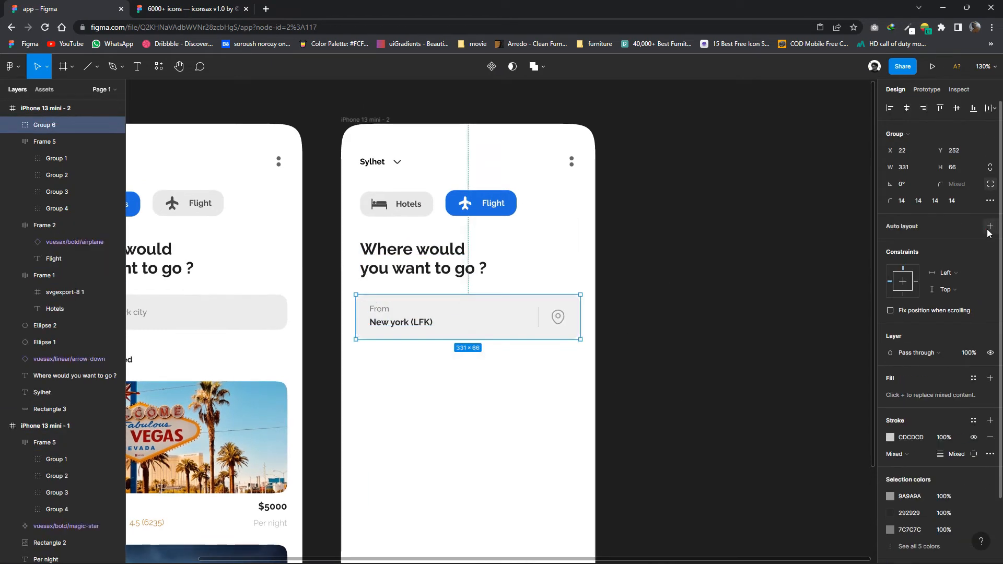
{"action": "key", "text": "ctrl+z"}
{"action": "left_click", "coordinate": [488, 349]}
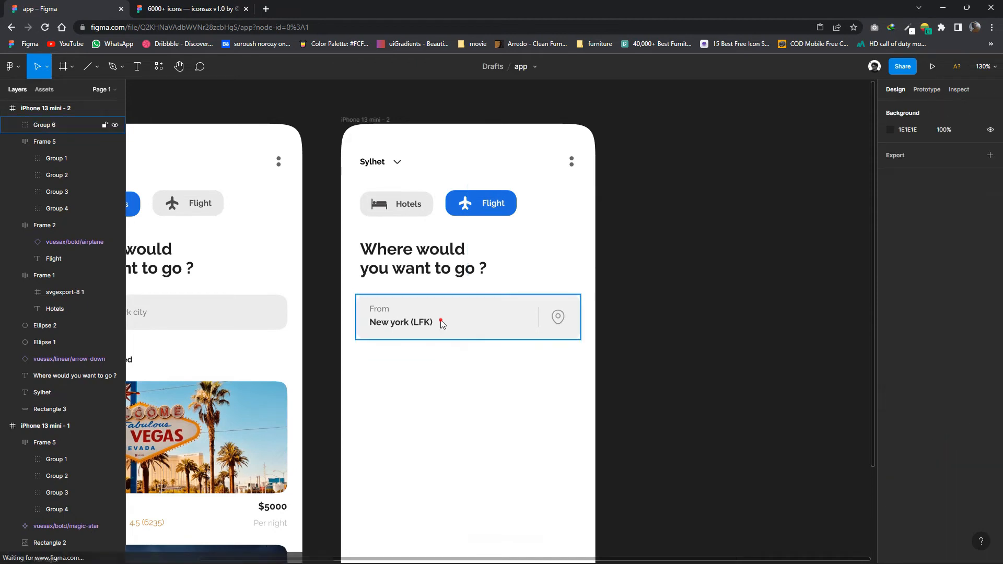
{"action": "left_click", "coordinate": [443, 321]}
{"action": "key", "text": "ctrl+shift+g"}
{"action": "left_click", "coordinate": [387, 372]}
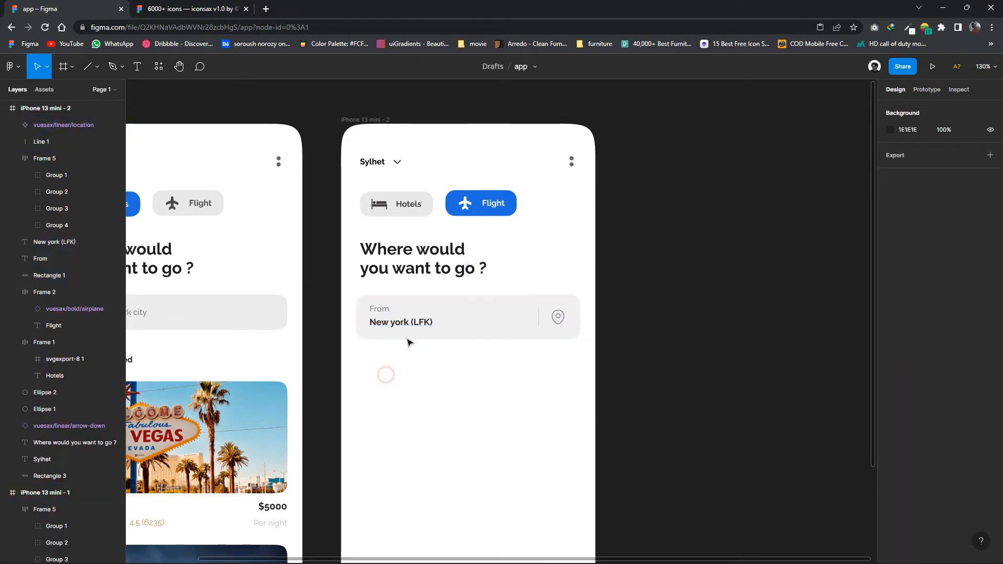
Lock the From field's background rectangle and group the "From" and "New york (LFK)" texts.
{"action": "left_click", "coordinate": [96, 277]}
{"action": "left_click_drag", "start_coordinate": [467, 390], "coordinate": [377, 309]}
{"action": "right_click", "coordinate": [376, 310]}
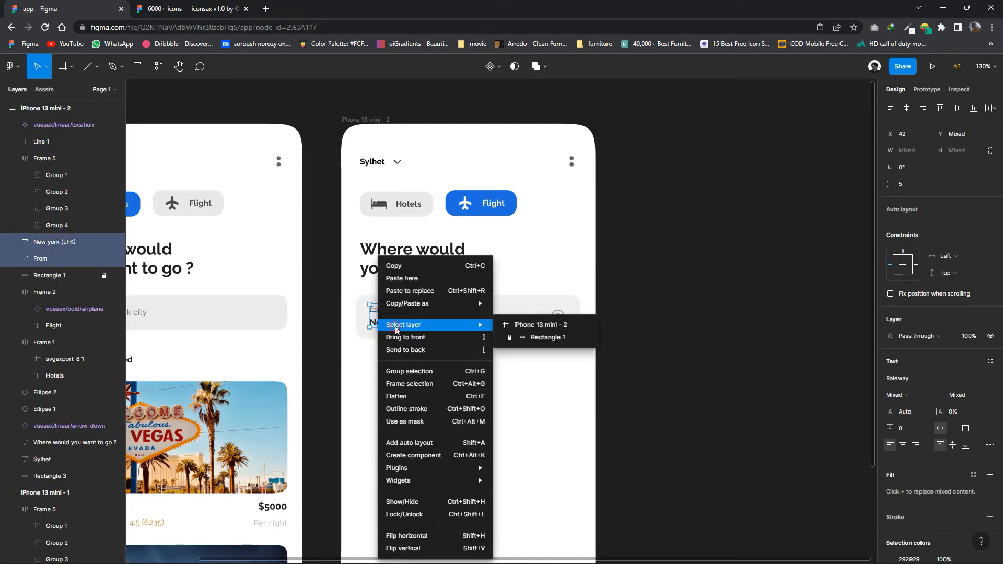
{"action": "left_click", "coordinate": [407, 371]}
Group the divider line with the location icon.
{"action": "left_click_drag", "start_coordinate": [564, 348], "coordinate": [539, 316]}
{"action": "right_click", "coordinate": [539, 317]}
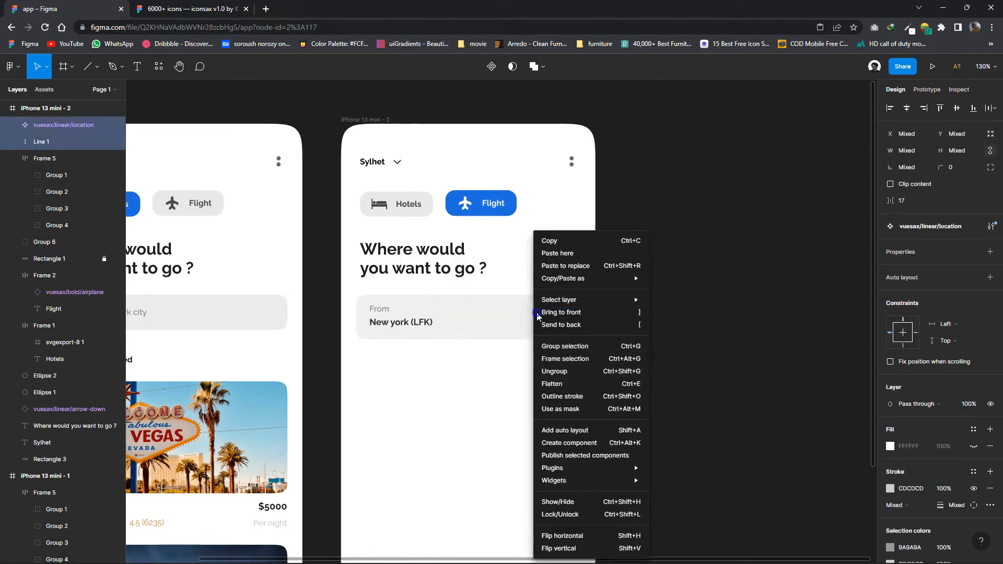
{"action": "left_click", "coordinate": [554, 345]}
{"action": "left_click", "coordinate": [538, 350]}
Unlock the From field's background rectangle and wrap it, the text group and the icon group in one auto layout frame.
{"action": "left_click_drag", "start_coordinate": [580, 353], "coordinate": [349, 295]}
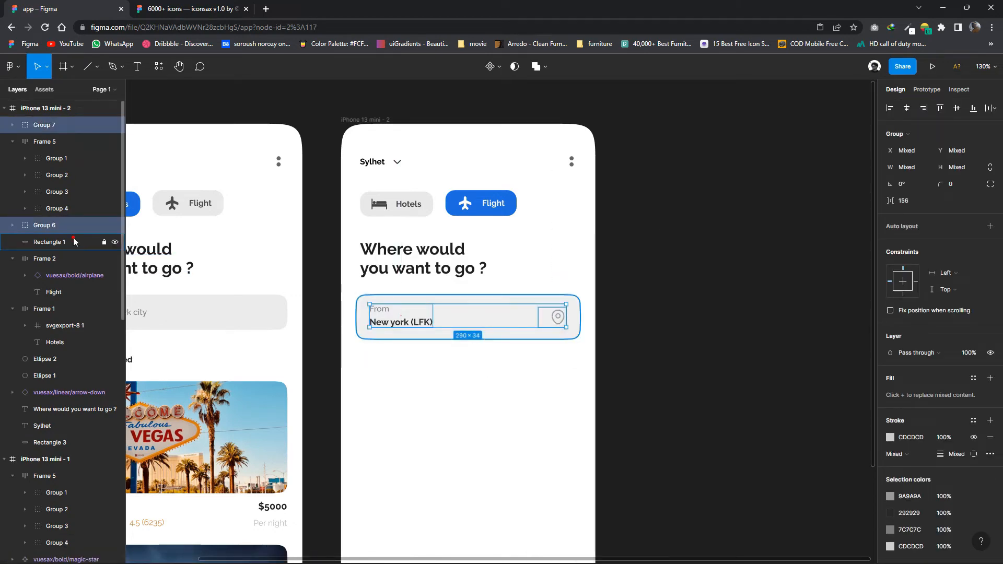
{"action": "left_click", "coordinate": [104, 242]}
{"action": "left_click_drag", "start_coordinate": [596, 359], "coordinate": [370, 297]}
{"action": "right_click", "coordinate": [387, 307]}
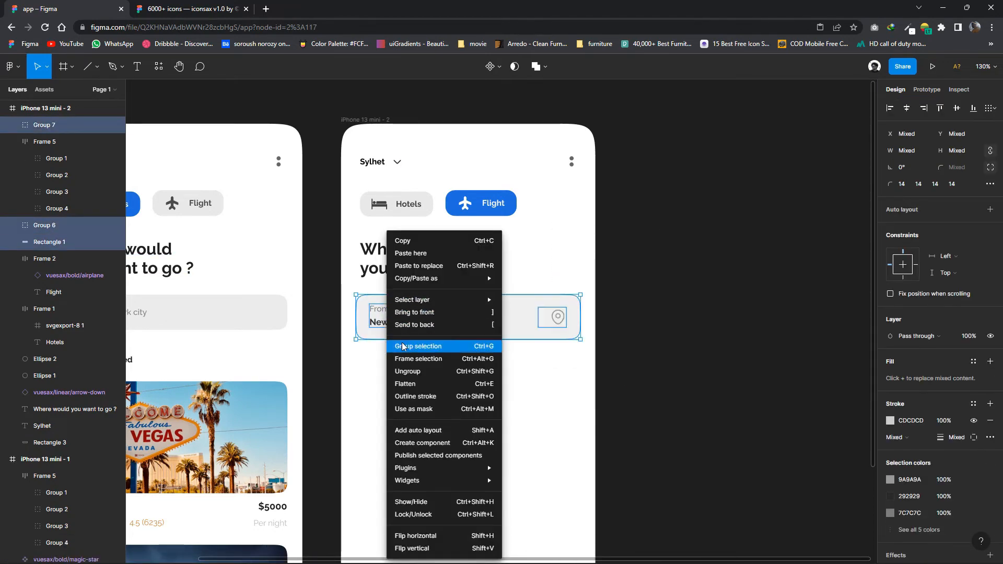
{"action": "left_click", "coordinate": [399, 345]}
{"action": "key", "text": "shift+a"}
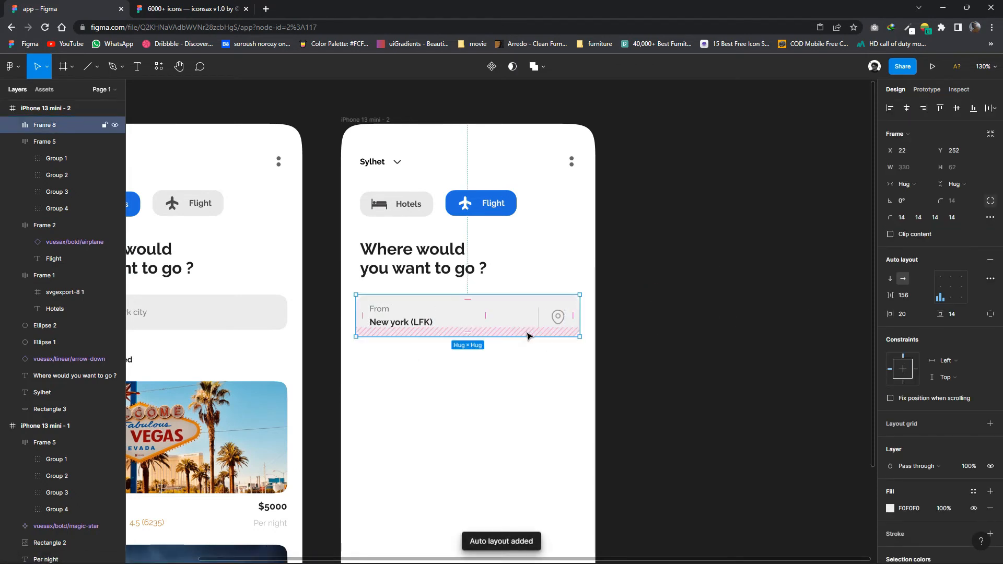
{"action": "left_click", "coordinate": [532, 355]}
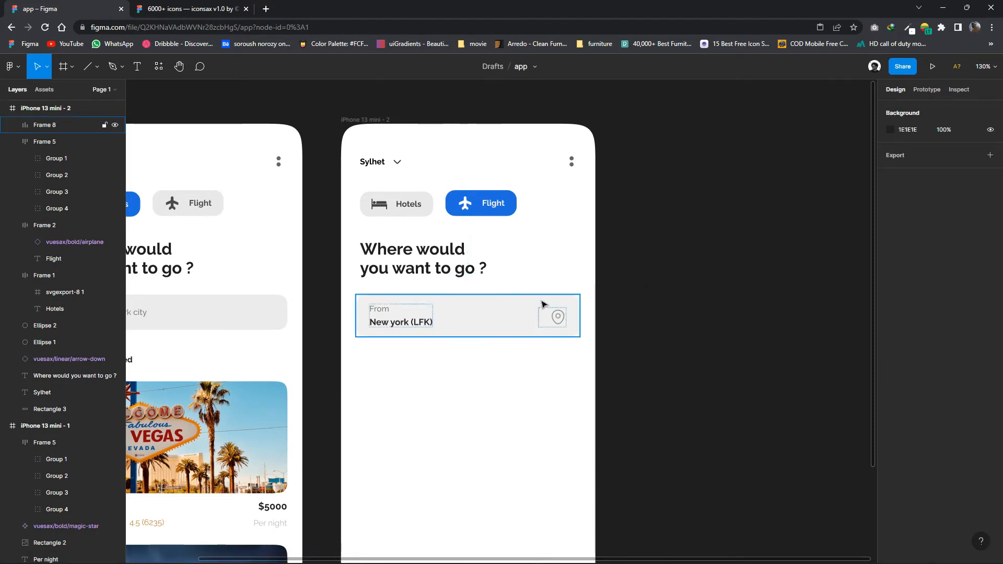
Duplicate the From field directly below itself and change the copy's label to "To".
{"action": "left_click_drag", "start_coordinate": [541, 305], "coordinate": [538, 358]}
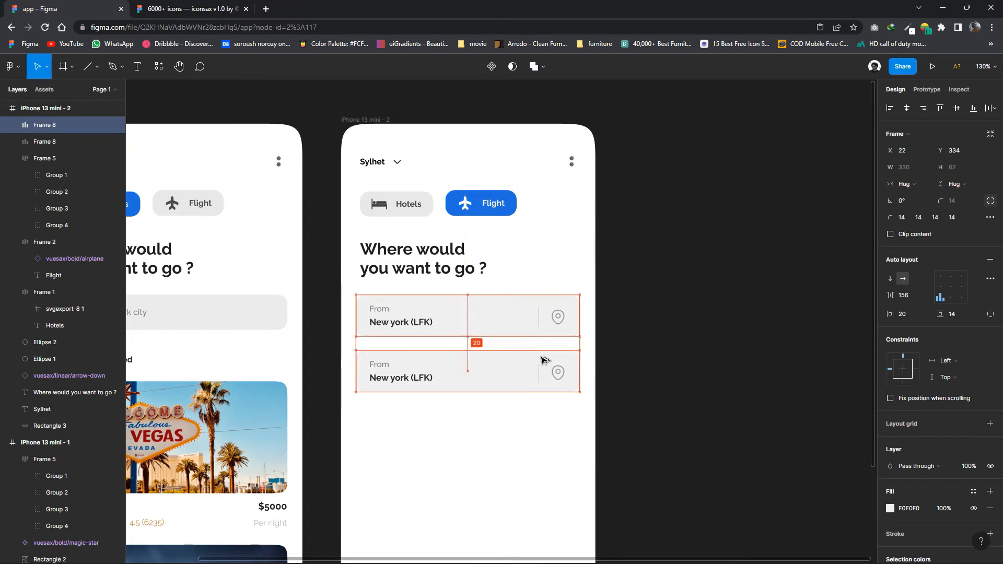
{"action": "left_click", "coordinate": [636, 345]}
{"action": "scroll", "coordinate": [376, 361], "scroll_direction": "up", "scroll_amount": 2}
{"action": "double_click", "coordinate": [427, 369]}
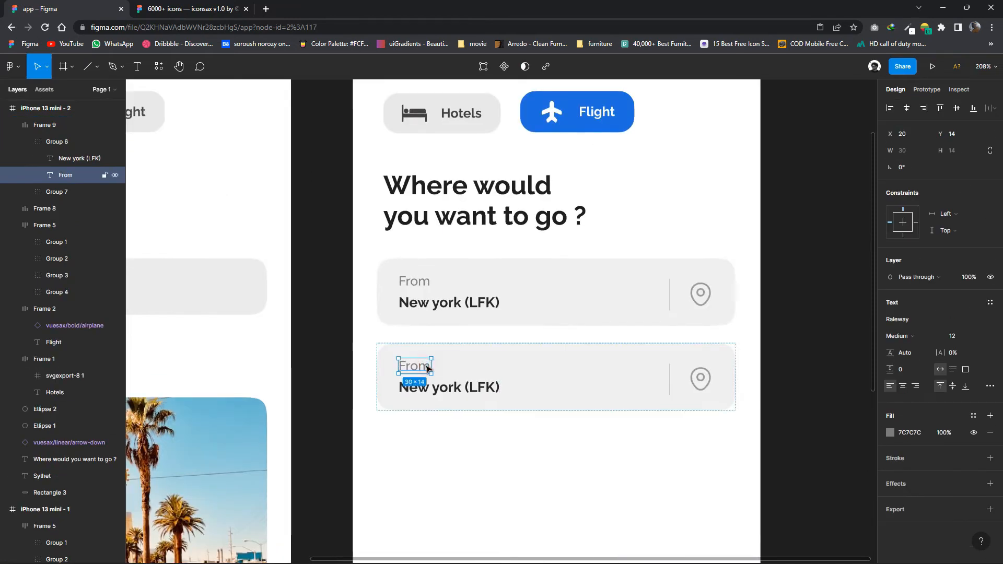
{"action": "double_click", "coordinate": [418, 368]}
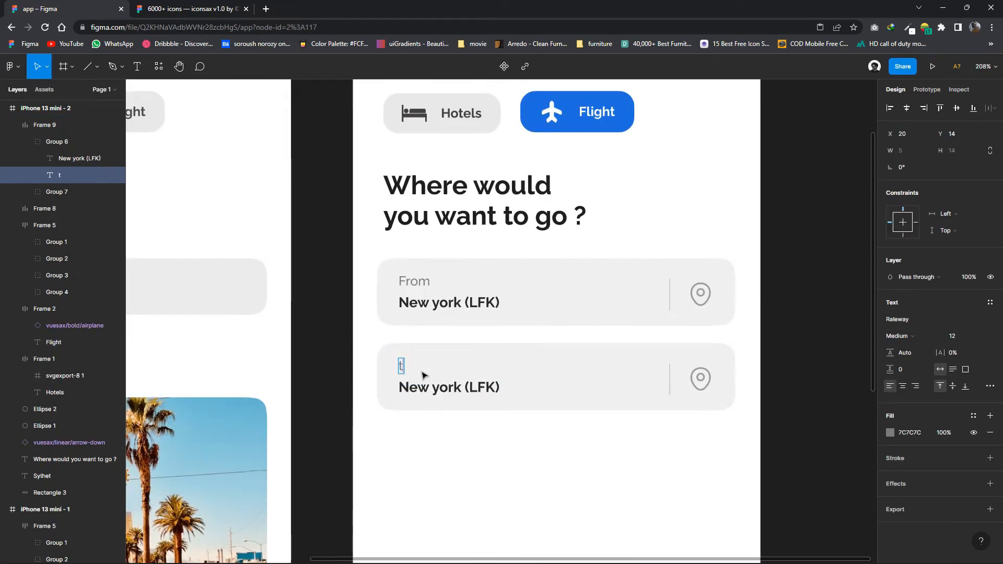
{"action": "type", "text": "To"}
Replace the "New york (LFK)" text in the To field with "Sylhet".
{"action": "left_click", "coordinate": [437, 387]}
{"action": "left_click", "coordinate": [437, 388]}
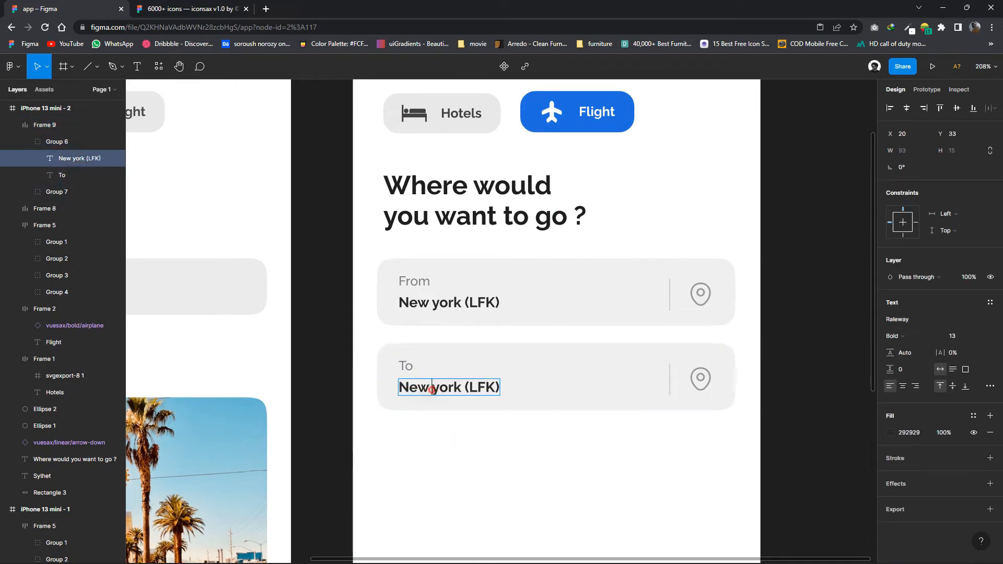
{"action": "double_click", "coordinate": [447, 387]}
{"action": "type", "text": "S"}
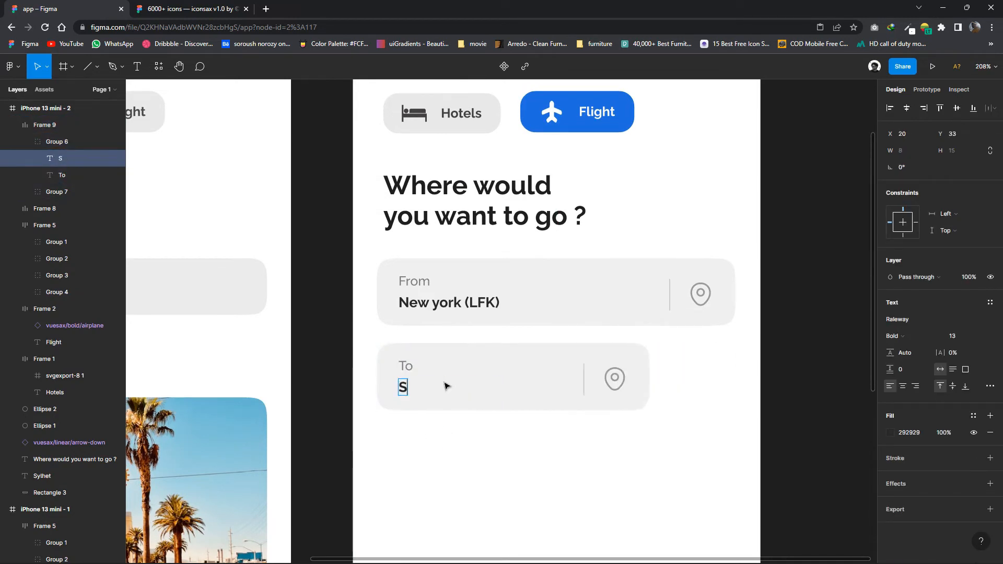
{"action": "type", "text": "ylhet"}
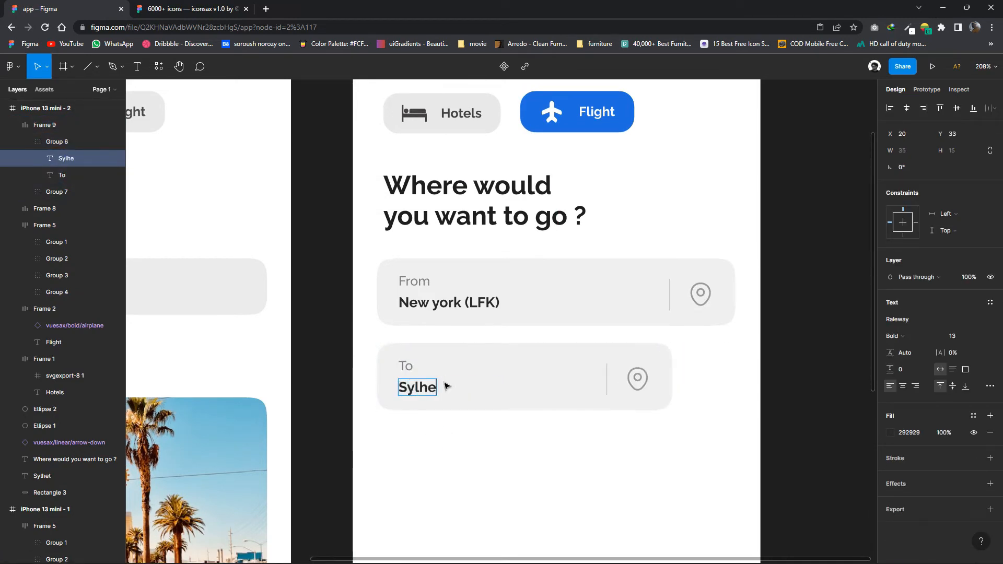
{"action": "left_click", "coordinate": [471, 435]}
{"action": "left_click", "coordinate": [471, 439]}
{"action": "scroll", "coordinate": [471, 443], "scroll_direction": "down", "scroll_amount": 1}
{"action": "left_click_drag", "start_coordinate": [471, 443], "coordinate": [385, 428]}
{"action": "scroll", "coordinate": [385, 428], "scroll_direction": "up", "scroll_amount": 3}
Extend the To field's city text to read "Sylhet (Stl)".
{"action": "double_click", "coordinate": [366, 356]}
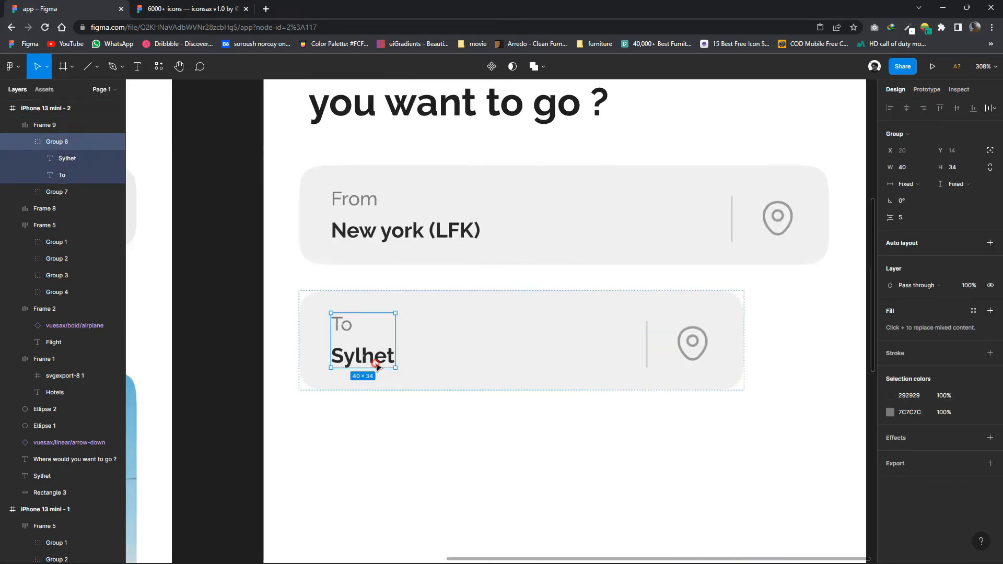
{"action": "double_click", "coordinate": [392, 359]}
{"action": "type", "text": "("}
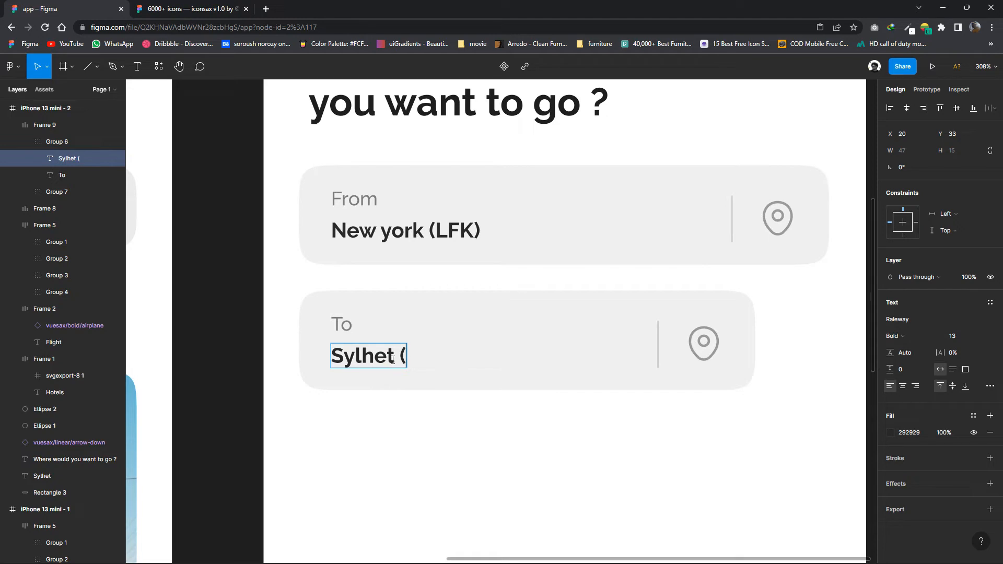
{"action": "type", "text": "Sty"}
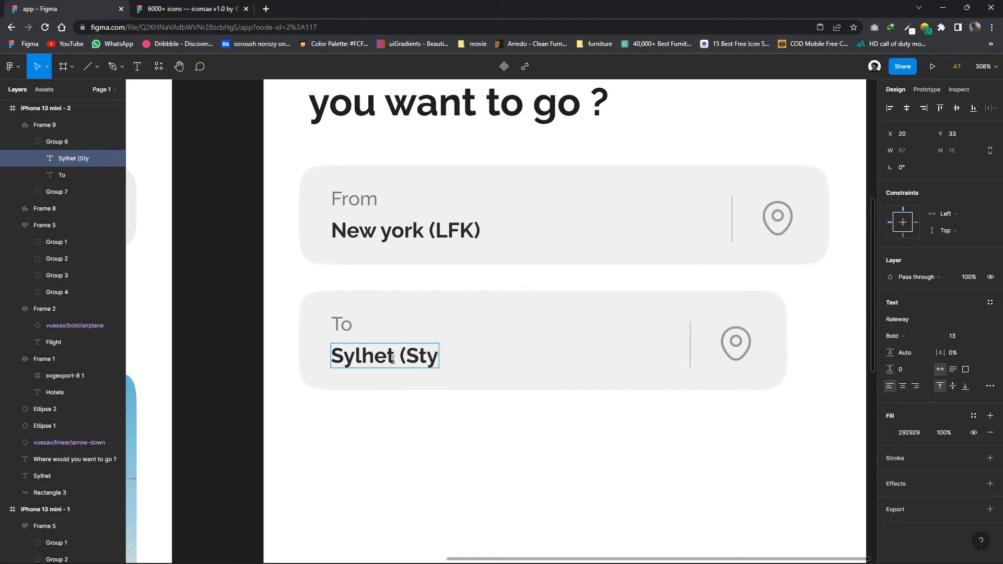
{"action": "key", "text": "BackSpace"}
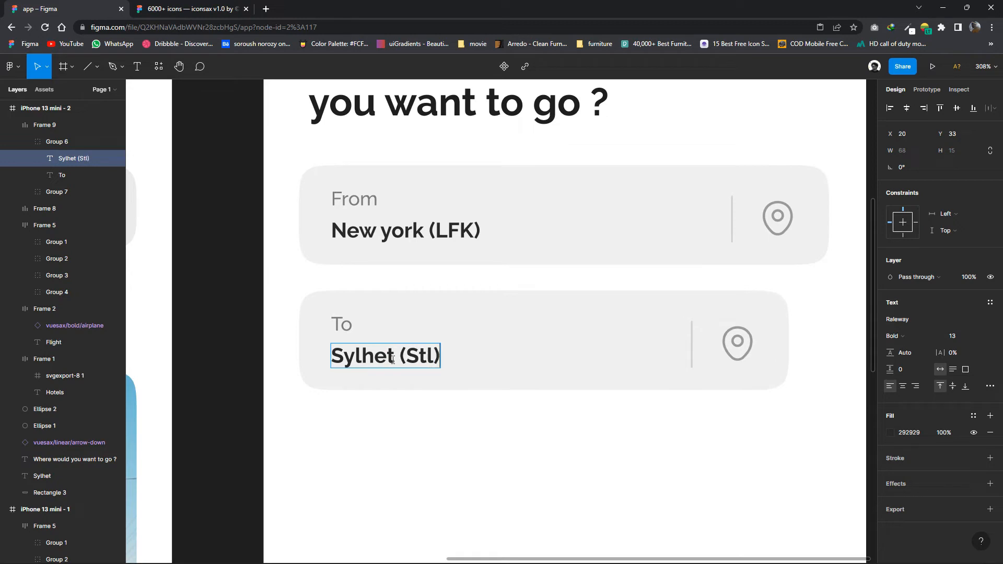
{"action": "key", "text": "Escape"}
{"action": "left_click", "coordinate": [763, 415]}
Try ungrouping the To field's auto layout frame.
{"action": "left_click", "coordinate": [472, 327]}
{"action": "right_click", "coordinate": [518, 369]}
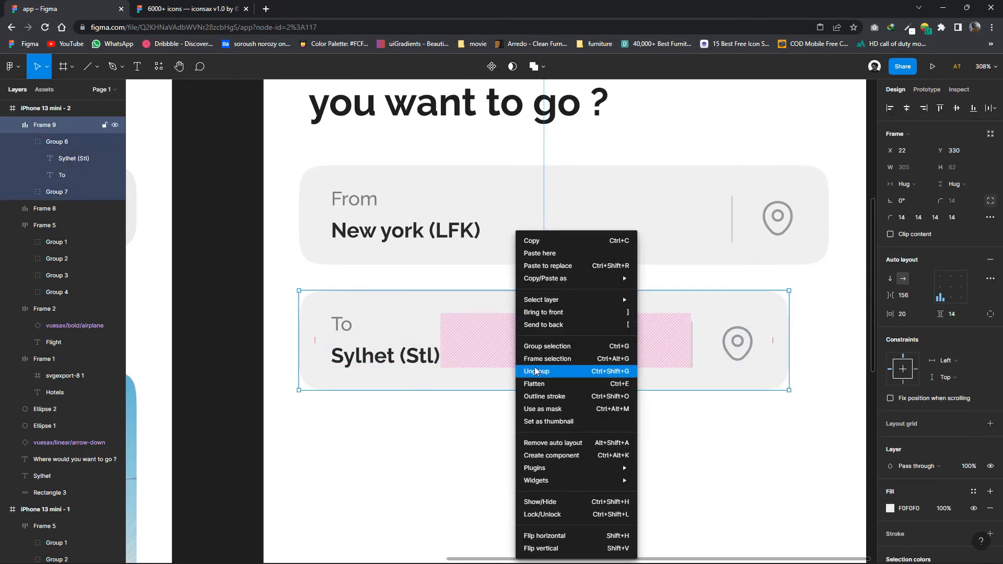
{"action": "left_click", "coordinate": [536, 372]}
{"action": "left_click", "coordinate": [666, 414]}
Try placing a duplicate of the From field over the loose To contents as a new background, and undo it.
{"action": "scroll", "coordinate": [625, 392], "scroll_direction": "down", "scroll_amount": 2, "text": "ctrl"}
{"action": "left_click", "coordinate": [647, 295]}
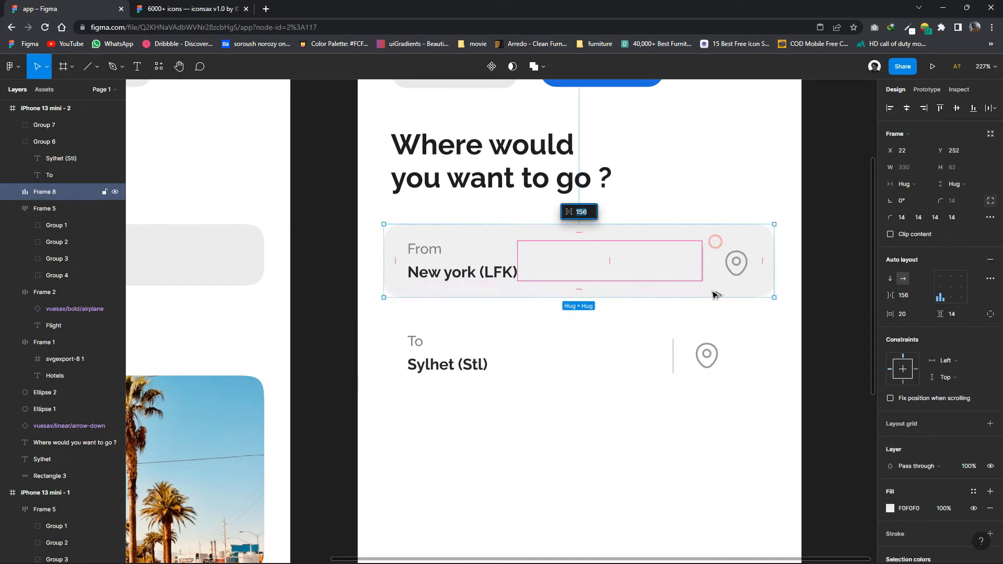
{"action": "left_click_drag", "start_coordinate": [716, 295], "coordinate": [713, 391]}
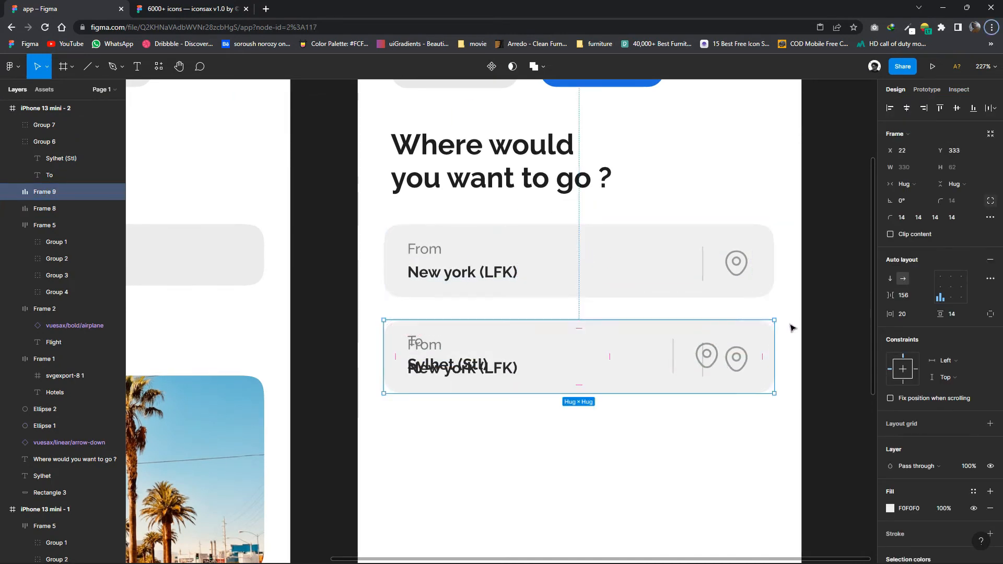
{"action": "key", "text": "ctrl+z"}
{"action": "key", "text": "Escape"}
{"action": "left_click", "coordinate": [634, 286]}
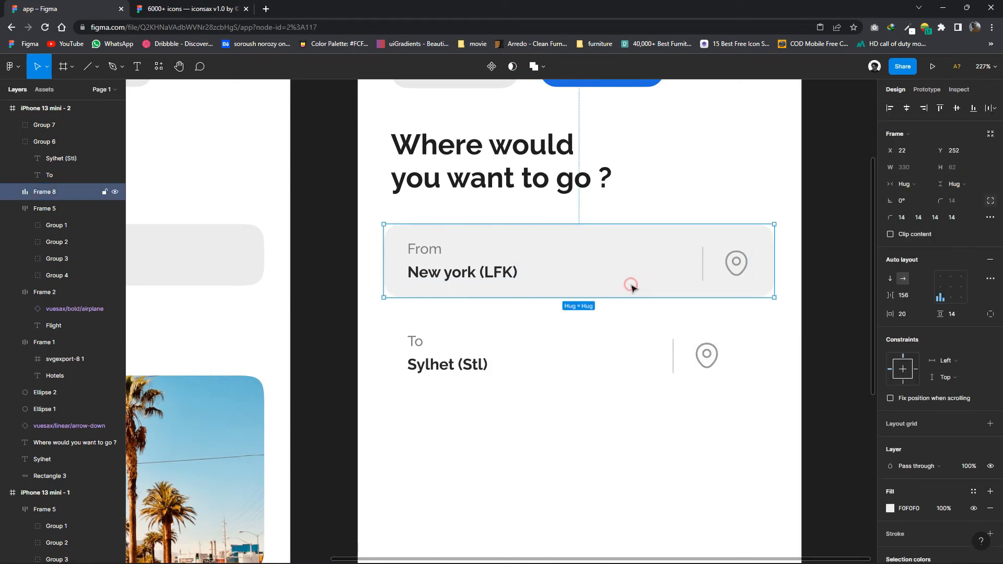
{"action": "left_click_drag", "start_coordinate": [634, 287], "coordinate": [638, 403]}
Remove auto layout from the To field's frame and widen it to 330 to match the From field.
{"action": "left_click", "coordinate": [990, 259]}
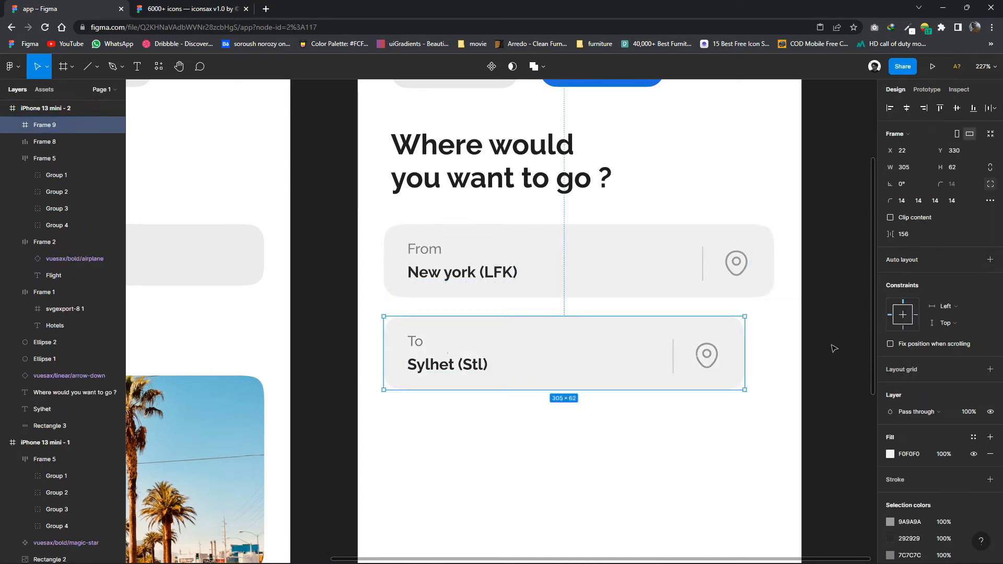
{"action": "left_click_drag", "start_coordinate": [745, 360], "coordinate": [778, 356]}
{"action": "left_click", "coordinate": [763, 404]}
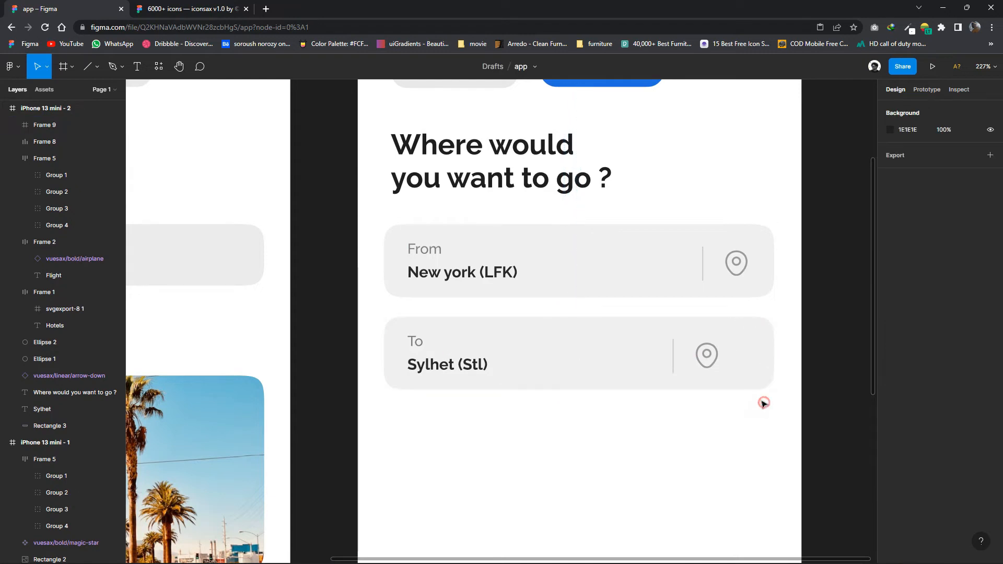
Try locking the To field's frame, unlock it again, and expand its layers down to the texts.
{"action": "left_click", "coordinate": [702, 372]}
{"action": "left_click", "coordinate": [104, 125]}
{"action": "left_click", "coordinate": [451, 375]}
{"action": "left_click", "coordinate": [104, 125]}
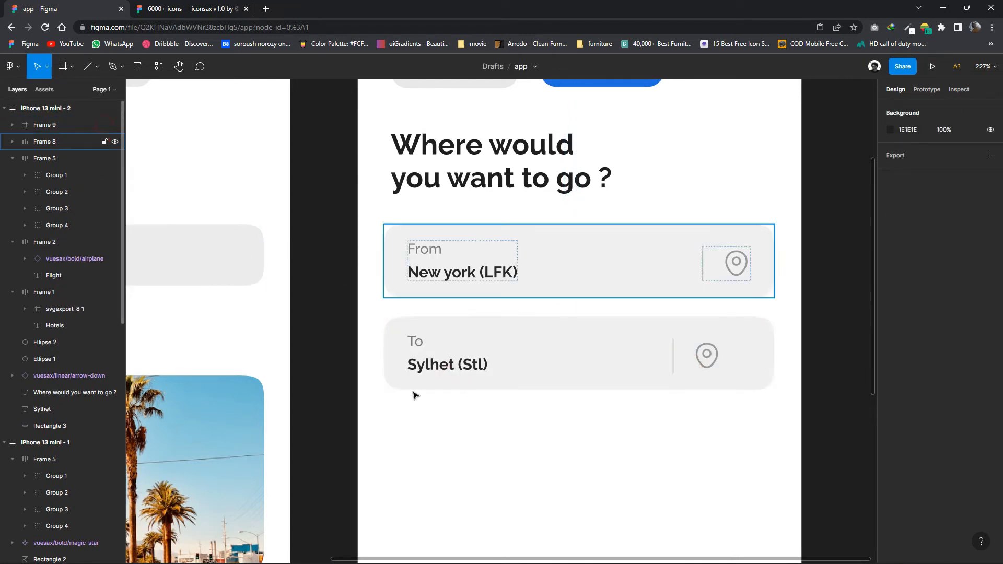
{"action": "left_click", "coordinate": [650, 336]}
{"action": "left_click", "coordinate": [11, 125]}
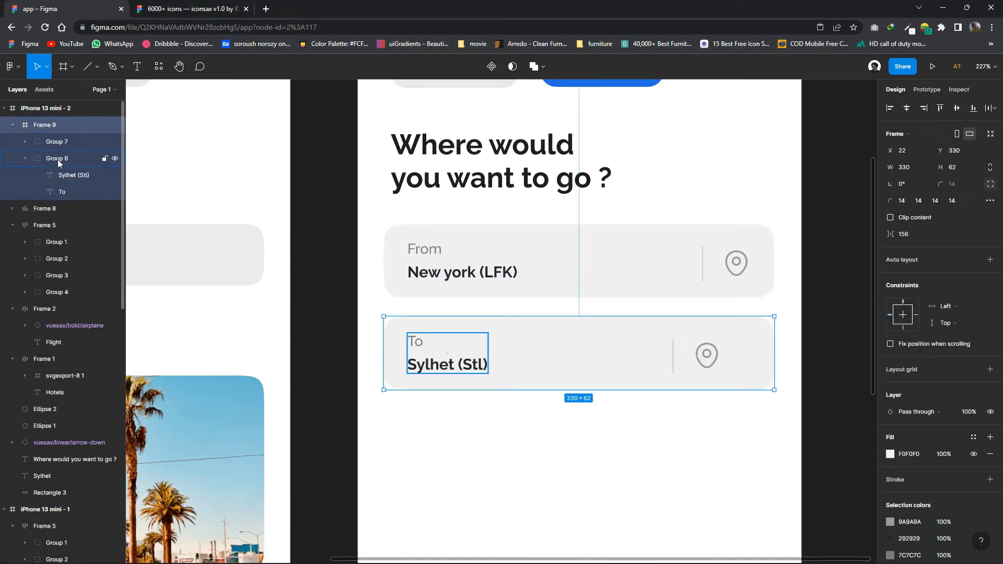
{"action": "left_click", "coordinate": [32, 145]}
{"action": "left_click", "coordinate": [48, 175]}
{"action": "left_click", "coordinate": [55, 192]}
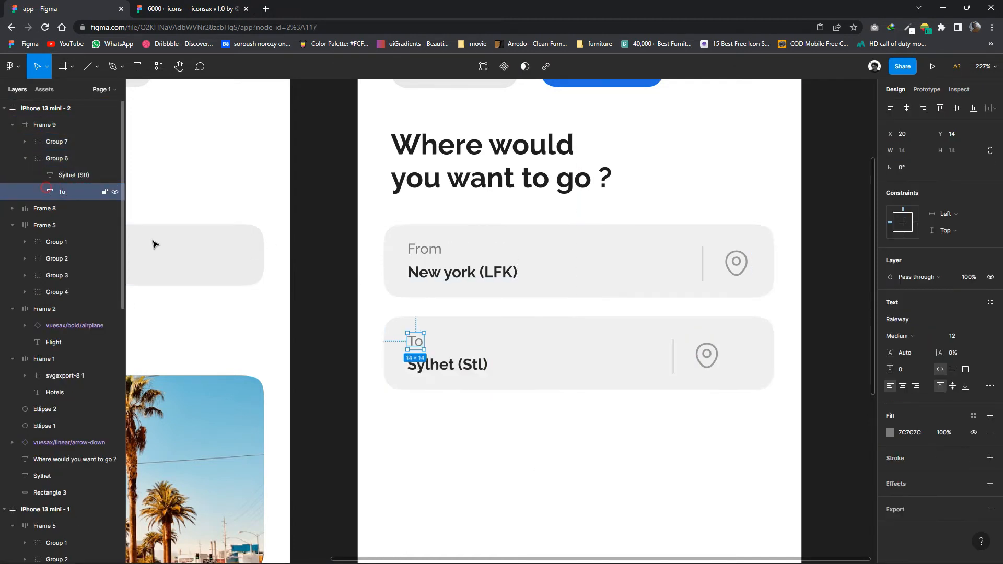
Try ungrouping the To field's frame into its text and icon groups, and undo it.
{"action": "left_click_drag", "start_coordinate": [797, 429], "coordinate": [407, 322]}
{"action": "right_click", "coordinate": [463, 348]}
{"action": "left_click", "coordinate": [480, 371]}
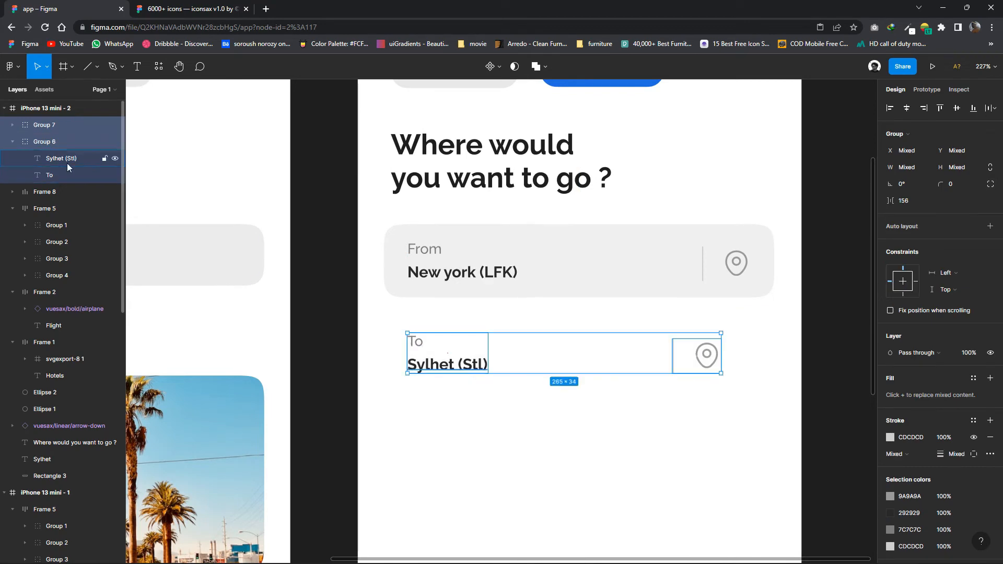
{"action": "left_click", "coordinate": [656, 363]}
{"action": "left_click", "coordinate": [647, 273]}
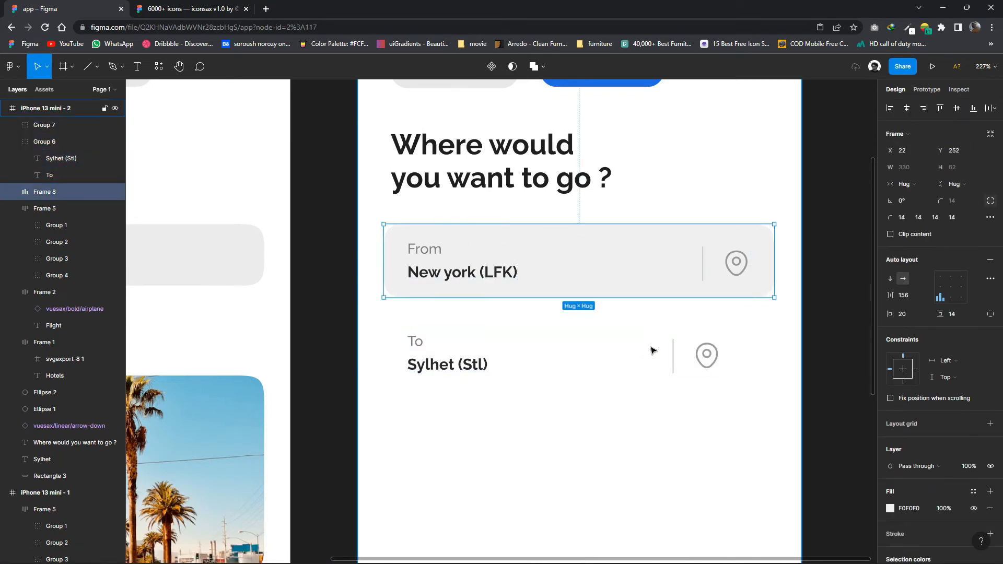
{"action": "key", "text": "ctrl+z"}
{"action": "key", "text": "ctrl+z"}
Move the To field's divider and location icon group sideways to line up with the From field's icon.
{"action": "left_click", "coordinate": [648, 409]}
{"action": "left_click", "coordinate": [685, 379]}
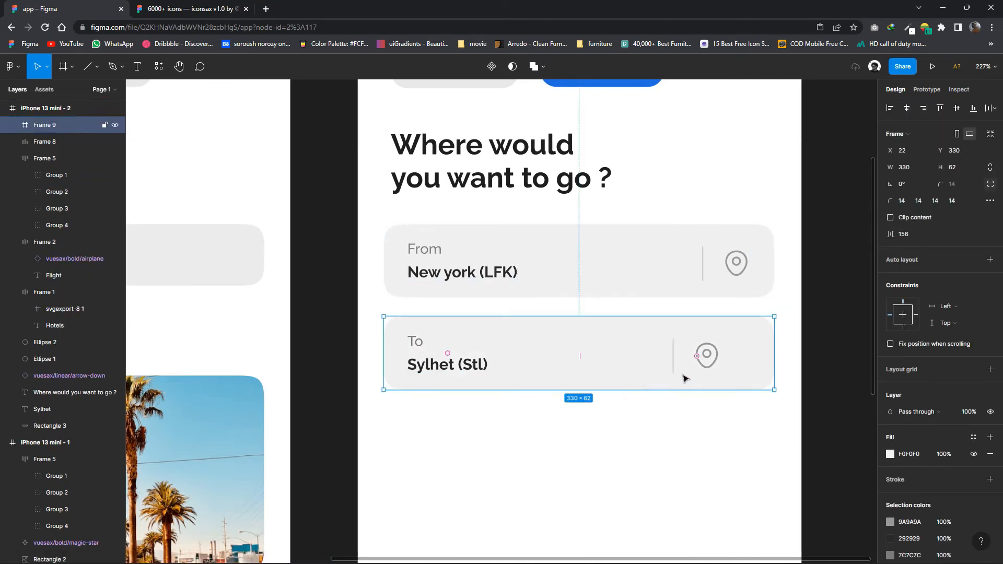
{"action": "left_click_drag", "start_coordinate": [707, 361], "coordinate": [723, 358]}
{"action": "left_click", "coordinate": [813, 347]}
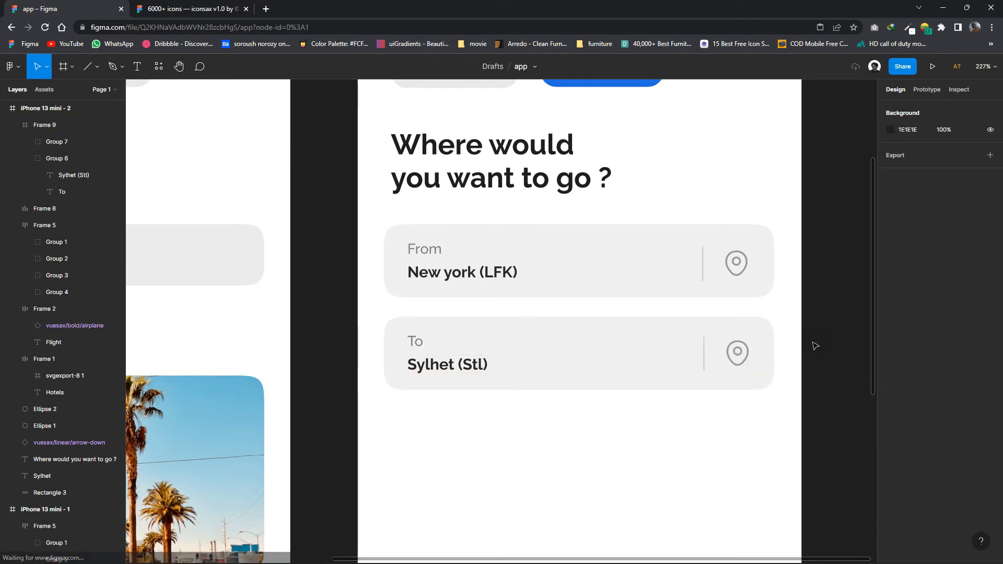
Try drawing a circle over the From field's location icon, and undo it.
{"action": "scroll", "coordinate": [770, 410], "scroll_direction": "down", "scroll_amount": 3}
{"action": "scroll", "coordinate": [748, 366], "scroll_direction": "up", "scroll_amount": 2}
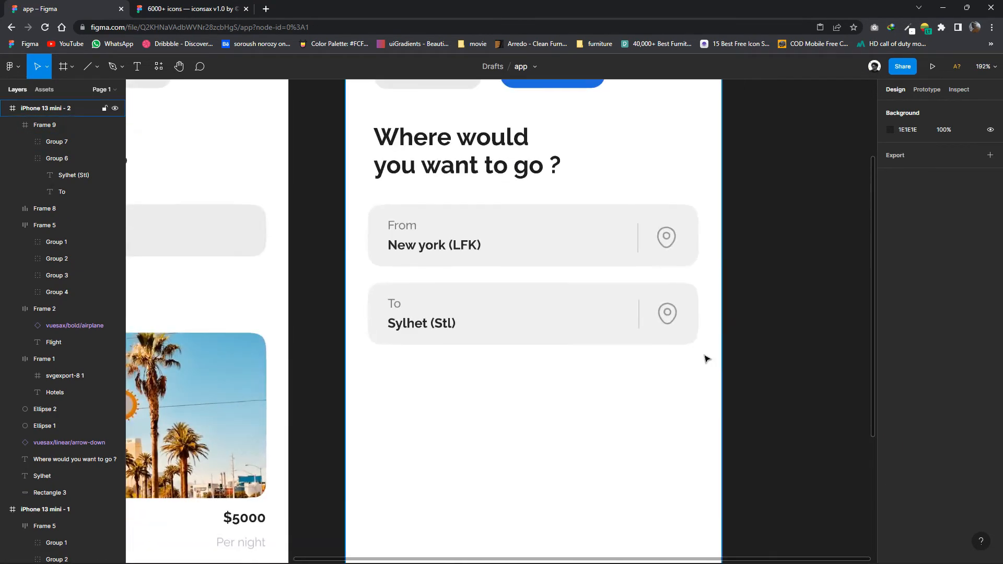
{"action": "left_click", "coordinate": [123, 68]}
{"action": "left_click", "coordinate": [96, 67]}
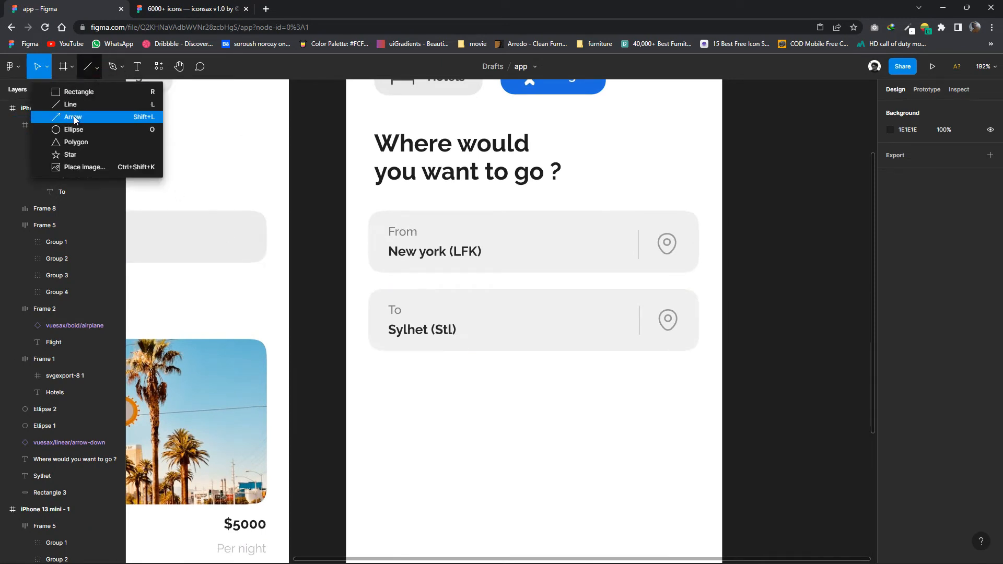
{"action": "left_click", "coordinate": [78, 132]}
{"action": "left_click_drag", "start_coordinate": [639, 225], "coordinate": [677, 264]}
{"action": "key", "text": "ctrl+z"}
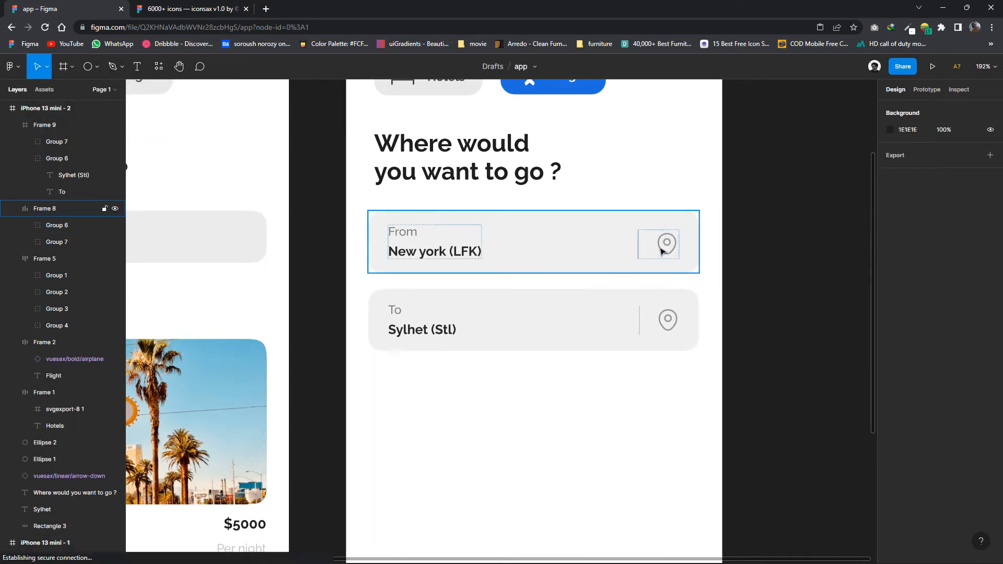
Draw a 32 × 32 circle and place it between the From and To fields, just before the divider lines.
{"action": "left_click", "coordinate": [97, 66]}
{"action": "left_click", "coordinate": [78, 132]}
{"action": "mouse_move", "coordinate": [548, 397]}
{"action": "left_mouse_down"}
{"action": "mouse_move", "coordinate": [601, 448]}
{"action": "mouse_move", "coordinate": [580, 429]}
{"action": "mouse_move", "coordinate": [596, 368]}
{"action": "mouse_move", "coordinate": [643, 289]}
{"action": "mouse_move", "coordinate": [611, 287]}
{"action": "left_mouse_up"}
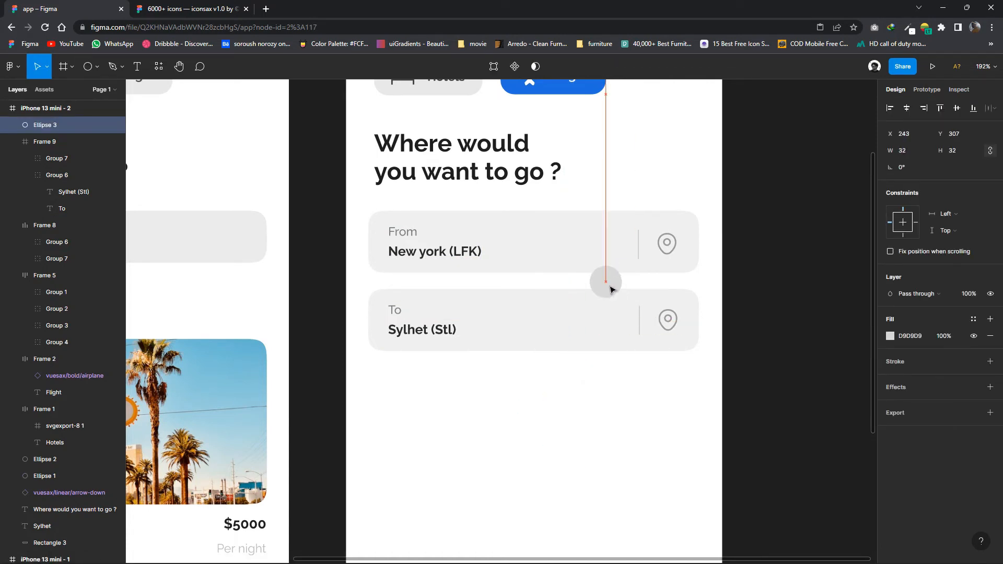
In the iconsax icon file, find the Linear Arrow set and copy its horizontal two-way arrows icon.
{"action": "left_click", "coordinate": [190, 8]}
{"action": "scroll", "coordinate": [377, 303], "scroll_direction": "down", "scroll_amount": 6}
{"action": "left_click_drag", "start_coordinate": [329, 294], "coordinate": [484, 340]}
{"action": "left_click_drag", "start_coordinate": [276, 298], "coordinate": [305, 240]}
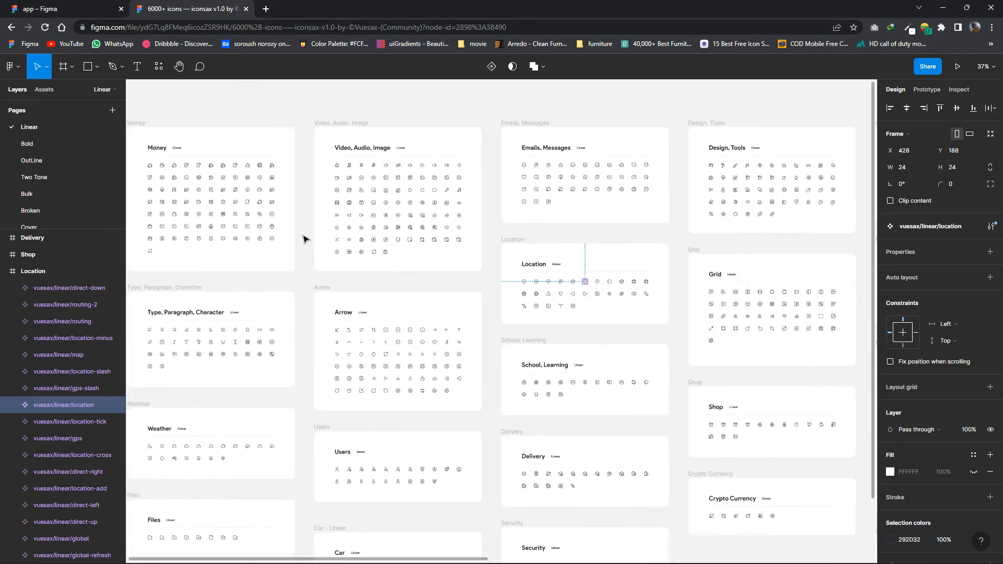
{"action": "scroll", "coordinate": [453, 402], "scroll_direction": "up", "scroll_amount": 3}
{"action": "scroll", "coordinate": [452, 403], "scroll_direction": "up", "scroll_amount": 3}
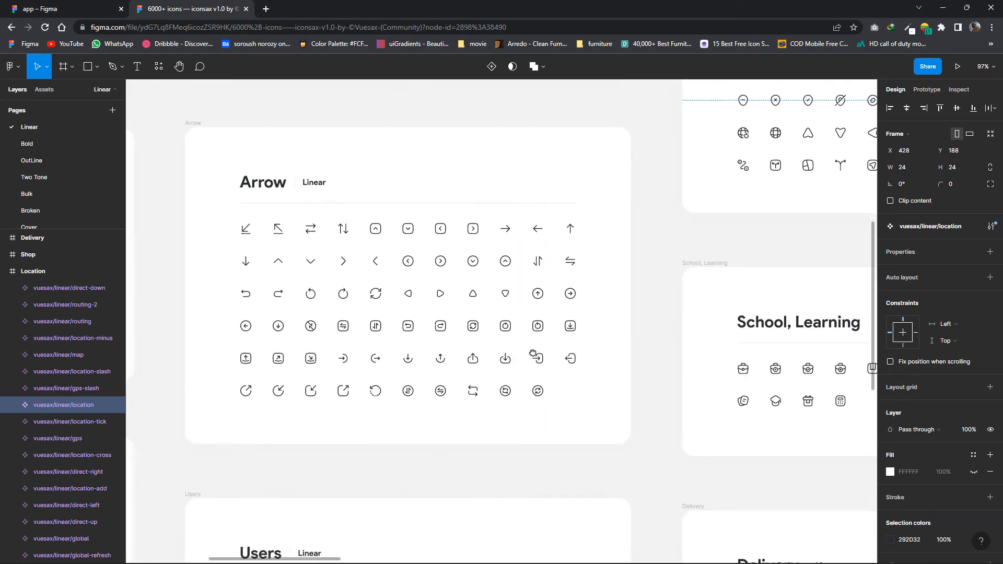
{"action": "left_click", "coordinate": [312, 229]}
Back in the app design file, change the circle's fill colour to white.
{"action": "left_click", "coordinate": [79, 9]}
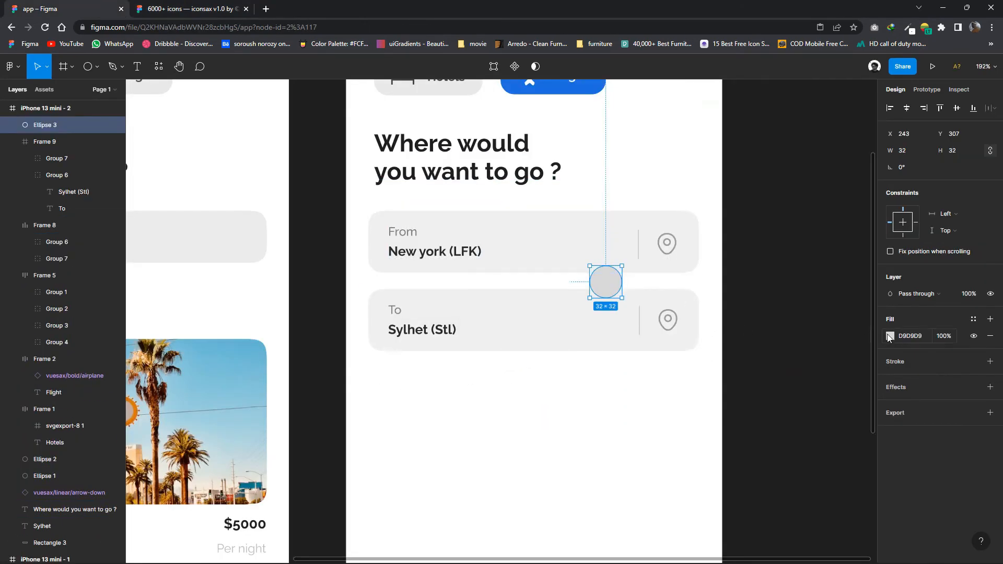
{"action": "left_click", "coordinate": [890, 336]}
{"action": "left_click_drag", "start_coordinate": [761, 328], "coordinate": [746, 306]}
Paste the copied arrows icon into the Flight screen, place it over the white circle, and set its rotation to -90°.
{"action": "right_click", "coordinate": [681, 384]}
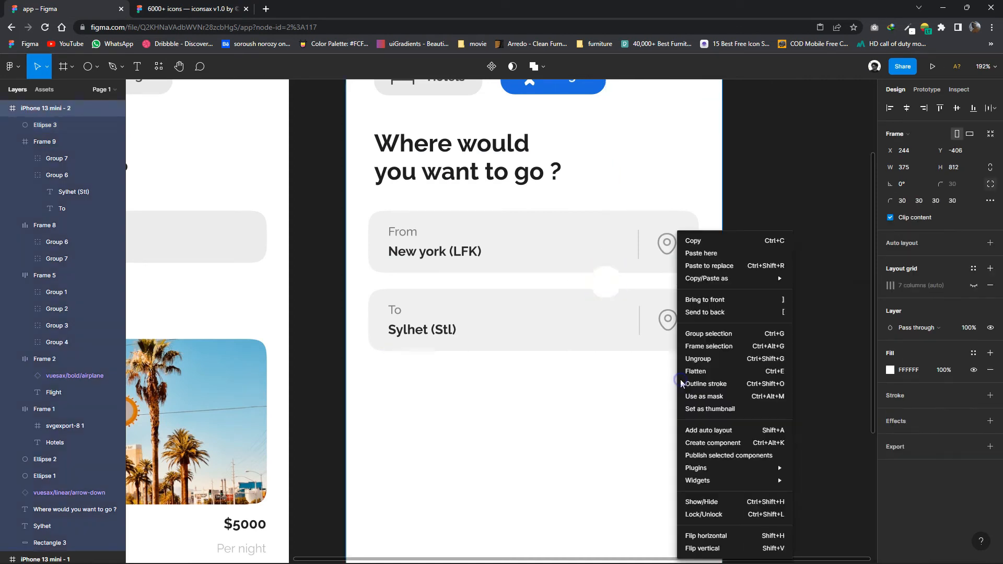
{"action": "left_click", "coordinate": [721, 267]}
{"action": "left_click_drag", "start_coordinate": [749, 249], "coordinate": [615, 286]}
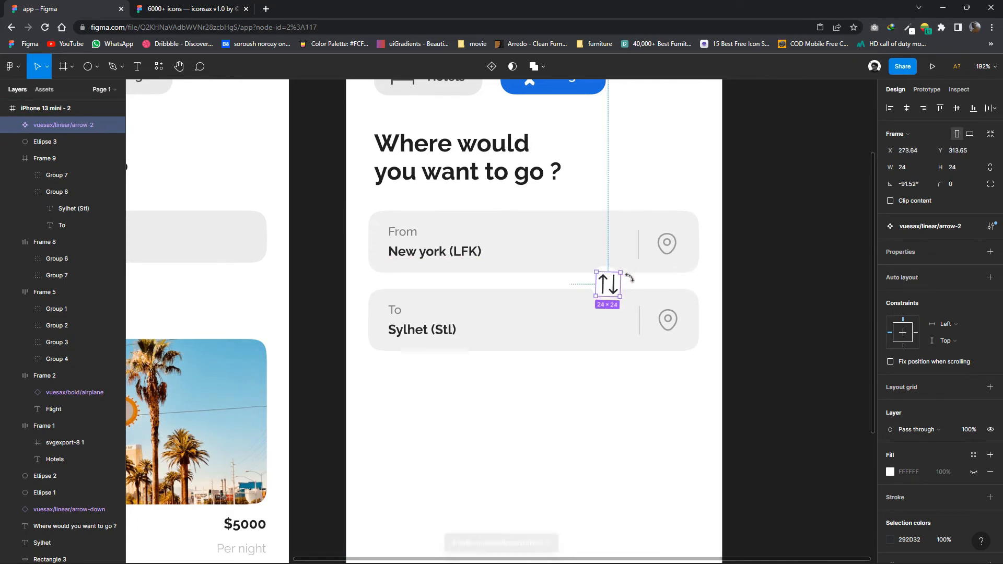
{"action": "scroll", "coordinate": [624, 270], "scroll_direction": "up", "scroll_amount": 5}
{"action": "left_click", "coordinate": [908, 184]}
{"action": "type", "text": "-9"}
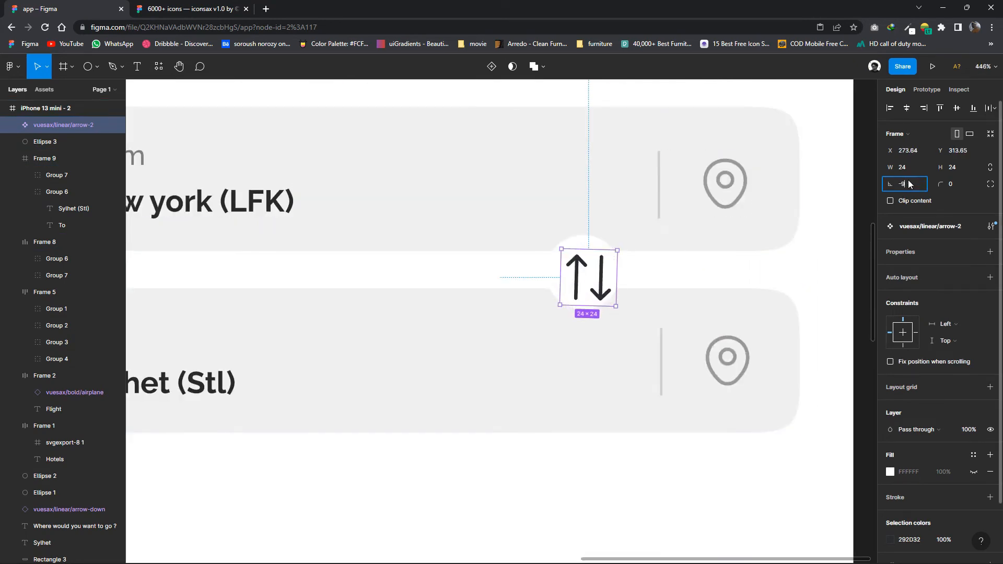
{"action": "type", "text": "0"}
{"action": "key", "text": "Return"}
Centre the arrows icon inside the white circle between the From and To fields.
{"action": "left_click_drag", "start_coordinate": [616, 305], "coordinate": [601, 261]}
{"action": "left_click", "coordinate": [685, 283]}
{"action": "scroll", "coordinate": [683, 285], "scroll_direction": "down", "scroll_amount": 6}
{"action": "scroll", "coordinate": [648, 274], "scroll_direction": "up", "scroll_amount": 7}
{"action": "left_click", "coordinate": [701, 260]}
{"action": "scroll", "coordinate": [703, 260], "scroll_direction": "down", "scroll_amount": 3}
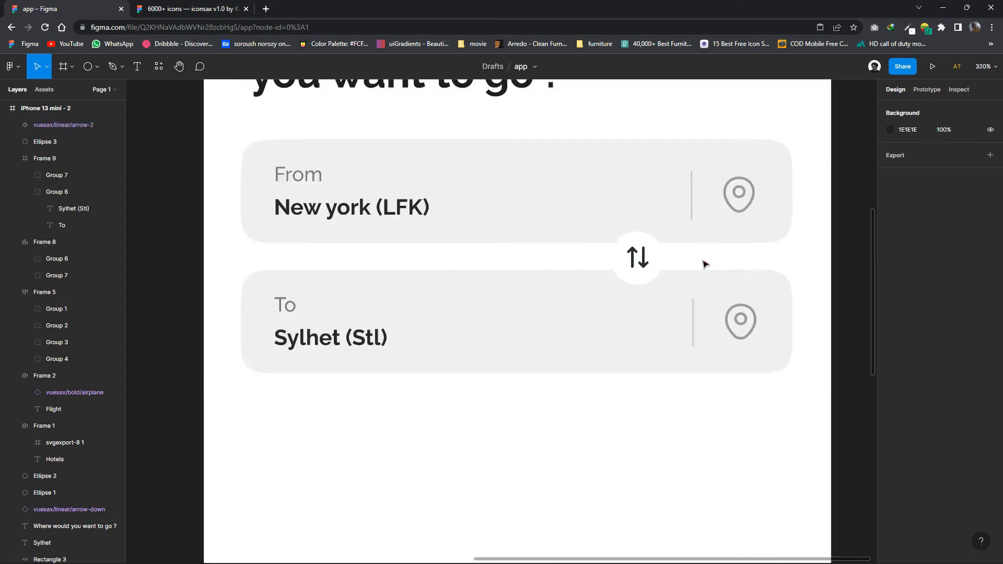
{"action": "scroll", "coordinate": [706, 264], "scroll_direction": "down", "scroll_amount": 2}
{"action": "scroll", "coordinate": [705, 265], "scroll_direction": "down", "scroll_amount": 4}
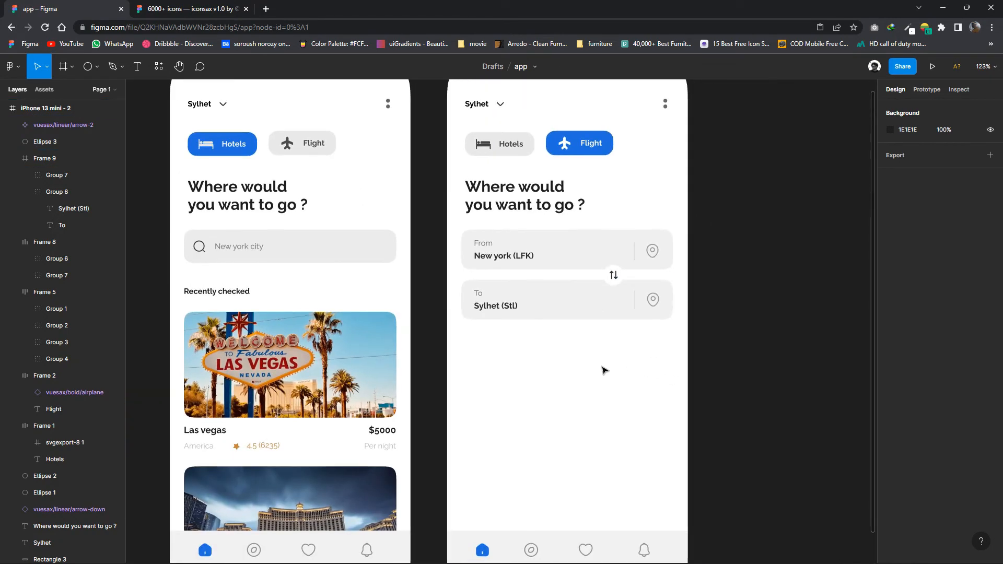
{"action": "left_click_drag", "start_coordinate": [604, 371], "coordinate": [580, 324]}
{"action": "left_click", "coordinate": [181, 5]}
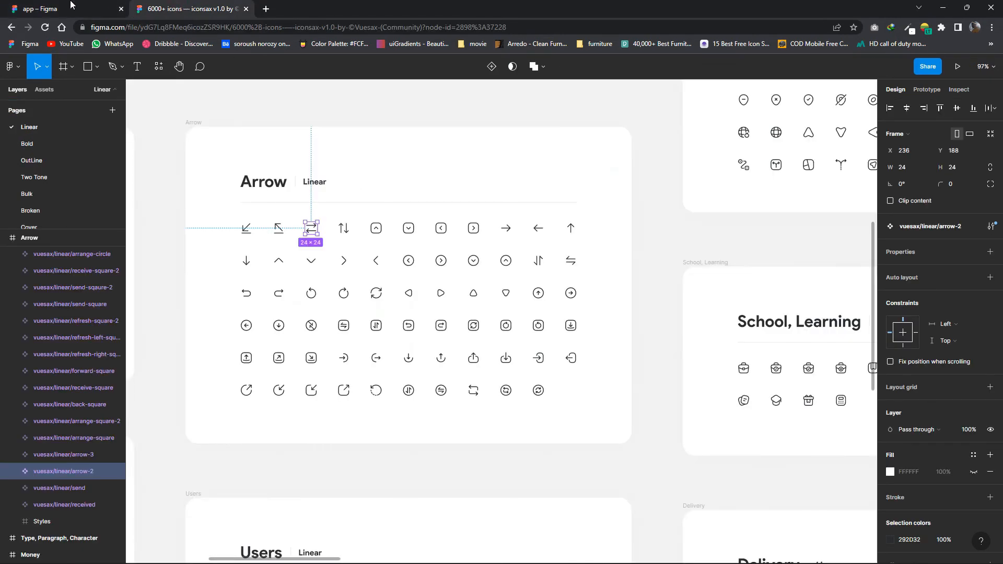
{"action": "left_click", "coordinate": [71, 5]}
{"action": "scroll", "coordinate": [529, 313], "scroll_direction": "up", "scroll_amount": 3}
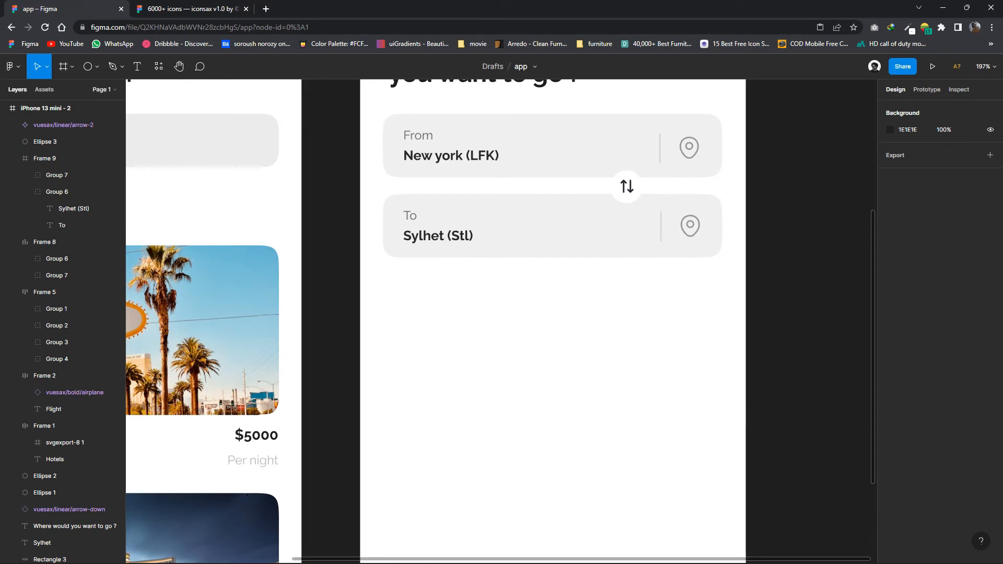
{"action": "key", "text": "alt+Tab"}
{"action": "scroll", "coordinate": [600, 227], "scroll_direction": "down", "scroll_amount": 2}
Duplicate the To field below itself as a 161 × 62 box without the divider and location icon.
{"action": "left_click", "coordinate": [562, 190]}
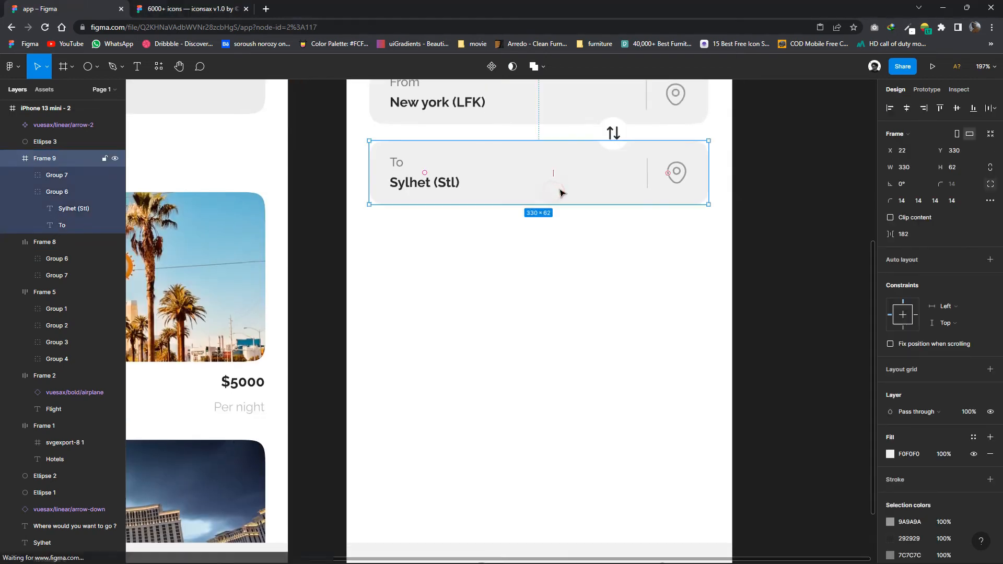
{"action": "left_click_drag", "start_coordinate": [562, 190], "coordinate": [565, 293]}
{"action": "left_click_drag", "start_coordinate": [707, 277], "coordinate": [512, 277]}
{"action": "left_click_drag", "start_coordinate": [721, 314], "coordinate": [633, 259]}
{"action": "key", "text": "Delete"}
{"action": "left_click", "coordinate": [563, 290]}
{"action": "left_click", "coordinate": [492, 280]}
{"action": "left_click_drag", "start_coordinate": [512, 276], "coordinate": [677, 281]}
{"action": "key", "text": "Delete"}
{"action": "left_click", "coordinate": [501, 290]}
{"action": "left_click_drag", "start_coordinate": [518, 285], "coordinate": [673, 282]}
{"action": "key", "text": "Delete"}
Change the new box's texts to "Departure" for the label and "Sep 10" for the value.
{"action": "left_click", "coordinate": [417, 292]}
{"action": "double_click", "coordinate": [417, 290]}
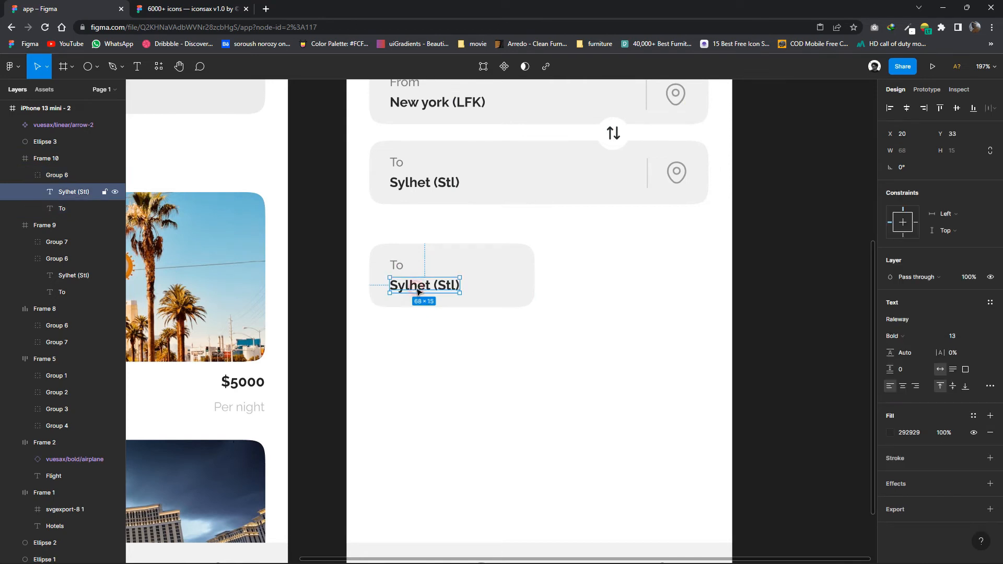
{"action": "type", "text": "10"}
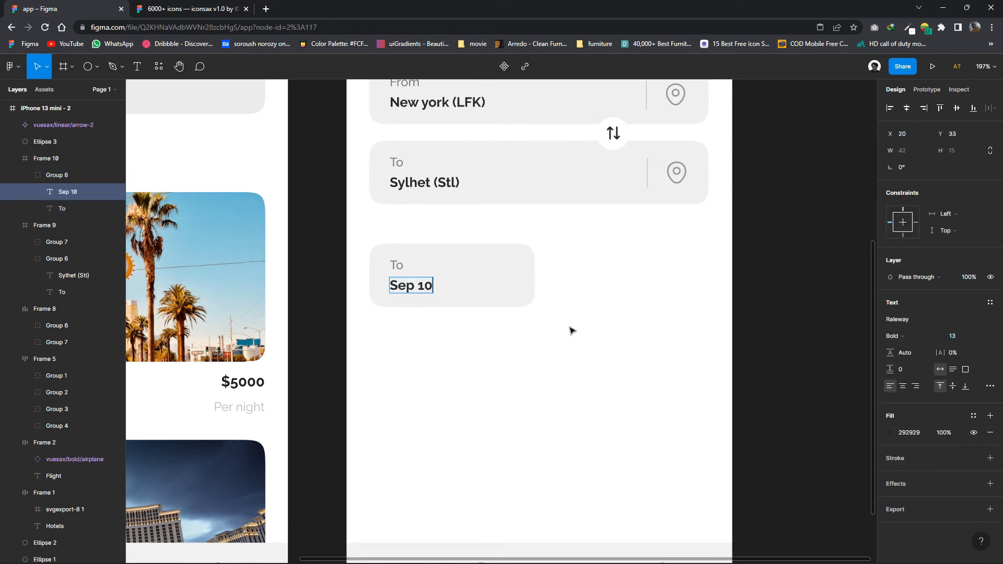
{"action": "double_click", "coordinate": [397, 266]}
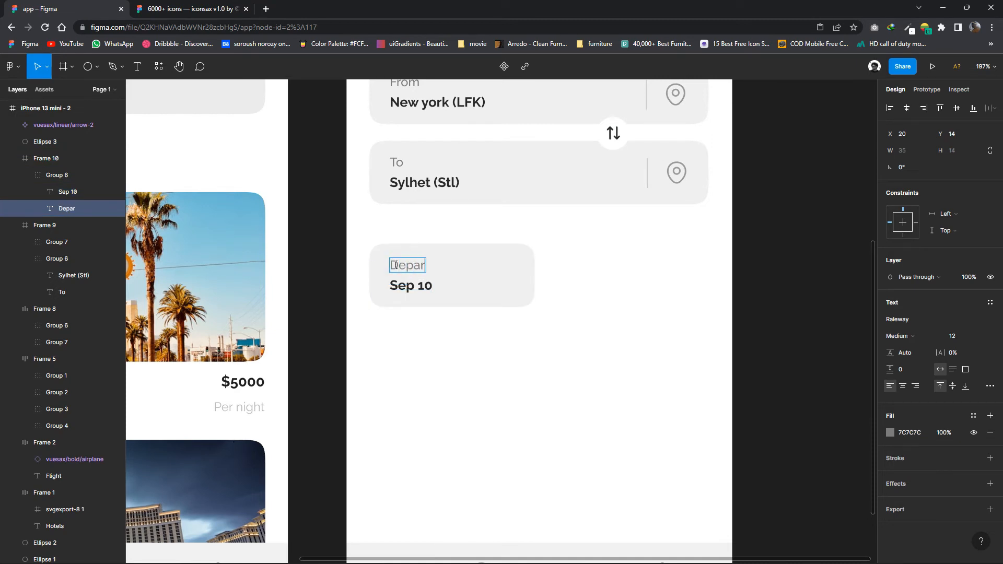
{"action": "left_click", "coordinate": [531, 321]}
Duplicate the Departure box beside it and change the copy's texts to "Return" and "Sep 12".
{"action": "left_click", "coordinate": [403, 264]}
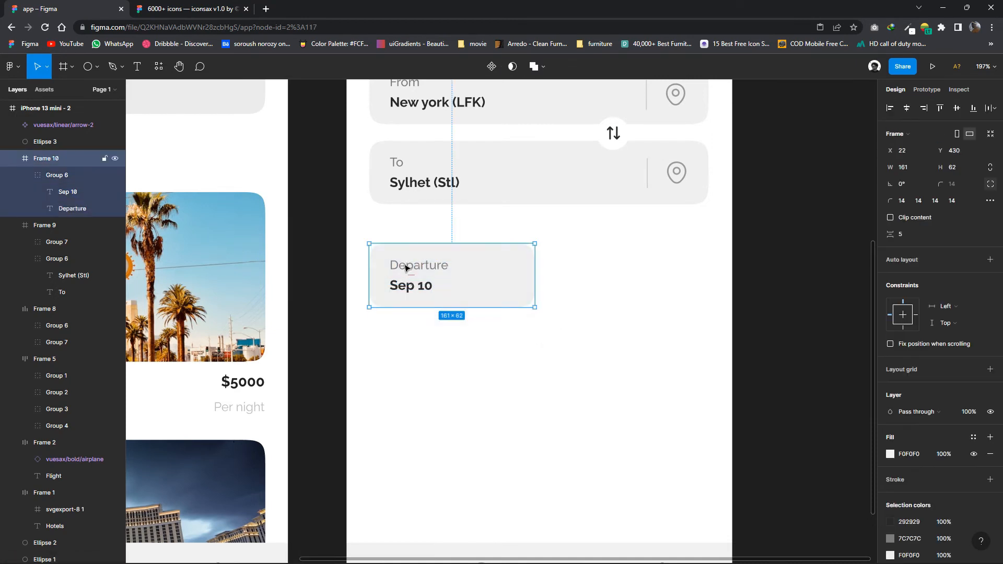
{"action": "left_click_drag", "start_coordinate": [403, 265], "coordinate": [578, 268]}
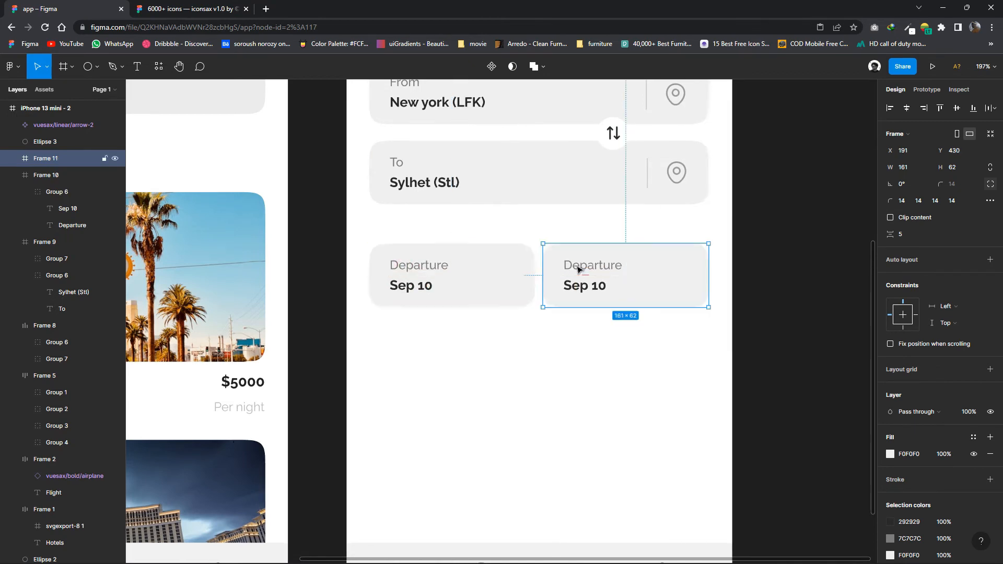
{"action": "double_click", "coordinate": [576, 264]}
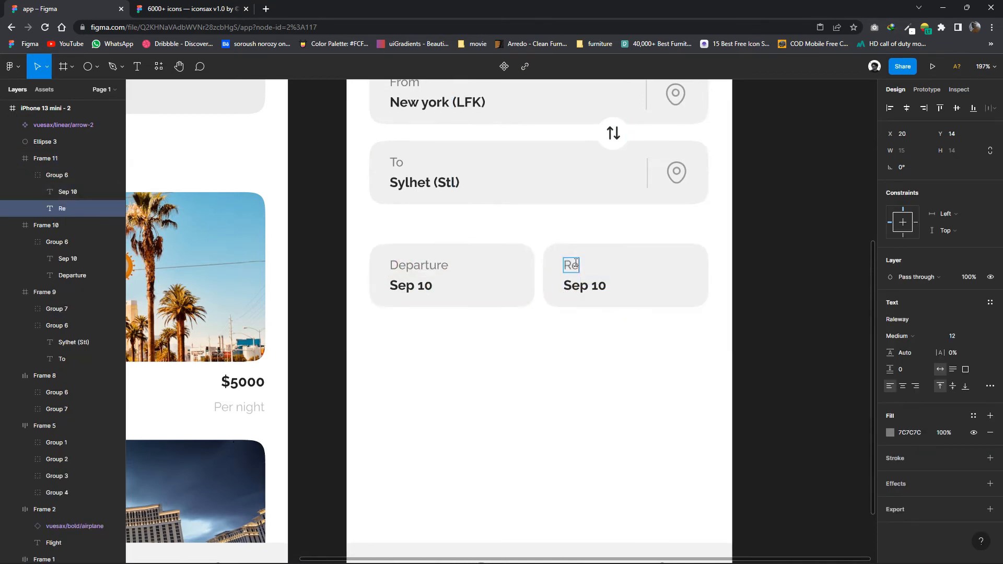
{"action": "double_click", "coordinate": [605, 293]}
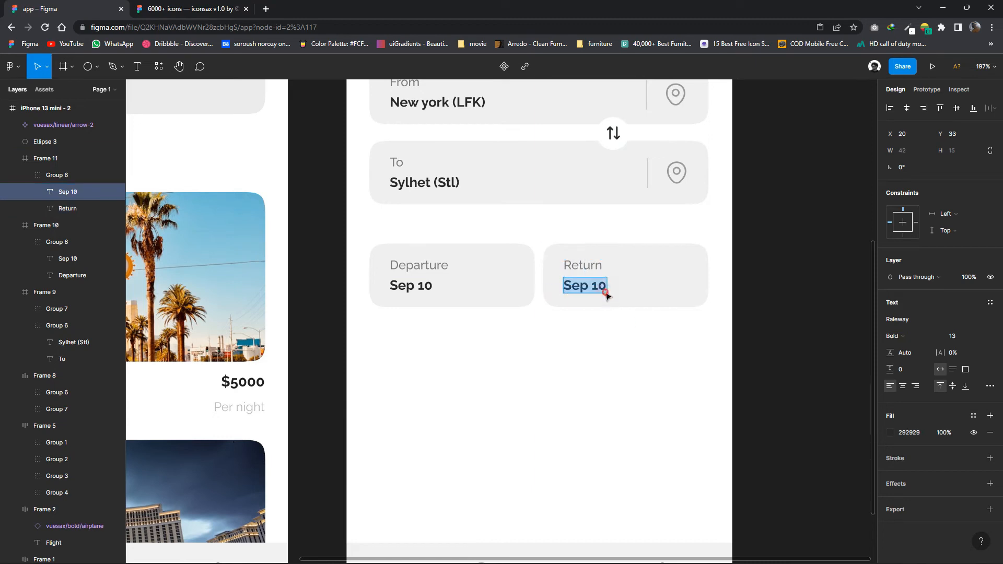
{"action": "left_click", "coordinate": [653, 335]}
Move the Departure and Return boxes up together, closer to the To field.
{"action": "scroll", "coordinate": [665, 336], "scroll_direction": "down", "scroll_amount": 2}
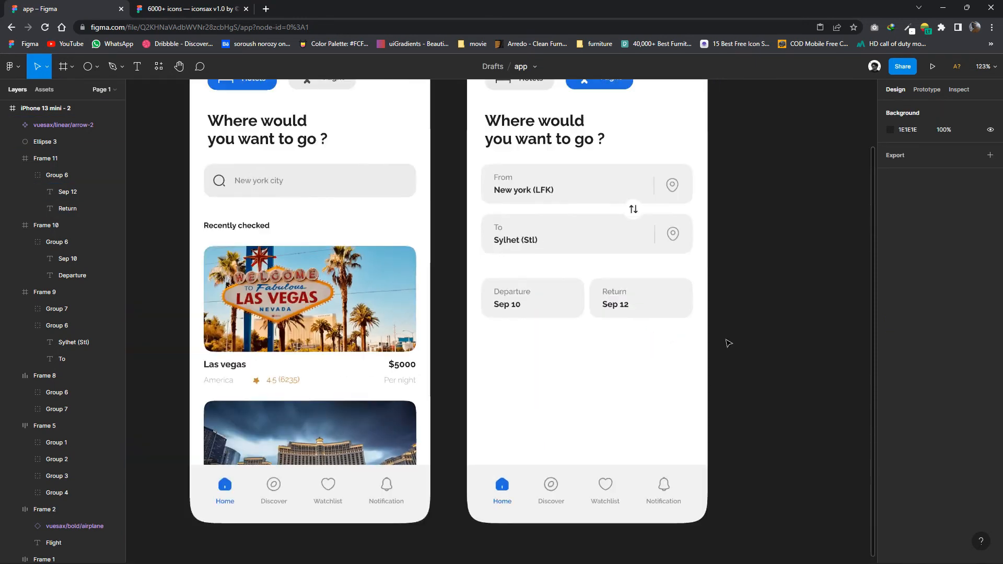
{"action": "left_click_drag", "start_coordinate": [726, 339], "coordinate": [553, 285]}
{"action": "left_click", "coordinate": [625, 335]}
{"action": "scroll", "coordinate": [624, 339], "scroll_direction": "up", "scroll_amount": 1}
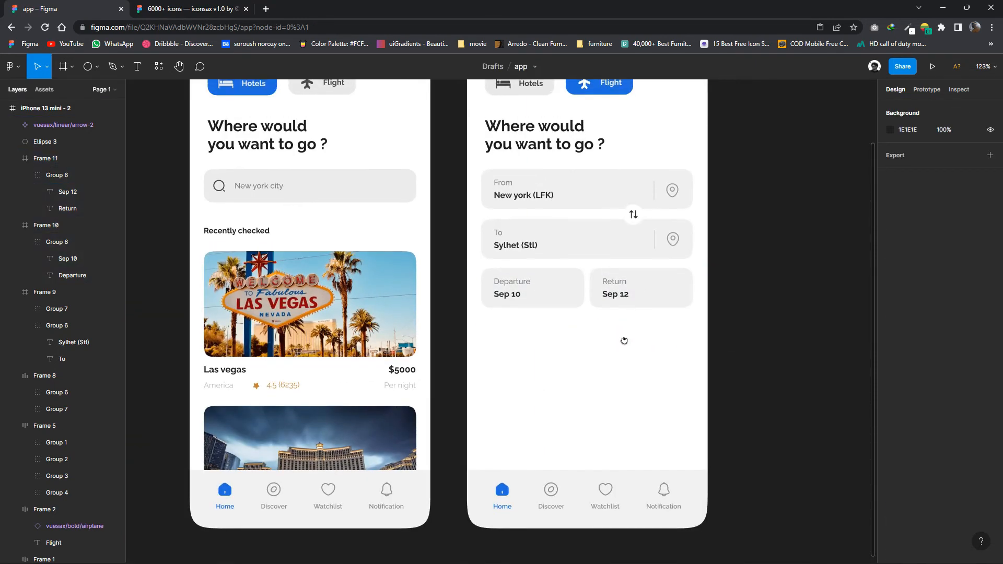
Duplicate the To field below the date boxes and delete the copy's location icon, divider and texts.
{"action": "left_click", "coordinate": [602, 251]}
{"action": "left_click_drag", "start_coordinate": [602, 251], "coordinate": [606, 352]}
{"action": "double_click", "coordinate": [673, 338]}
{"action": "key", "text": "Delete"}
{"action": "double_click", "coordinate": [524, 345]}
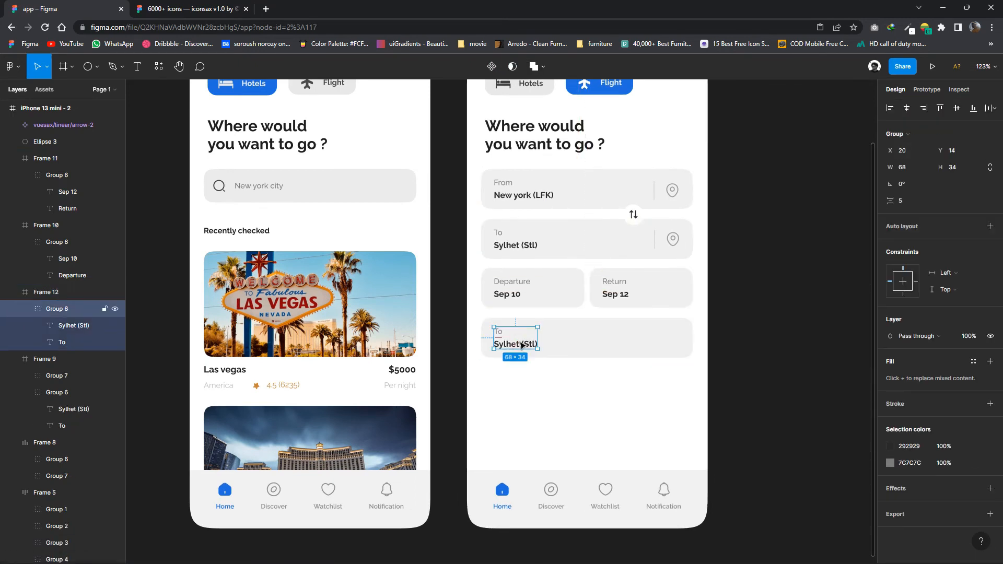
{"action": "key", "text": "Delete"}
Fill the empty box with the blue 1F6EE5 sampled from the Home icon.
{"action": "left_click", "coordinate": [591, 346]}
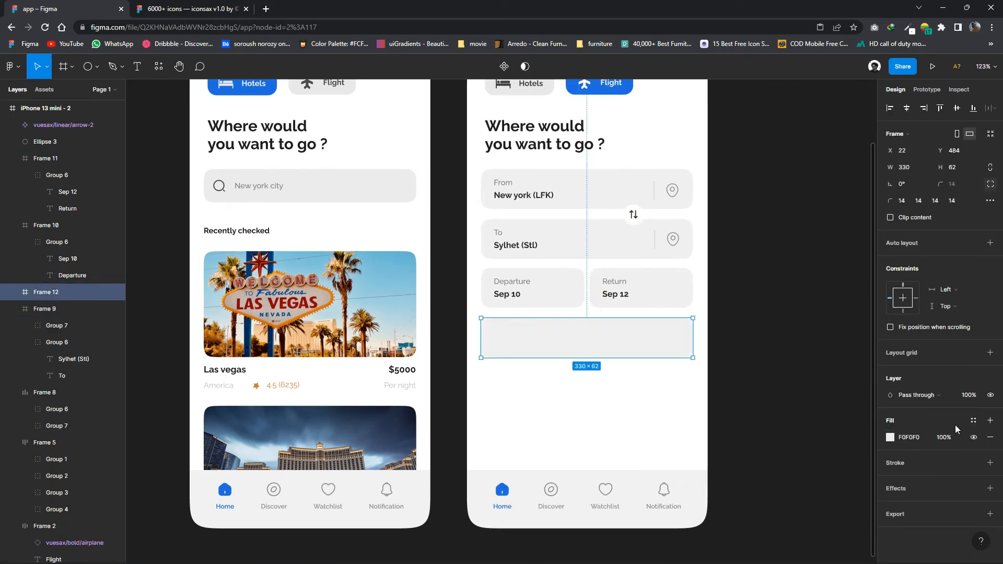
{"action": "left_click", "coordinate": [890, 437]}
{"action": "left_click", "coordinate": [760, 447]}
{"action": "left_click", "coordinate": [503, 487]}
{"action": "left_click", "coordinate": [551, 417]}
Copy the "Sylhet (Stl)" text to below the blue button and change it to "Search flight".
{"action": "scroll", "coordinate": [551, 417], "scroll_direction": "down", "scroll_amount": 2}
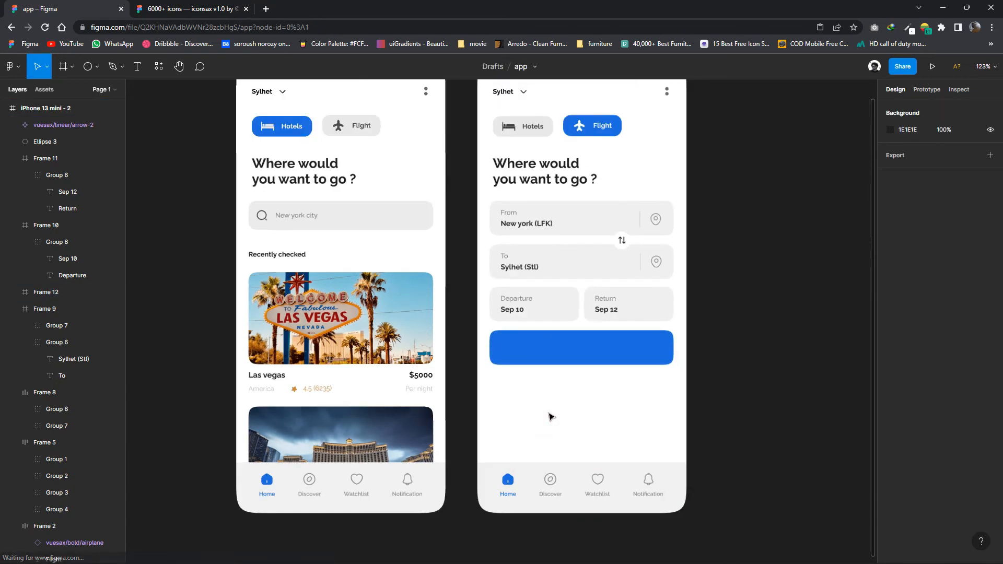
{"action": "left_click_drag", "start_coordinate": [551, 417], "coordinate": [529, 417]}
{"action": "left_click", "coordinate": [544, 374]}
{"action": "scroll", "coordinate": [528, 413], "scroll_direction": "up", "scroll_amount": 2}
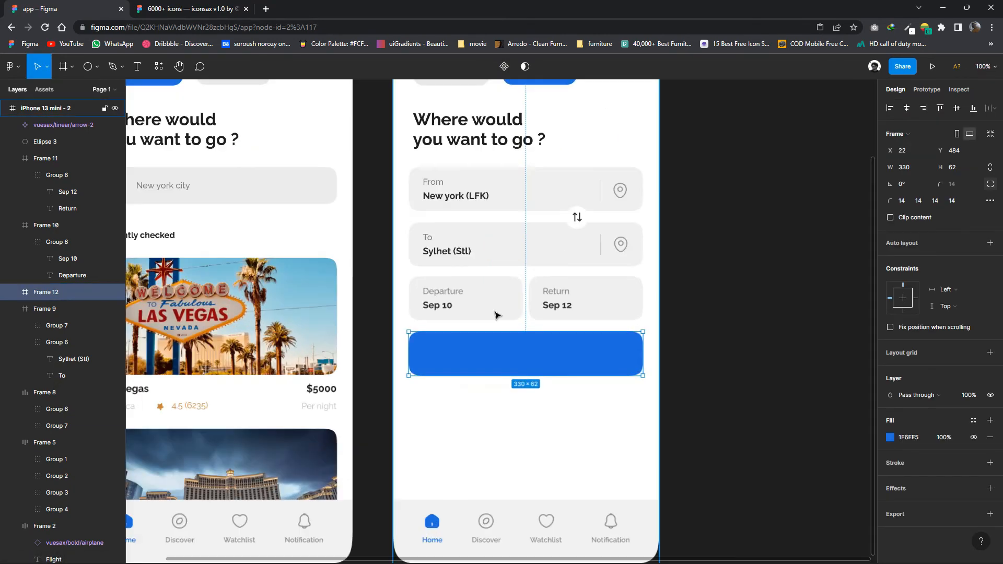
{"action": "double_click", "coordinate": [449, 251]}
{"action": "double_click", "coordinate": [449, 252]}
{"action": "left_click_drag", "start_coordinate": [449, 252], "coordinate": [503, 411]}
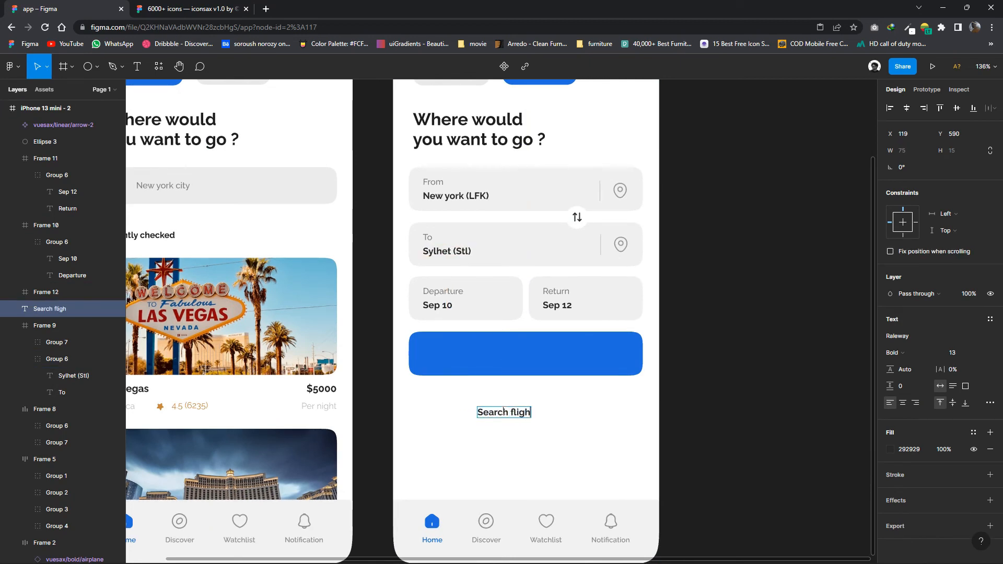
{"action": "key", "text": "Escape"}
Change the "Search flight" text's fill to E4E4E4 and move the text onto the blue button.
{"action": "left_click", "coordinate": [890, 452]}
{"action": "left_click_drag", "start_coordinate": [764, 361], "coordinate": [723, 315]}
{"action": "left_click", "coordinate": [719, 324]}
{"action": "left_click_drag", "start_coordinate": [525, 413], "coordinate": [542, 351]}
{"action": "right_click", "coordinate": [539, 351]}
Centre the "Search flight" text vertically on the button at Y 23 and lighten its fill to FBFBFB.
{"action": "left_click", "coordinate": [530, 352]}
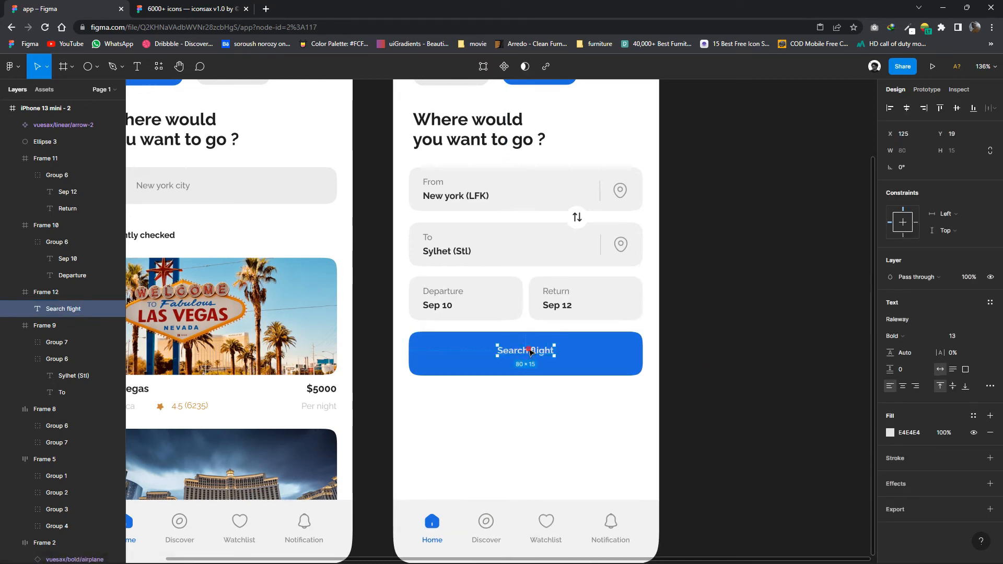
{"action": "left_click", "coordinate": [891, 433]}
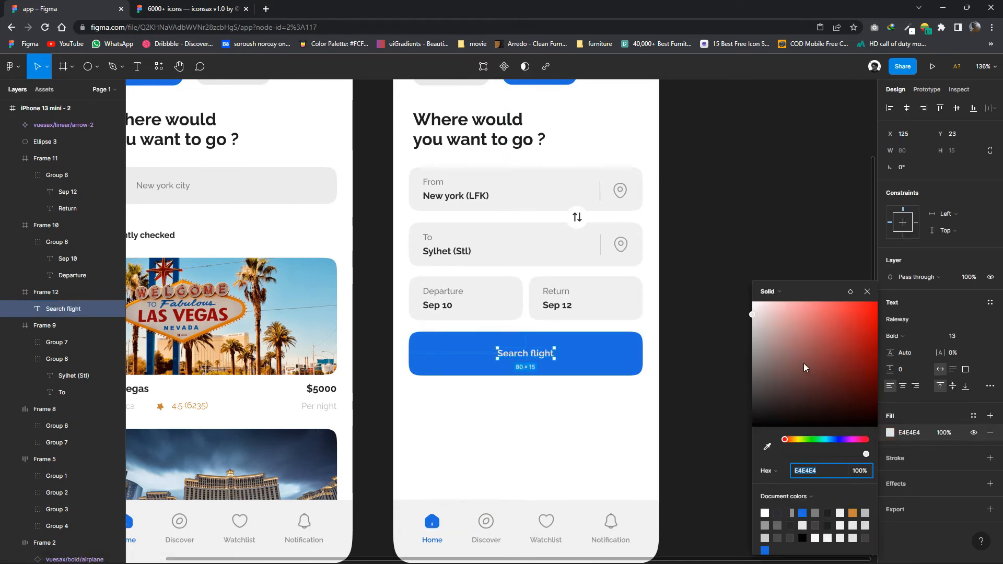
{"action": "left_click_drag", "start_coordinate": [753, 317], "coordinate": [744, 314]}
{"action": "left_click", "coordinate": [738, 313]}
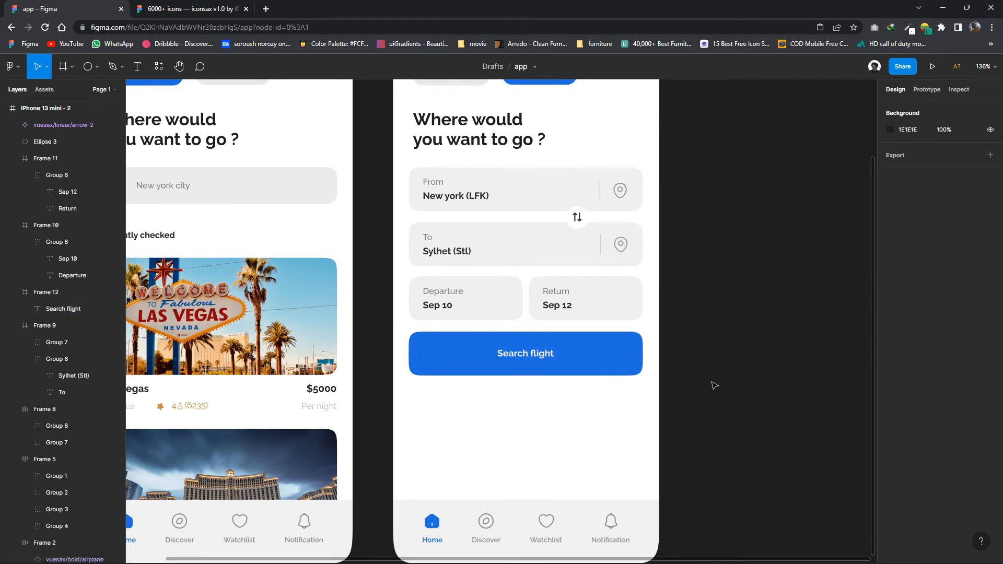
Move the Search flight button down slightly to widen the gap below the date boxes.
{"action": "scroll", "coordinate": [713, 386], "scroll_direction": "down", "scroll_amount": 2}
{"action": "left_click", "coordinate": [553, 370]}
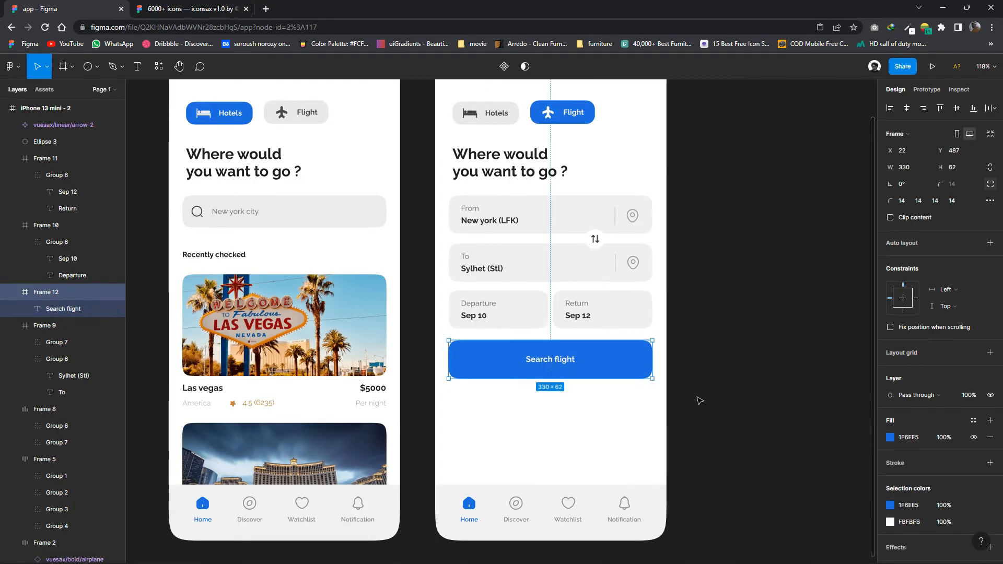
{"action": "left_click_drag", "start_coordinate": [573, 359], "coordinate": [573, 365]}
{"action": "left_click", "coordinate": [686, 361]}
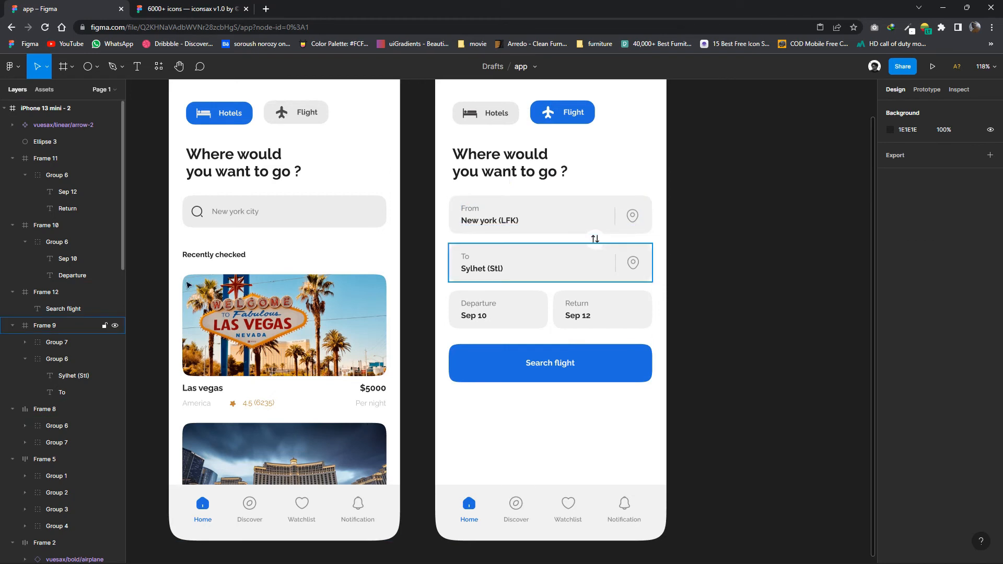
Duplicate the "Search flight" text below the button near its left edge and set the copy's fill to 2B2B2B.
{"action": "scroll", "coordinate": [596, 225], "scroll_direction": "down", "scroll_amount": 1}
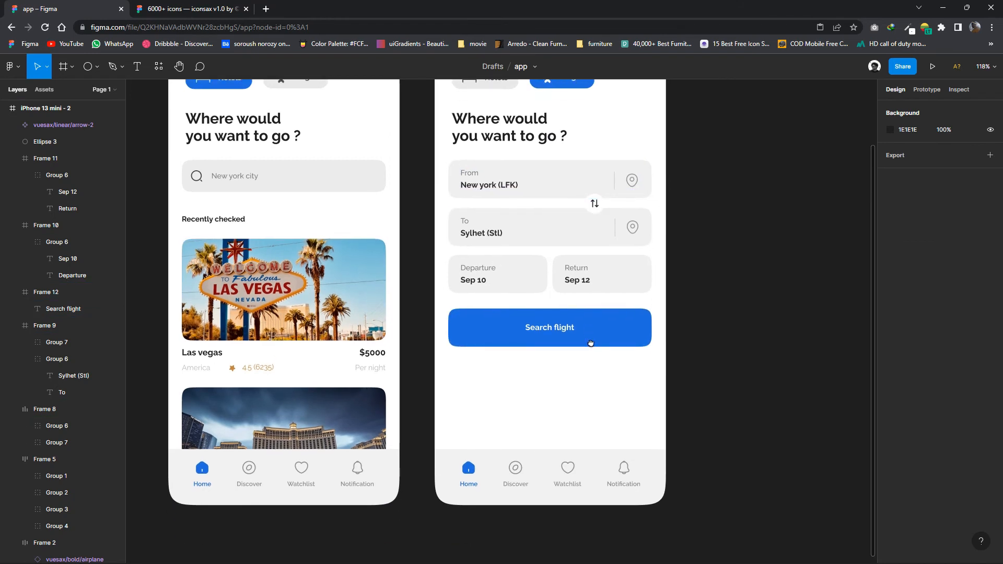
{"action": "left_click", "coordinate": [554, 329]}
{"action": "left_click_drag", "start_coordinate": [558, 331], "coordinate": [480, 380]}
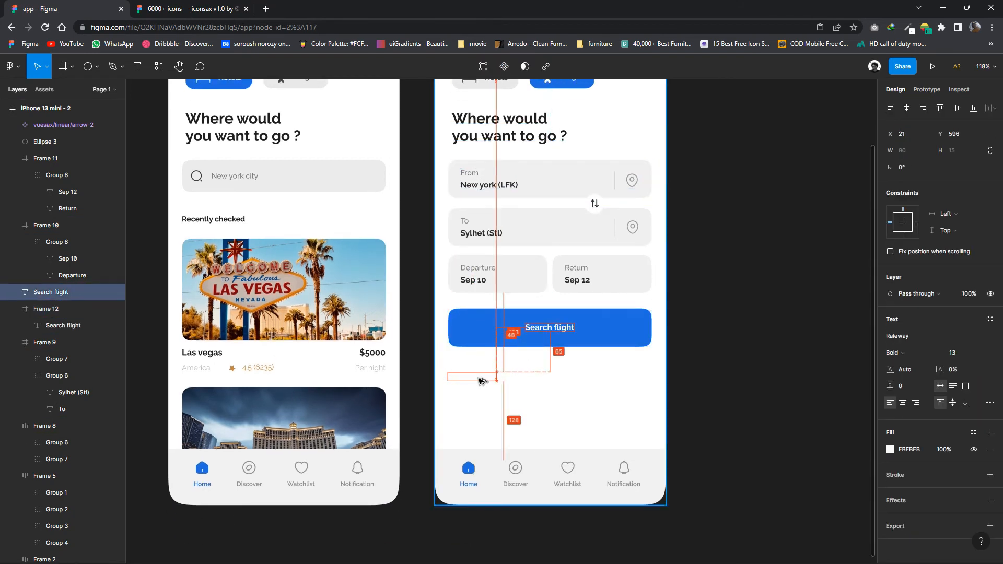
{"action": "left_click", "coordinate": [891, 449]}
{"action": "left_click_drag", "start_coordinate": [784, 413], "coordinate": [734, 412]}
{"action": "left_click", "coordinate": [719, 410]}
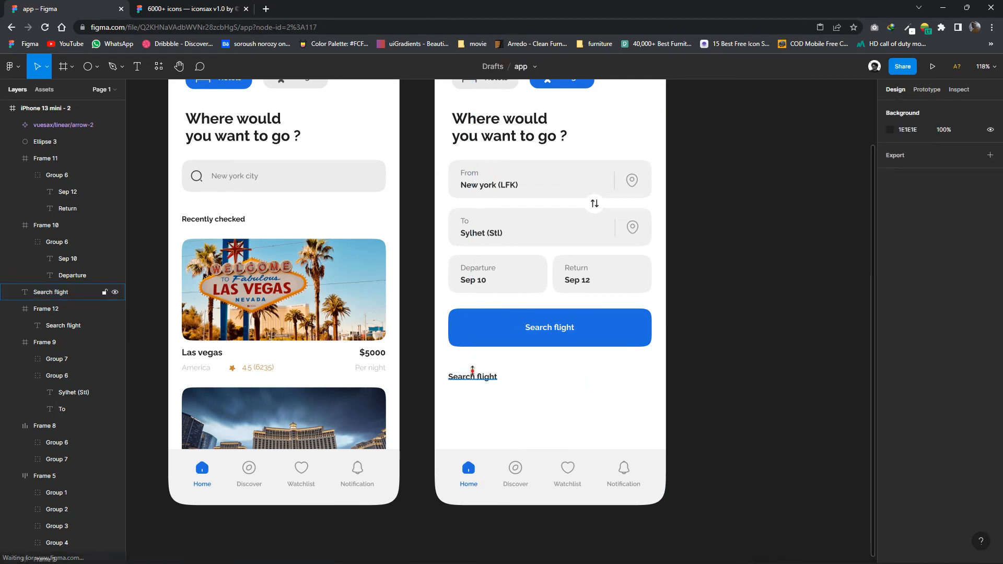
Change the copied text below the button to "Recently checked".
{"action": "left_click", "coordinate": [473, 372]}
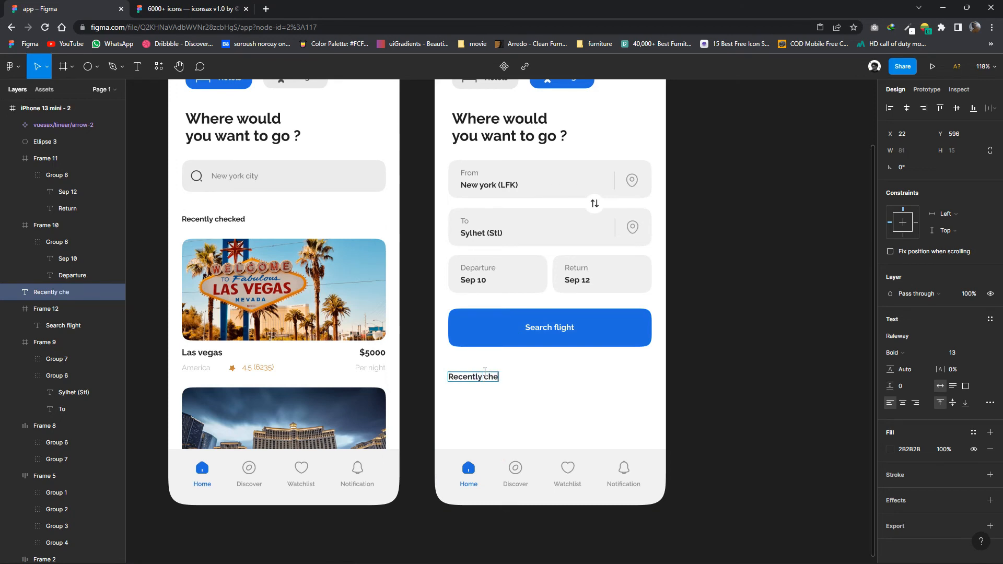
{"action": "type", "text": "ed"}
{"action": "left_click", "coordinate": [561, 411]}
Duplicate the Departure box below the "Recently checked" heading and enlarge the copy to 330 × 98.
{"action": "scroll", "coordinate": [556, 405], "scroll_direction": "down", "scroll_amount": 1}
{"action": "scroll", "coordinate": [557, 405], "scroll_direction": "right", "scroll_amount": 1}
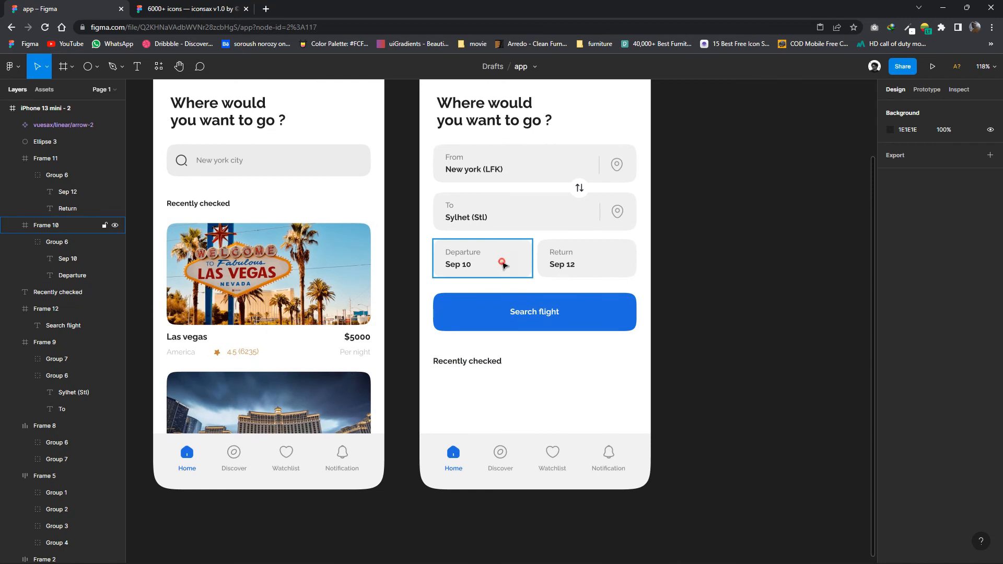
{"action": "left_click_drag", "start_coordinate": [504, 265], "coordinate": [636, 431]}
Set the Flight screen's navigation bar background fill to FFFFFF and send the new 330 × 98 box behind it.
{"action": "left_click", "coordinate": [671, 450]}
{"action": "left_click", "coordinate": [643, 459]}
{"action": "left_click", "coordinate": [890, 353]}
{"action": "left_click", "coordinate": [753, 319]}
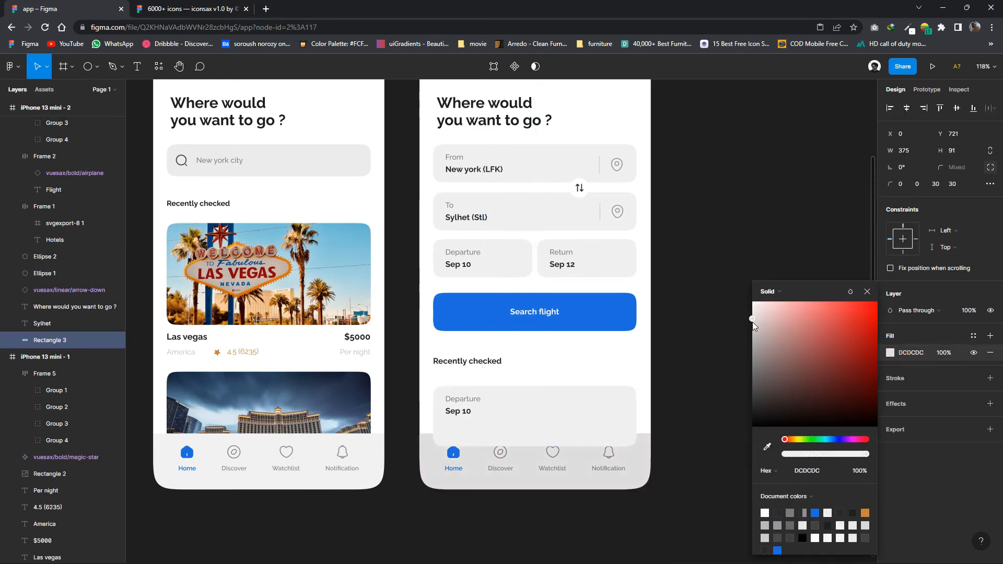
{"action": "left_click_drag", "start_coordinate": [751, 321], "coordinate": [750, 299]}
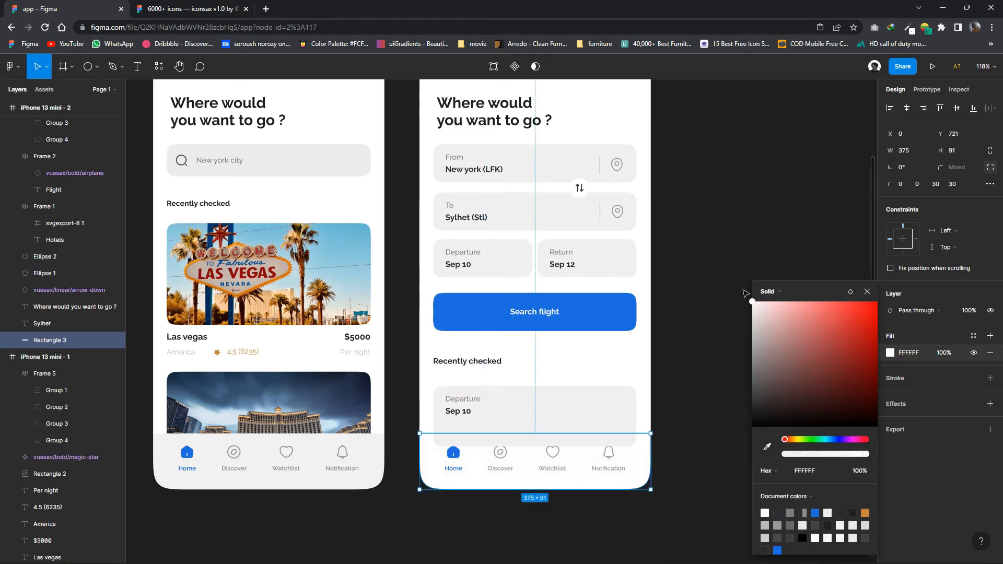
{"action": "right_click", "coordinate": [612, 410]}
{"action": "left_click", "coordinate": [639, 324]}
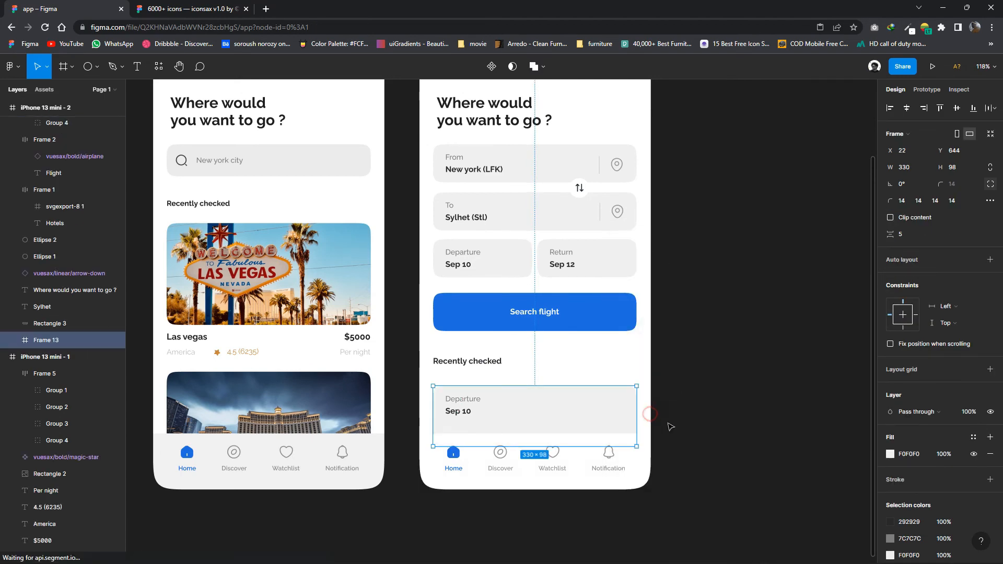
Set the fill of the Hotels screen's navigation bar background to white to match the Flight screen.
{"action": "left_click", "coordinate": [647, 465]}
{"action": "left_click", "coordinate": [359, 484]}
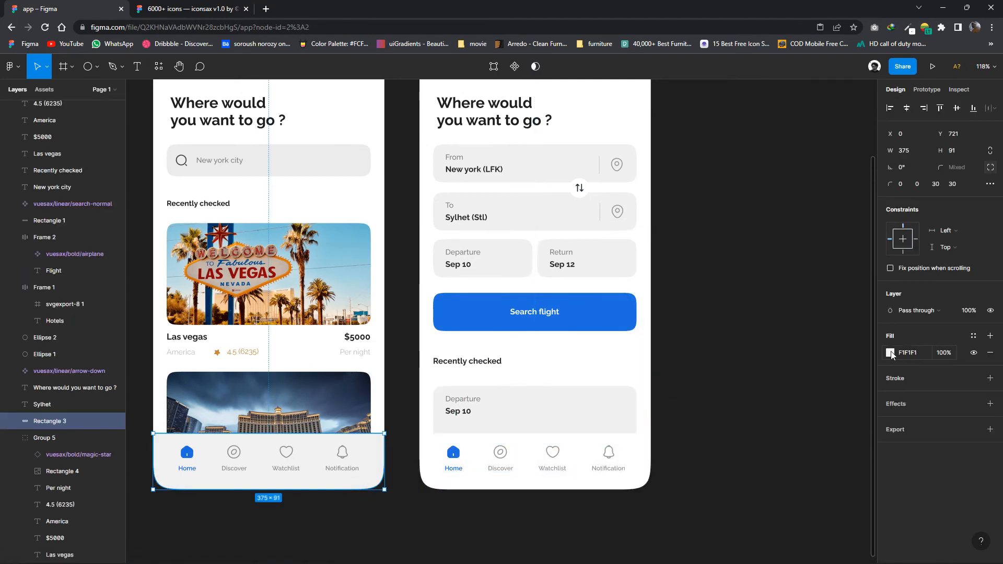
{"action": "left_click", "coordinate": [891, 352]}
{"action": "left_click_drag", "start_coordinate": [753, 310], "coordinate": [728, 300]}
{"action": "left_click", "coordinate": [748, 315]}
{"action": "left_click", "coordinate": [369, 469]}
{"action": "left_click", "coordinate": [813, 396]}
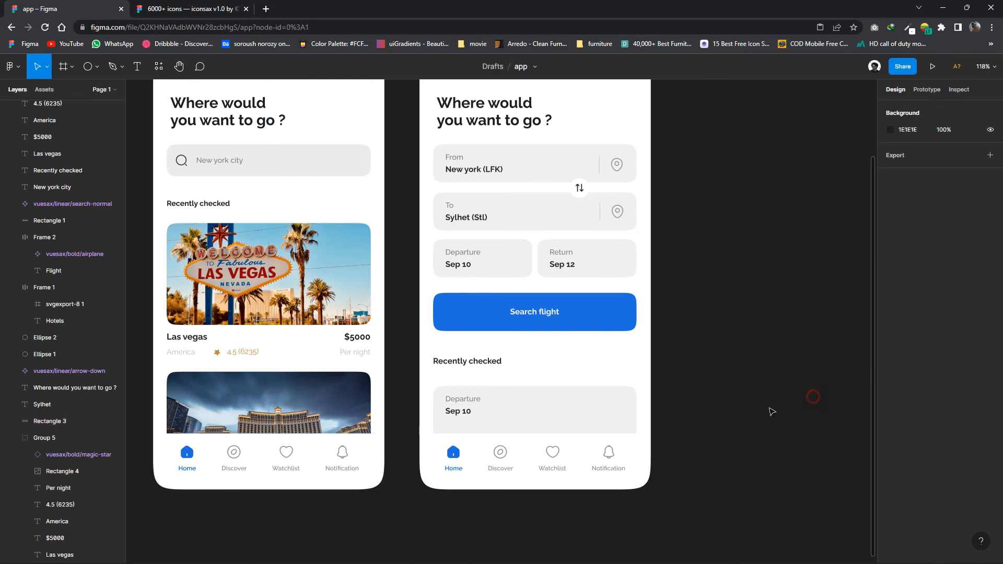
{"action": "scroll", "coordinate": [736, 428], "scroll_direction": "down", "scroll_amount": 2}
{"action": "scroll", "coordinate": [728, 418], "scroll_direction": "up", "scroll_amount": 2}
{"action": "left_click", "coordinate": [645, 473]}
{"action": "left_click", "coordinate": [711, 466]}
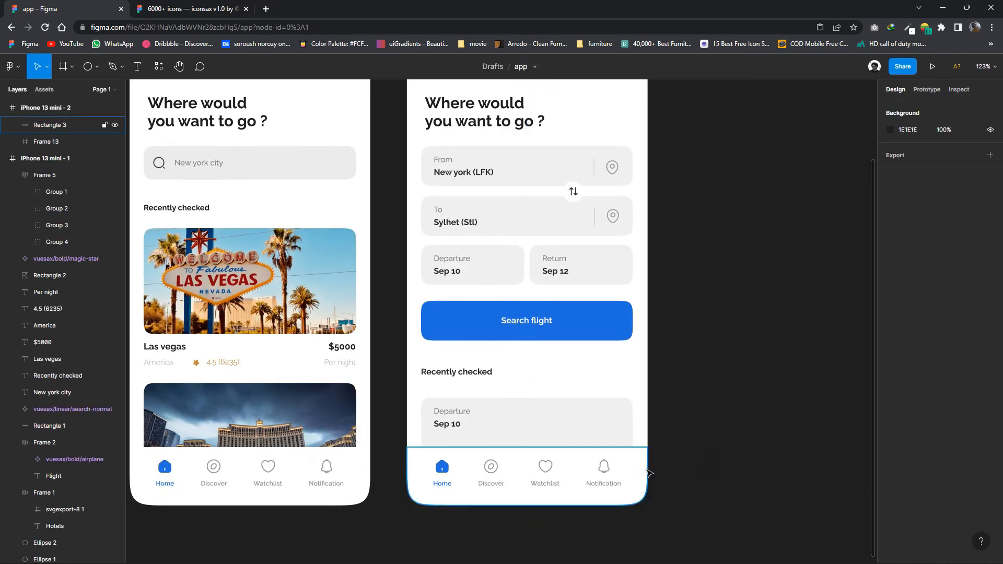
Change the Sep 10 text in the box below "Recently checked" to "$4,600" and delete the box's Departure label.
{"action": "scroll", "coordinate": [643, 468], "scroll_direction": "up", "scroll_amount": 2}
{"action": "left_click", "coordinate": [330, 410]}
{"action": "double_click", "coordinate": [335, 402]}
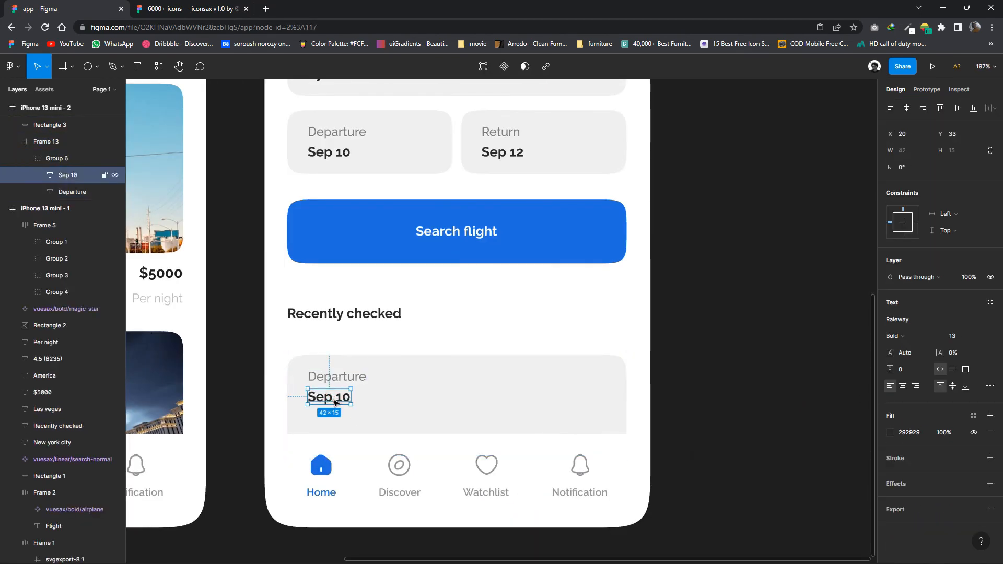
{"action": "double_click", "coordinate": [334, 400]}
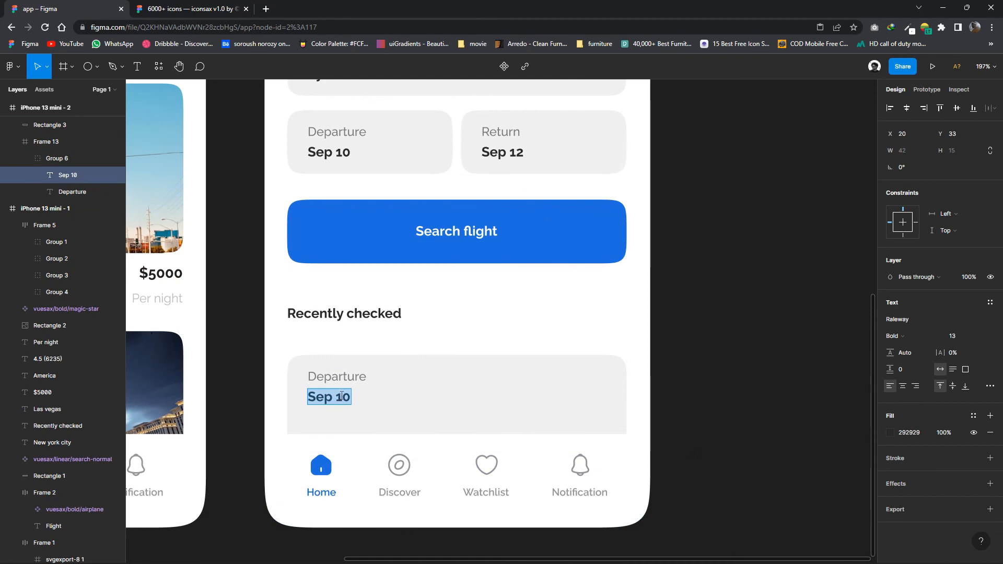
{"action": "type", "text": "$4,600"}
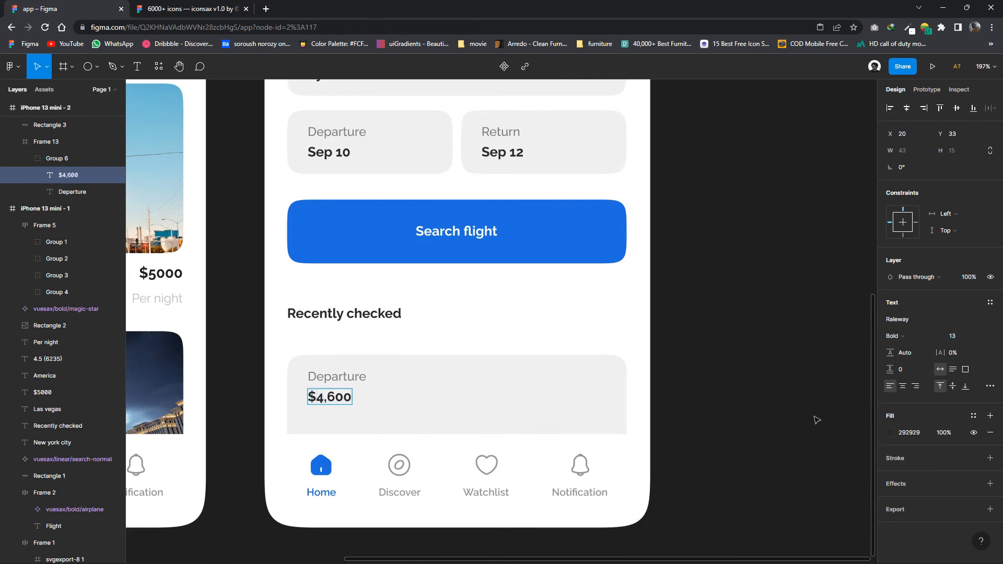
{"action": "left_click_drag", "start_coordinate": [338, 402], "coordinate": [581, 349]}
{"action": "key", "text": "Delete"}
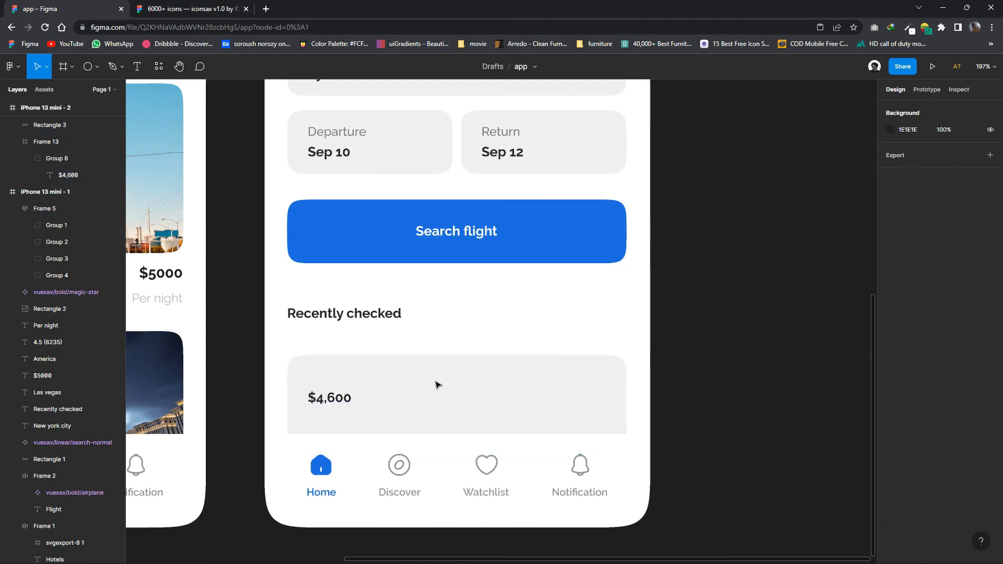
Reduce the height of the $4,600 box and place its upper edge slightly lower beneath the "Recently checked" heading.
{"action": "left_click", "coordinate": [368, 358]}
{"action": "left_click_drag", "start_coordinate": [366, 353], "coordinate": [367, 368]}
{"action": "left_click_drag", "start_coordinate": [366, 407], "coordinate": [366, 394]}
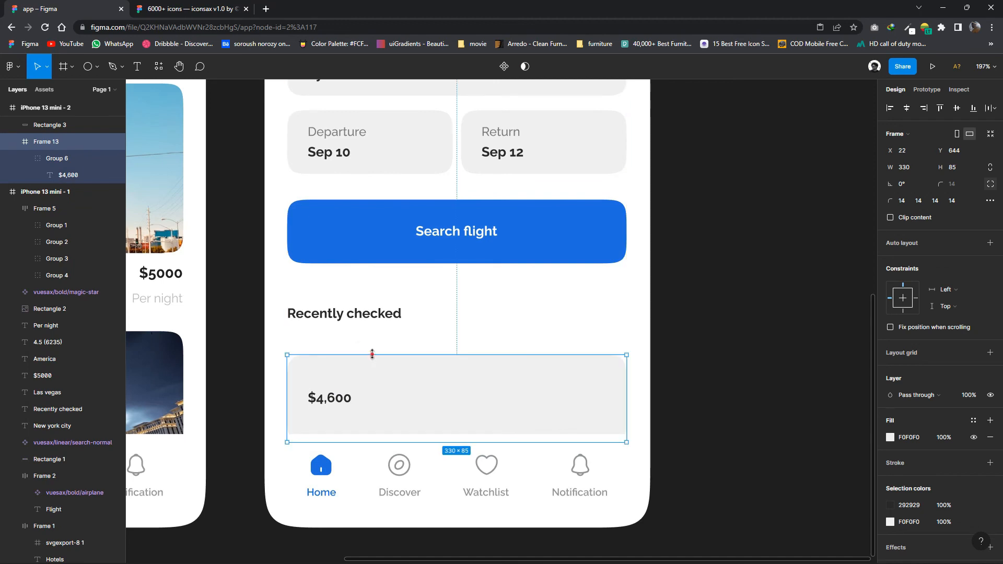
{"action": "left_click_drag", "start_coordinate": [372, 354], "coordinate": [372, 367]}
Duplicate the $4,600 text directly to its right within the box and change the copy to "$5000".
{"action": "left_click", "coordinate": [330, 414]}
{"action": "left_click_drag", "start_coordinate": [330, 414], "coordinate": [378, 407]}
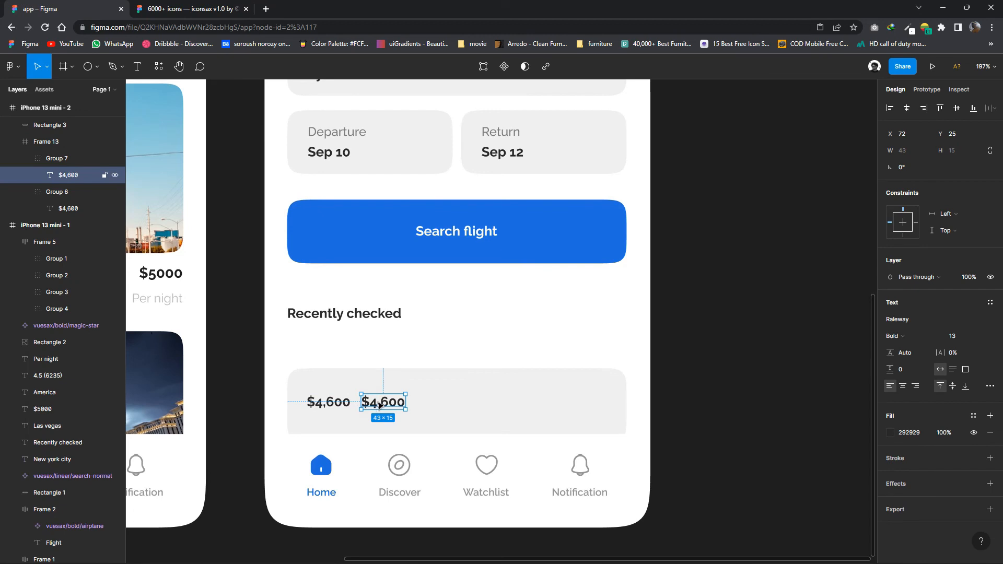
{"action": "double_click", "coordinate": [380, 406]}
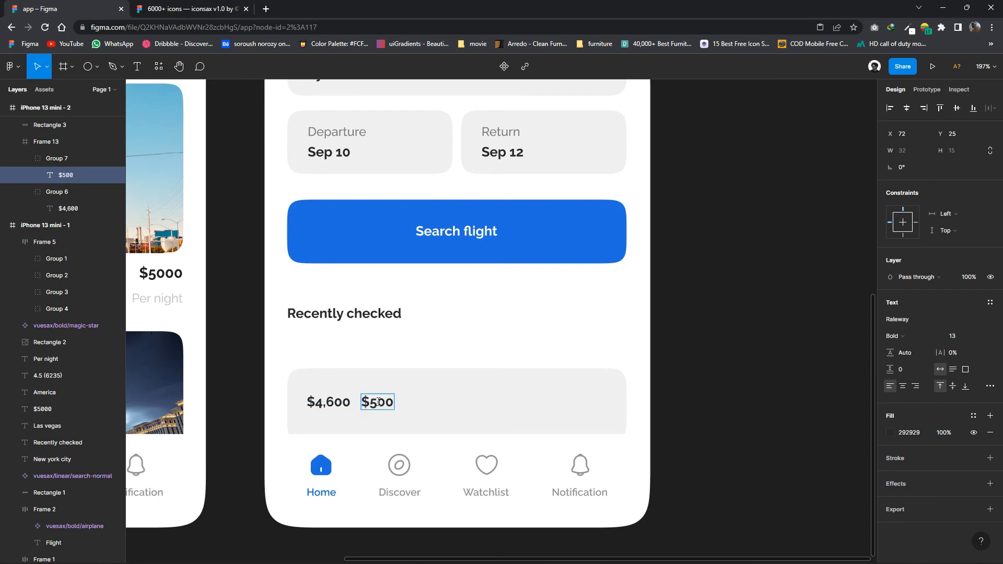
Set the $5000 text's fill to A9A9A9 and its font weight to Regular.
{"action": "left_click", "coordinate": [890, 433]}
{"action": "left_click_drag", "start_coordinate": [768, 361], "coordinate": [738, 346]}
{"action": "left_click", "coordinate": [903, 336]}
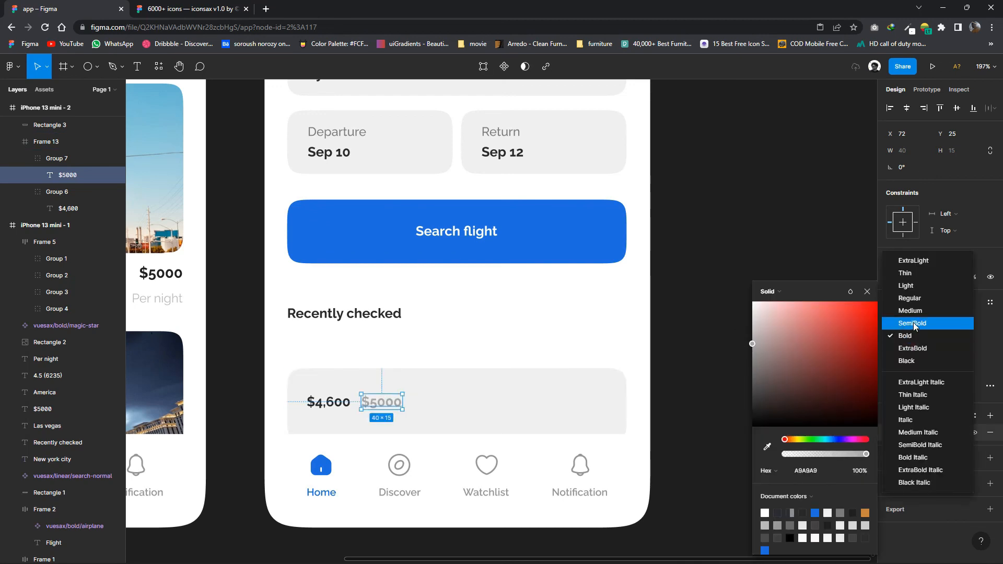
{"action": "left_click", "coordinate": [907, 299]}
{"action": "left_click", "coordinate": [688, 313]}
Strike through the $5000 price with a horizontal line about 41 wide and set its stroke colour to C1C1C1.
{"action": "scroll", "coordinate": [421, 345], "scroll_direction": "up", "scroll_amount": 2}
{"action": "left_click", "coordinate": [137, 67]}
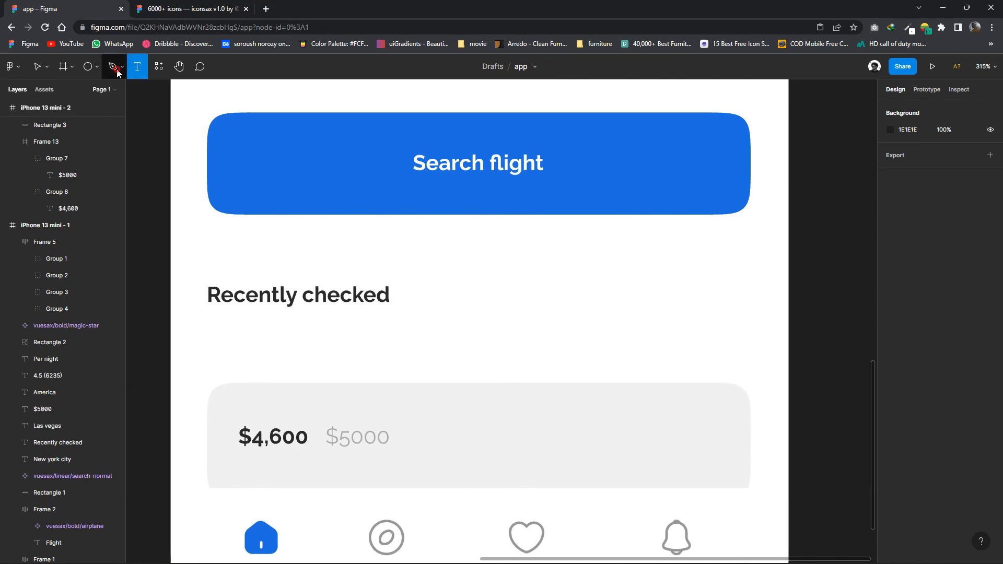
{"action": "left_click", "coordinate": [114, 70]}
{"action": "left_click", "coordinate": [116, 72]}
{"action": "left_click", "coordinate": [97, 69]}
{"action": "left_click", "coordinate": [74, 106]}
{"action": "left_click_drag", "start_coordinate": [327, 437], "coordinate": [395, 437]}
{"action": "left_click", "coordinate": [891, 344]}
{"action": "mouse_move", "coordinate": [794, 376]}
{"action": "left_mouse_down"}
{"action": "mouse_move", "coordinate": [758, 334]}
{"action": "mouse_move", "coordinate": [761, 352]}
{"action": "mouse_move", "coordinate": [728, 340]}
{"action": "left_mouse_up"}
{"action": "left_click", "coordinate": [392, 441]}
{"action": "left_click", "coordinate": [392, 437]}
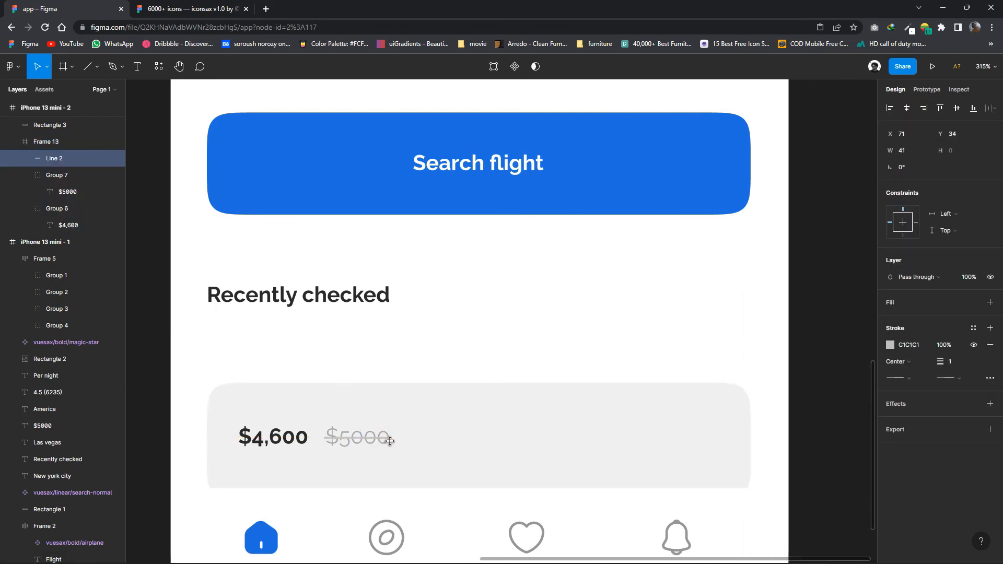
Duplicate the $4,600 text to the right end of the price box and change the copy to "45 %".
{"action": "scroll", "coordinate": [229, 271], "scroll_direction": "down", "scroll_amount": 3}
{"action": "left_click", "coordinate": [261, 393]}
{"action": "left_click_drag", "start_coordinate": [261, 393], "coordinate": [557, 396]}
{"action": "double_click", "coordinate": [555, 395]}
{"action": "key", "text": "Escape"}
{"action": "left_click", "coordinate": [555, 395]}
{"action": "double_click", "coordinate": [555, 396]}
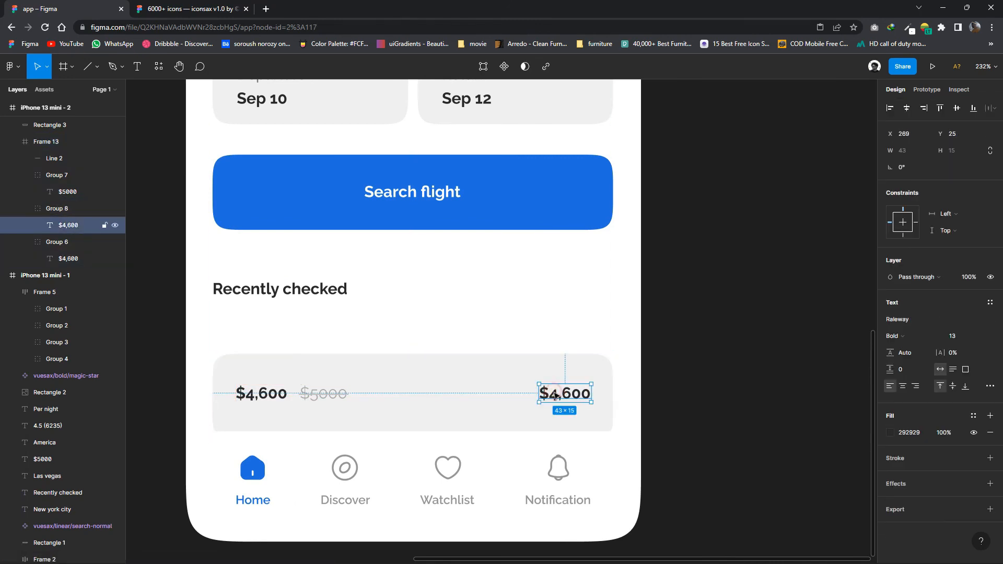
{"action": "double_click", "coordinate": [554, 395]}
{"action": "double_click", "coordinate": [585, 397]}
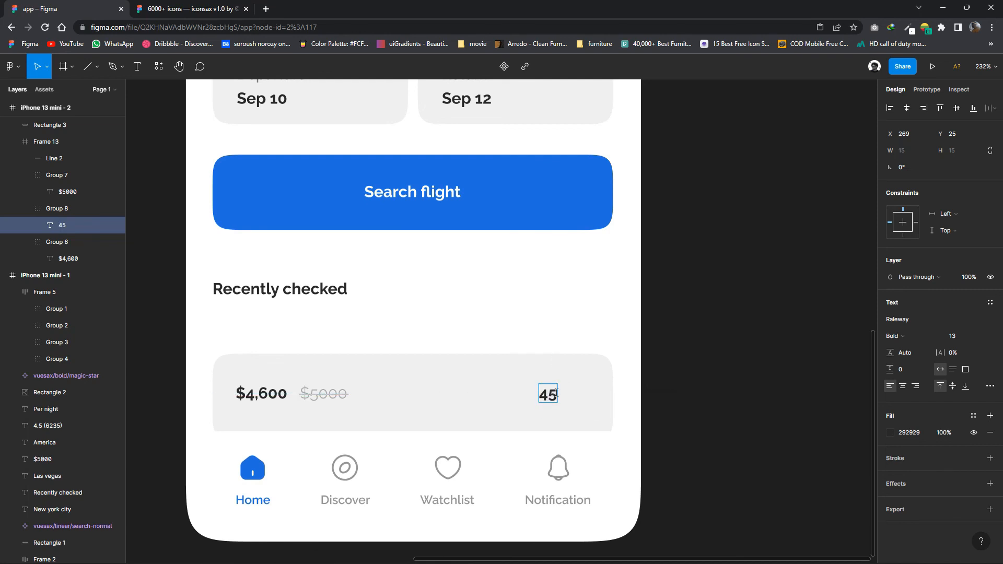
{"action": "left_click_drag", "start_coordinate": [554, 396], "coordinate": [573, 398]}
{"action": "left_click", "coordinate": [679, 381]}
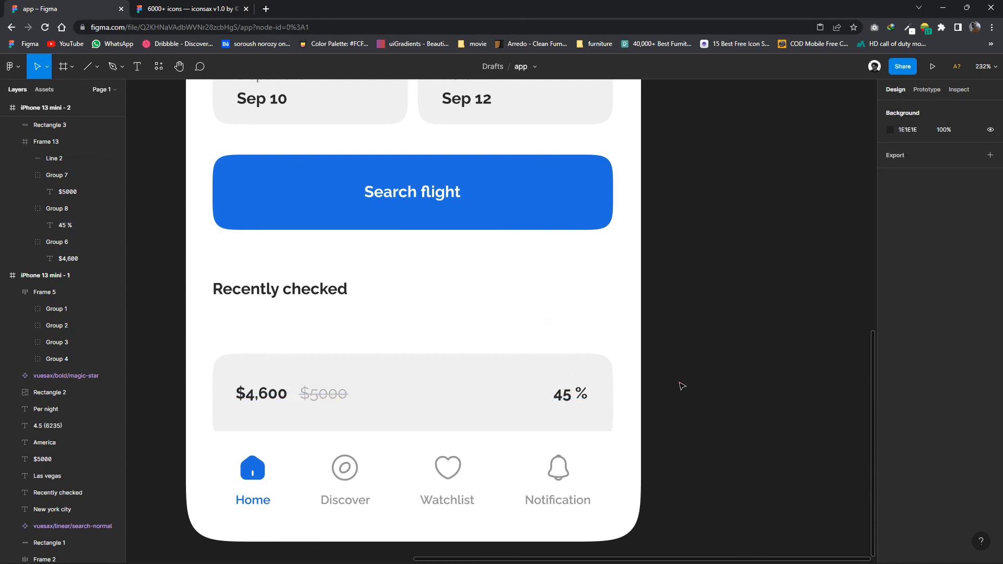
Move the Flight screen's "Recently checked" heading down, closer to the price box, and slightly to the right.
{"action": "scroll", "coordinate": [651, 433], "scroll_direction": "down", "scroll_amount": 5}
{"action": "left_click_drag", "start_coordinate": [408, 348], "coordinate": [413, 366]}
{"action": "left_click", "coordinate": [690, 354]}
Shift the Departure and Return boxes and the Search flight button down slightly to adjust the vertical spacing.
{"action": "left_click_drag", "start_coordinate": [714, 343], "coordinate": [476, 388]}
{"action": "scroll", "coordinate": [716, 476], "scroll_direction": "down", "scroll_amount": 3}
{"action": "left_click_drag", "start_coordinate": [661, 357], "coordinate": [469, 337]}
{"action": "left_click_drag", "start_coordinate": [527, 327], "coordinate": [528, 331]}
{"action": "left_click", "coordinate": [687, 323]}
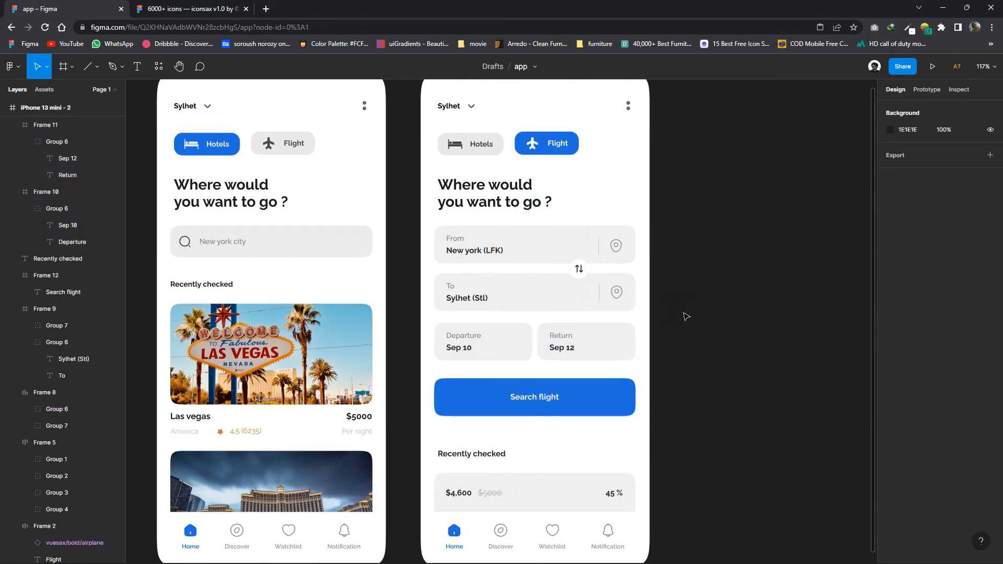
Move the iPhone 13 mini - 1 frame closer to the Flight screen's frame, keeping the two frames level.
{"action": "scroll", "coordinate": [690, 336], "scroll_direction": "up", "scroll_amount": 1}
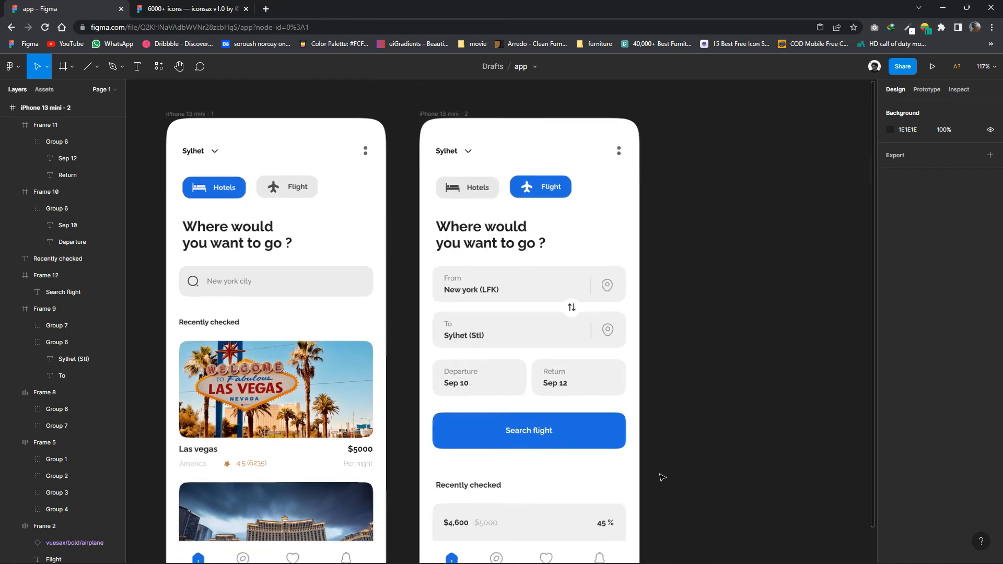
{"action": "scroll", "coordinate": [575, 418], "scroll_direction": "down", "scroll_amount": 3}
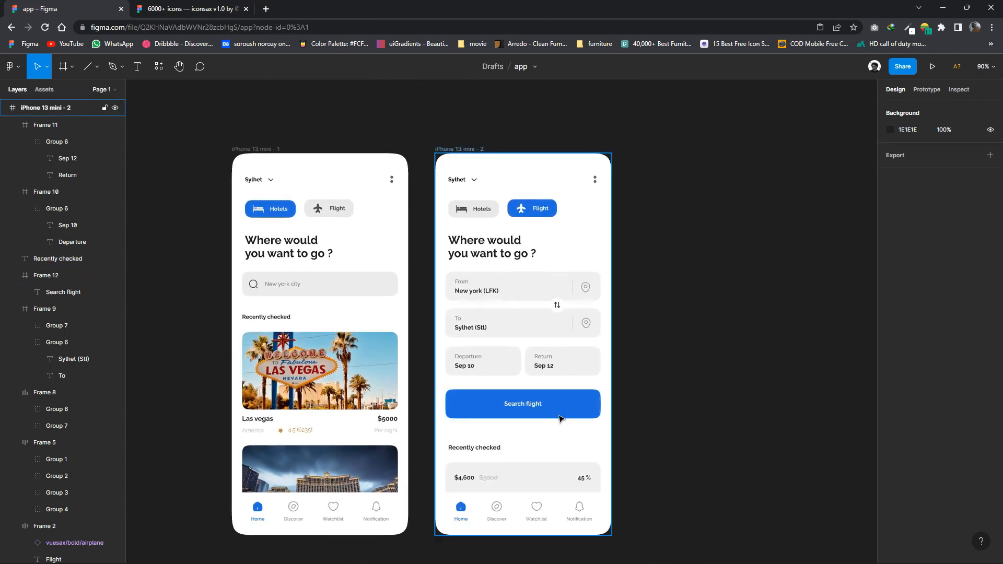
{"action": "scroll", "coordinate": [560, 418], "scroll_direction": "down", "scroll_amount": 1}
{"action": "left_click_drag", "start_coordinate": [556, 427], "coordinate": [548, 442]}
{"action": "left_click_drag", "start_coordinate": [284, 177], "coordinate": [297, 179]}
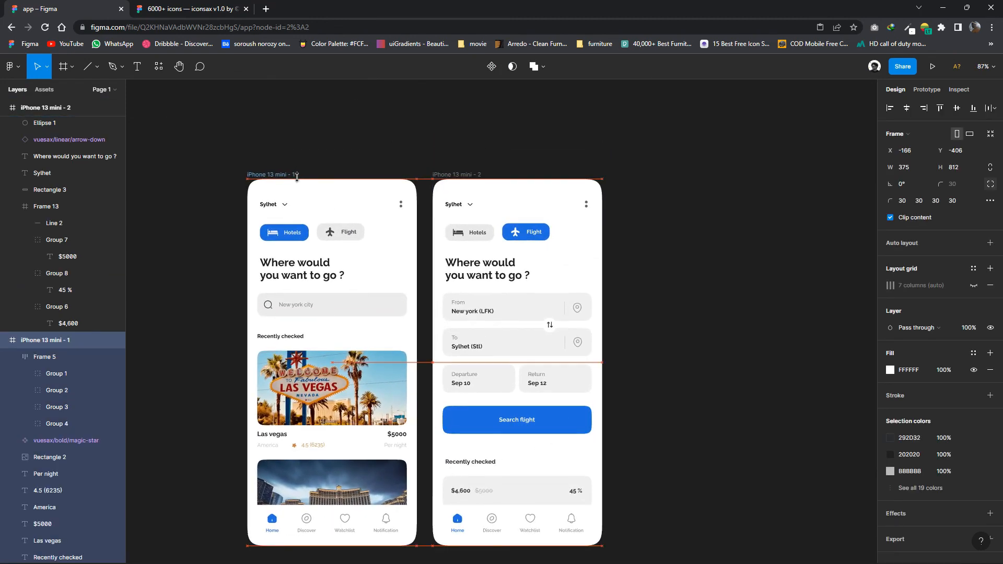
{"action": "scroll", "coordinate": [522, 324], "scroll_direction": "up", "scroll_amount": 3}
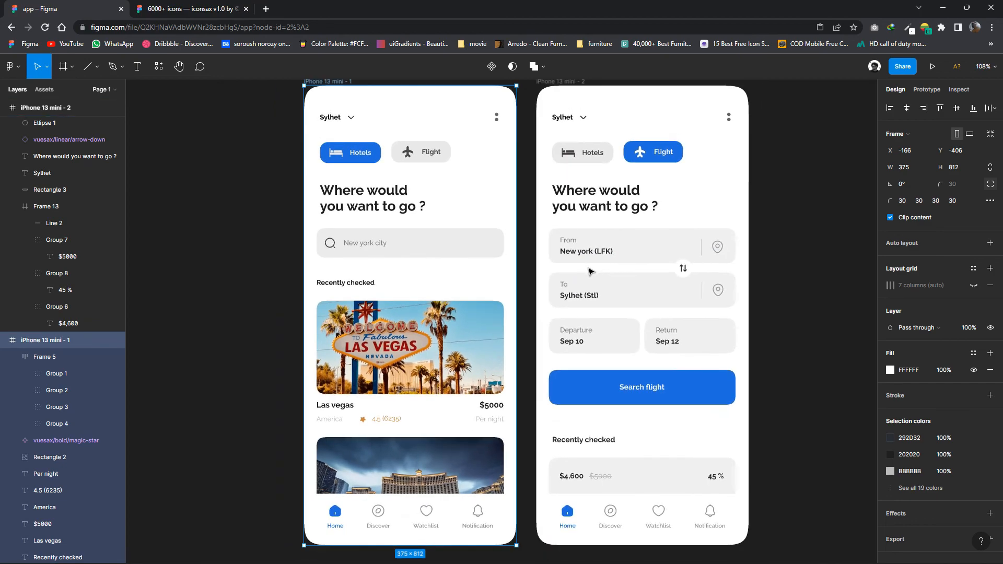